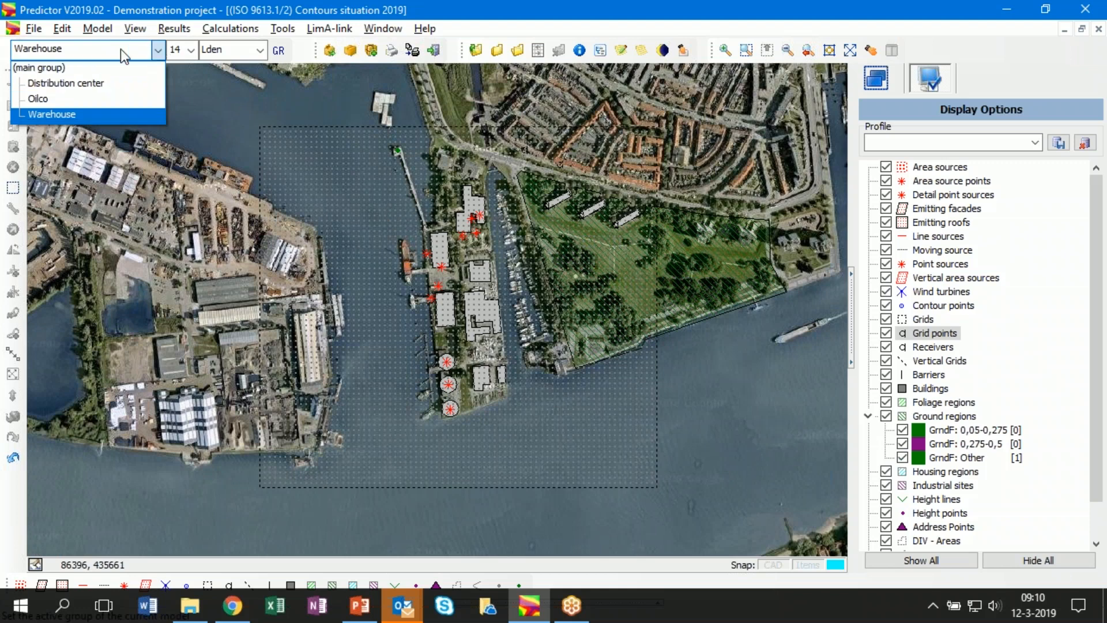
- Make the Distribution center, Oilco and Warehouse groups active in turn to see which sources belong to each
{"action": "left_click", "coordinate": [116, 82]}
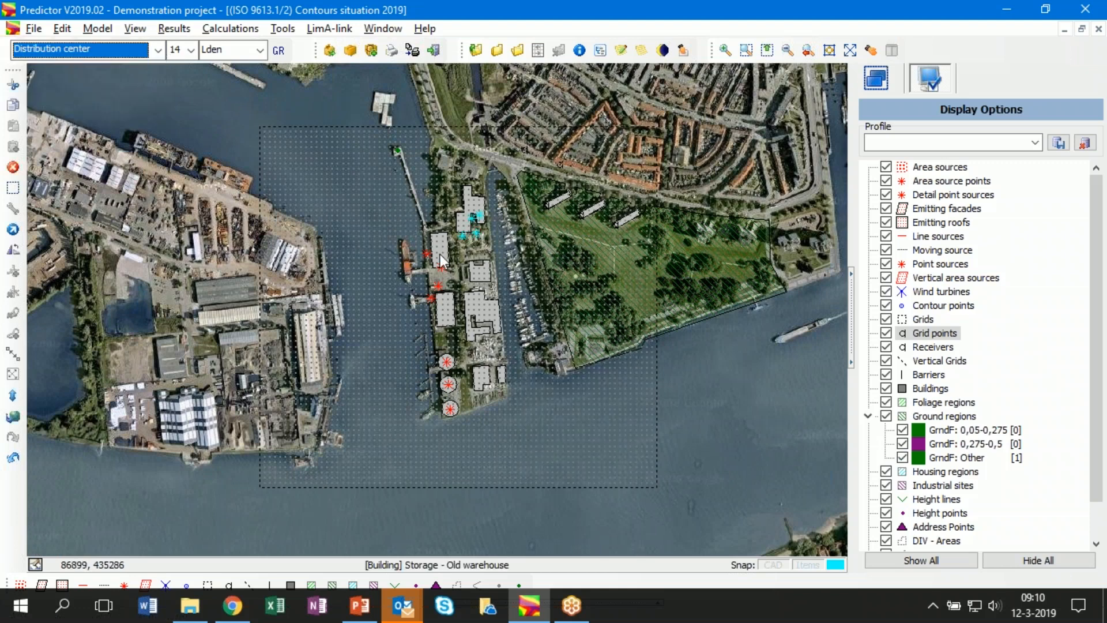
{"action": "left_click", "coordinate": [158, 55]}
{"action": "left_click", "coordinate": [134, 100]}
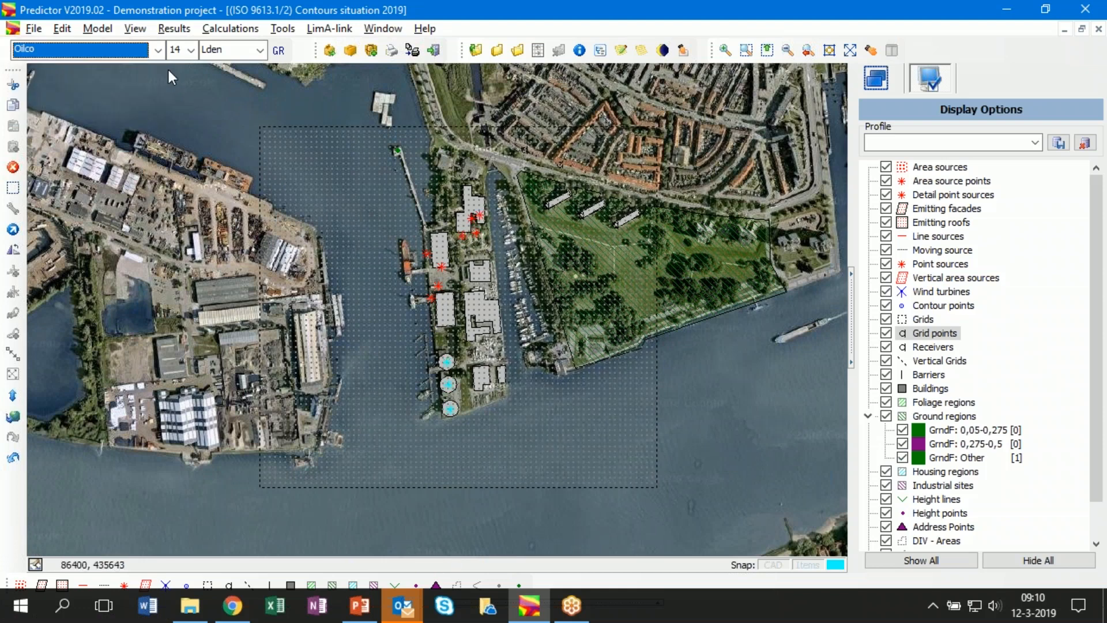
{"action": "left_click", "coordinate": [158, 56]}
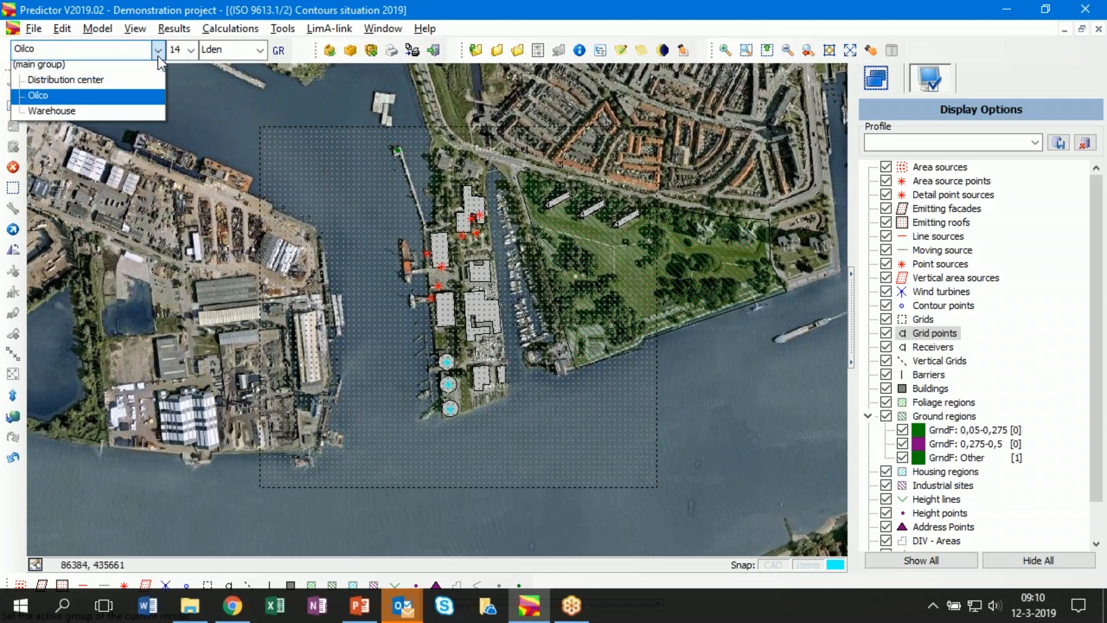
{"action": "left_click", "coordinate": [140, 113]}
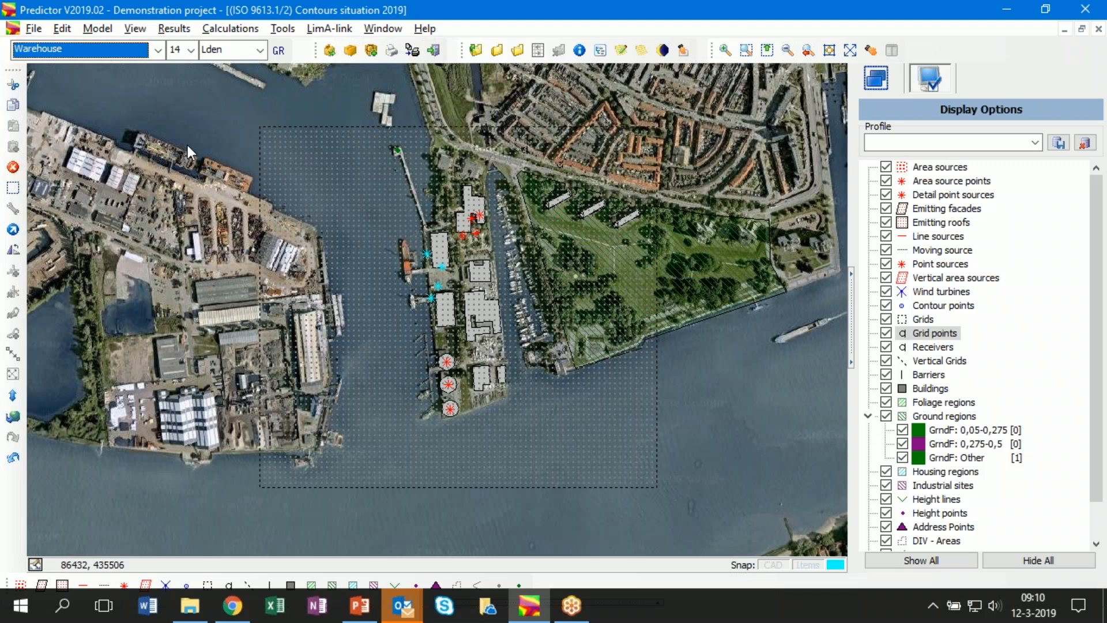
- Review the items of the main group and the Distribution center group in the Group Manager
{"action": "left_click", "coordinate": [97, 29]}
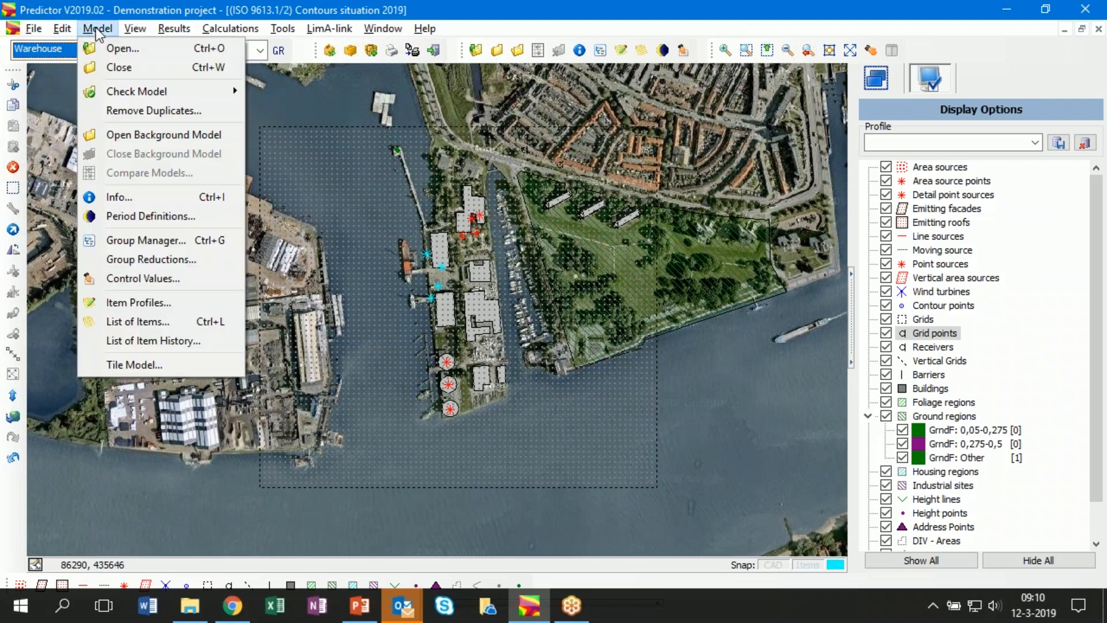
{"action": "left_click", "coordinate": [160, 238]}
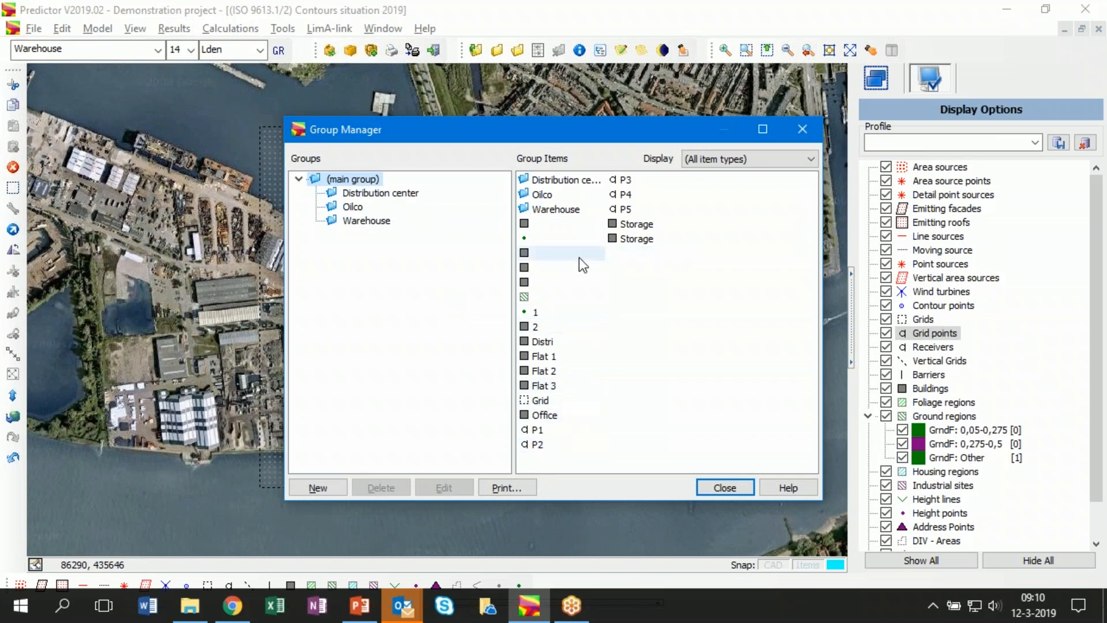
{"action": "left_click", "coordinate": [385, 197]}
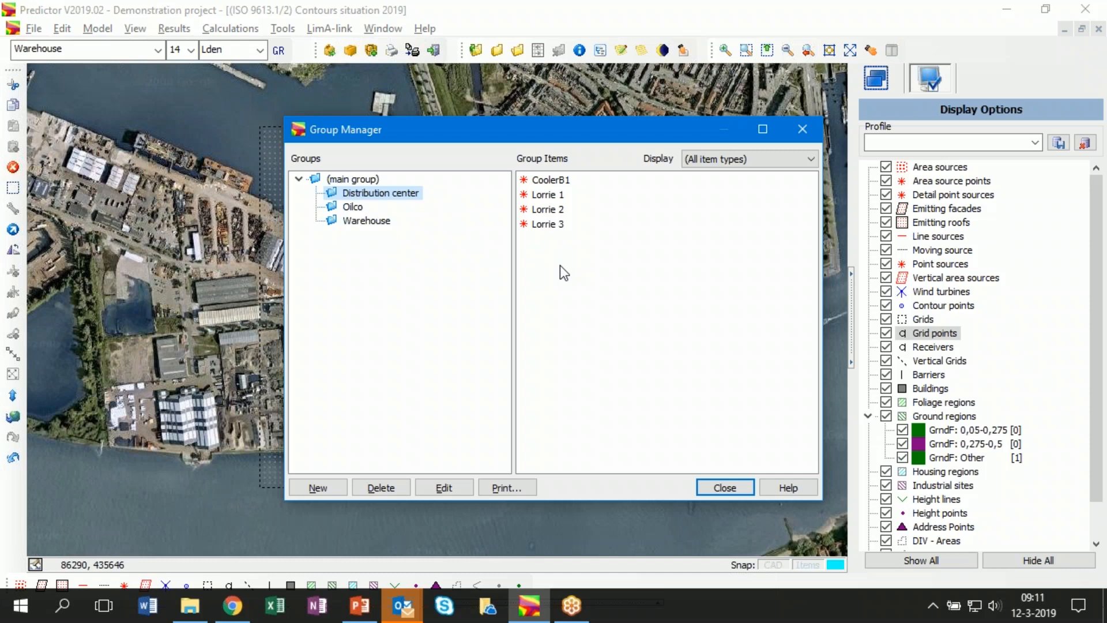
{"action": "left_click", "coordinate": [352, 179]}
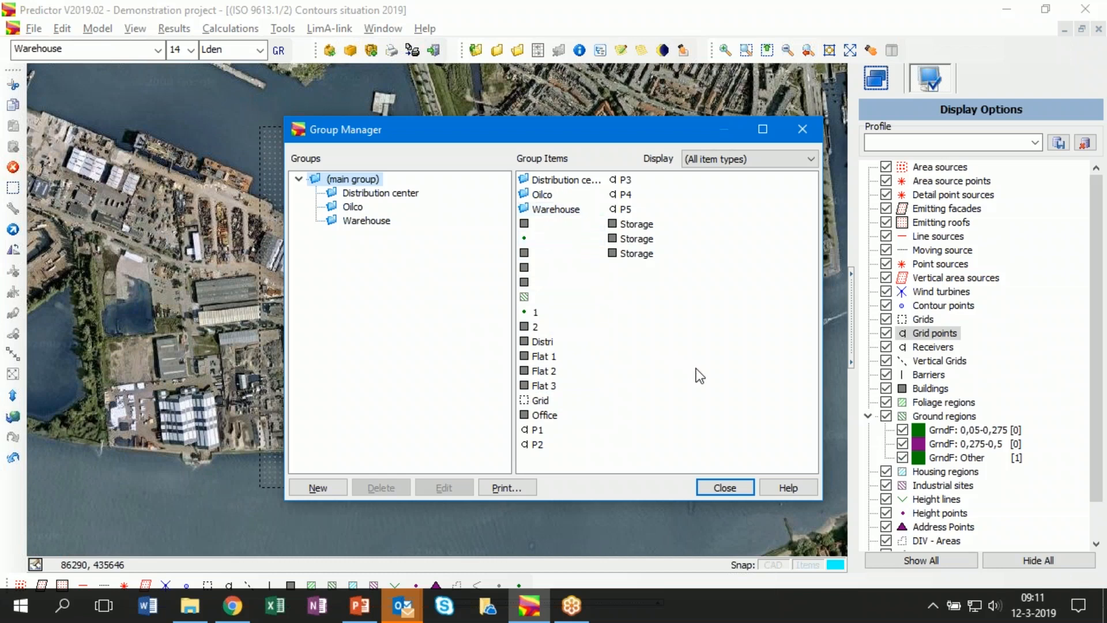
{"action": "left_click", "coordinate": [395, 195]}
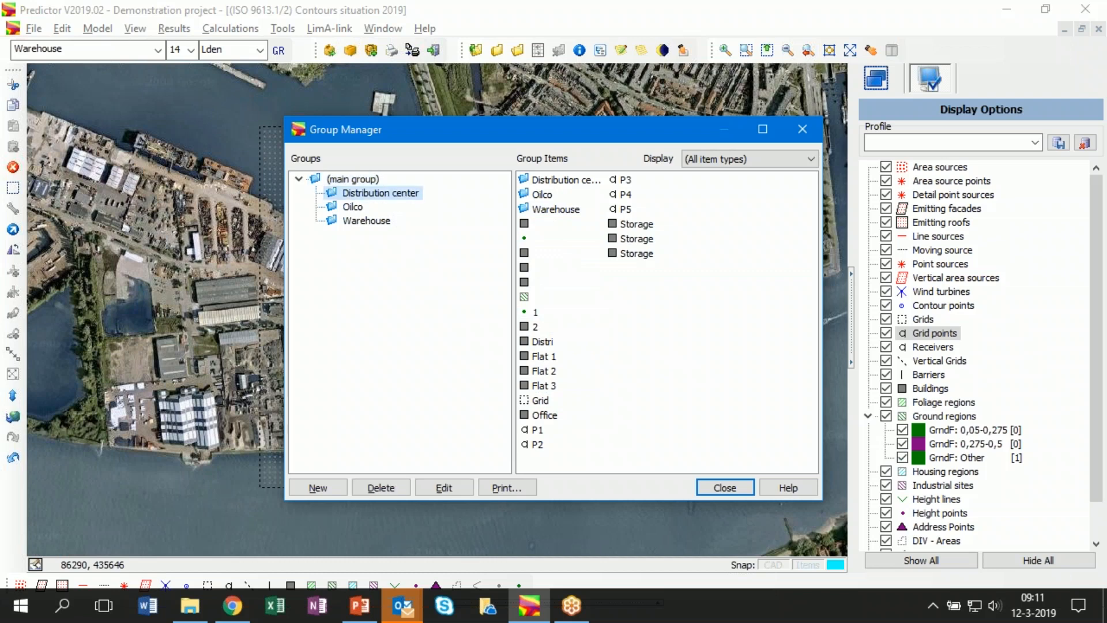
{"action": "left_click", "coordinate": [362, 181]}
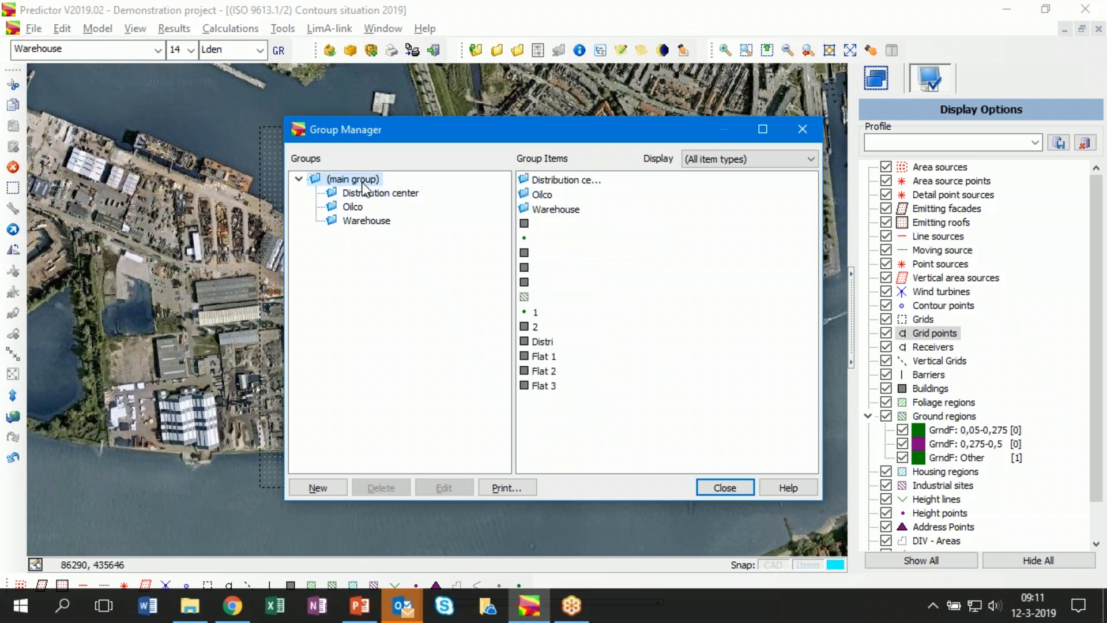
{"action": "left_click", "coordinate": [745, 486]}
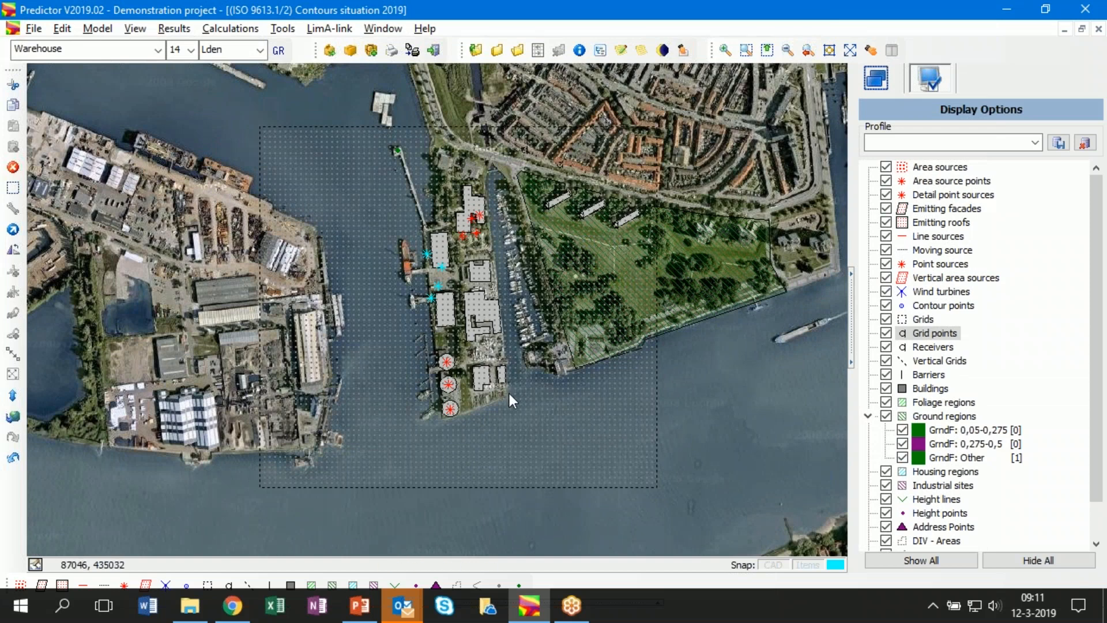
- Turn off the schiedam.jpg background map around the small buildings at the pier's southern end
{"action": "scroll", "coordinate": [501, 379], "scroll_direction": "up", "scroll_amount": 4}
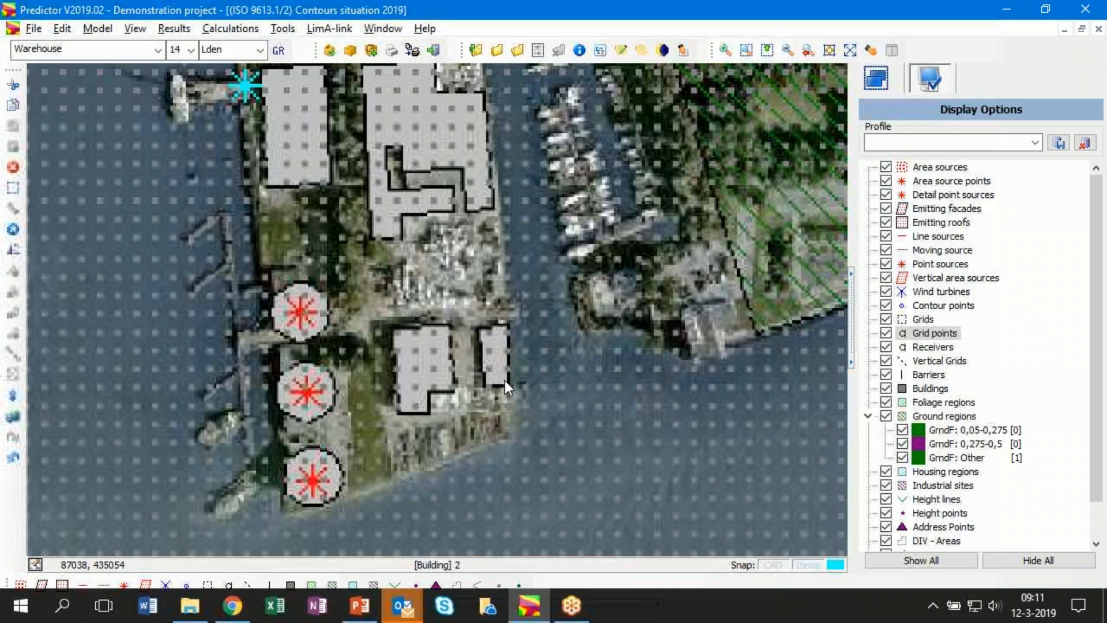
{"action": "scroll", "coordinate": [504, 380], "scroll_direction": "up", "scroll_amount": 2}
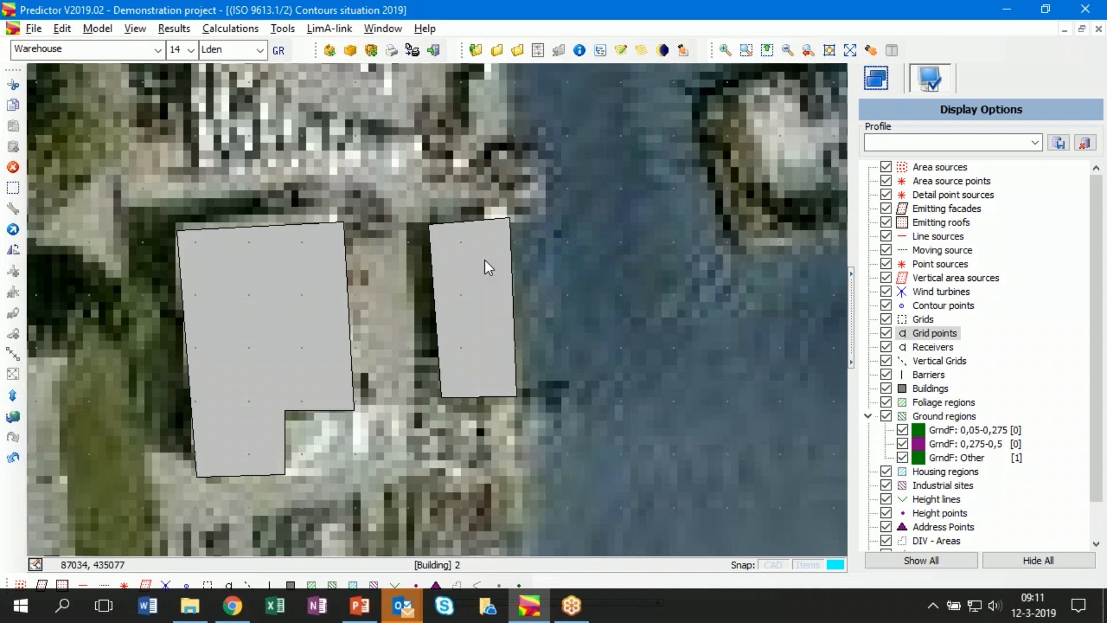
{"action": "left_click", "coordinate": [135, 28]}
{"action": "left_click", "coordinate": [201, 149]}
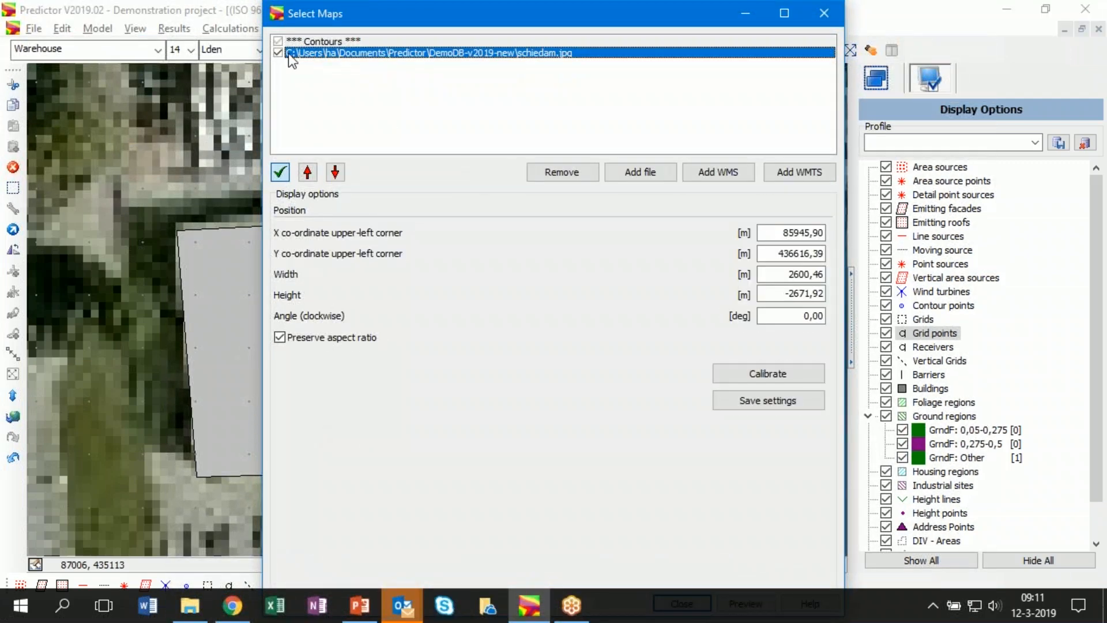
{"action": "left_click", "coordinate": [279, 53]}
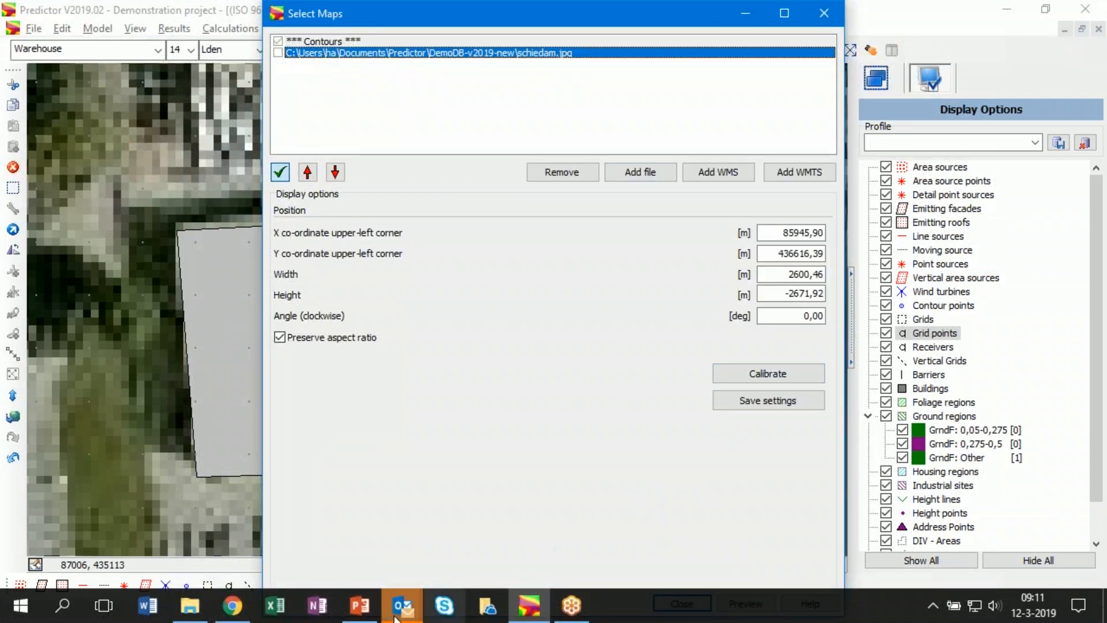
{"action": "mouse_move", "coordinate": [407, 608]}
{"action": "left_click", "coordinate": [555, 466]}
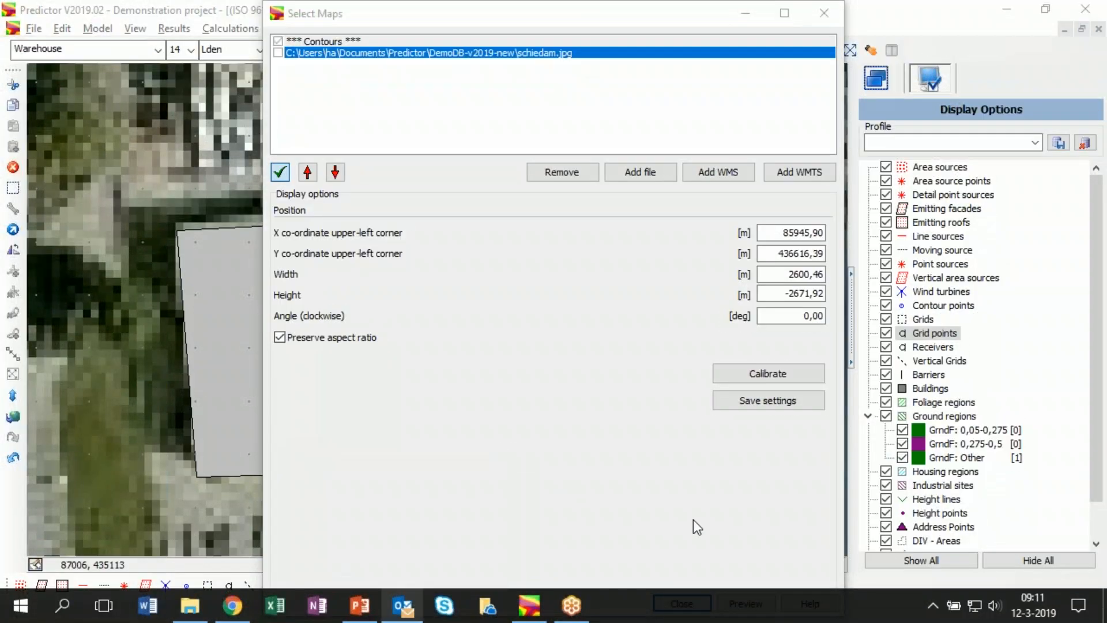
{"action": "left_click", "coordinate": [682, 603]}
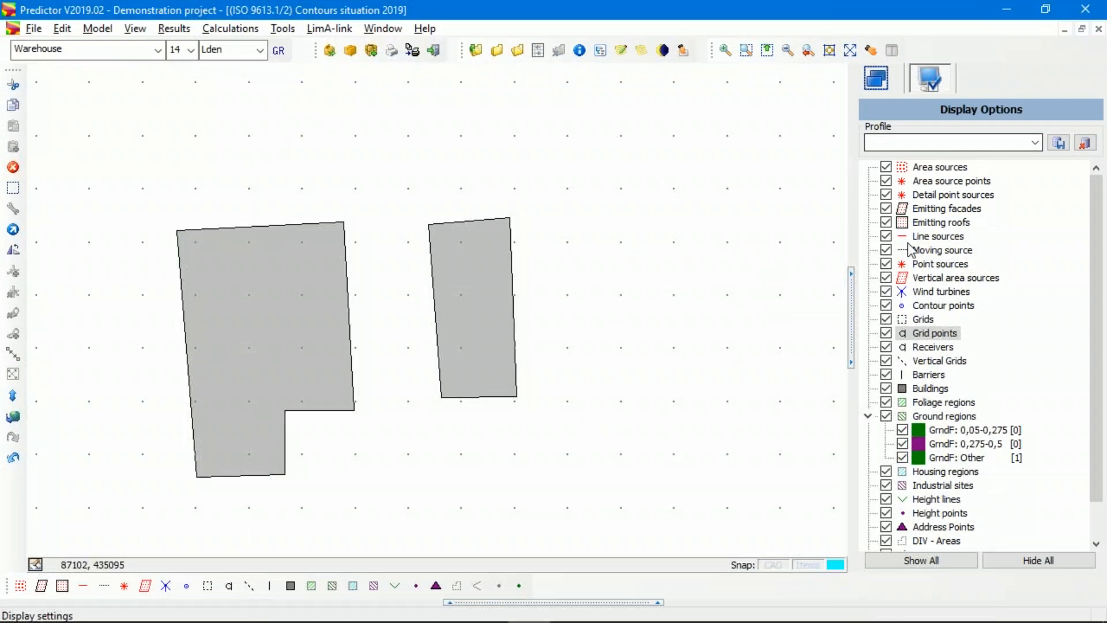
- Hide the grid points in the model view and deselect the highlighted Warehouse sources
{"action": "left_click", "coordinate": [886, 333]}
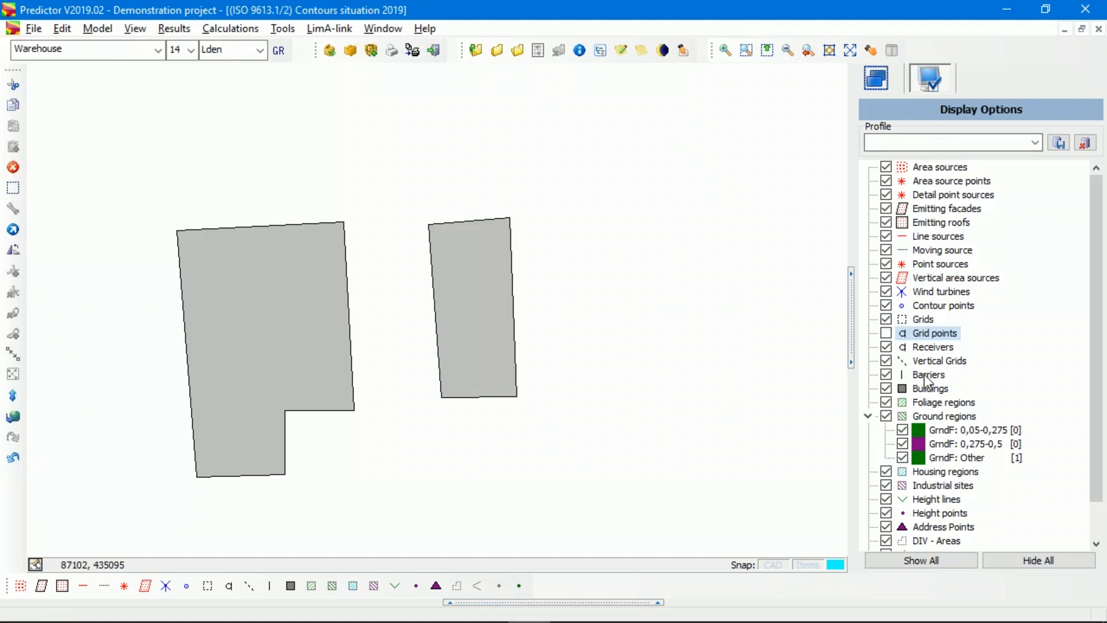
{"action": "scroll", "coordinate": [558, 373], "scroll_direction": "down", "scroll_amount": 2}
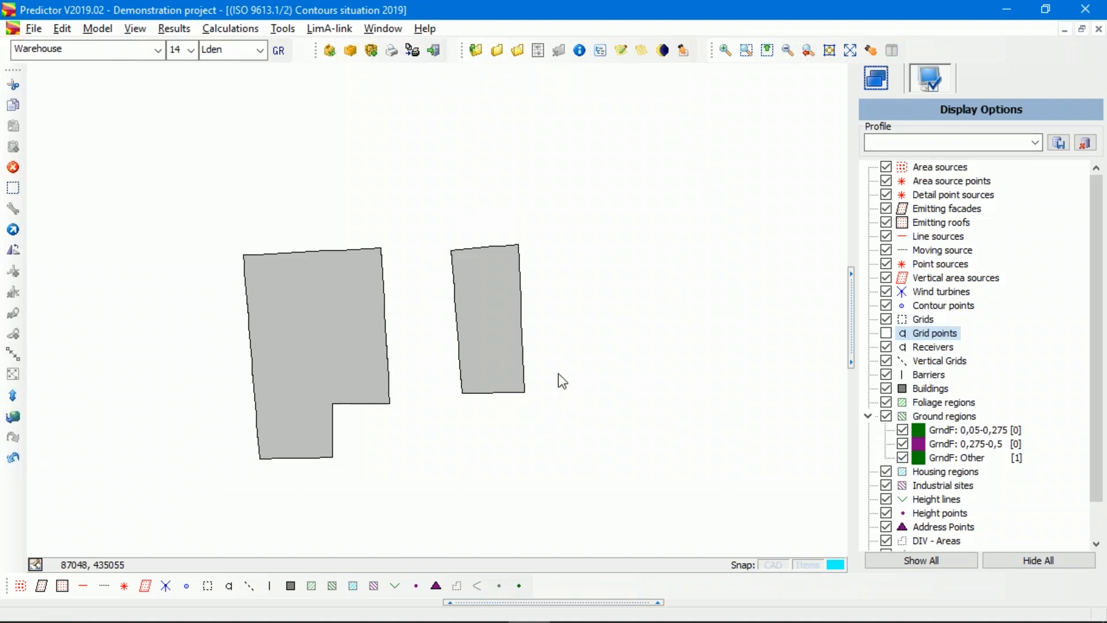
{"action": "scroll", "coordinate": [558, 372], "scroll_direction": "down", "scroll_amount": 4}
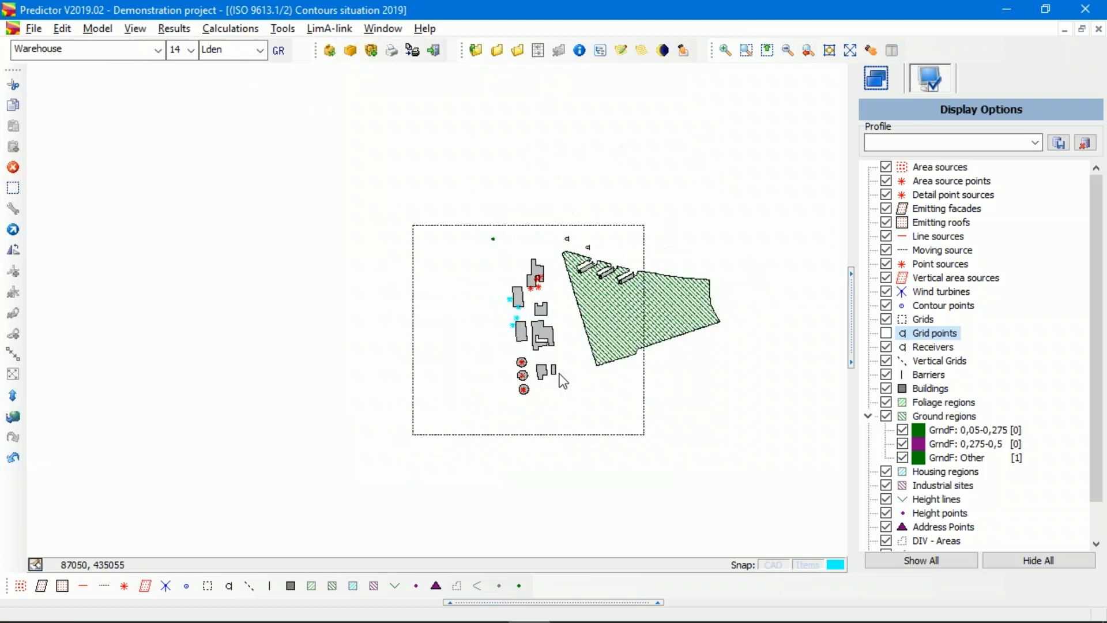
{"action": "left_click", "coordinate": [733, 415]}
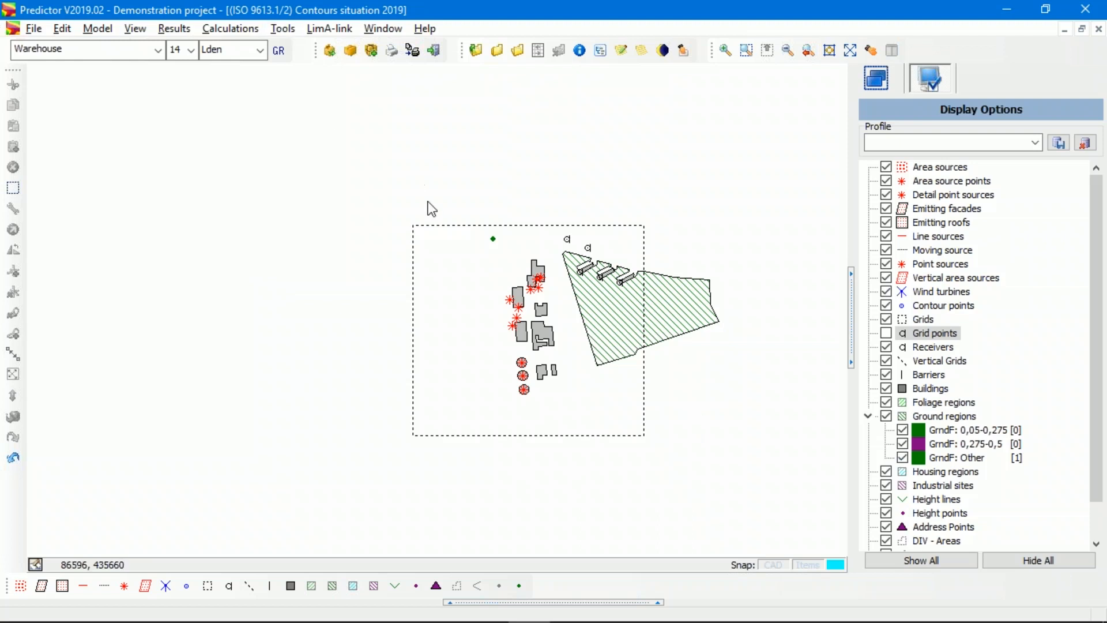
- Check the coordinates and height of the small rectangular building east of the L-shaped one, leaving its properties unchanged
{"action": "scroll", "coordinate": [551, 376], "scroll_direction": "up", "scroll_amount": 5}
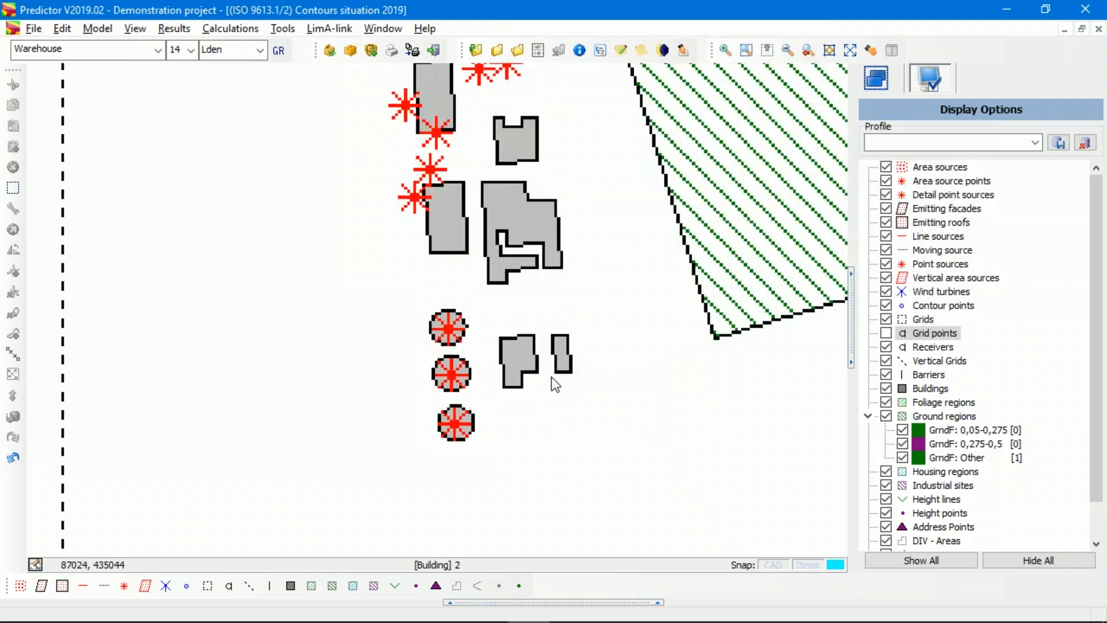
{"action": "scroll", "coordinate": [551, 375], "scroll_direction": "up", "scroll_amount": 4}
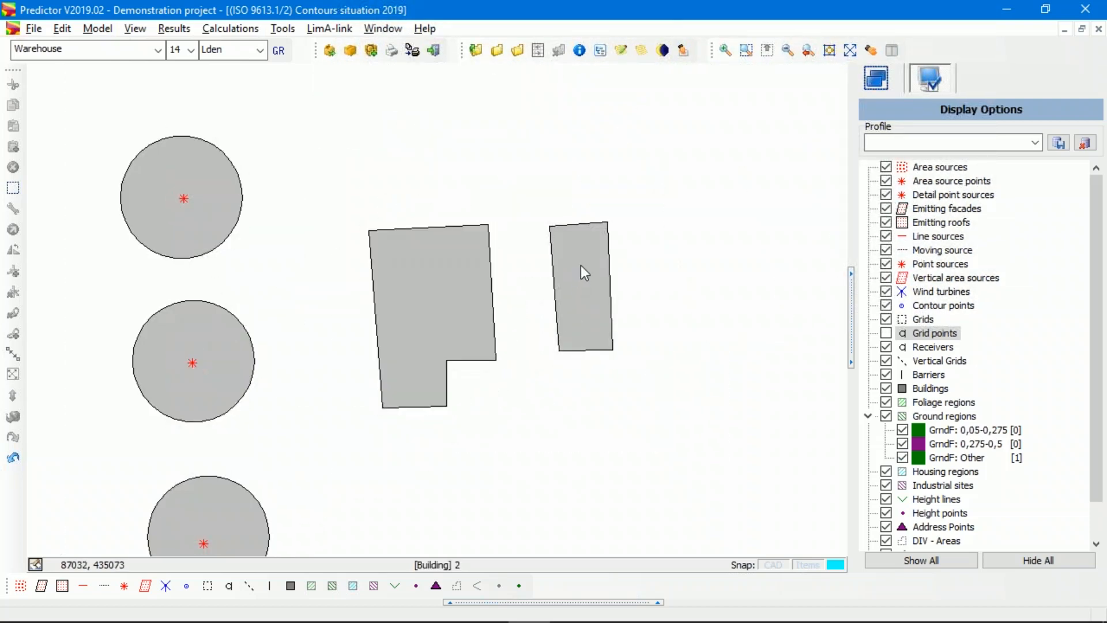
{"action": "left_click_drag", "start_coordinate": [580, 265], "coordinate": [528, 269]}
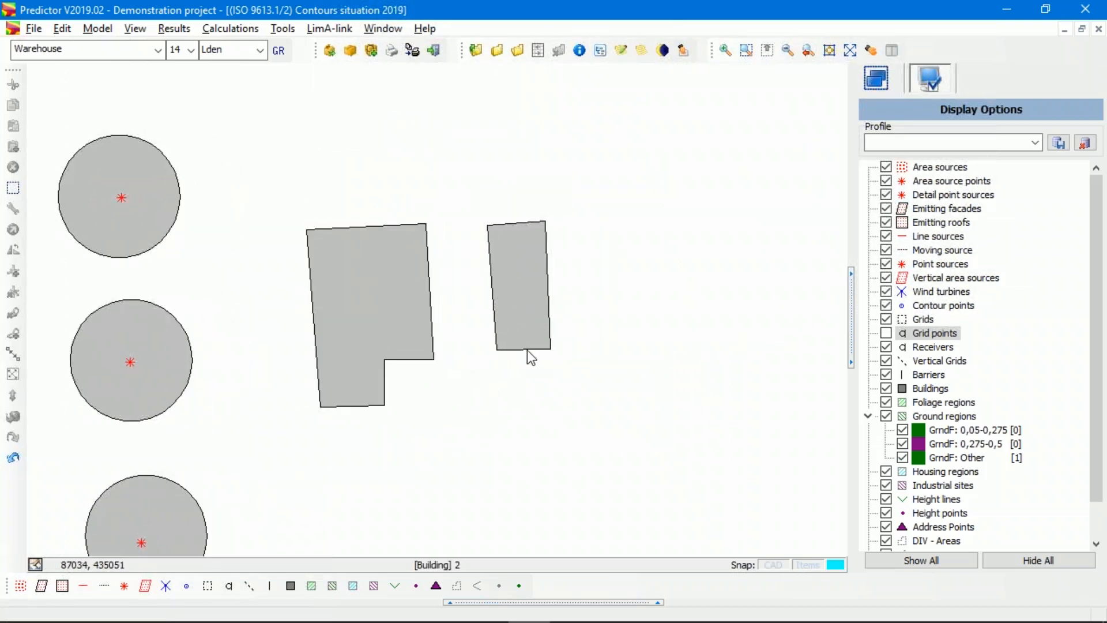
{"action": "left_click", "coordinate": [527, 349]}
{"action": "double_click", "coordinate": [527, 334]}
{"action": "left_click", "coordinate": [438, 226]}
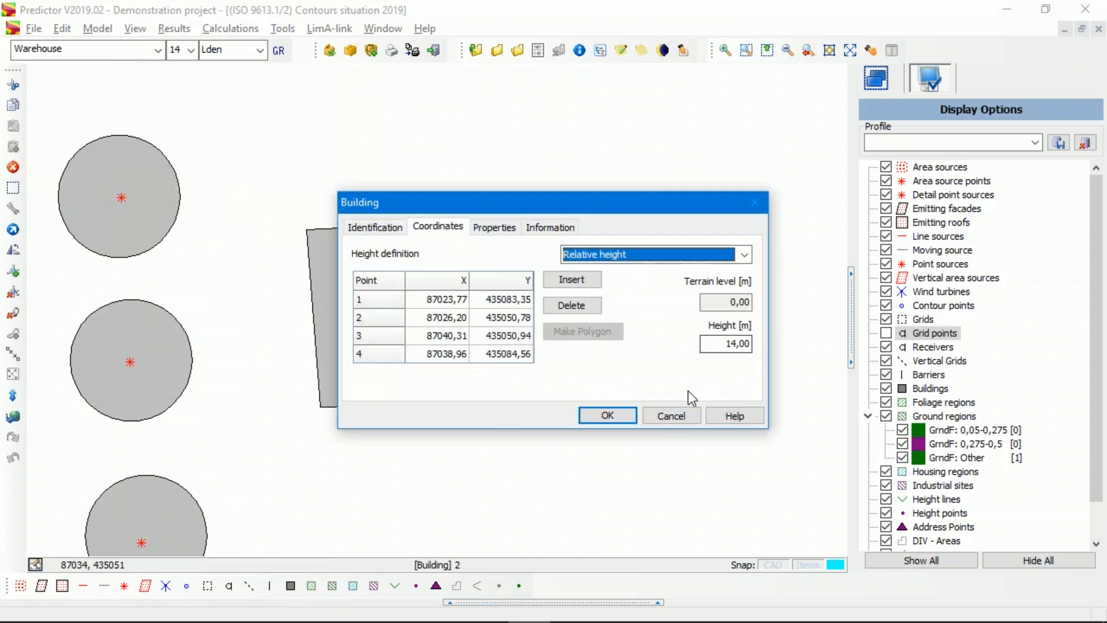
{"action": "left_click", "coordinate": [674, 418]}
{"action": "left_click", "coordinate": [578, 332]}
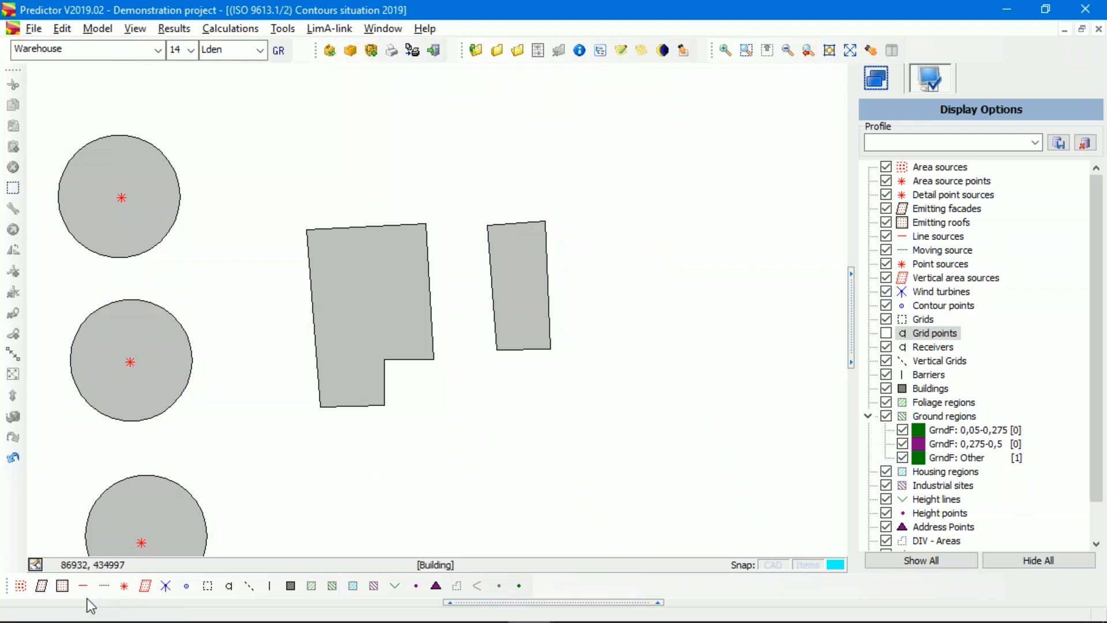
- Start a new emitting facade and enable snapping to all model item types with a 0.10 m distance offset
{"action": "left_click", "coordinate": [44, 584]}
{"action": "left_click", "coordinate": [42, 586]}
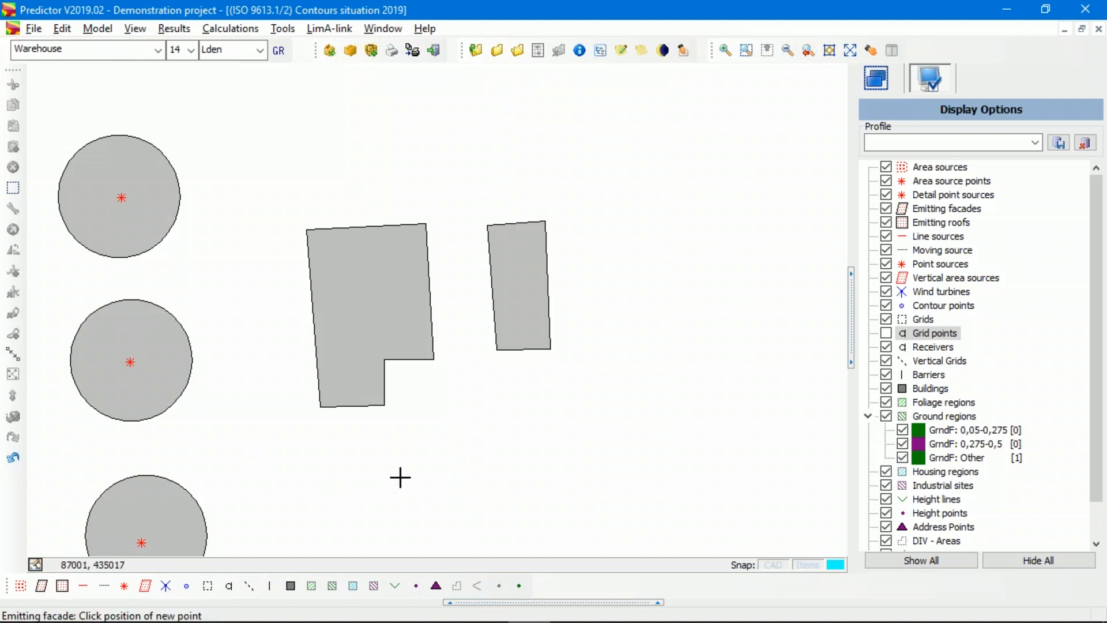
{"action": "left_click", "coordinate": [811, 565]}
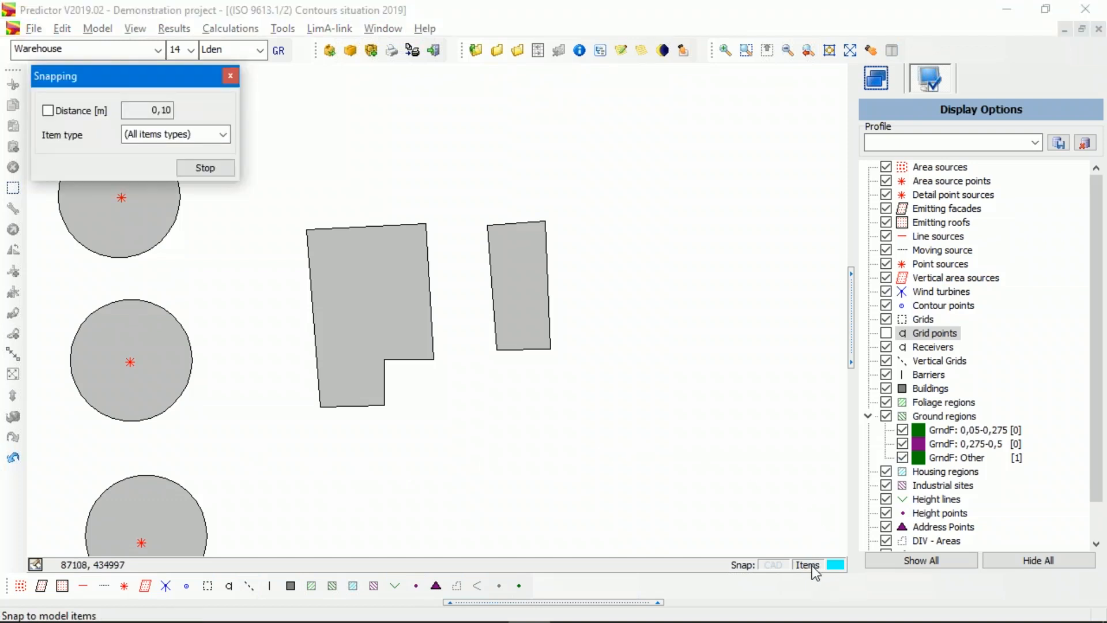
{"action": "left_click", "coordinate": [47, 115]}
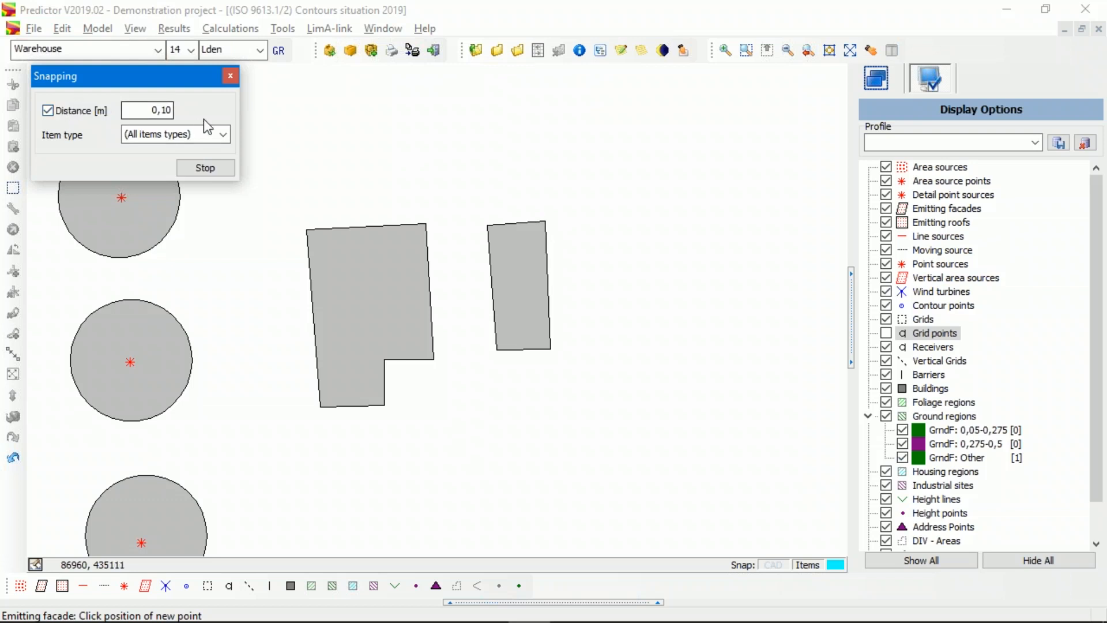
- Draw the emitting facade about 31 m long along the small rectangular building's east wall and name it Windows
{"action": "left_click", "coordinate": [552, 225]}
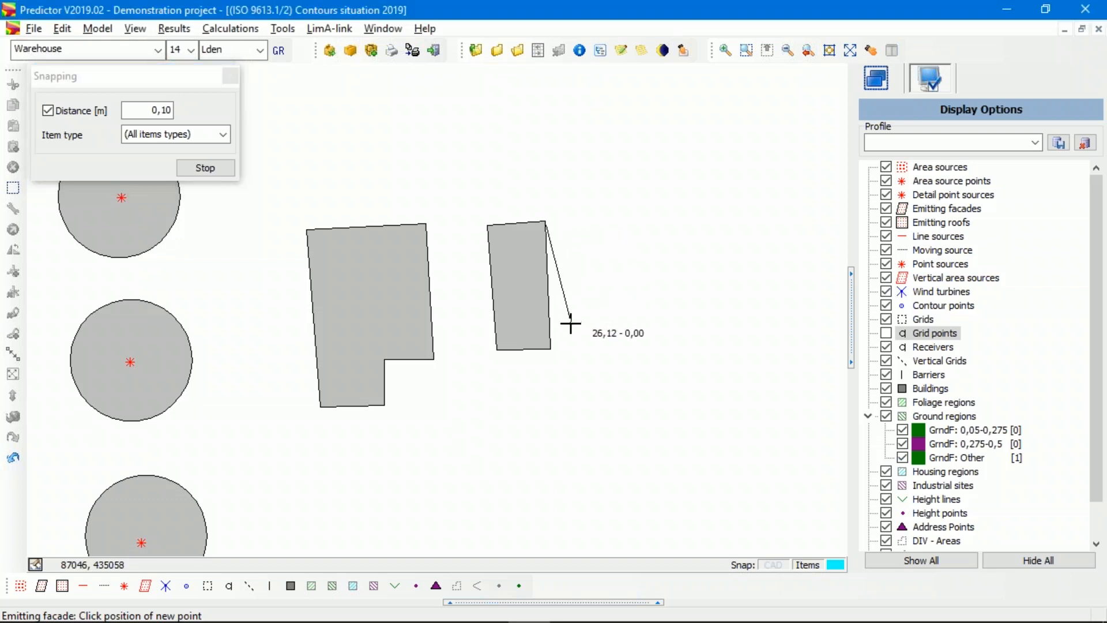
{"action": "double_click", "coordinate": [557, 341]}
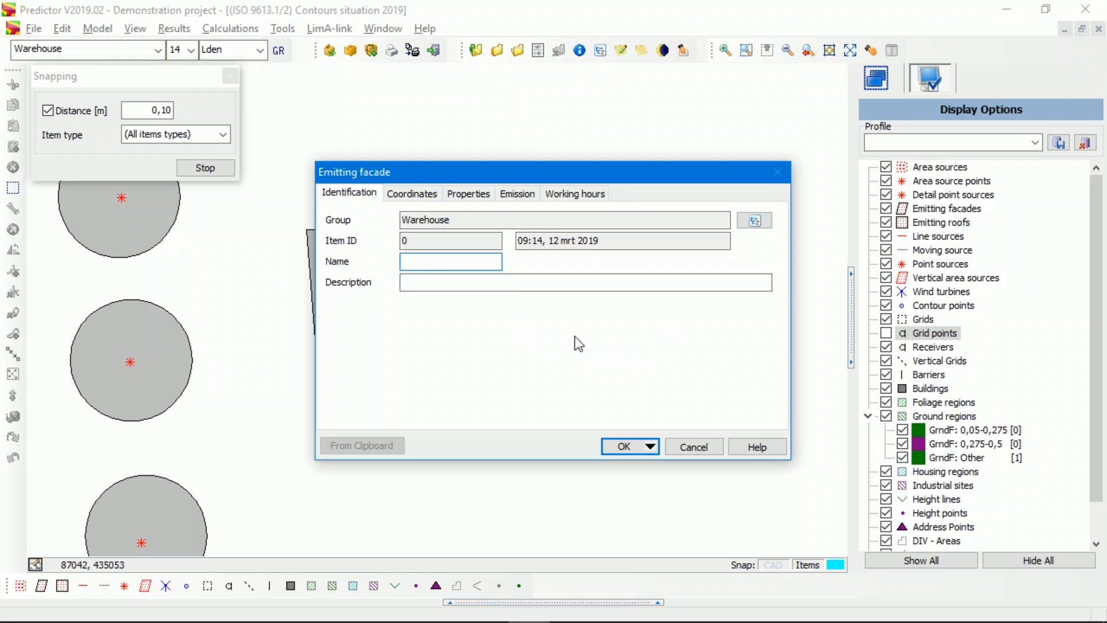
{"action": "type", "text": "Windows"}
- Set the Windows facade's relative base height to 1 m and its own facade height to 3 m
{"action": "left_click", "coordinate": [410, 198]}
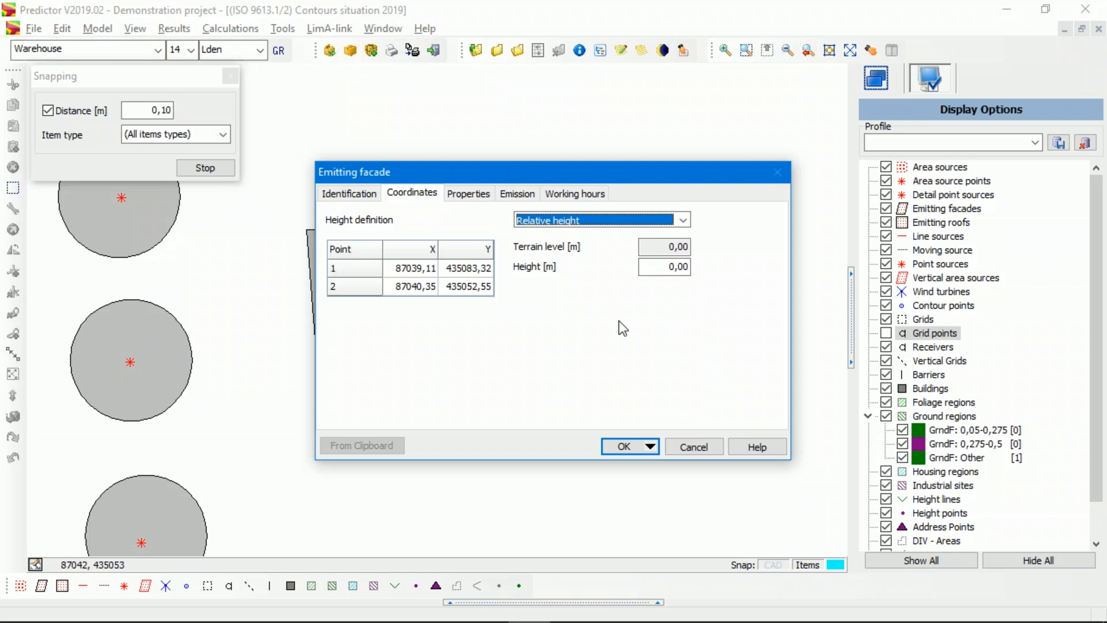
{"action": "key", "text": "Tab"}
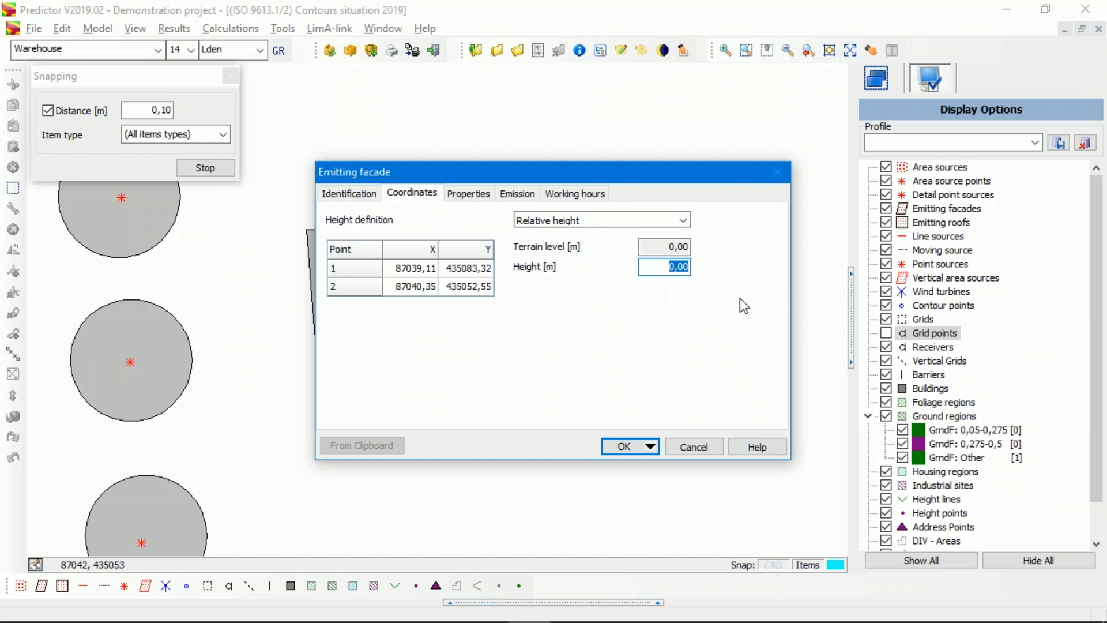
{"action": "type", "text": "1"}
{"action": "left_click", "coordinate": [469, 193]}
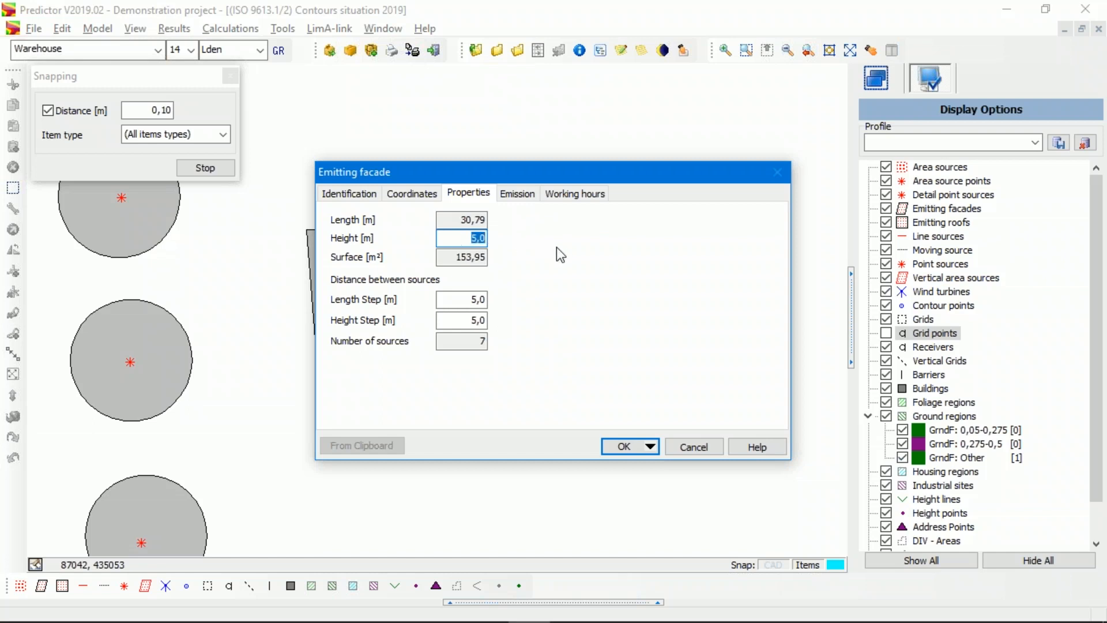
{"action": "type", "text": "3"}
{"action": "left_click", "coordinate": [410, 193]}
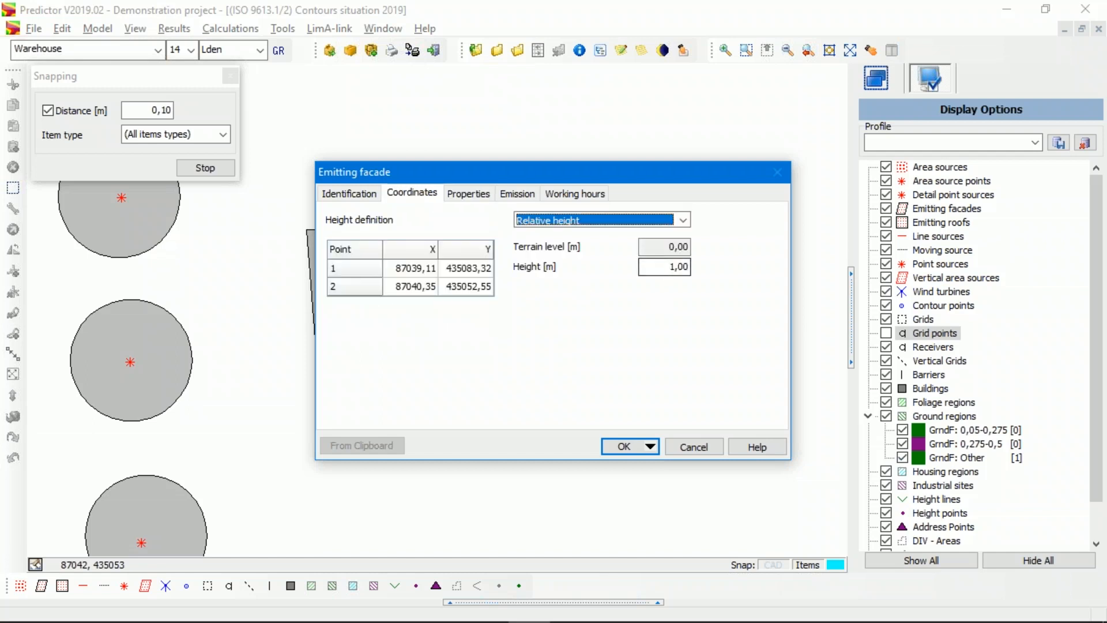
- Try a length step and a height step of 1 m between the Windows facade's sources
{"action": "left_click", "coordinate": [467, 193]}
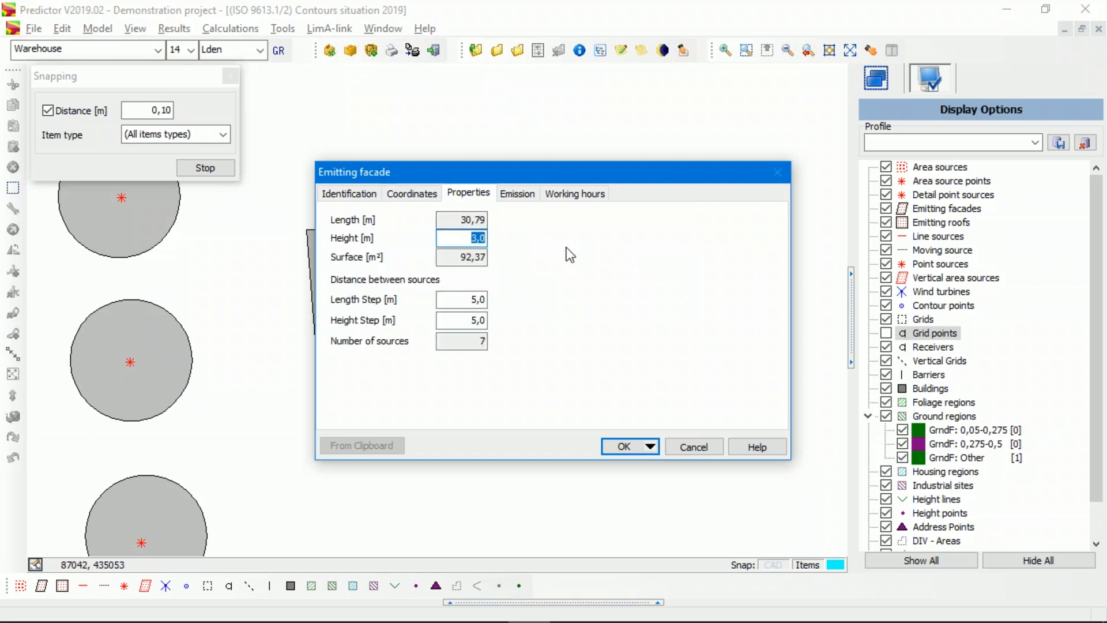
{"action": "key", "text": "Tab"}
{"action": "left_click_drag", "start_coordinate": [457, 299], "coordinate": [553, 296]}
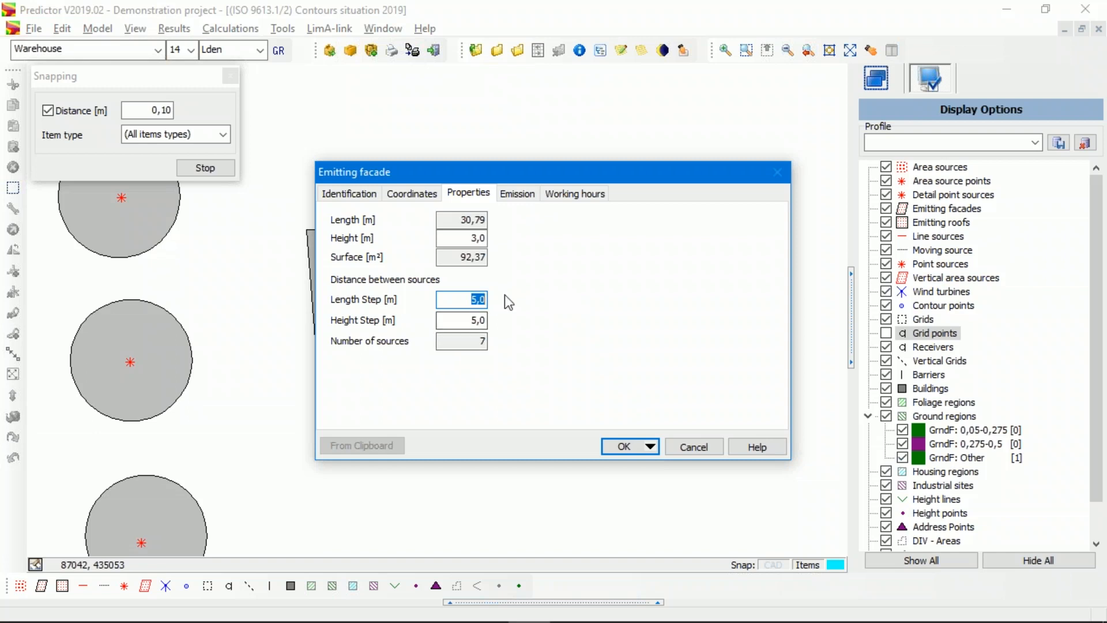
{"action": "type", "text": "1"}
{"action": "key", "text": "Tab"}
{"action": "type", "text": "1"}
- Set both the length step and the height step between the facade's sources to 2 m
{"action": "left_click", "coordinate": [472, 299]}
{"action": "double_click", "coordinate": [471, 299]}
{"action": "type", "text": "2"}
{"action": "key", "text": "Tab"}
{"action": "type", "text": "2"}
{"action": "left_click", "coordinate": [469, 298]}
- Try the Total Lw source power for the facade's emission and turn on the indoor-outdoor calculation
{"action": "left_click", "coordinate": [526, 195]}
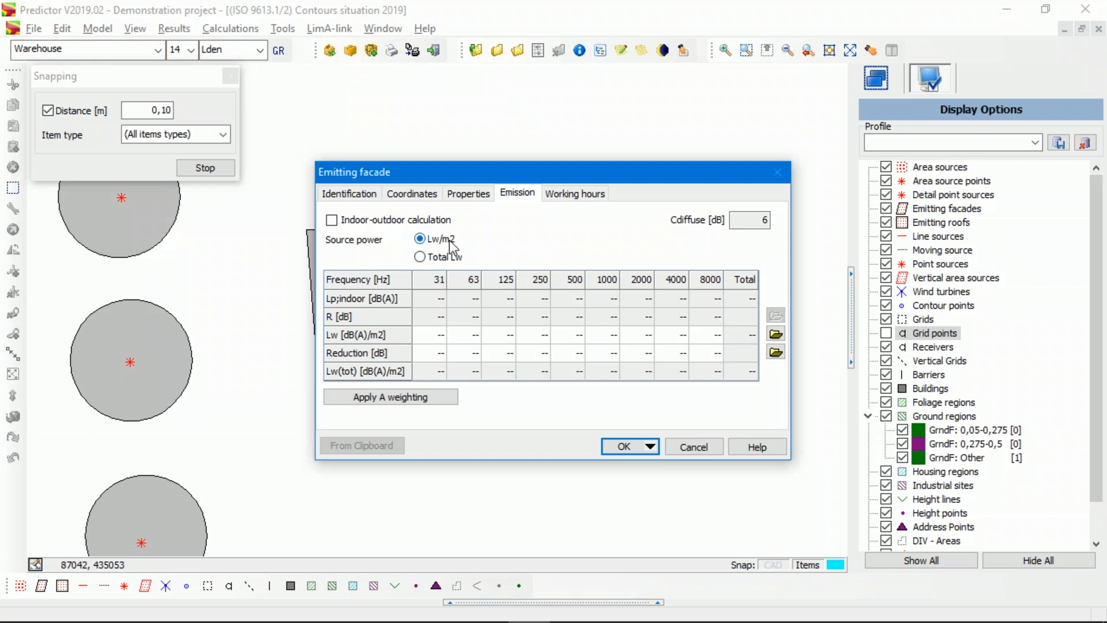
{"action": "left_click", "coordinate": [421, 258]}
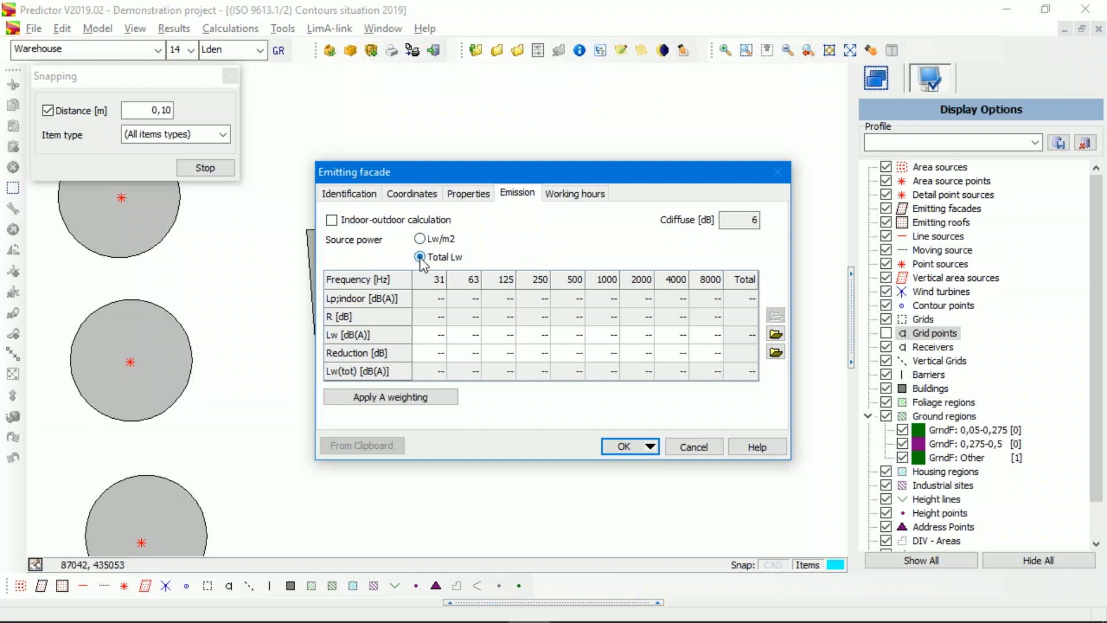
{"action": "left_click", "coordinate": [431, 335]}
{"action": "left_click", "coordinate": [332, 221]}
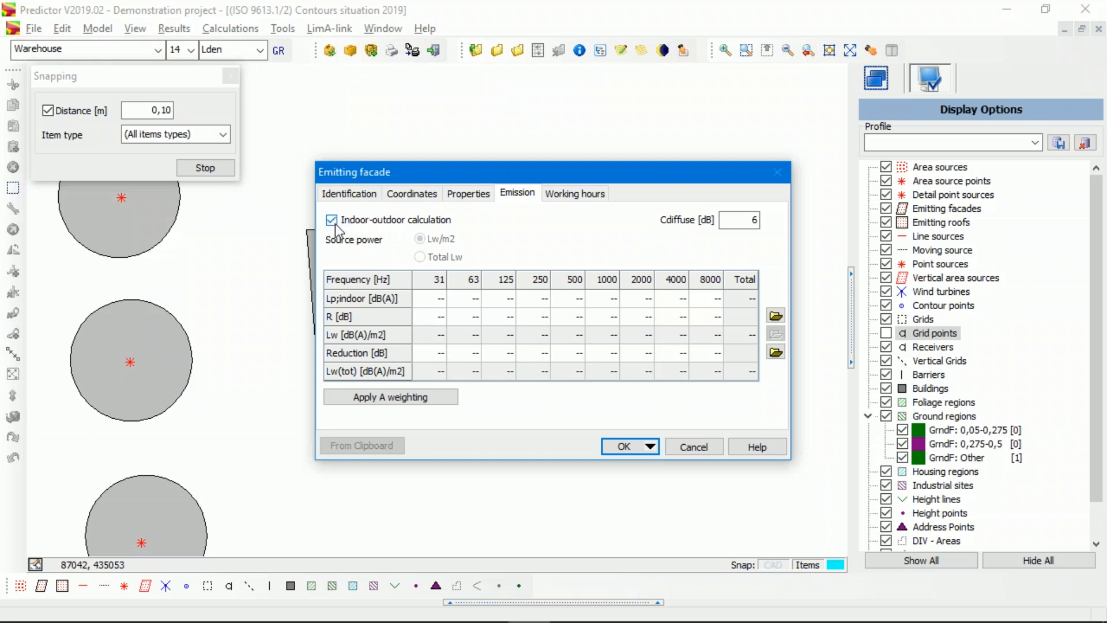
- Enter an indoor level of 88 dB in every octave band from 31 to 8000 Hz and apply A weighting
{"action": "left_click", "coordinate": [429, 303]}
{"action": "left_click", "coordinate": [471, 300]}
{"action": "left_click", "coordinate": [507, 296]}
{"action": "left_click", "coordinate": [542, 299]}
{"action": "left_click", "coordinate": [437, 297]}
{"action": "left_click", "coordinate": [438, 298]}
{"action": "double_click", "coordinate": [438, 298]}
{"action": "type", "text": "88"}
{"action": "key", "text": "Tab"}
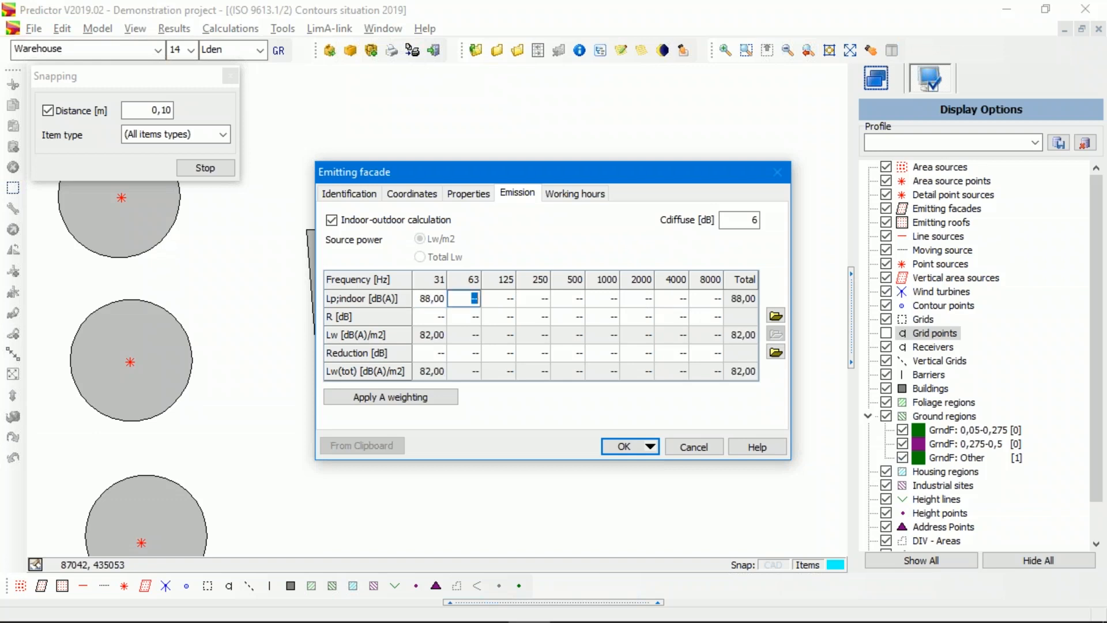
{"action": "type", "text": "88"}
{"action": "key", "text": "Tab"}
{"action": "type", "text": "88"}
{"action": "key", "text": "Tab"}
{"action": "type", "text": "88"}
{"action": "key", "text": "Tab"}
{"action": "type", "text": "88"}
{"action": "key", "text": "Tab"}
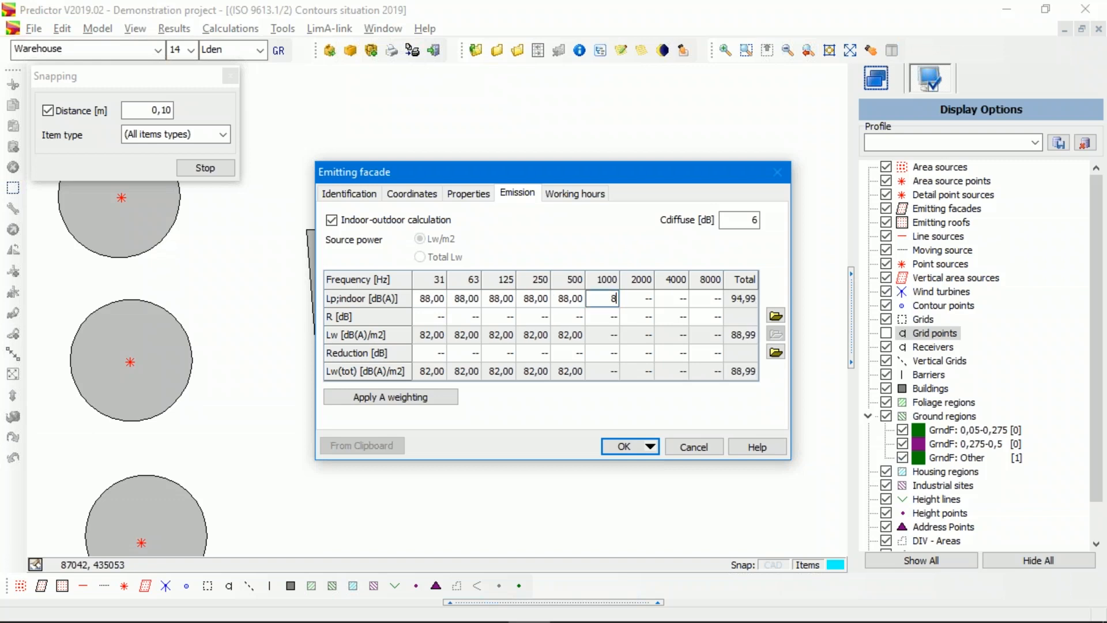
{"action": "type", "text": "88"}
{"action": "key", "text": "Tab"}
{"action": "type", "text": "88"}
{"action": "key", "text": "Tab"}
{"action": "type", "text": "88"}
{"action": "key", "text": "Tab"}
{"action": "type", "text": "88"}
{"action": "key", "text": "Tab"}
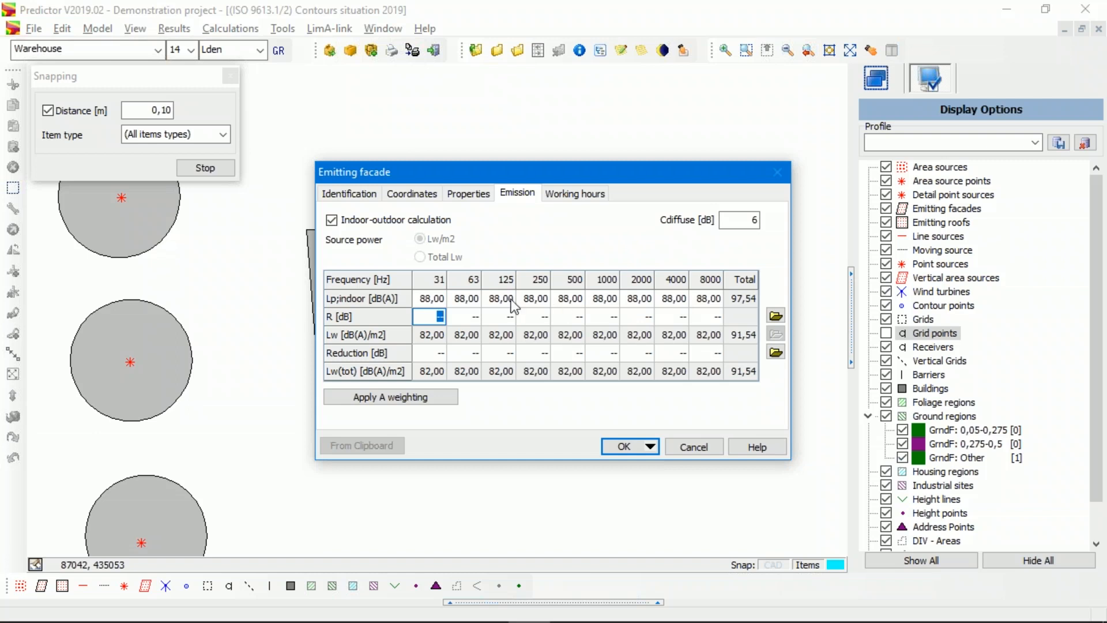
{"action": "left_click", "coordinate": [430, 397]}
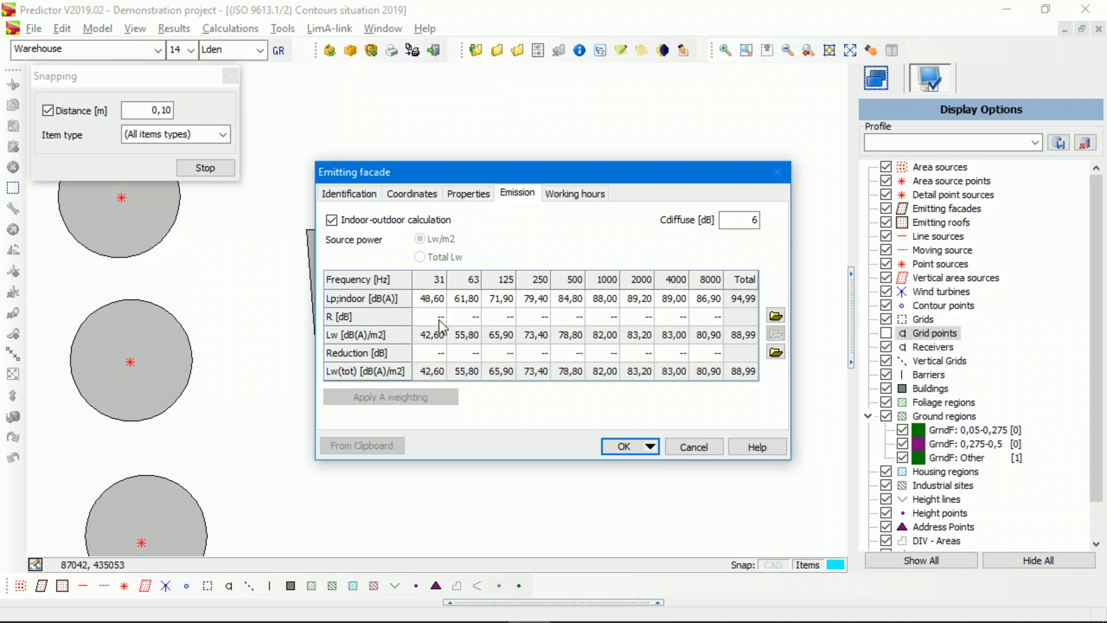
- Load the isolation spectrum "Glass: 8 mm single pane" from the catalogue as the facade's R values
{"action": "left_click", "coordinate": [776, 316]}
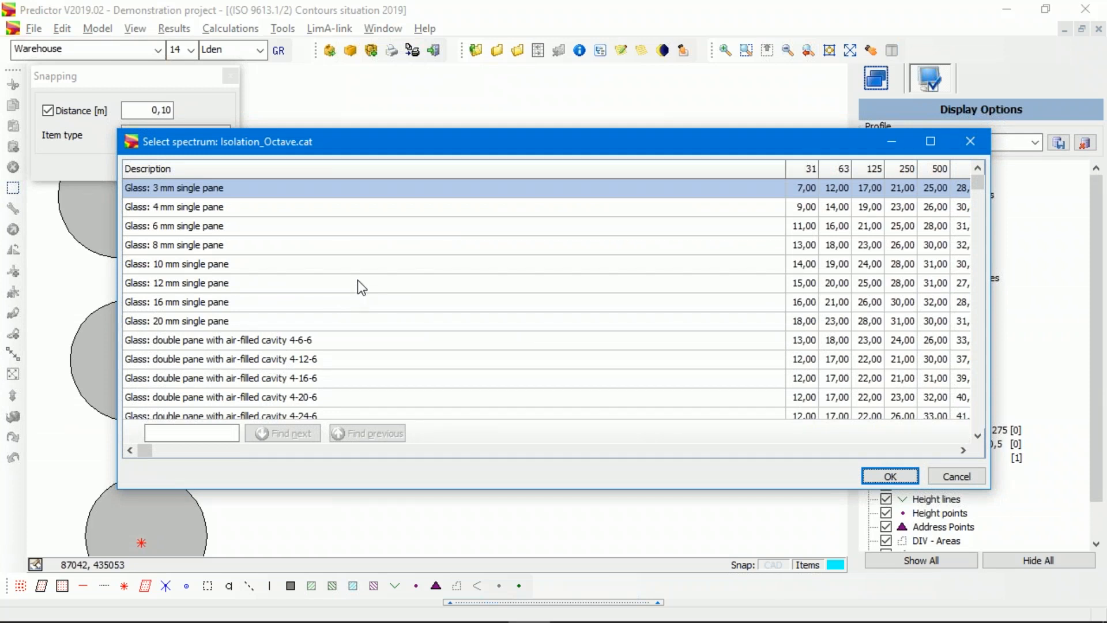
{"action": "left_click", "coordinate": [374, 247]}
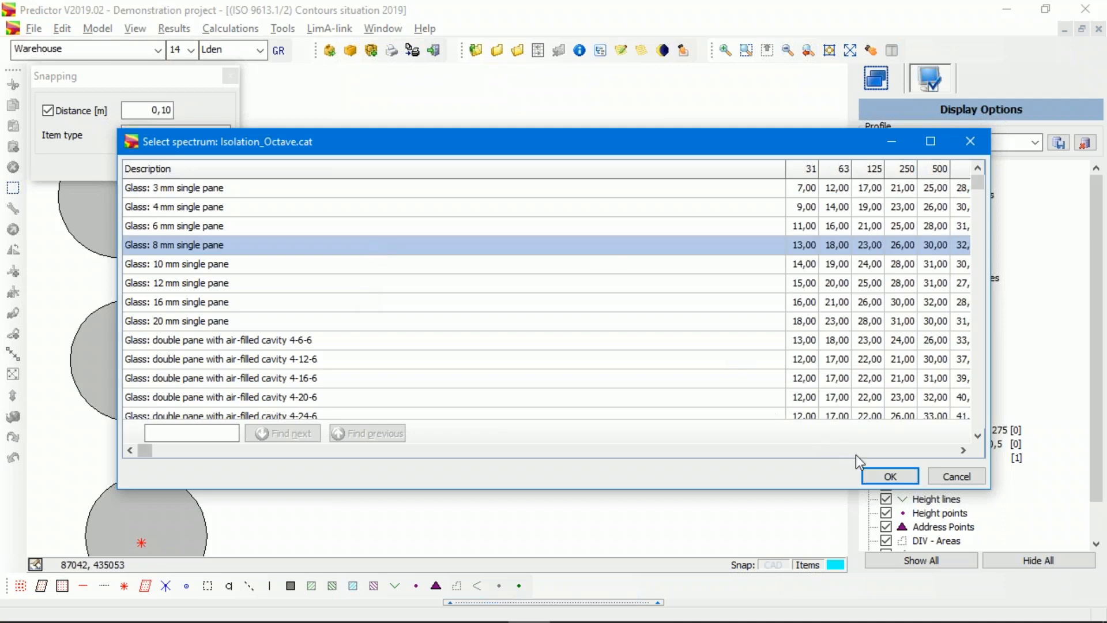
{"action": "left_click", "coordinate": [891, 477]}
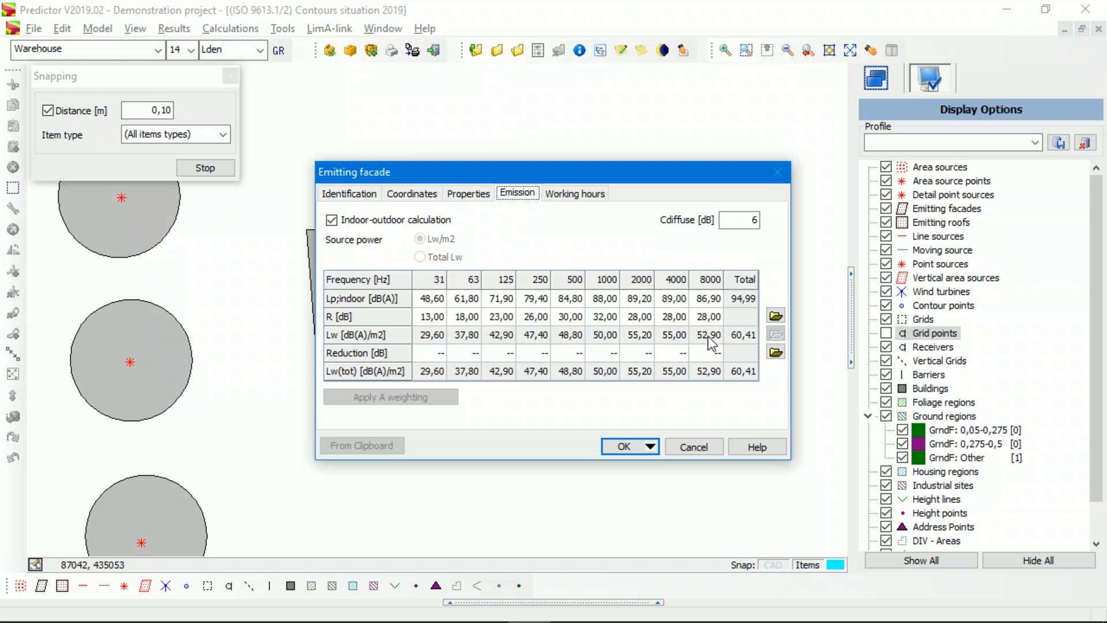
- Set the facade's Cdiffuse to 5 dB and accept the emitting facade
{"action": "double_click", "coordinate": [752, 222]}
{"action": "type", "text": "55"}
{"action": "key", "text": "Delete"}
{"action": "type", "text": "5"}
{"action": "left_click", "coordinate": [633, 447]}
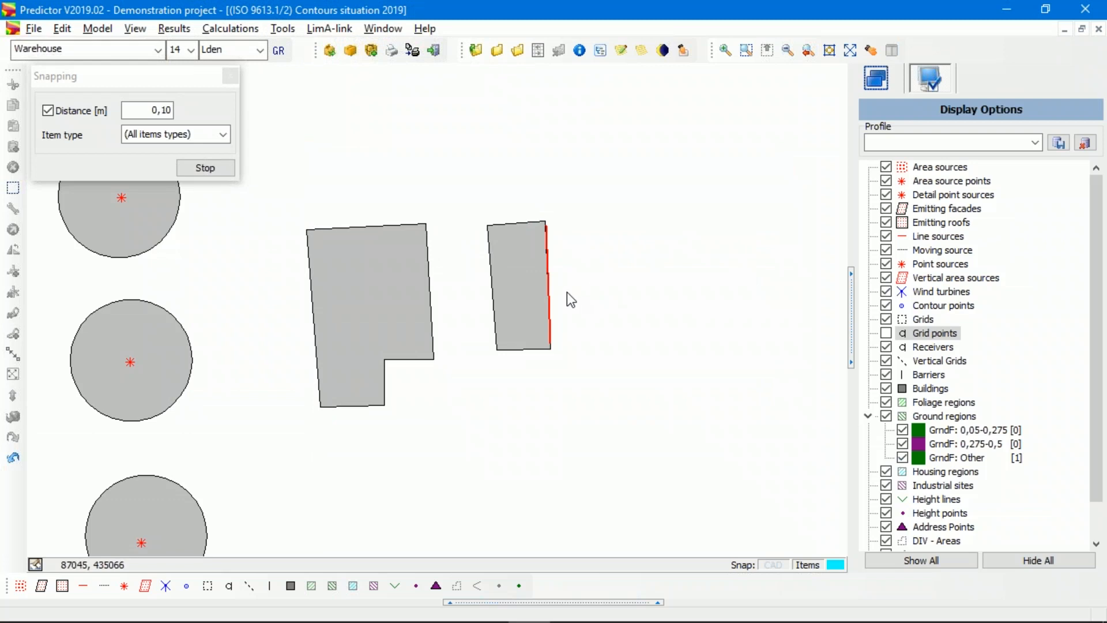
- Inspect the Windows facade and its source points on the small building's wall in the 3D view
{"action": "scroll", "coordinate": [566, 292], "scroll_direction": "up", "scroll_amount": 3}
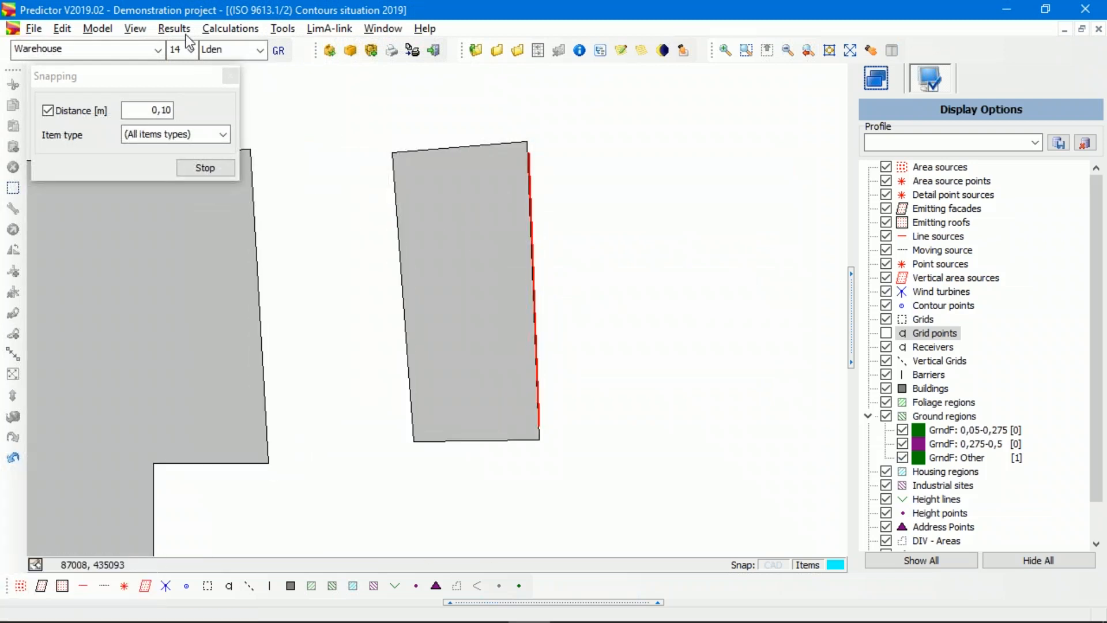
{"action": "left_click", "coordinate": [133, 28]}
{"action": "left_click", "coordinate": [160, 84]}
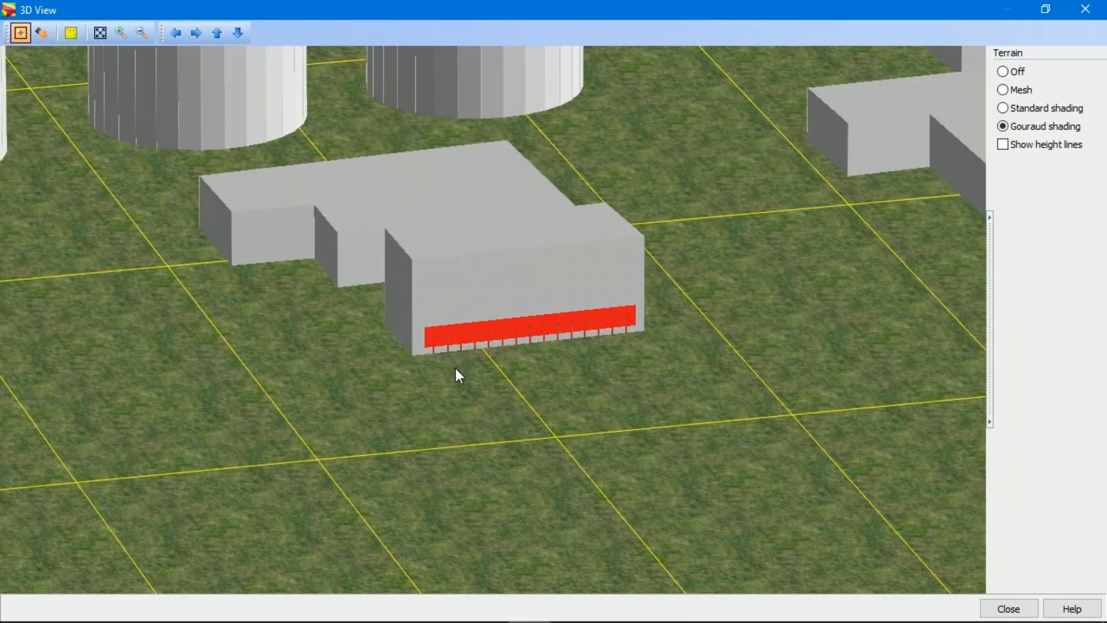
{"action": "scroll", "coordinate": [493, 353], "scroll_direction": "up", "scroll_amount": 3}
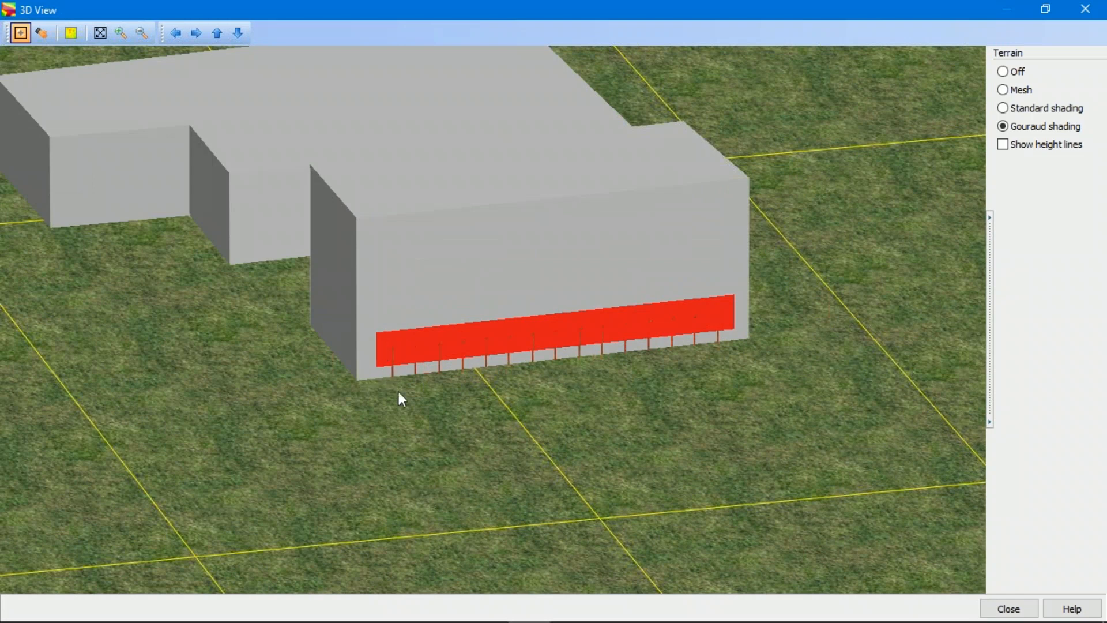
{"action": "scroll", "coordinate": [502, 363], "scroll_direction": "up", "scroll_amount": 4}
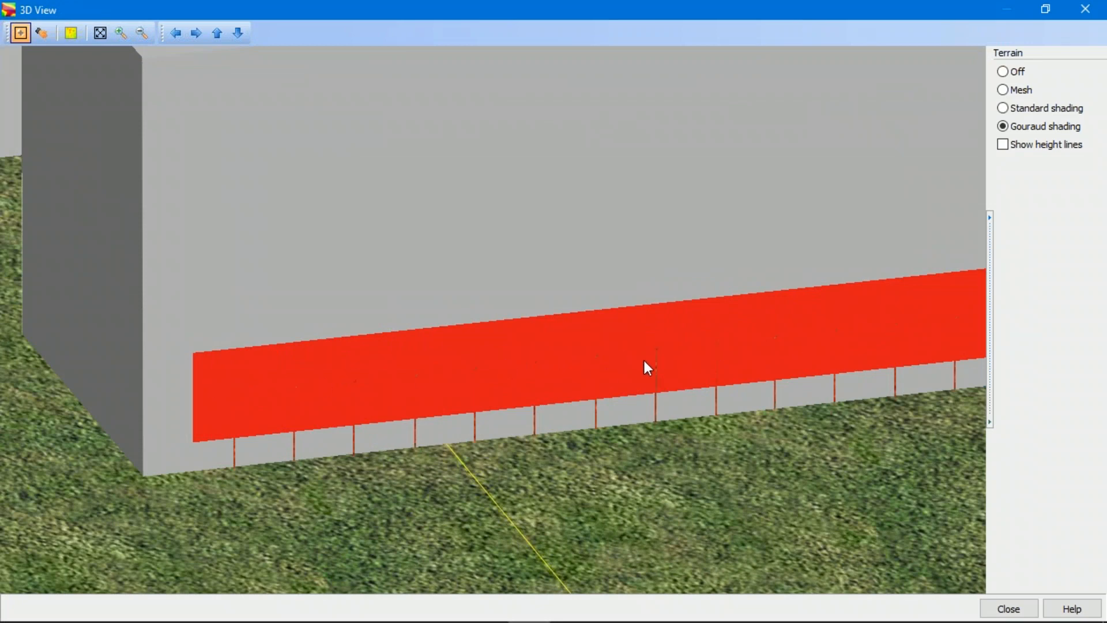
{"action": "scroll", "coordinate": [642, 363], "scroll_direction": "down", "scroll_amount": 2}
{"action": "scroll", "coordinate": [637, 351], "scroll_direction": "down", "scroll_amount": 1}
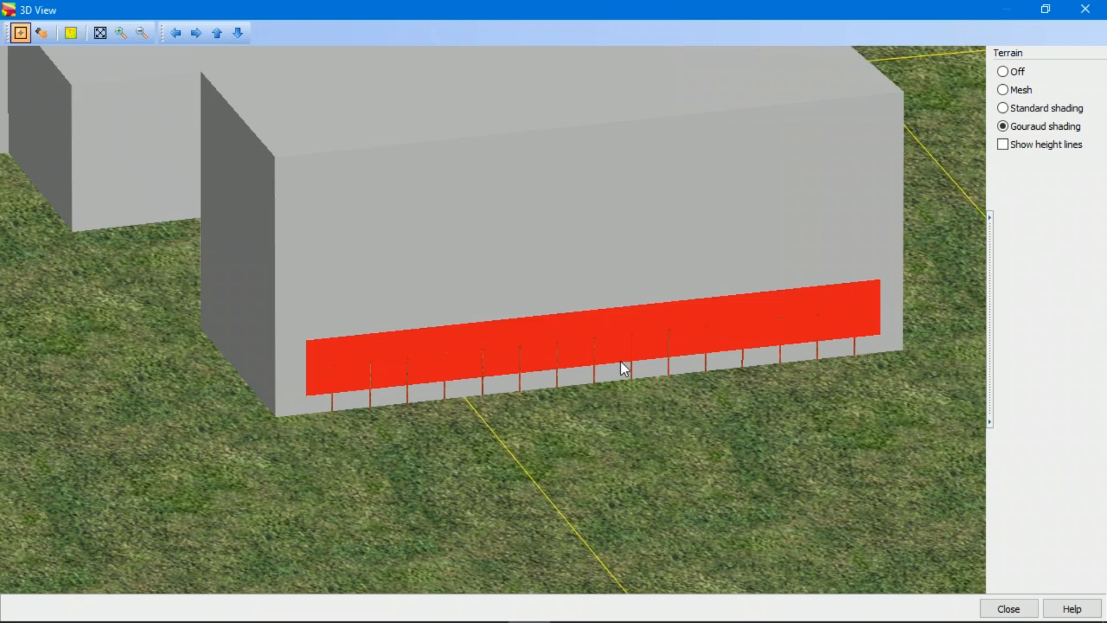
{"action": "left_click", "coordinate": [1008, 608]}
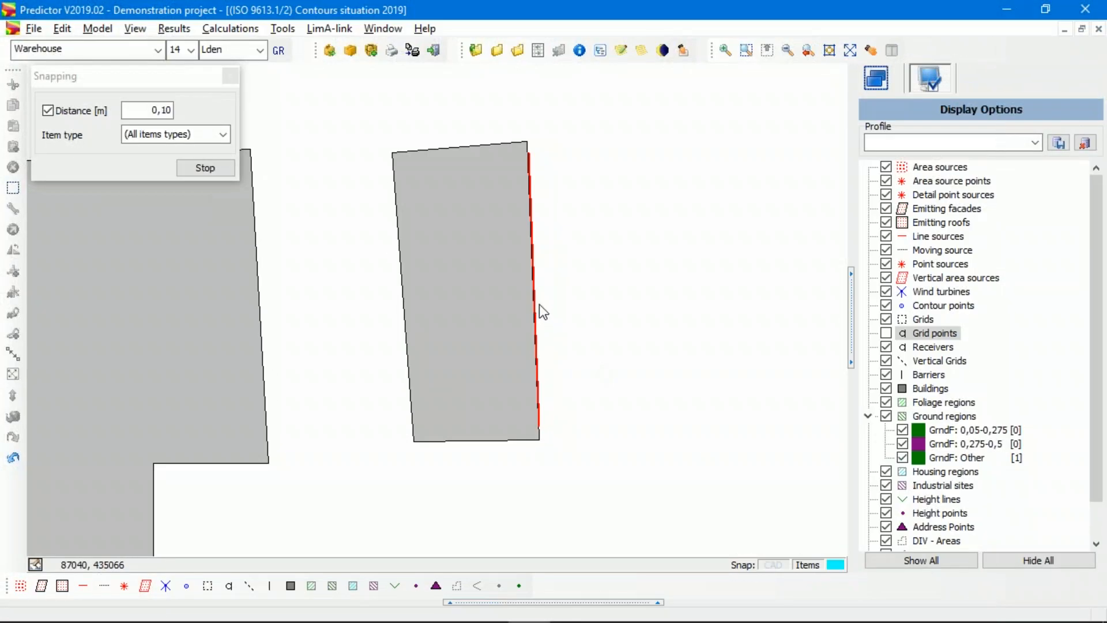
- Reopen the Windows facade, review its emission and sources, and set its working hours to 2 in the evening and 0 at night
{"action": "double_click", "coordinate": [534, 297]}
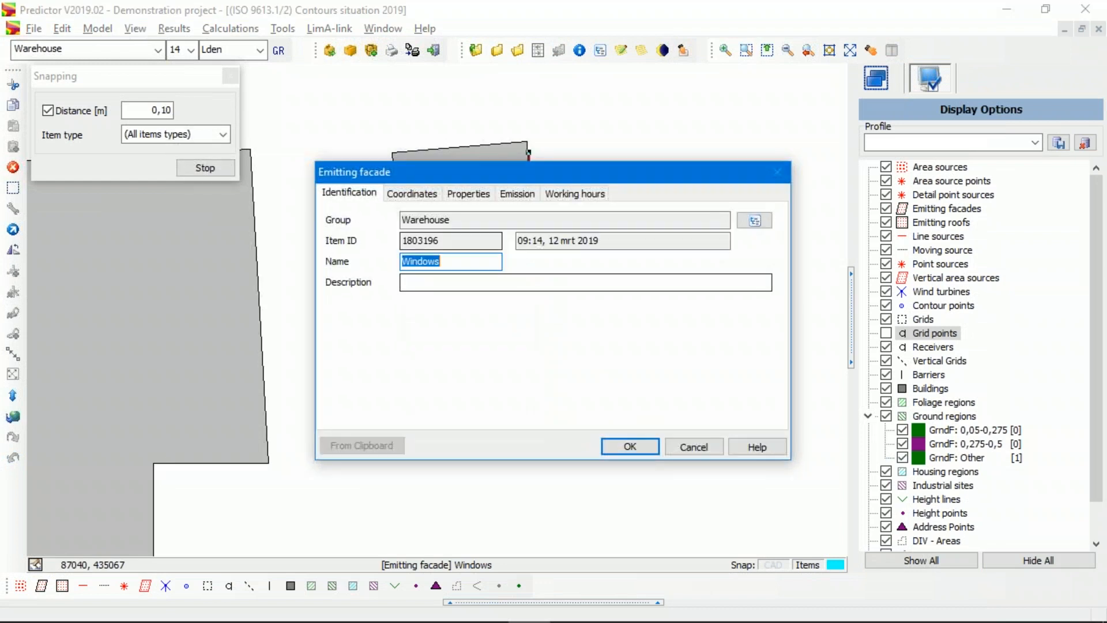
{"action": "left_click", "coordinate": [519, 193]}
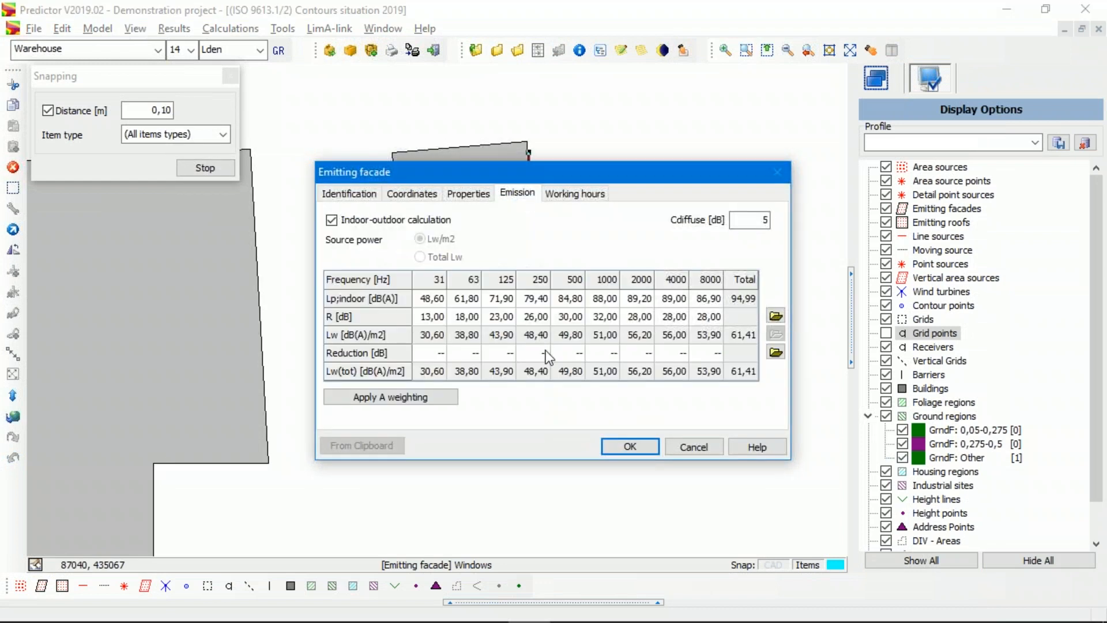
{"action": "left_click", "coordinate": [478, 196]}
{"action": "left_click_drag", "start_coordinate": [469, 343], "coordinate": [513, 345]}
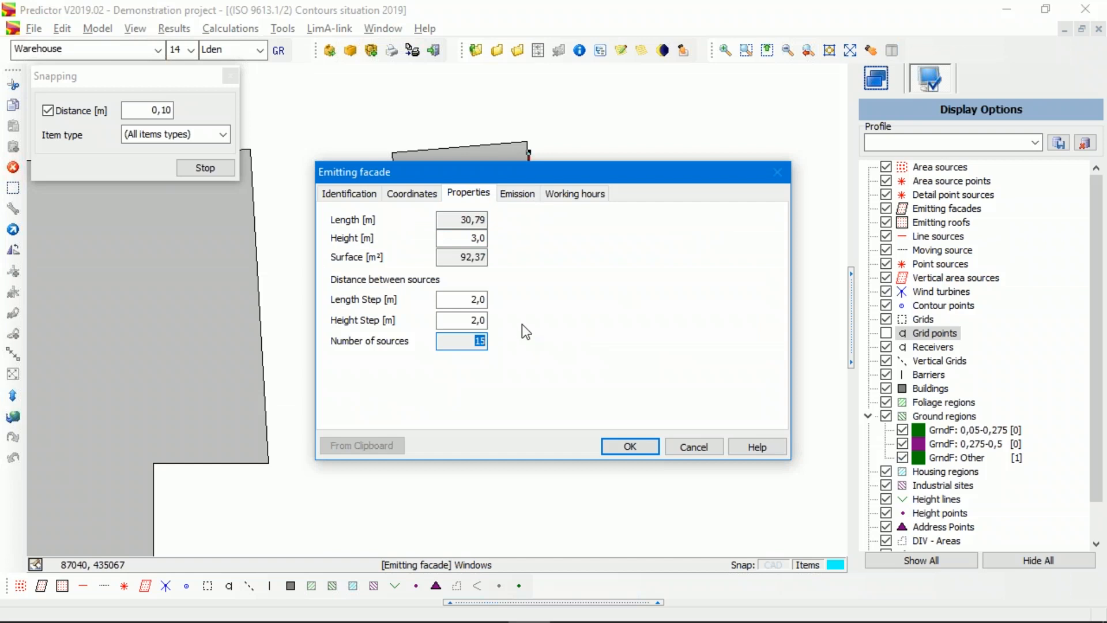
{"action": "left_click", "coordinate": [579, 195]}
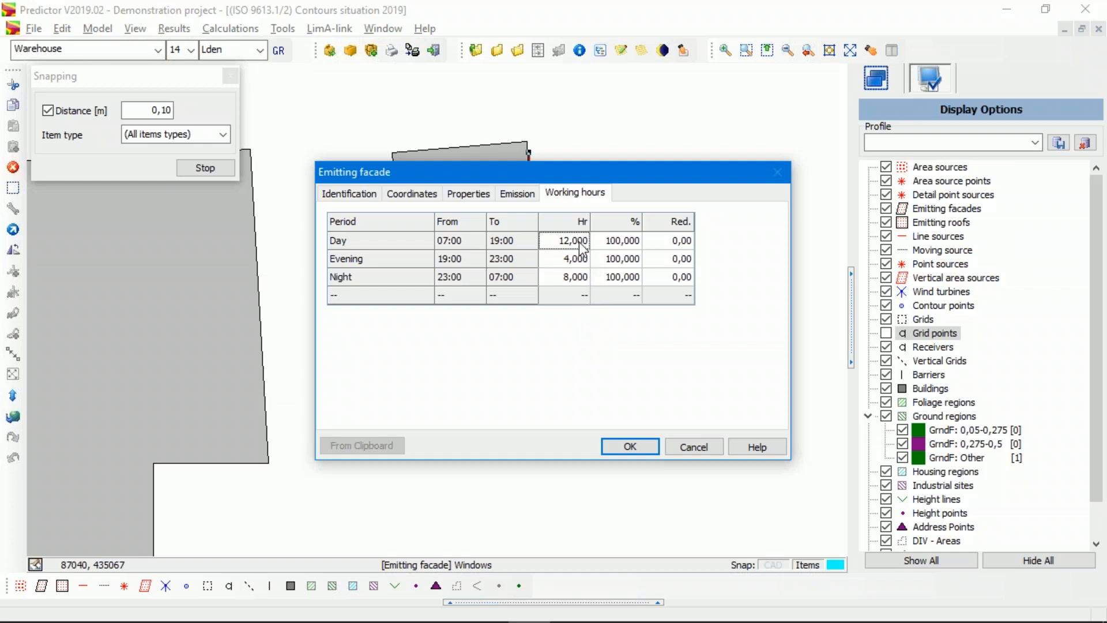
{"action": "left_click", "coordinate": [575, 278]}
{"action": "left_click", "coordinate": [575, 278]}
{"action": "type", "text": "0"}
{"action": "left_click", "coordinate": [574, 258]}
{"action": "left_click", "coordinate": [579, 259]}
{"action": "left_click_drag", "start_coordinate": [559, 261], "coordinate": [610, 256]}
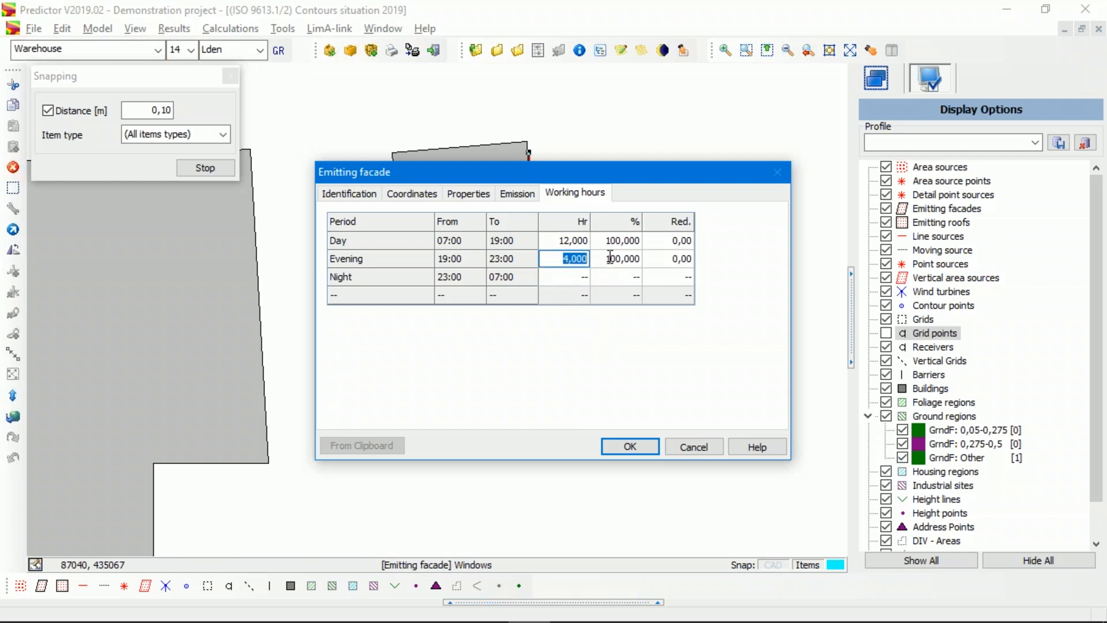
{"action": "type", "text": "2"}
{"action": "key", "text": "Up"}
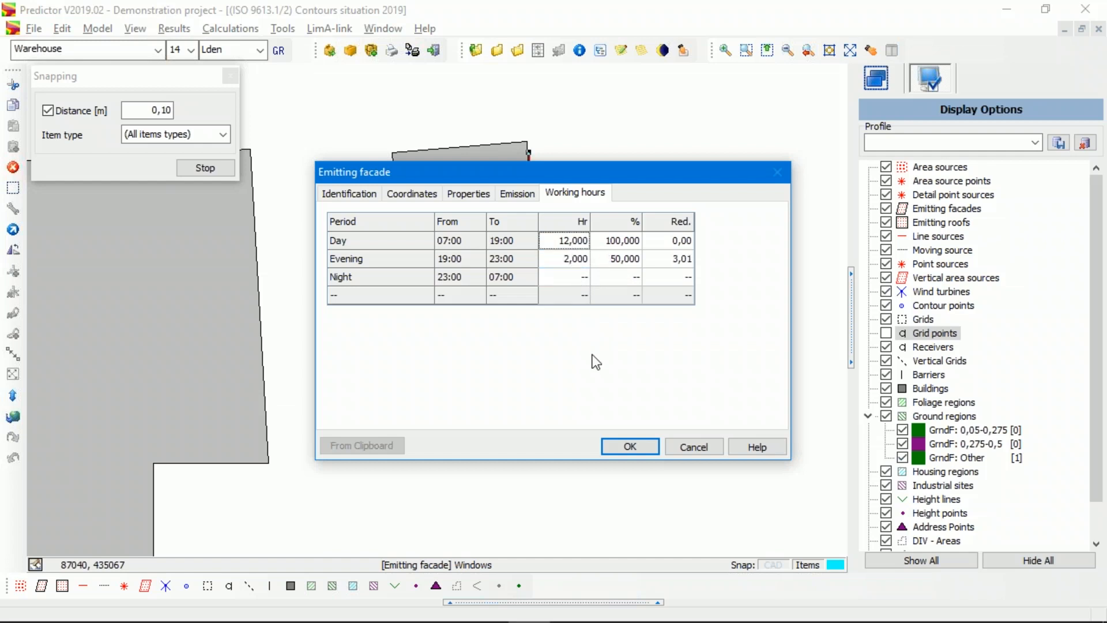
{"action": "left_click", "coordinate": [636, 445]}
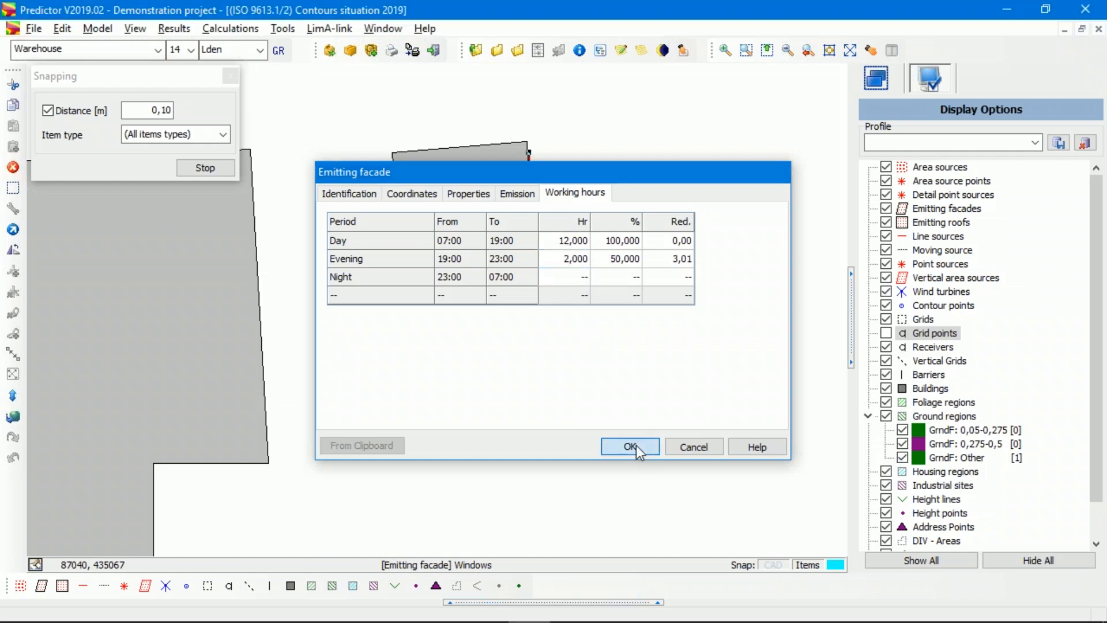
- Check the model's period definitions for the day, evening and night times and the Lden compound period without changing them
{"action": "left_click", "coordinate": [174, 33]}
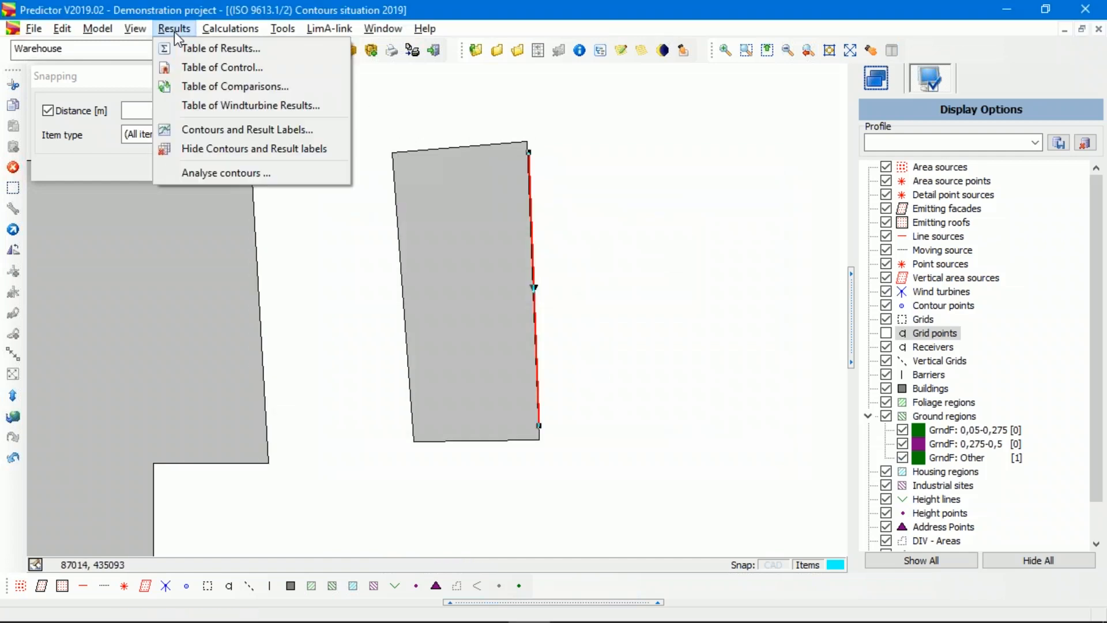
{"action": "mouse_move", "coordinate": [97, 29]}
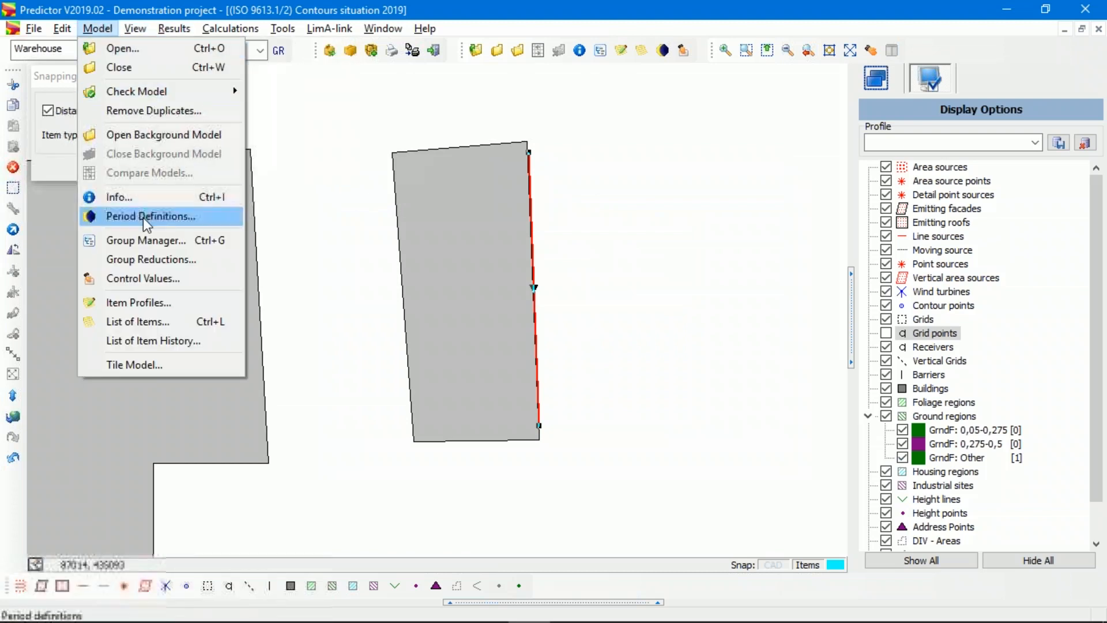
{"action": "left_click", "coordinate": [161, 216]}
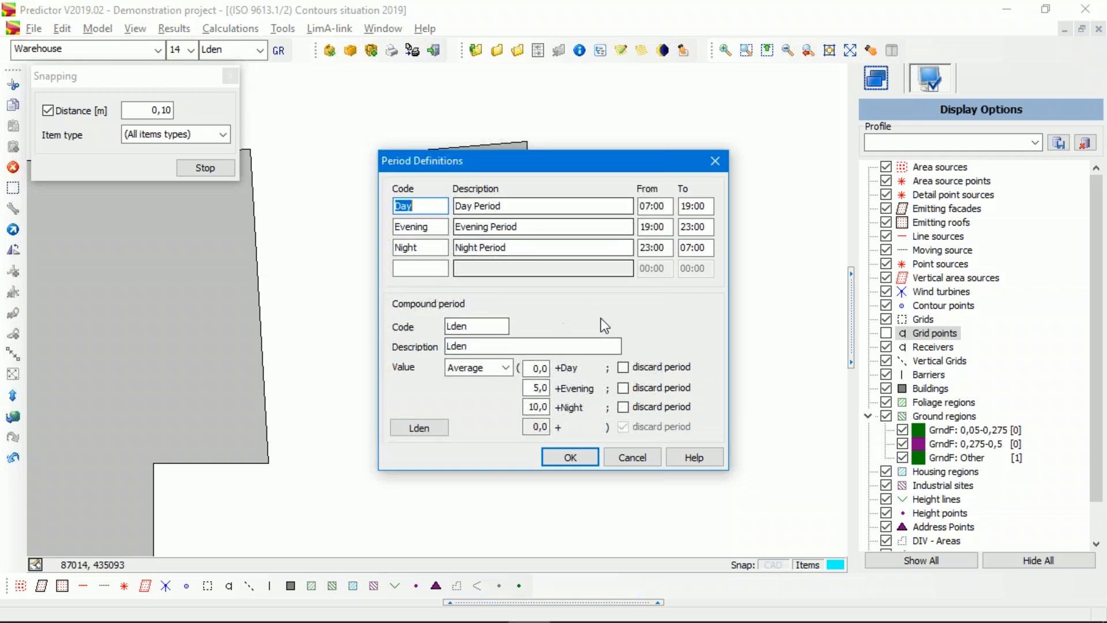
{"action": "left_click", "coordinate": [641, 457]}
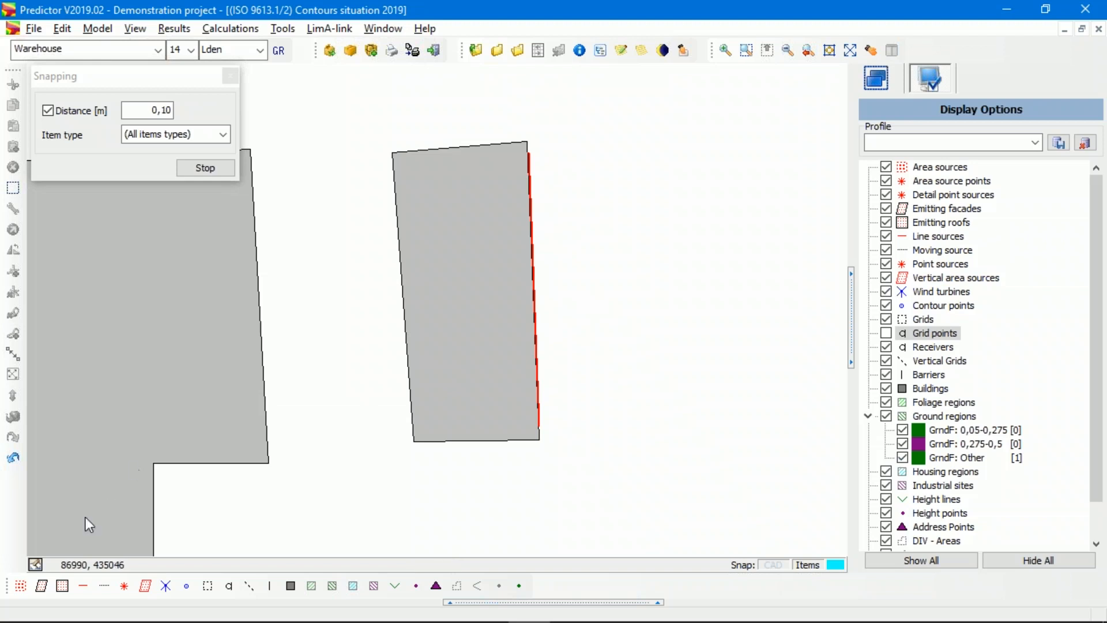
- Copy the small building that carries the Windows facade
{"action": "left_click", "coordinate": [68, 584]}
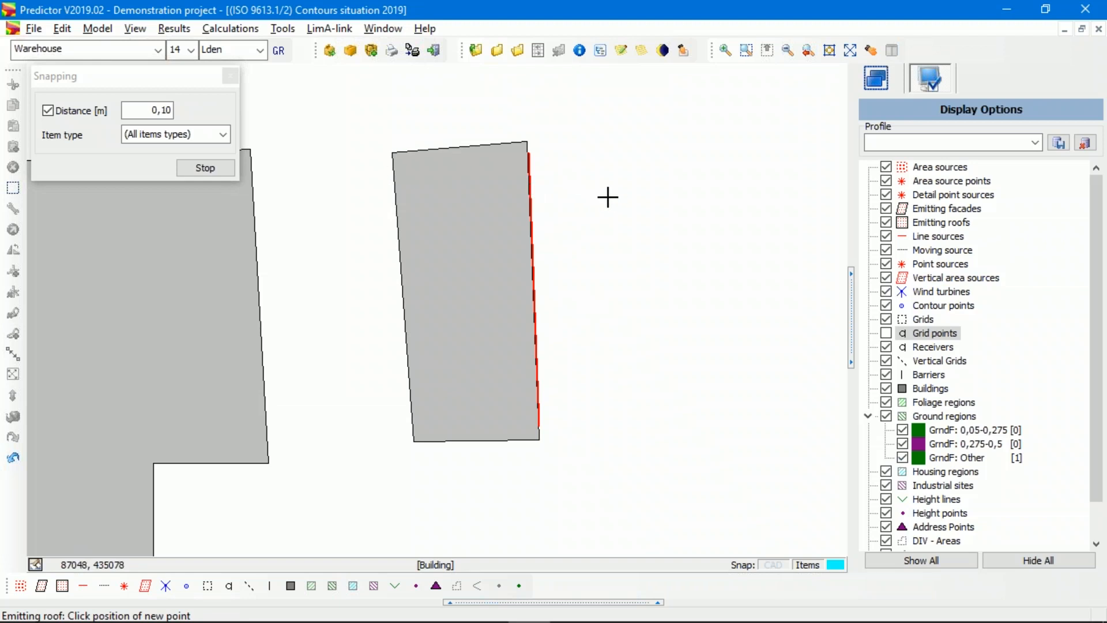
{"action": "right_click", "coordinate": [595, 192]}
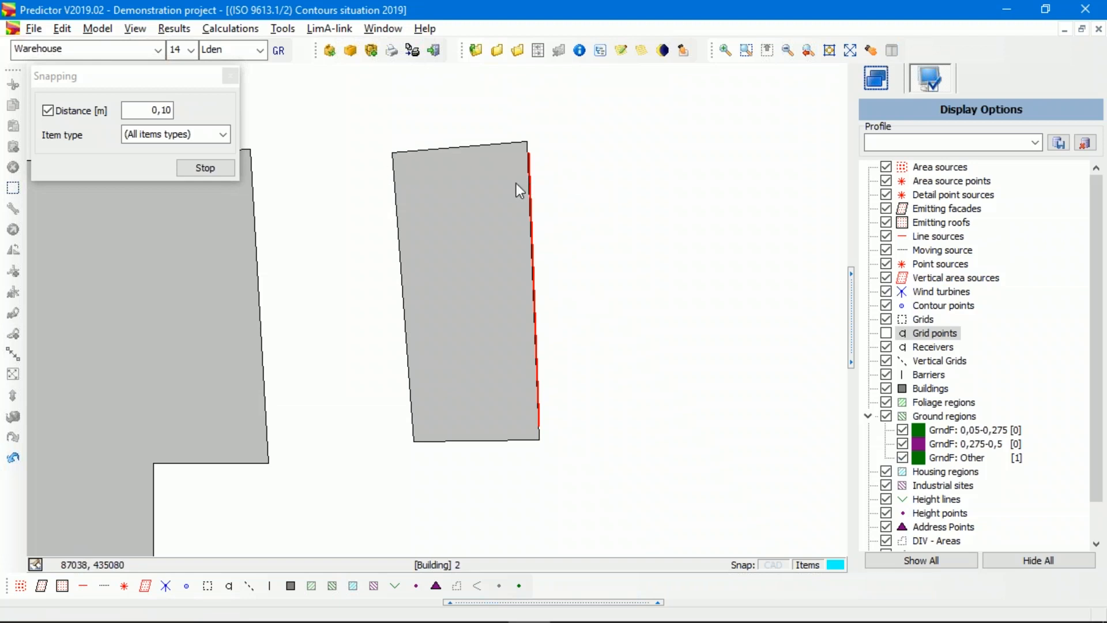
{"action": "left_click", "coordinate": [478, 150]}
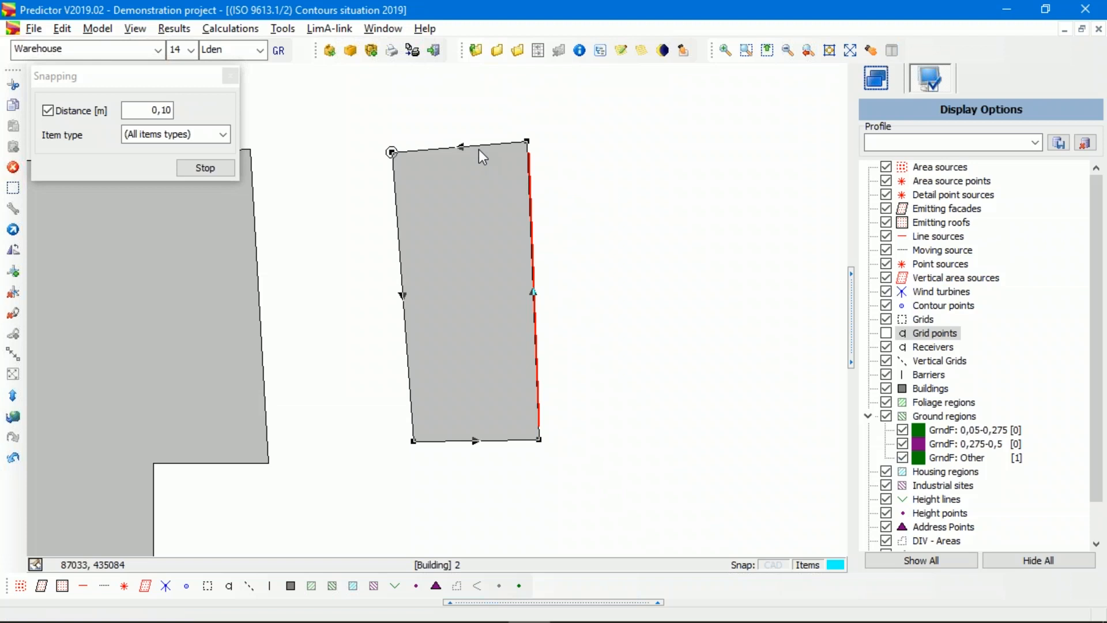
{"action": "right_click", "coordinate": [479, 151]}
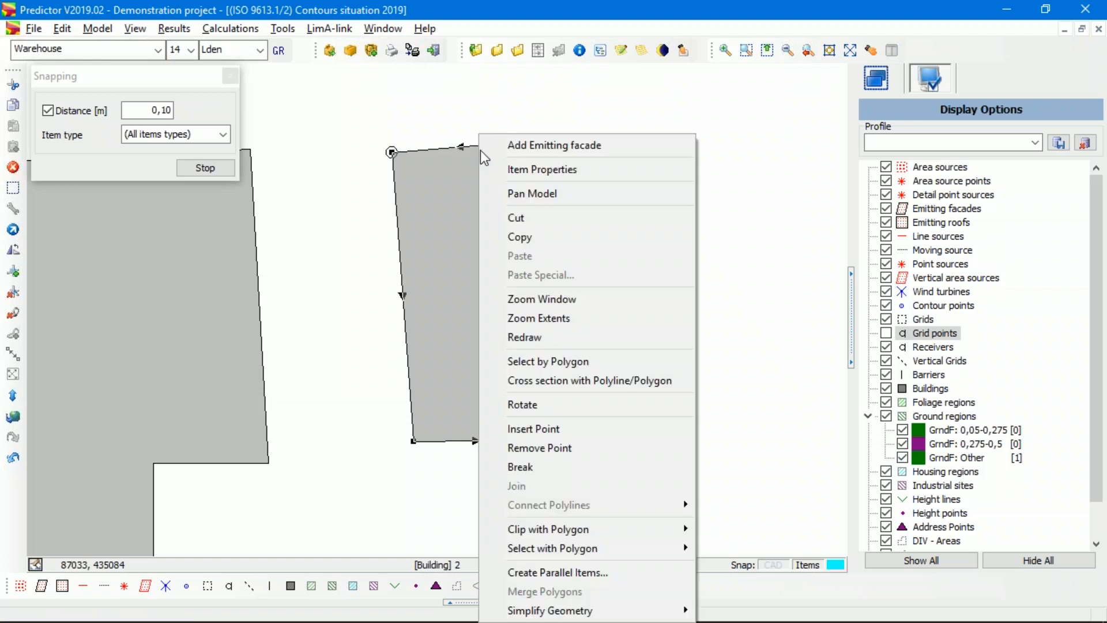
{"action": "left_click", "coordinate": [540, 234]}
- Paste the copied building outline as an Emitting roof item with group information
{"action": "right_click", "coordinate": [577, 187]}
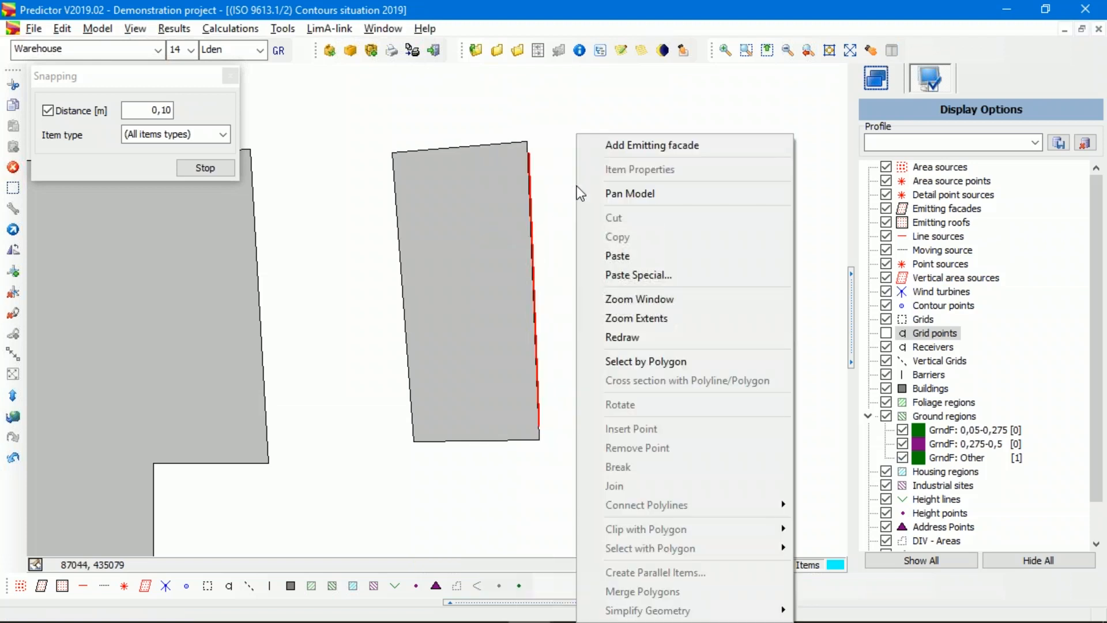
{"action": "left_click", "coordinate": [653, 269]}
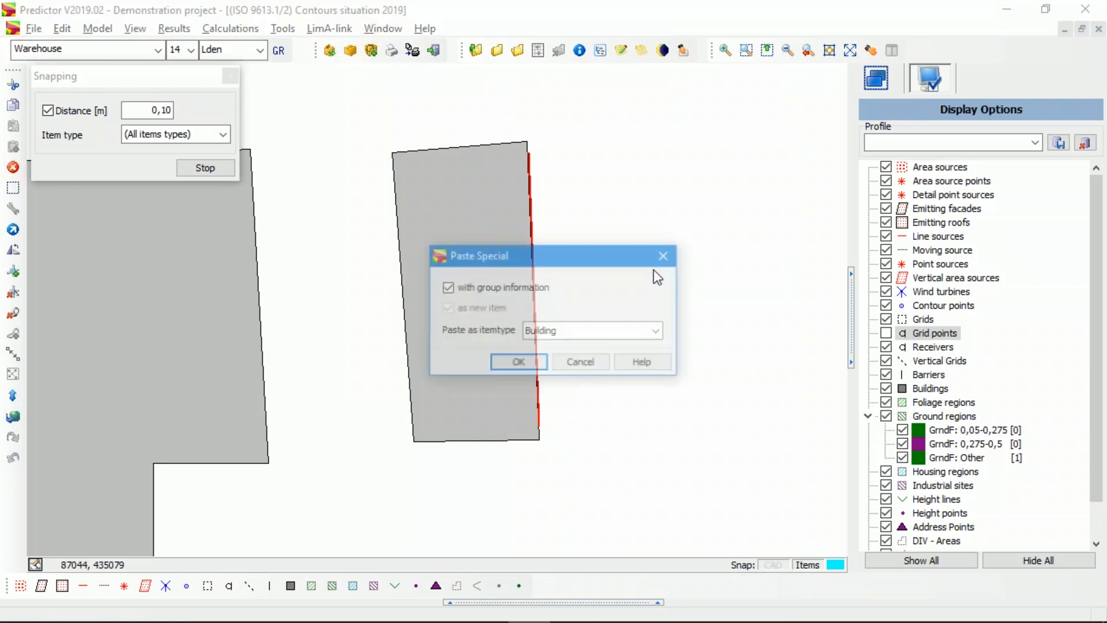
{"action": "left_click", "coordinate": [658, 331]}
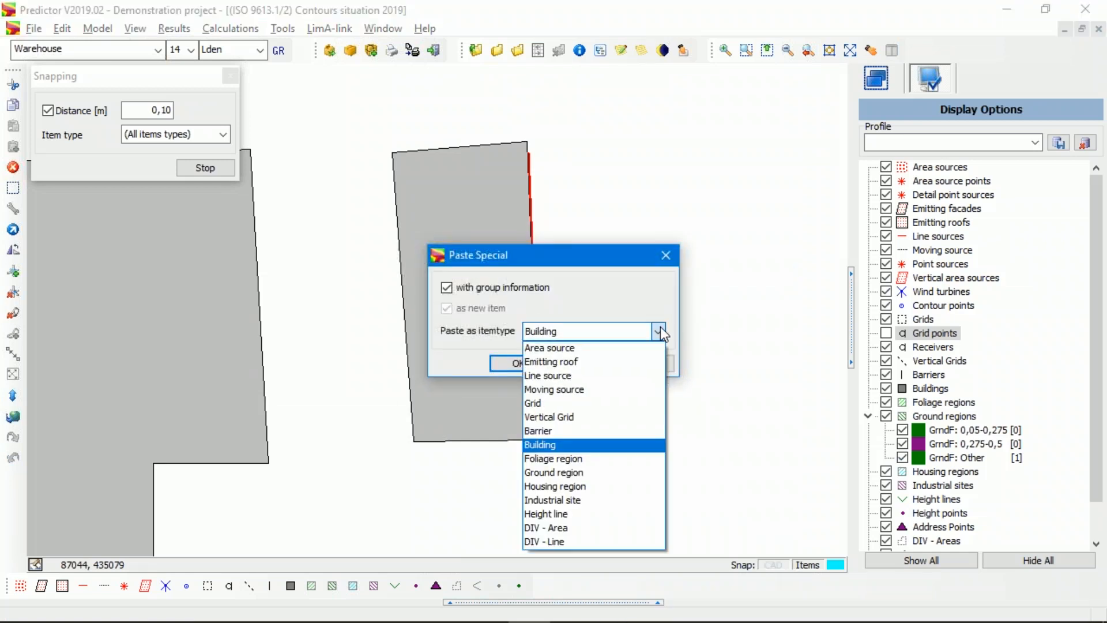
{"action": "left_click", "coordinate": [567, 362]}
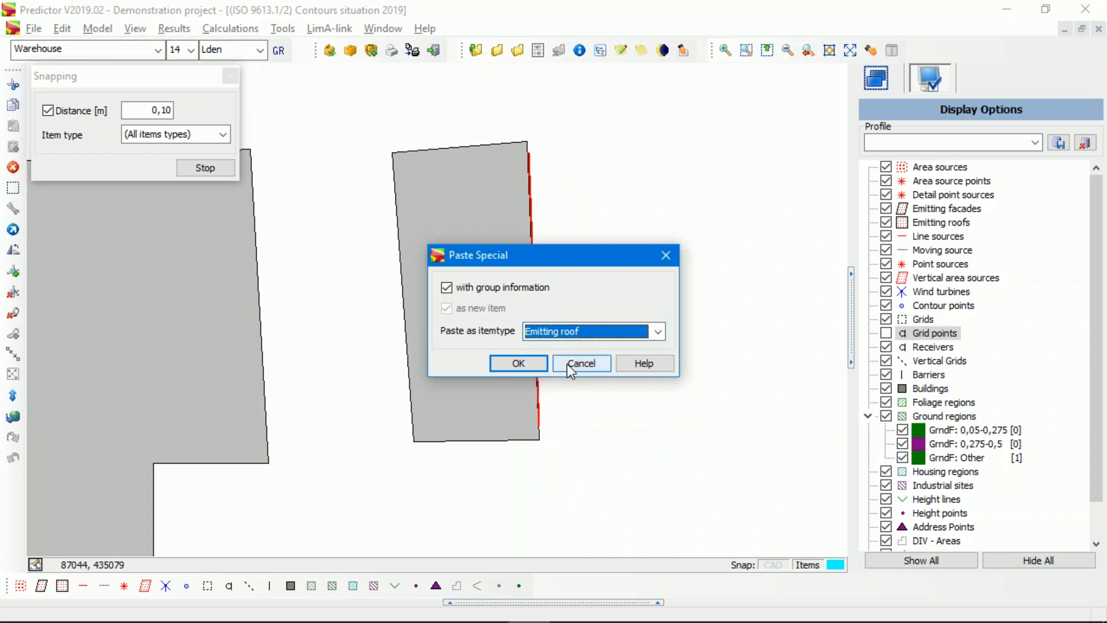
{"action": "left_click", "coordinate": [529, 364]}
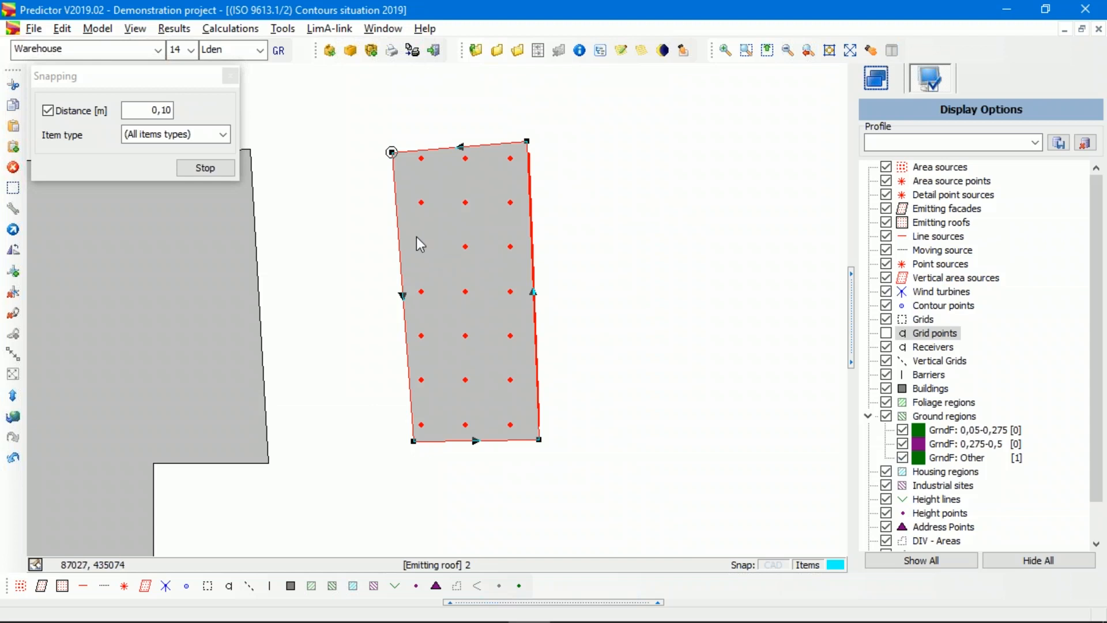
- Set the emitting roof's height definition to Relative to item directly below, with a height of 0,1 m
{"action": "right_click", "coordinate": [416, 149]}
{"action": "left_click", "coordinate": [493, 176]}
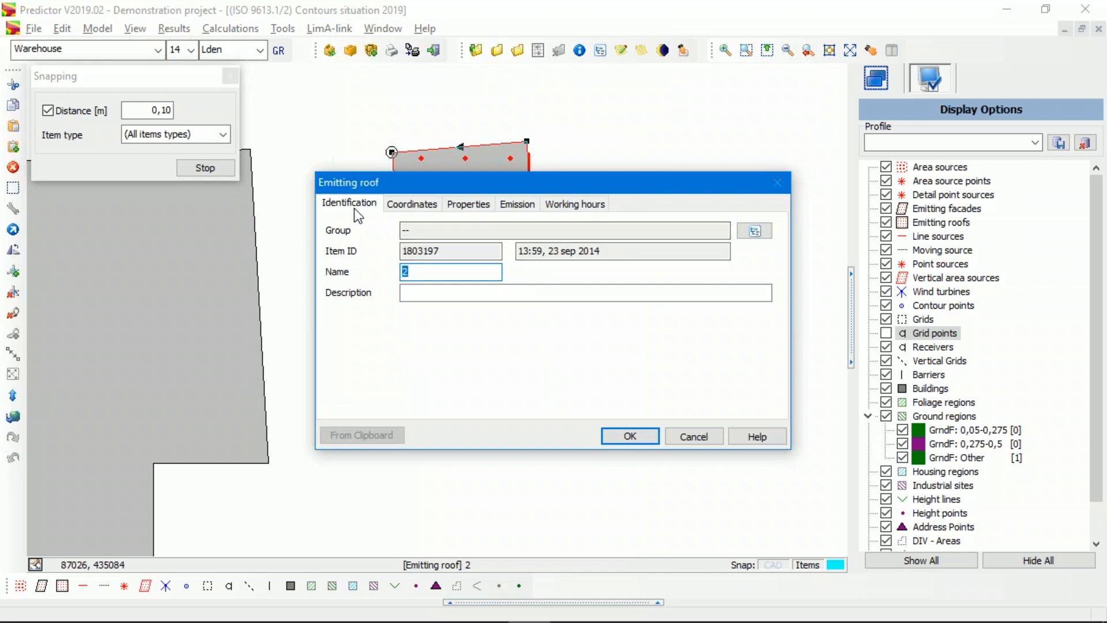
{"action": "left_click", "coordinate": [420, 206]}
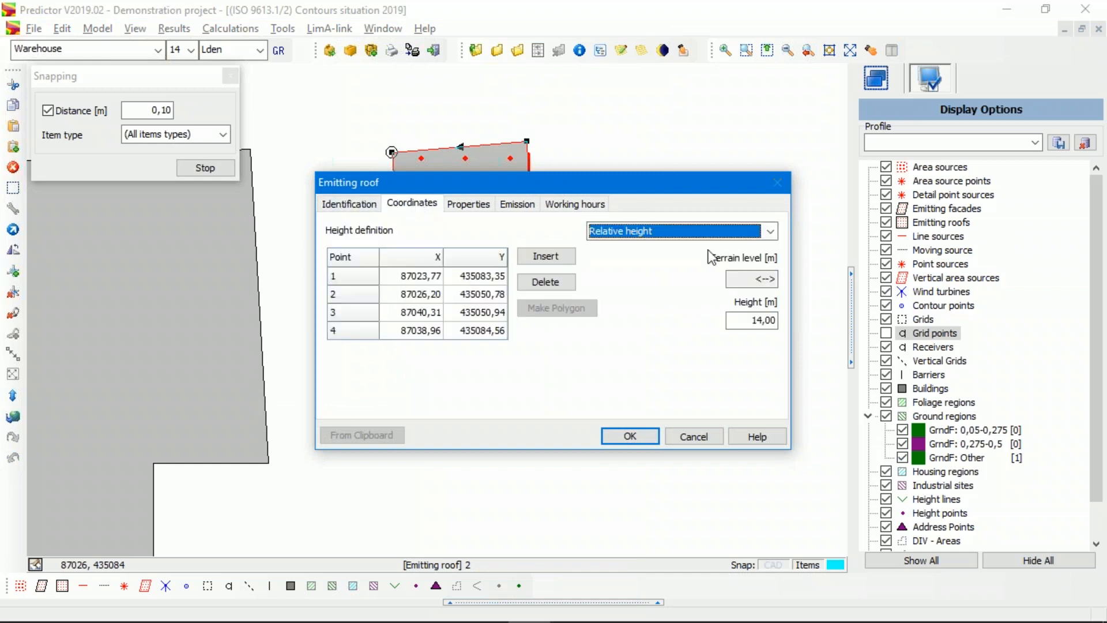
{"action": "left_click", "coordinate": [770, 231]}
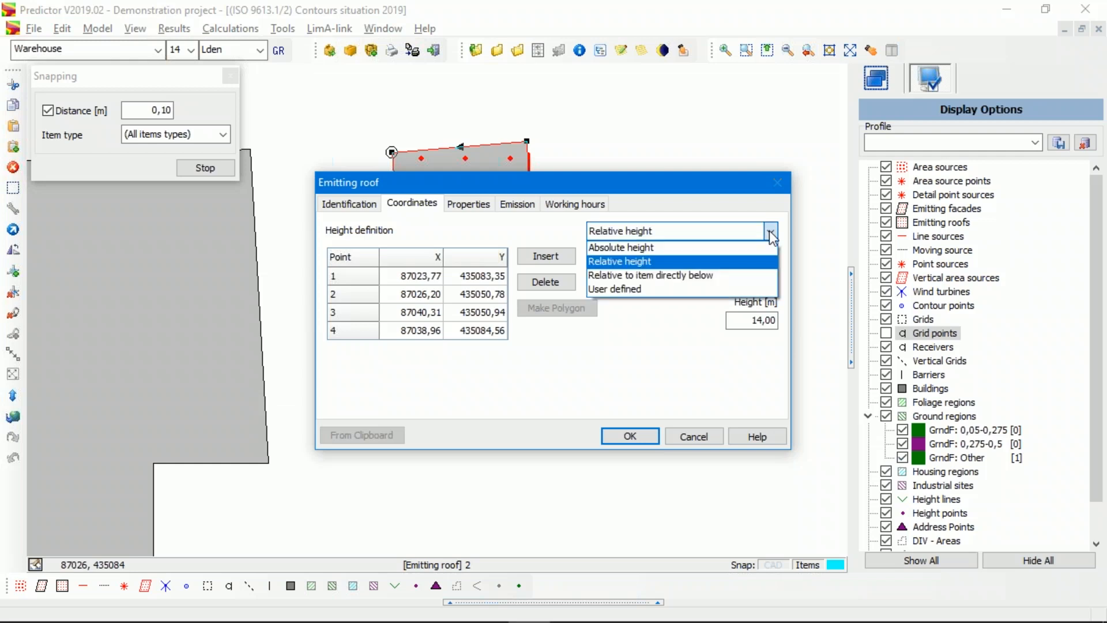
{"action": "left_click", "coordinate": [694, 276]}
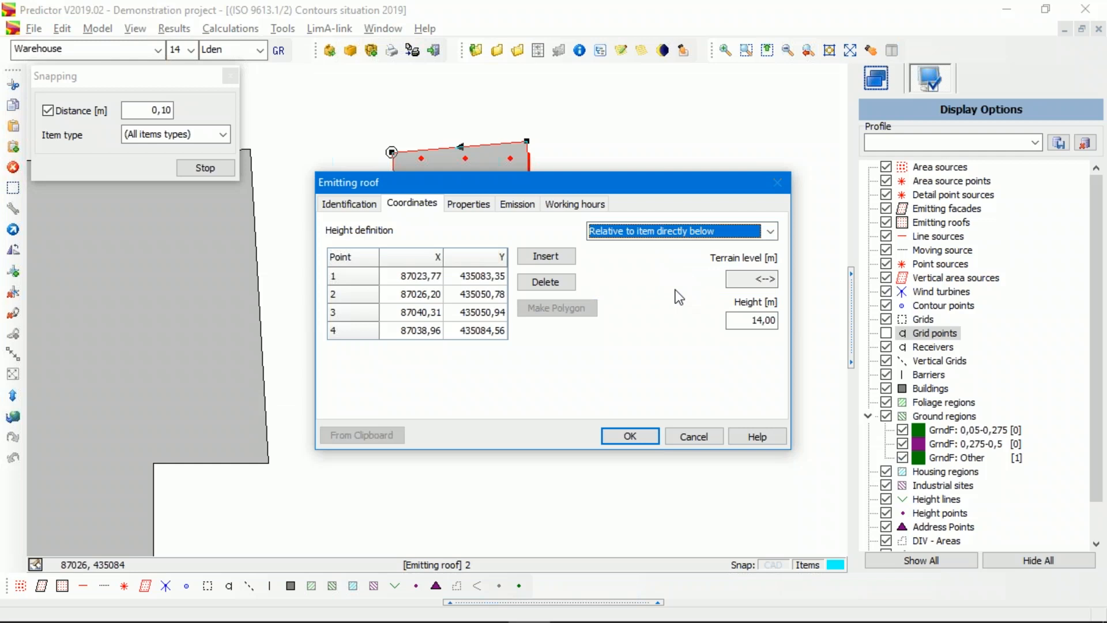
{"action": "double_click", "coordinate": [753, 326]}
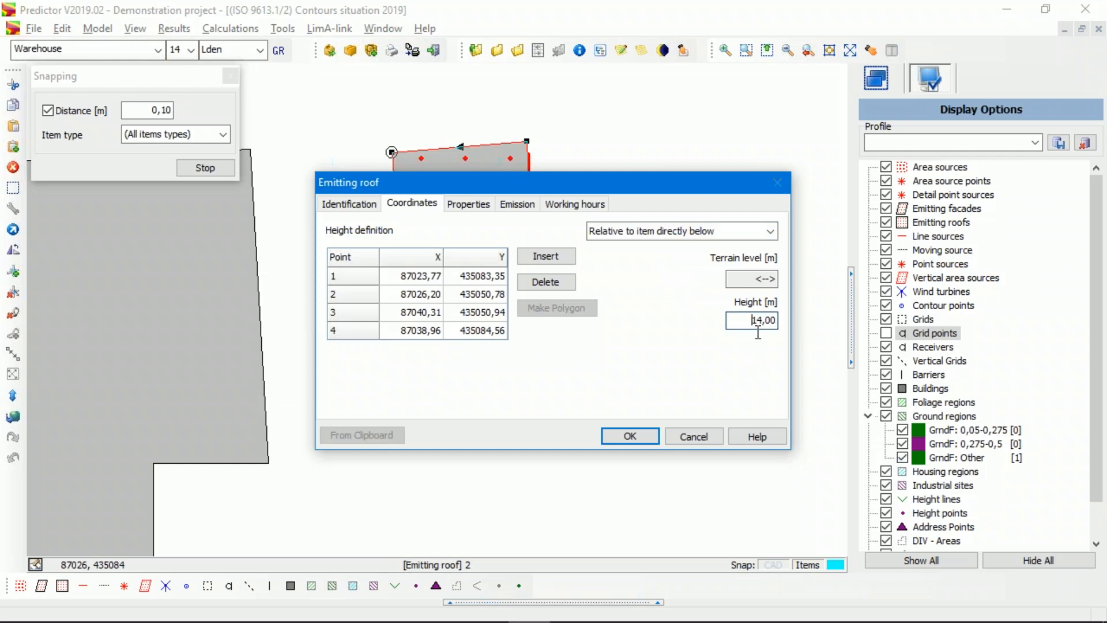
{"action": "type", "text": "0,1"}
- Set the distance between the roof's point sources to 2 m for both the X step and Y step
{"action": "left_click", "coordinate": [469, 205]}
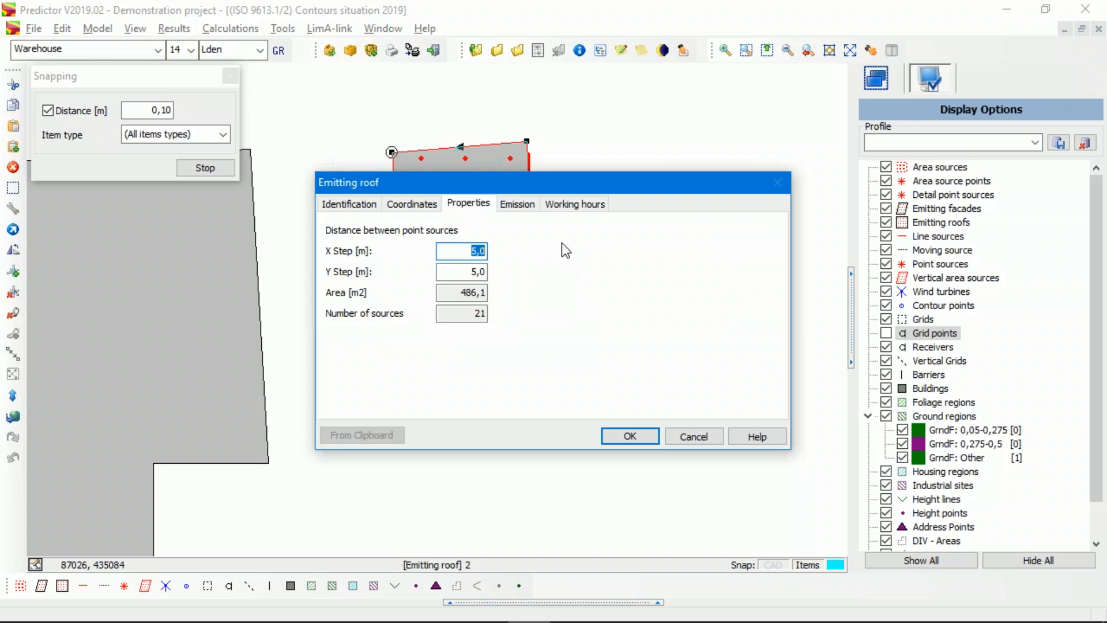
{"action": "type", "text": "22"}
{"action": "key", "text": "BackSpace"}
{"action": "key", "text": "Tab"}
{"action": "type", "text": "2"}
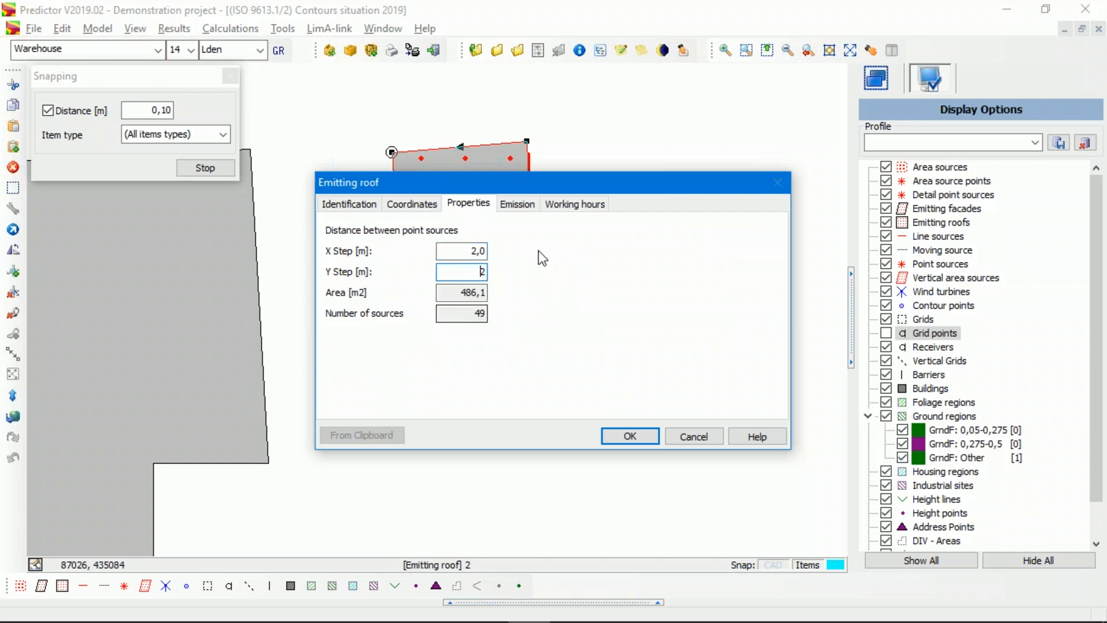
- Enable the roof's indoor-outdoor calculation, enter Lp;indoor 88 for every octave band from 31 to 8000 Hz, and apply A weighting
{"action": "left_click", "coordinate": [533, 211]}
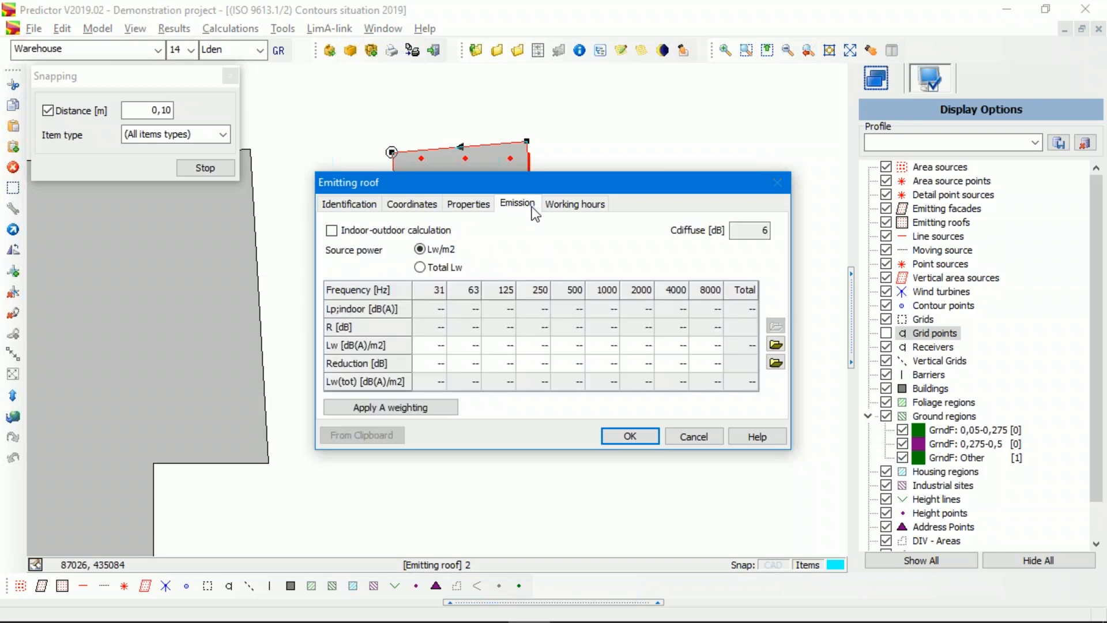
{"action": "left_click", "coordinate": [332, 231]}
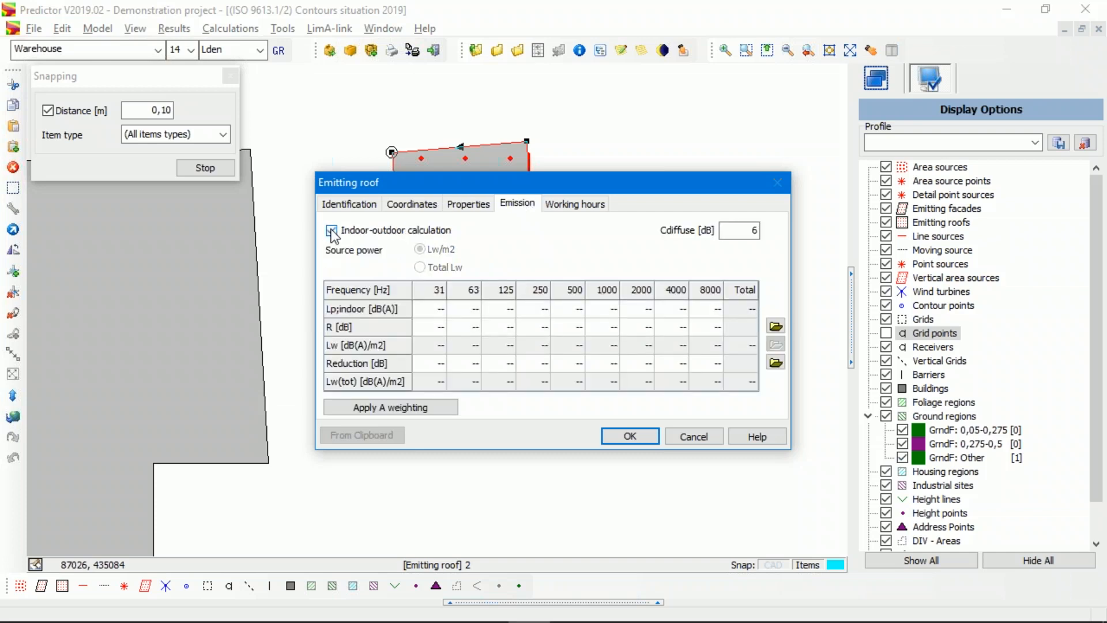
{"action": "left_click", "coordinate": [430, 309]}
{"action": "type", "text": "88"}
{"action": "key", "text": "Tab"}
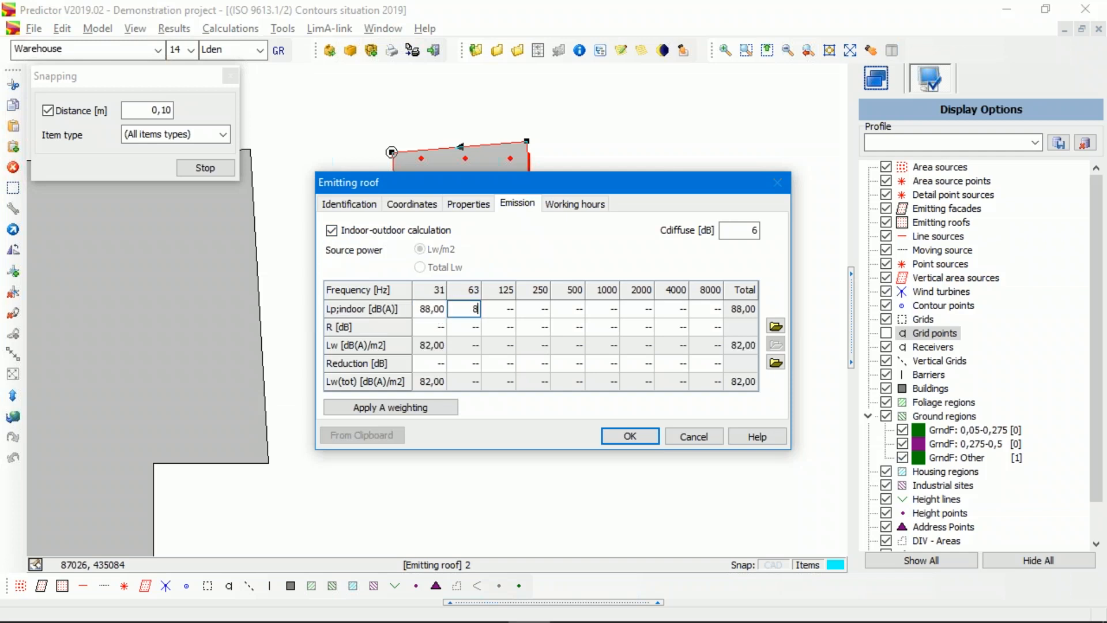
{"action": "type", "text": "88"}
{"action": "key", "text": "Tab"}
{"action": "type", "text": "88"}
{"action": "key", "text": "Tab"}
{"action": "type", "text": "88\t88"}
{"action": "key", "text": "Tab"}
{"action": "type", "text": "88"}
{"action": "key", "text": "Tab"}
{"action": "type", "text": "88"}
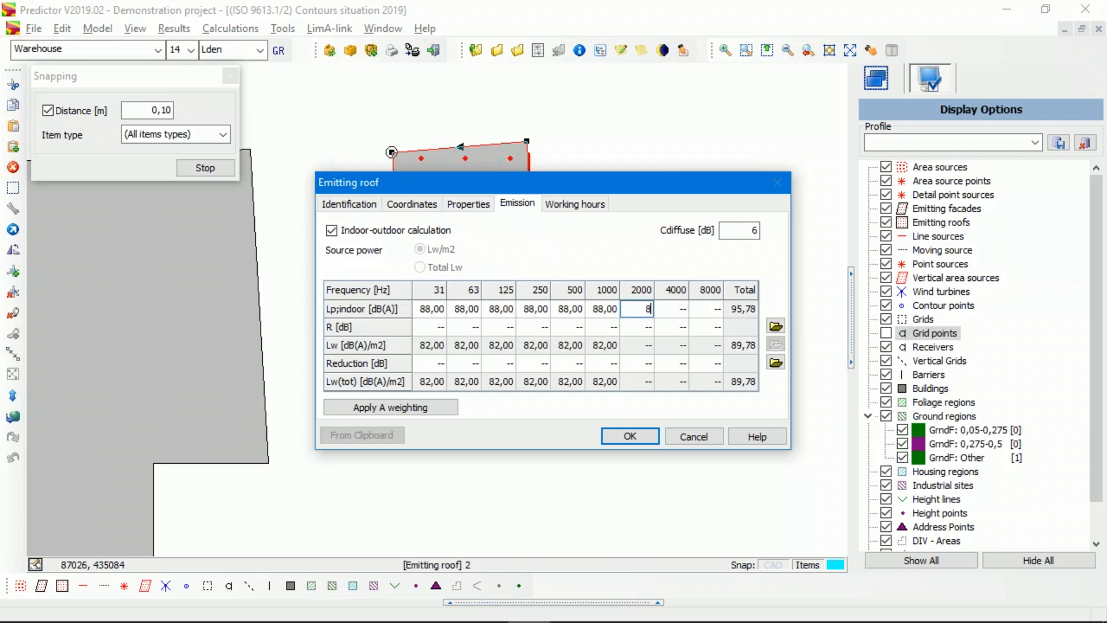
{"action": "key", "text": "Tab"}
{"action": "type", "text": "88"}
{"action": "key", "text": "Tab"}
{"action": "type", "text": "88"}
{"action": "key", "text": "Tab"}
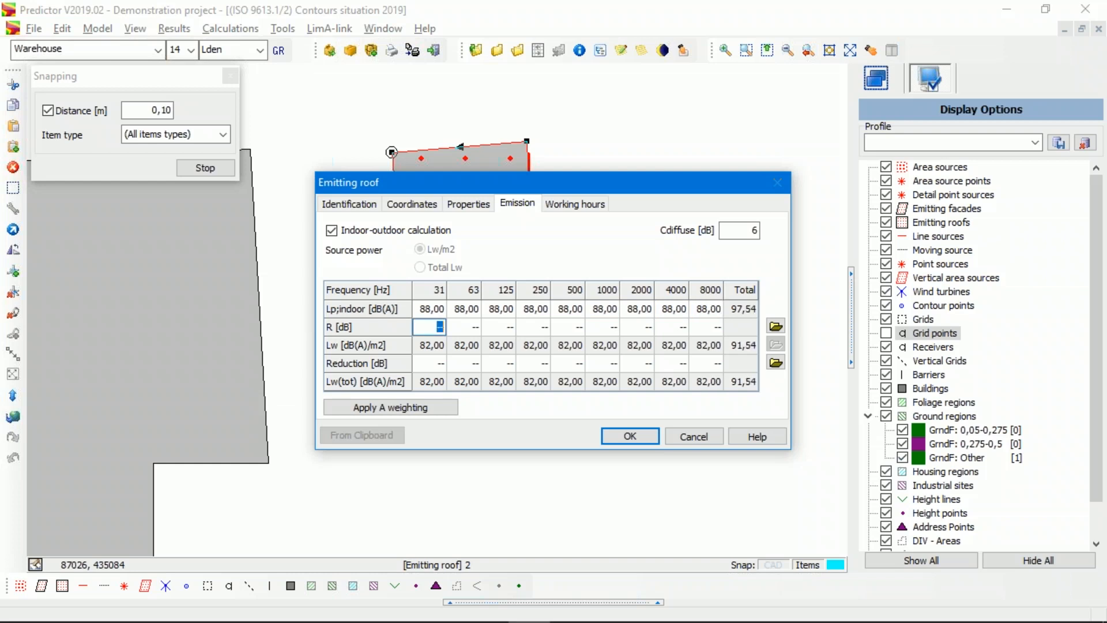
{"action": "left_click", "coordinate": [410, 407]}
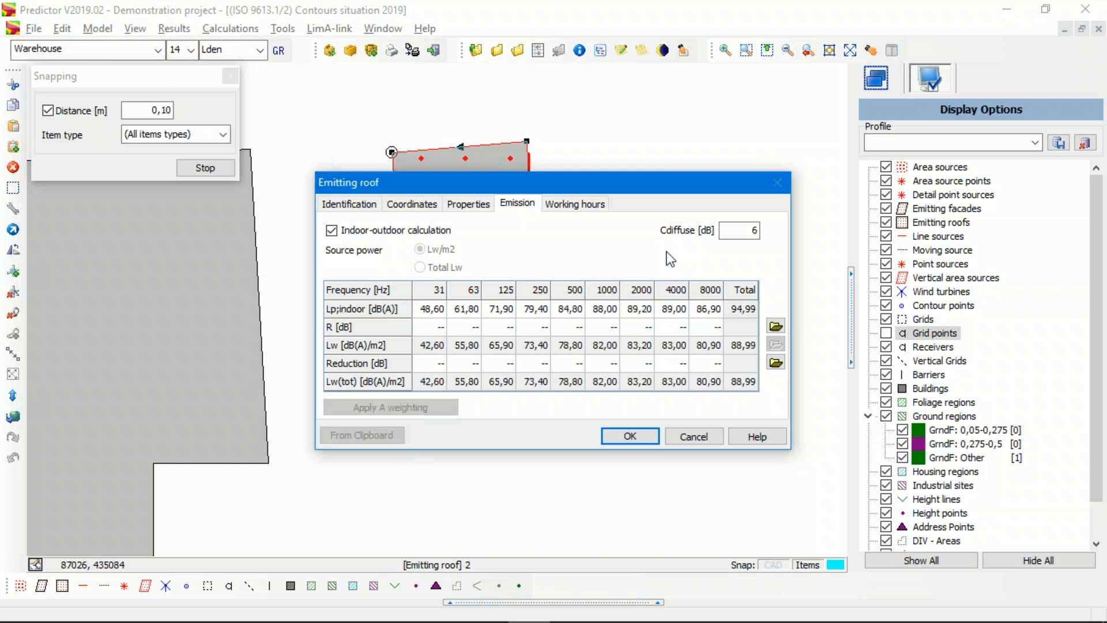
- Load the isolation spectrum "Roof: purling wooden boarding 50 mm thermal insulation tile (8-15 kg/m2)" into the roof's R values
{"action": "left_click", "coordinate": [776, 326]}
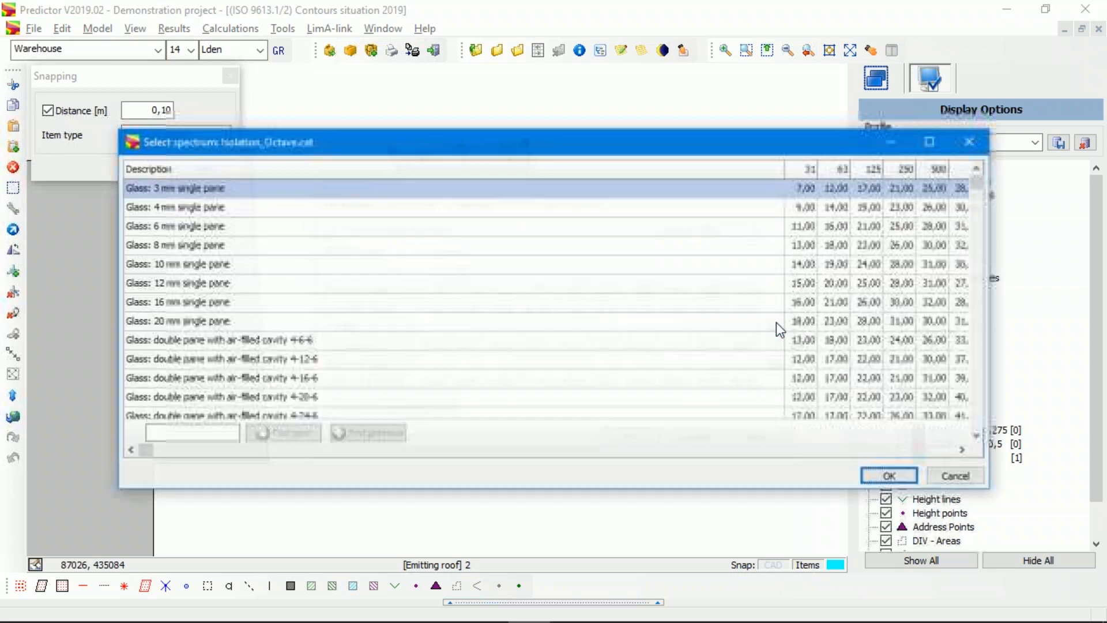
{"action": "key", "text": "Down"}
{"action": "key", "text": "Down"}
{"action": "key", "text": "Down"}
{"action": "key", "text": "Down"}
{"action": "key", "text": "Down"}
{"action": "key", "text": "Down"}
{"action": "key", "text": "Down"}
{"action": "key", "text": "Down"}
{"action": "key", "text": "Down"}
{"action": "key", "text": "Down"}
{"action": "key", "text": "Down"}
{"action": "key", "text": "Down"}
{"action": "key", "text": "Down"}
{"action": "key", "text": "Down"}
{"action": "key", "text": "Down"}
{"action": "key", "text": "Down"}
{"action": "key", "text": "Down"}
{"action": "key", "text": "Down"}
{"action": "key", "text": "Down"}
{"action": "key", "text": "Down"}
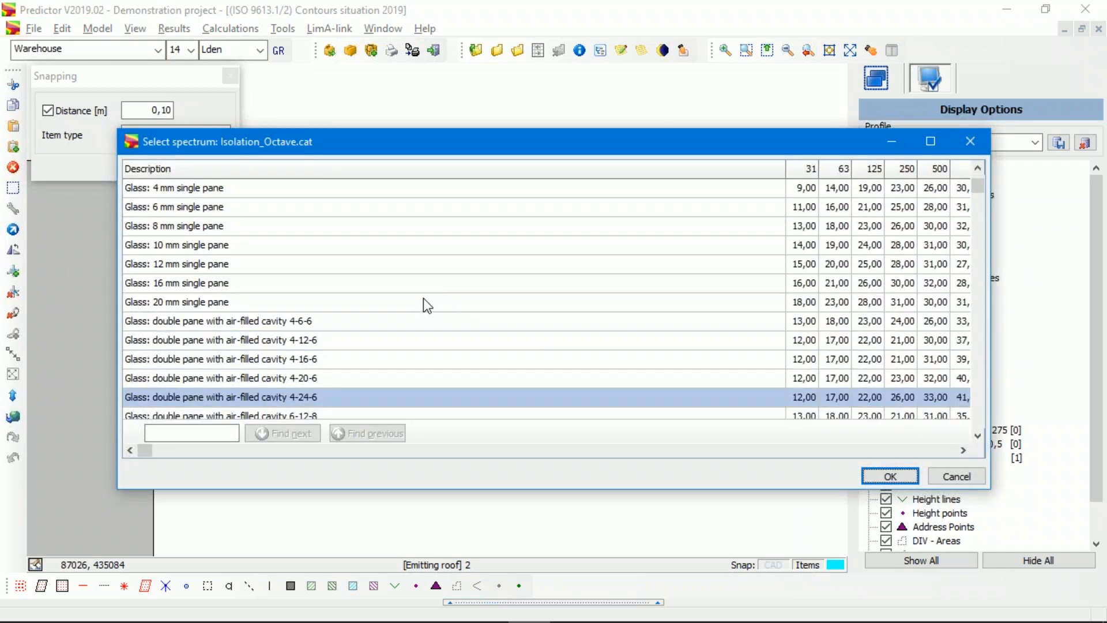
{"action": "key", "text": "Down"}
{"action": "key", "text": "Down"}
{"action": "key", "text": "Down"}
{"action": "key", "text": "Down"}
{"action": "key", "text": "Down"}
{"action": "key", "text": "Down"}
{"action": "key", "text": "Down"}
{"action": "key", "text": "Down"}
{"action": "key", "text": "Down"}
{"action": "key", "text": "Down"}
{"action": "key", "text": "Down"}
{"action": "key", "text": "Down"}
{"action": "key", "text": "Down"}
{"action": "key", "text": "Down"}
{"action": "key", "text": "Down"}
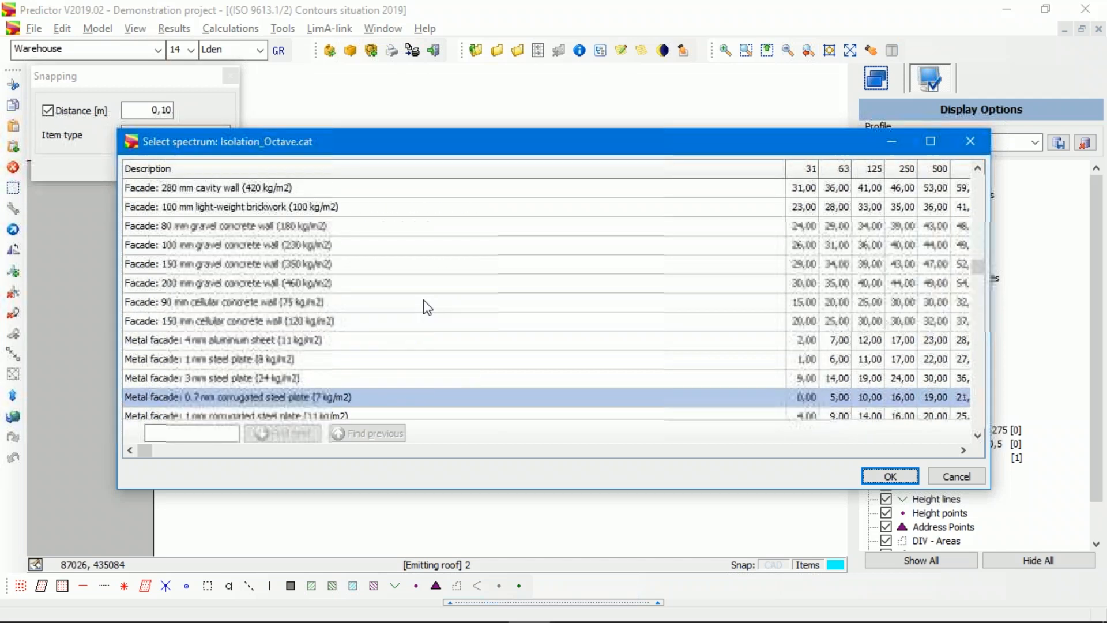
{"action": "key", "text": "Down"}
{"action": "key", "text": "Down"}
{"action": "key", "text": "Down"}
{"action": "key", "text": "Down"}
{"action": "key", "text": "Down"}
{"action": "key", "text": "Down"}
{"action": "key", "text": "Down"}
{"action": "key", "text": "Down"}
{"action": "key", "text": "Down"}
{"action": "key", "text": "Down"}
{"action": "key", "text": "Down"}
{"action": "key", "text": "Down"}
{"action": "key", "text": "Down"}
{"action": "key", "text": "Down"}
{"action": "key", "text": "Down"}
{"action": "key", "text": "Down"}
{"action": "key", "text": "Down"}
{"action": "key", "text": "Down"}
{"action": "key", "text": "Down"}
{"action": "key", "text": "Down"}
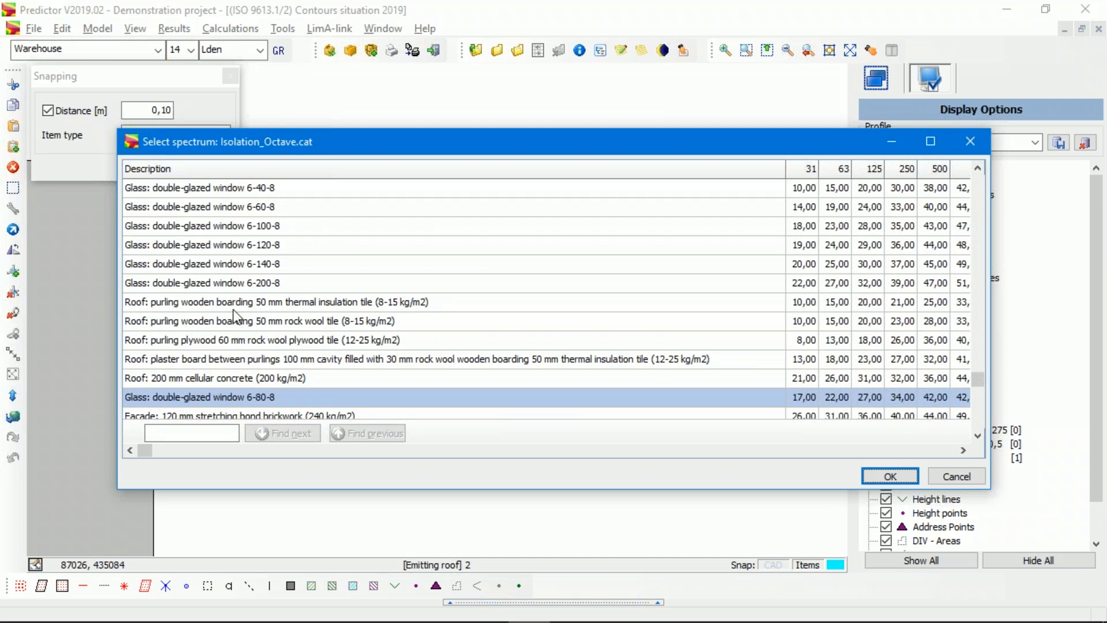
{"action": "key", "text": "Down"}
{"action": "key", "text": "Down"}
{"action": "key", "text": "Down"}
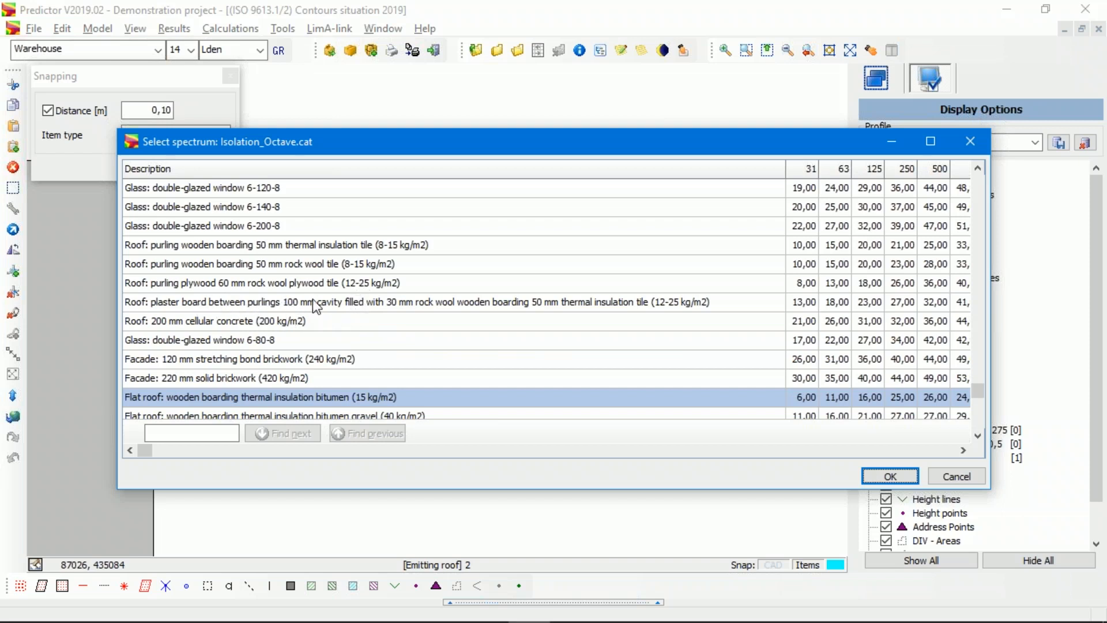
{"action": "left_click", "coordinate": [249, 326]}
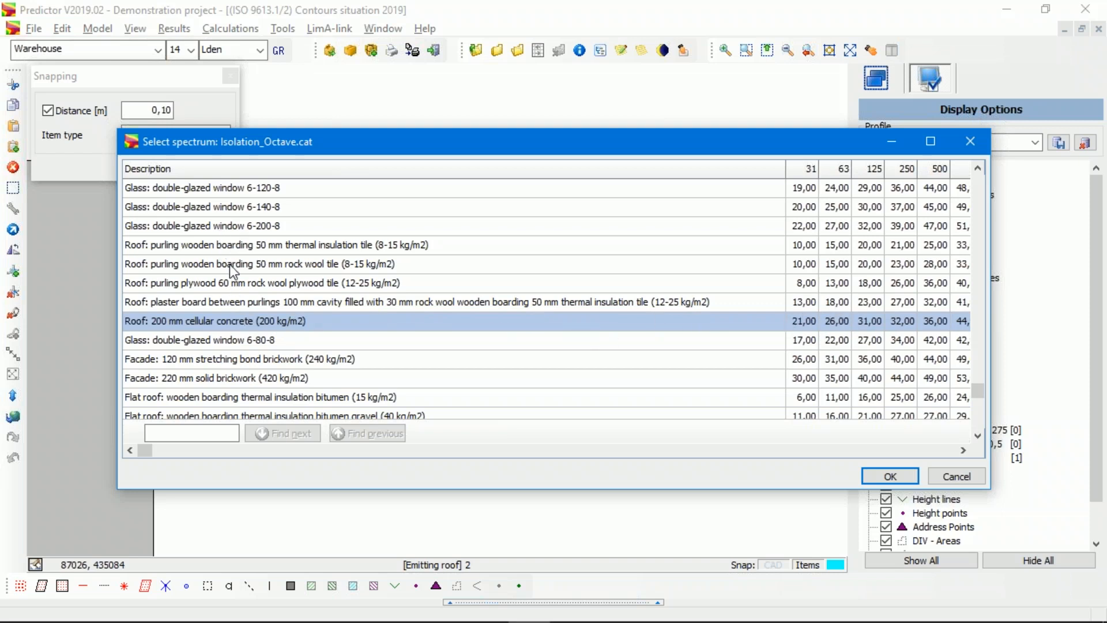
{"action": "left_click", "coordinate": [231, 245]}
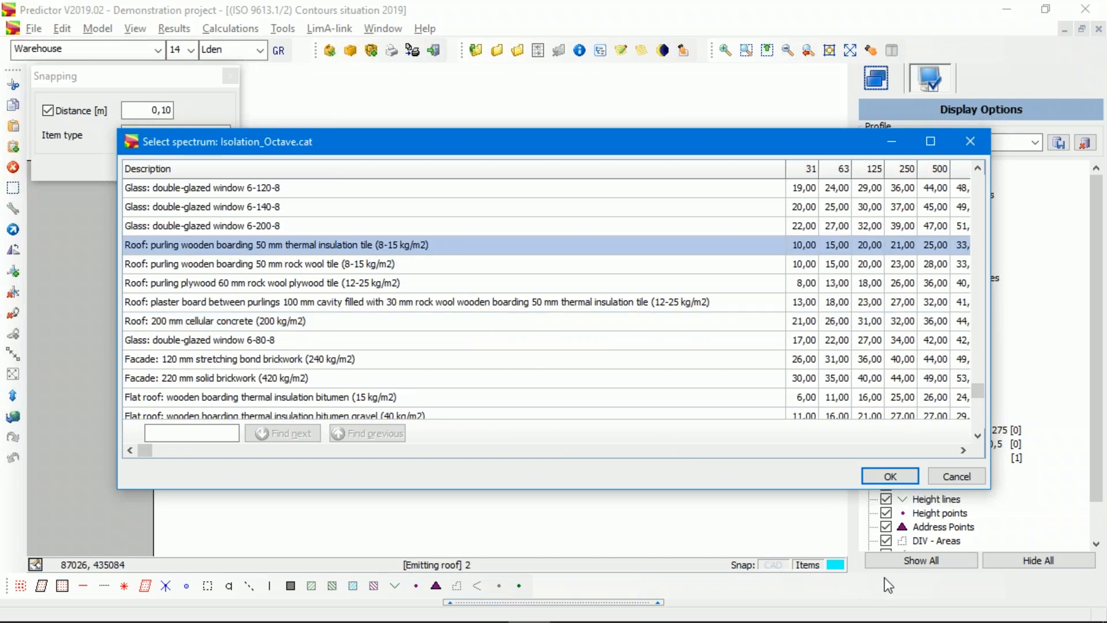
{"action": "left_click", "coordinate": [890, 476]}
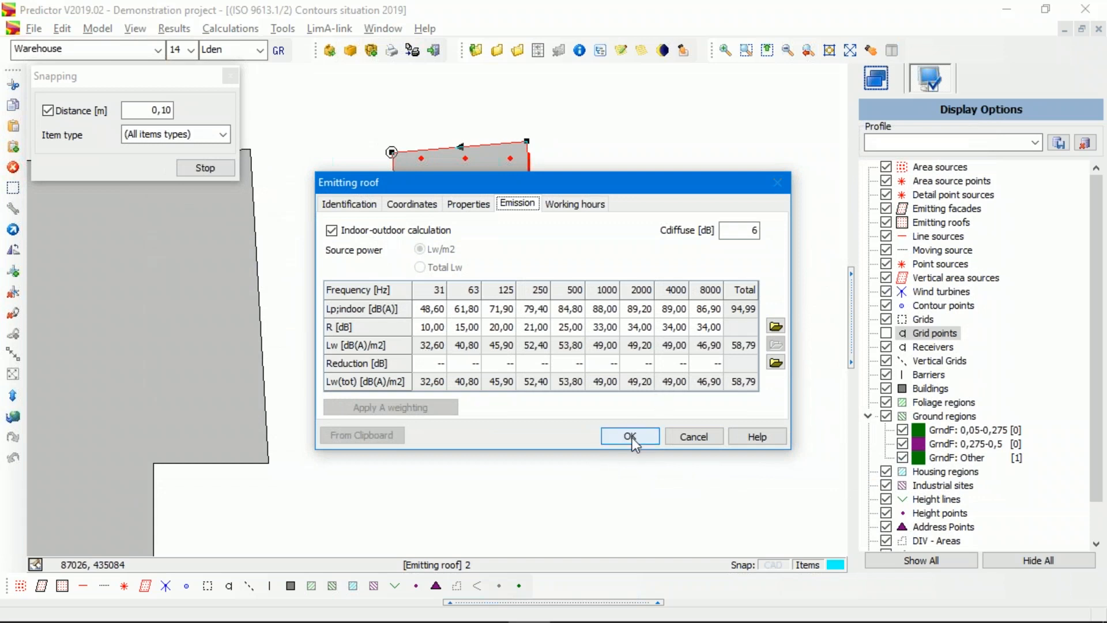
- Set the roof's Cdiffuse to 5 dB and accept the emitting roof
{"action": "left_click_drag", "start_coordinate": [741, 230], "coordinate": [788, 239]}
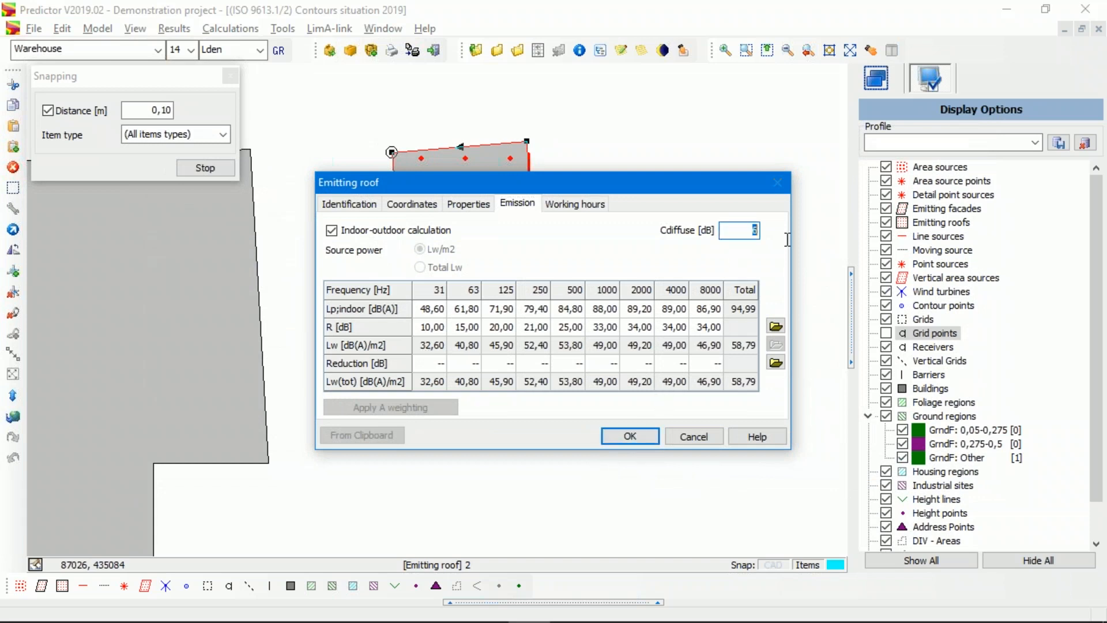
{"action": "type", "text": "5"}
{"action": "left_click", "coordinate": [634, 436]}
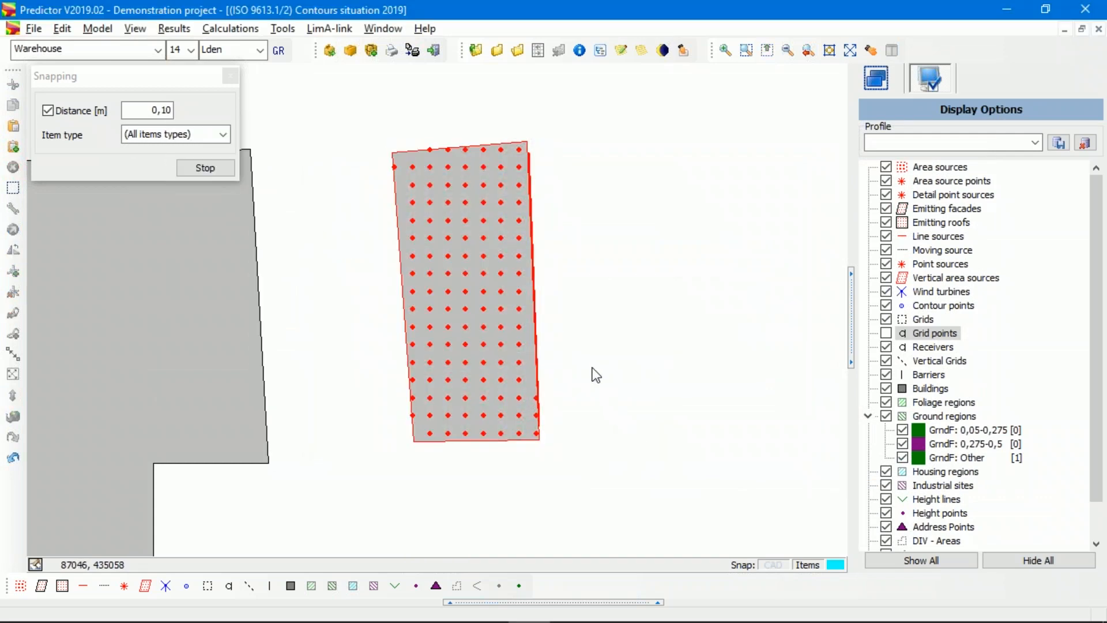
- Hide the detail point sources in the model view
{"action": "scroll", "coordinate": [566, 317], "scroll_direction": "down", "scroll_amount": 2}
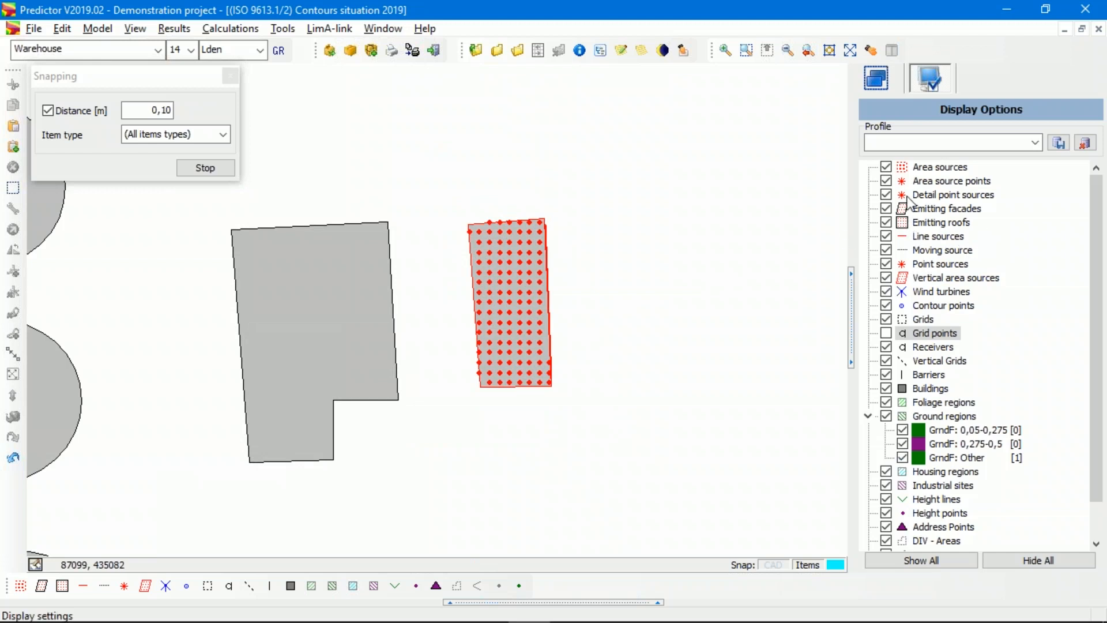
{"action": "left_click", "coordinate": [887, 196]}
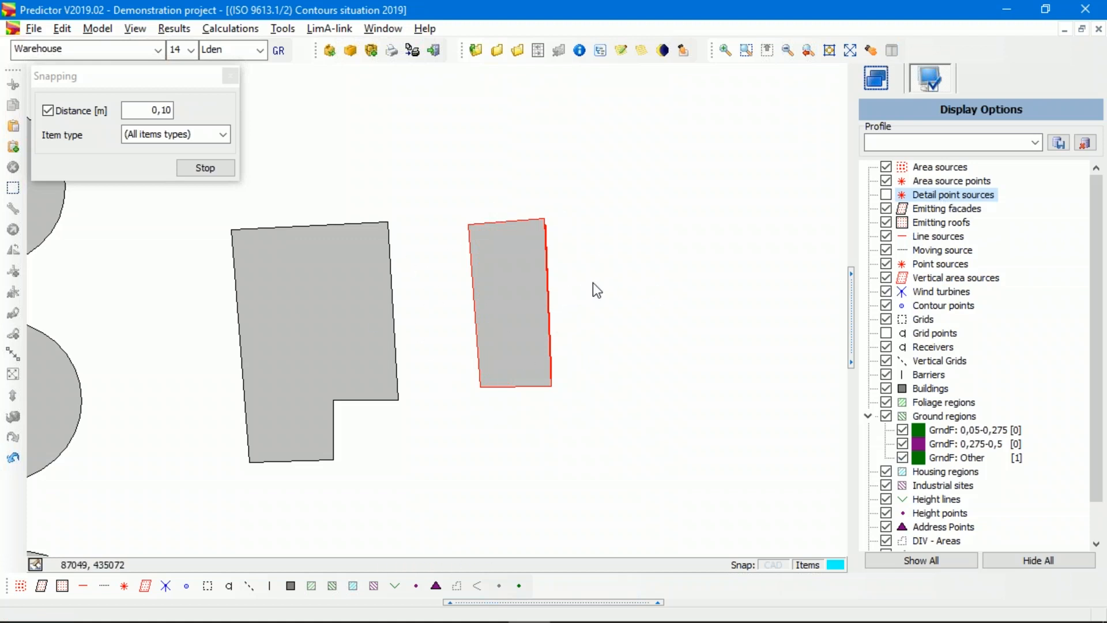
- Create a group named "Furniture" under the main group in the Group Manager
{"action": "left_click", "coordinate": [107, 30]}
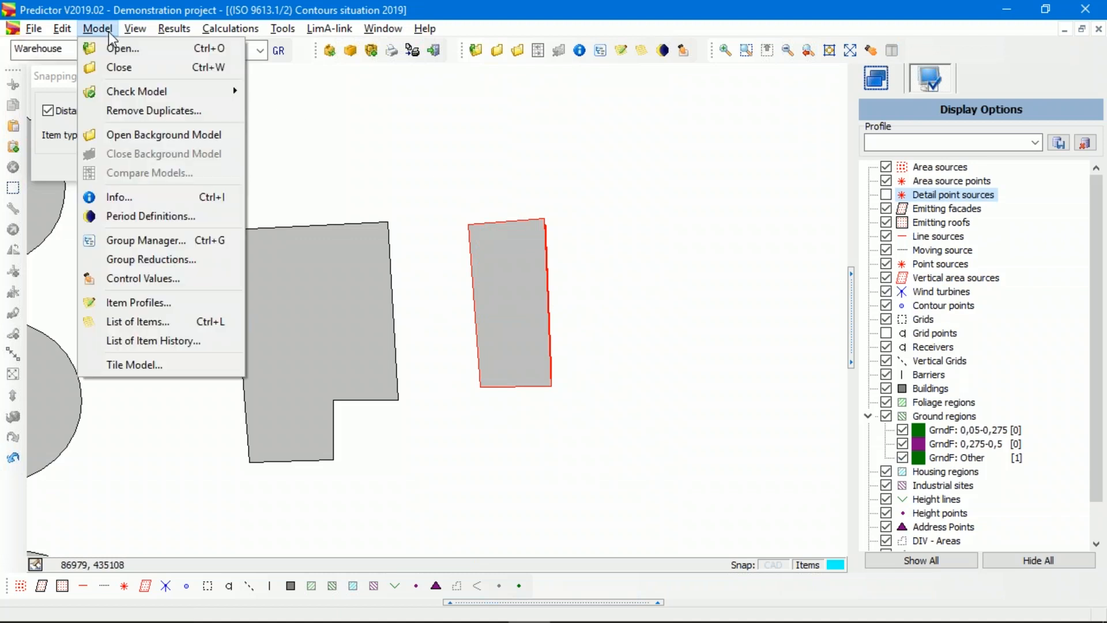
{"action": "left_click", "coordinate": [136, 239]}
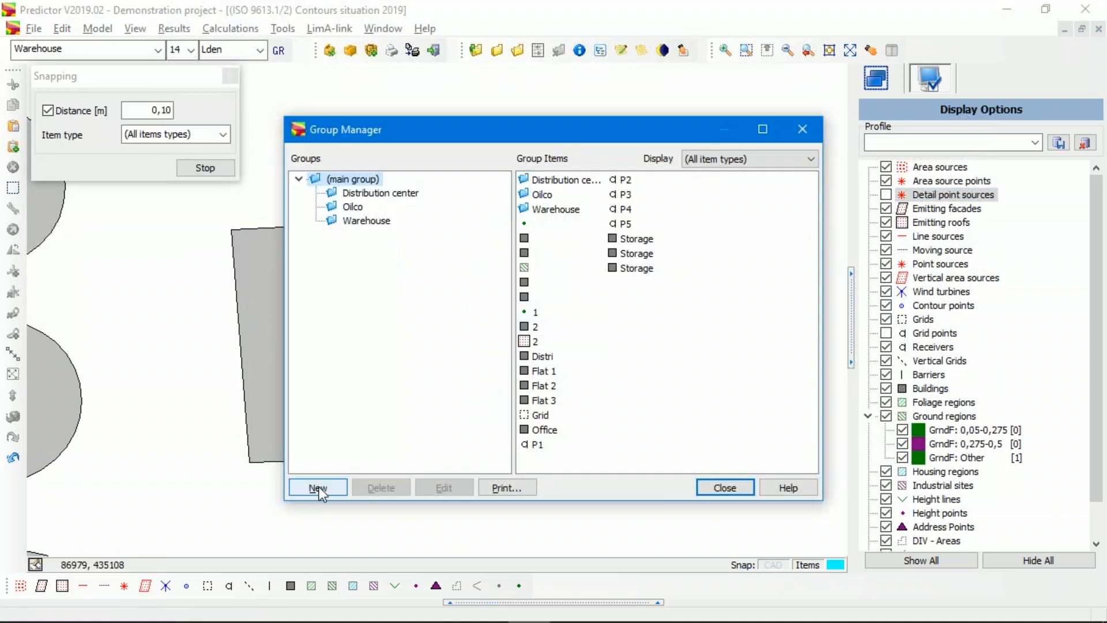
{"action": "left_click", "coordinate": [320, 486]}
{"action": "type", "text": "Furniture"}
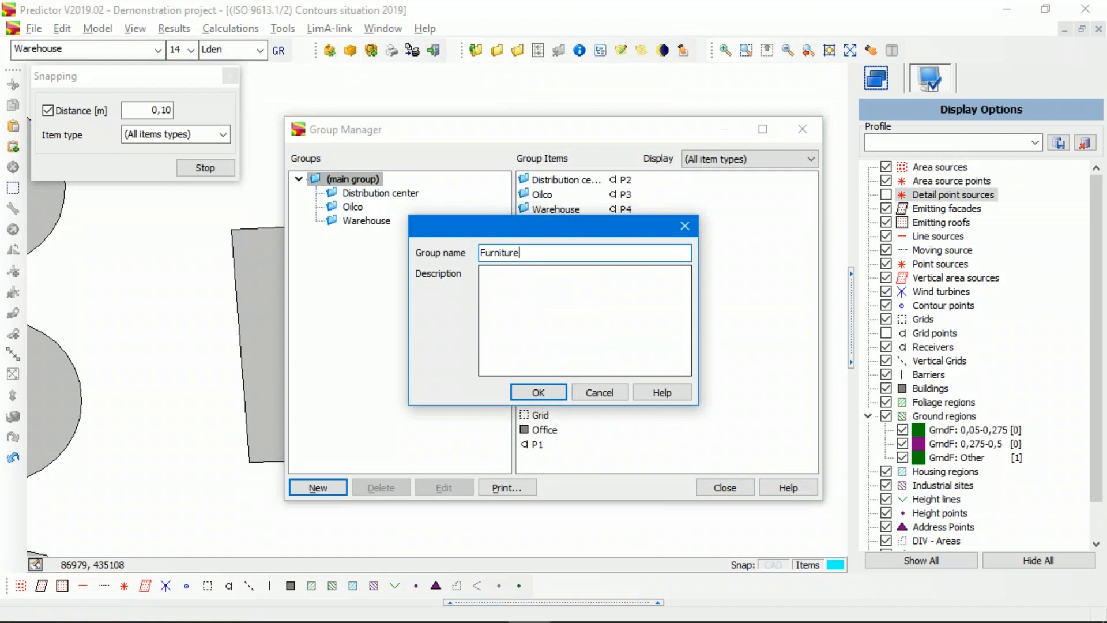
{"action": "left_click", "coordinate": [545, 394]}
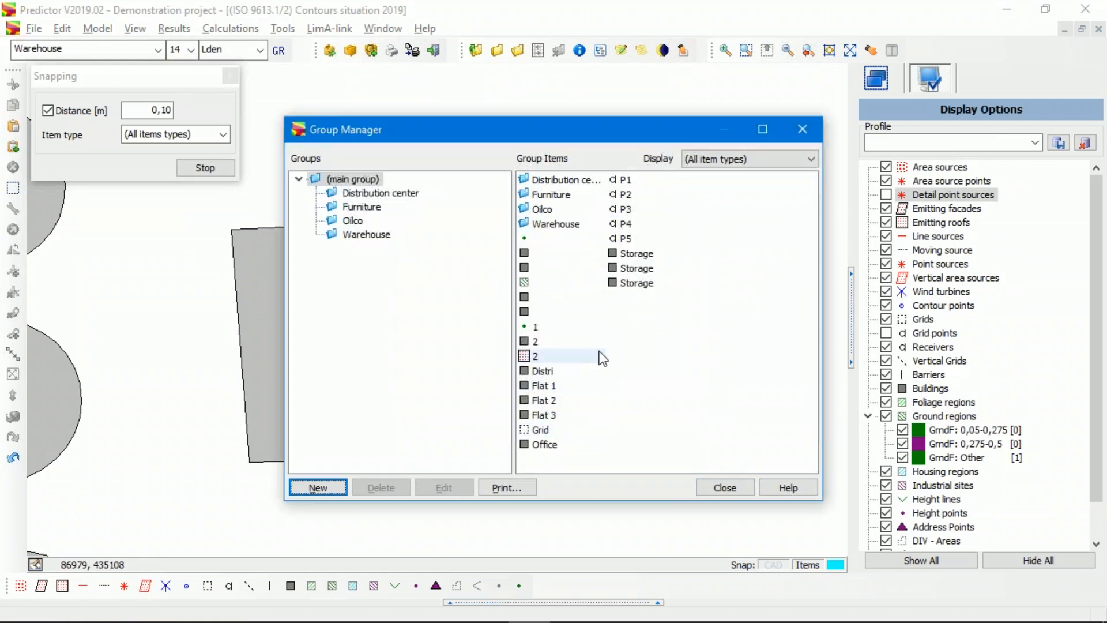
- Move the emitting roof from the main group and the "Windows" emitting facade from the Warehouse group into the Furniture group
{"action": "left_click", "coordinate": [571, 357]}
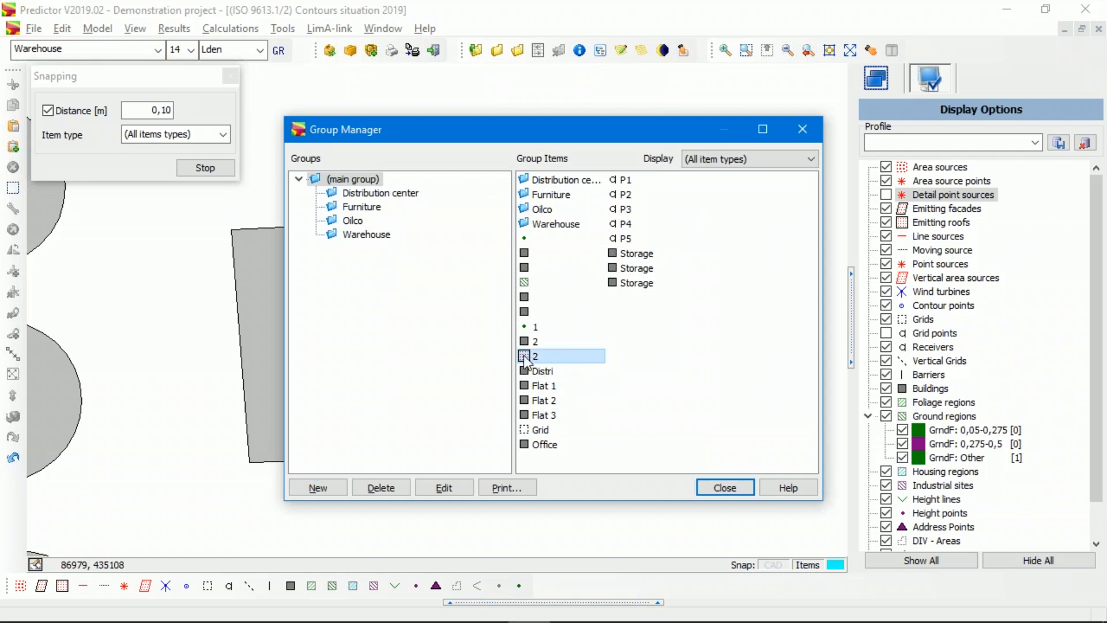
{"action": "left_click_drag", "start_coordinate": [524, 355], "coordinate": [360, 209]}
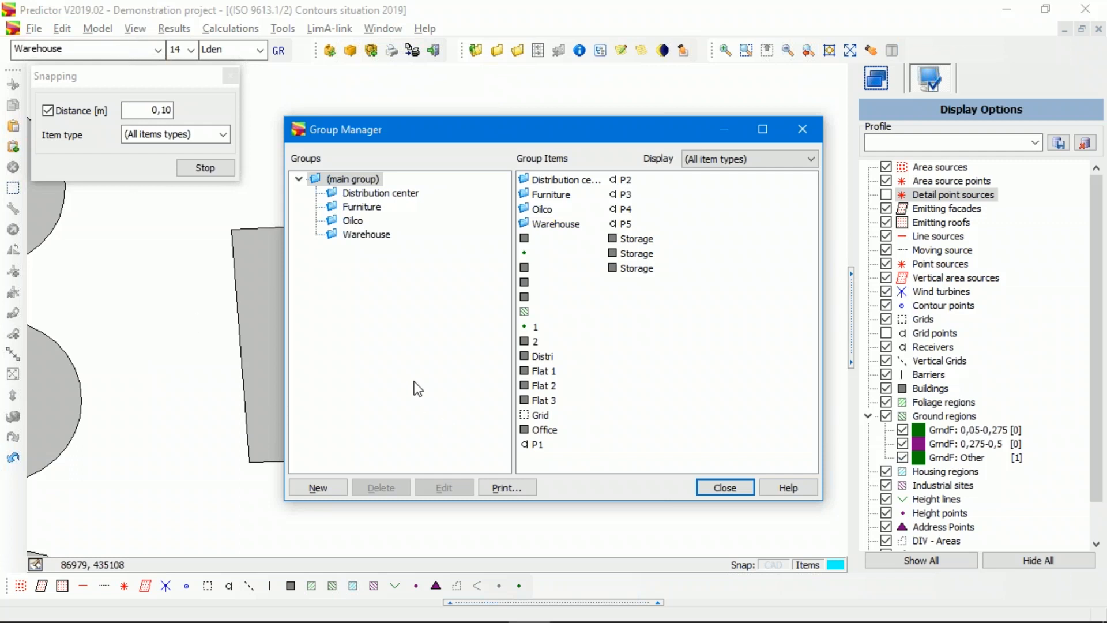
{"action": "left_click", "coordinate": [366, 235]}
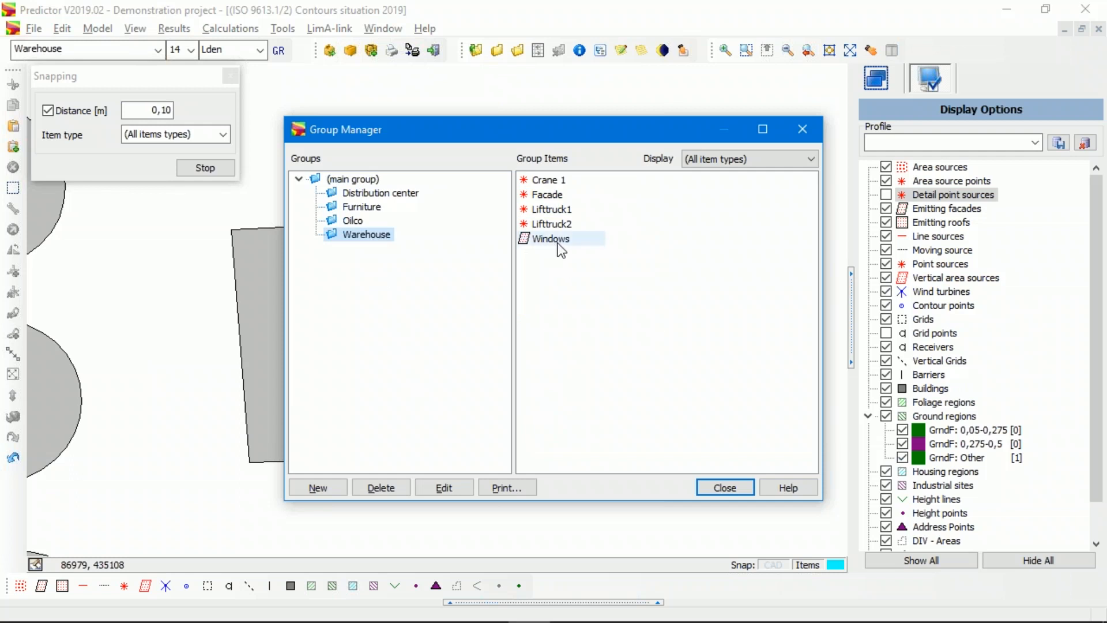
{"action": "left_click_drag", "start_coordinate": [552, 243], "coordinate": [380, 211]}
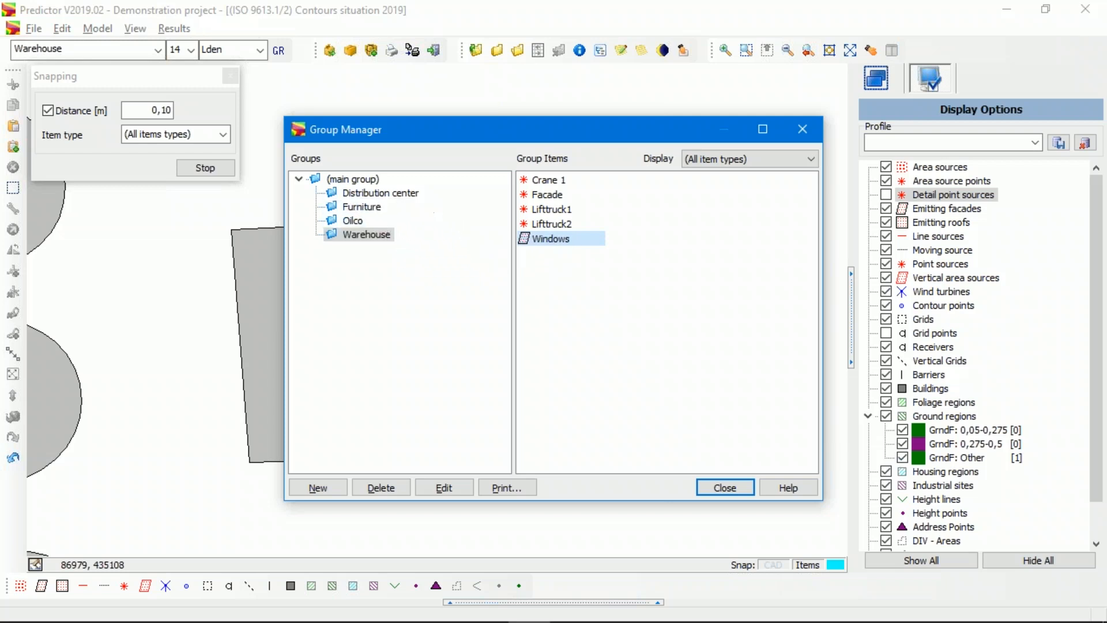
{"action": "left_click", "coordinate": [373, 208]}
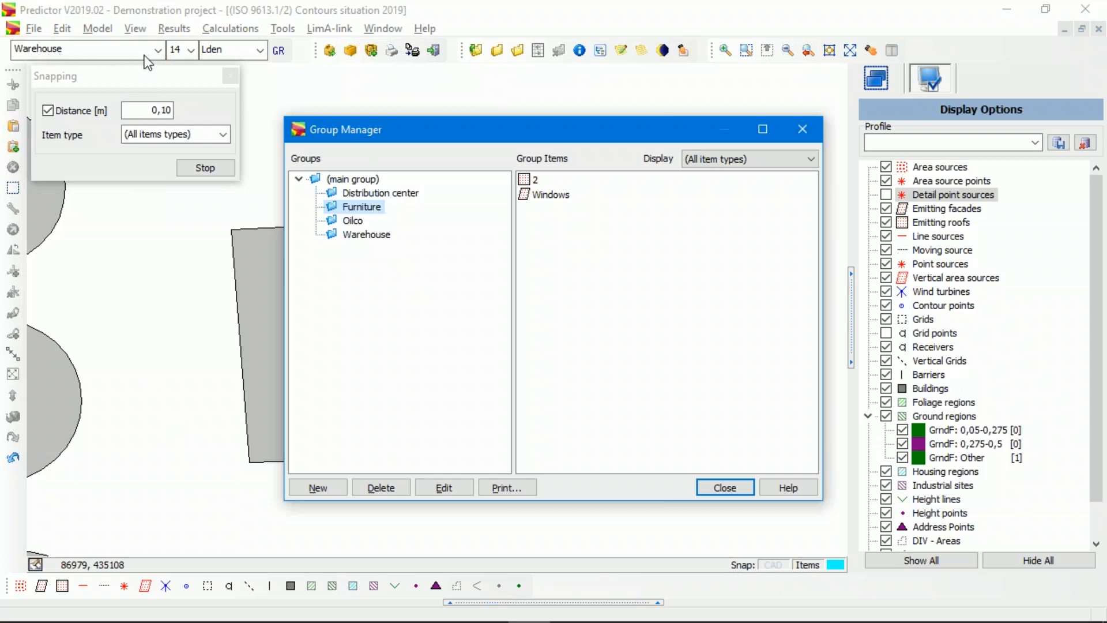
{"action": "left_click", "coordinate": [608, 280]}
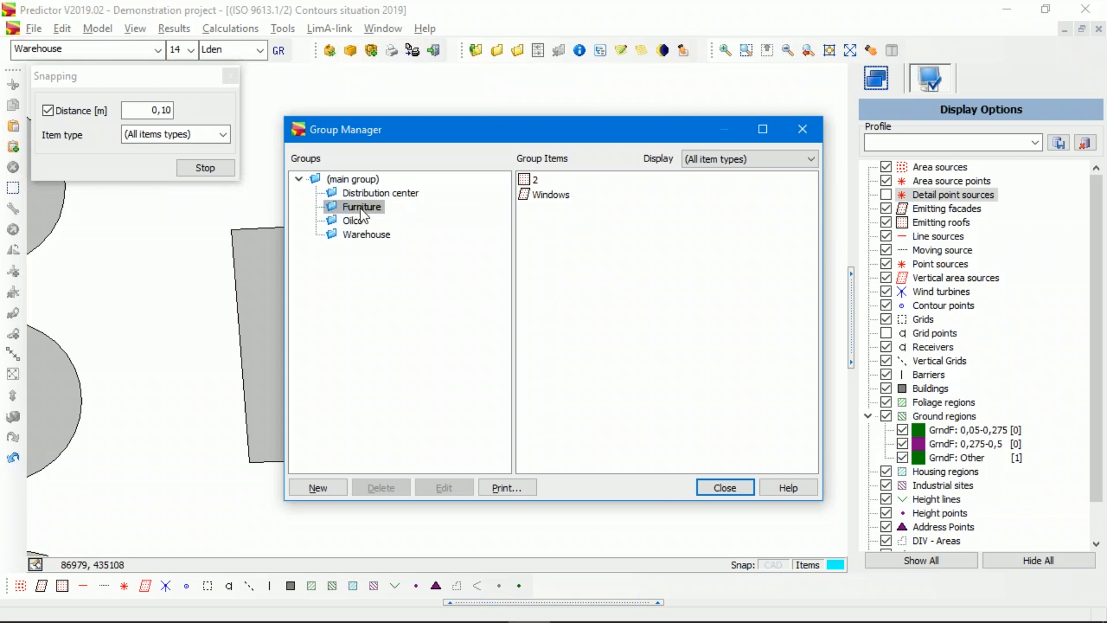
- Rename the emitting roof in the Furniture group as "Roof" and close the Group Manager
{"action": "double_click", "coordinate": [535, 180]}
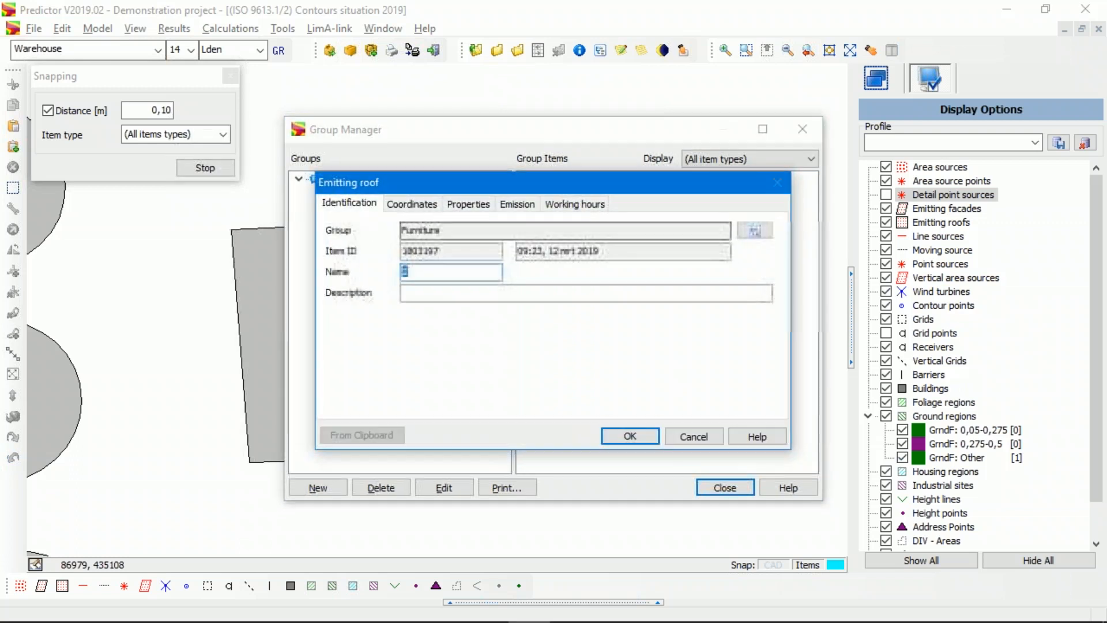
{"action": "type", "text": "Roof"}
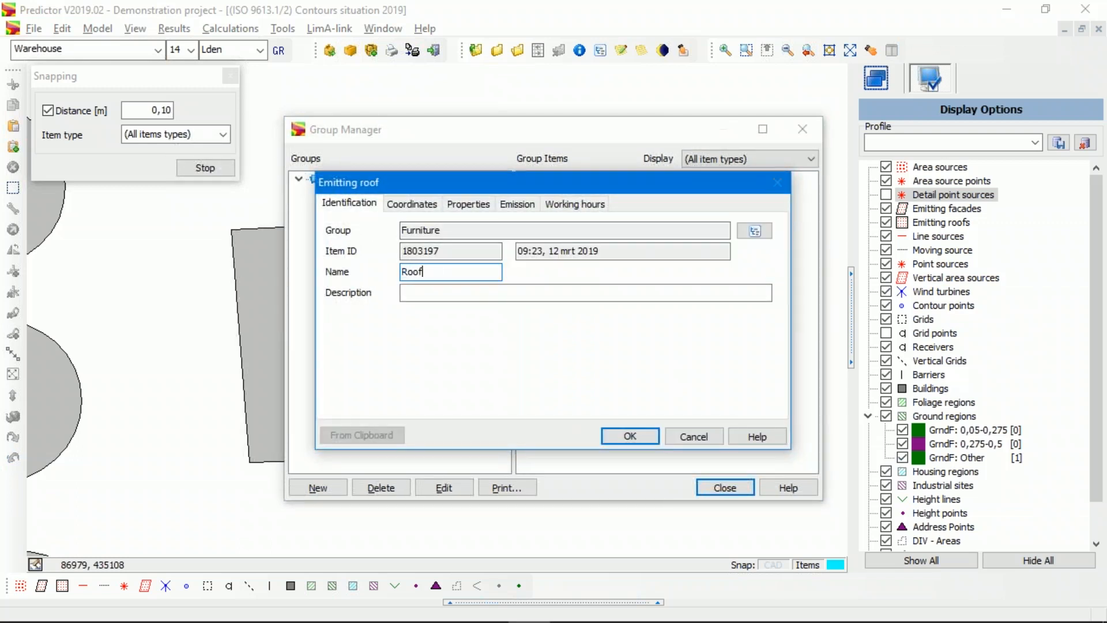
{"action": "left_click", "coordinate": [629, 435]}
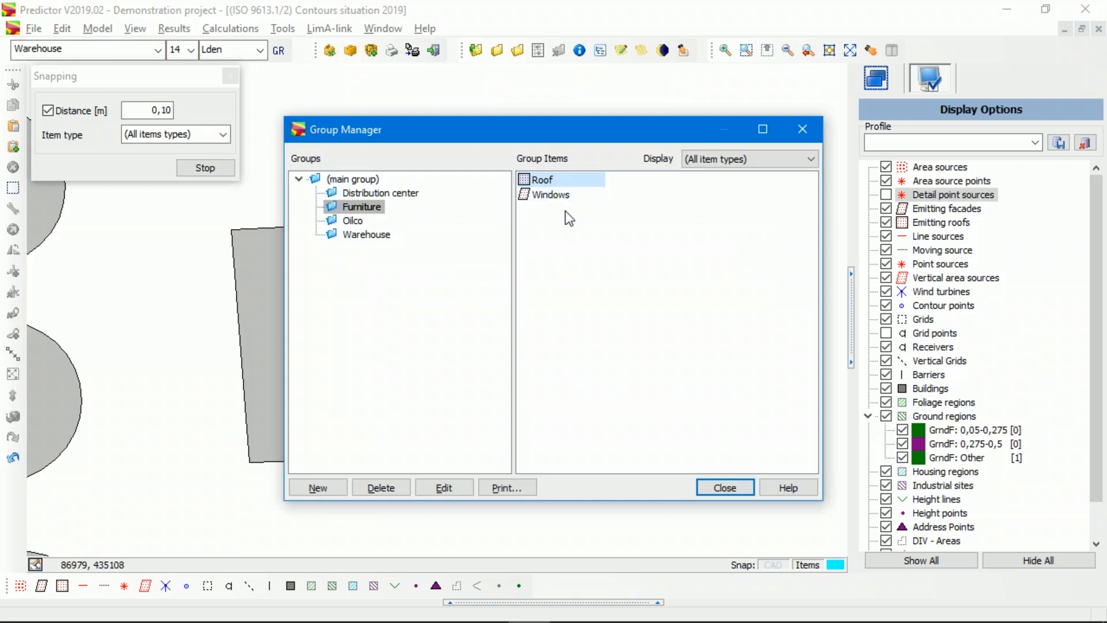
{"action": "left_click", "coordinate": [741, 490]}
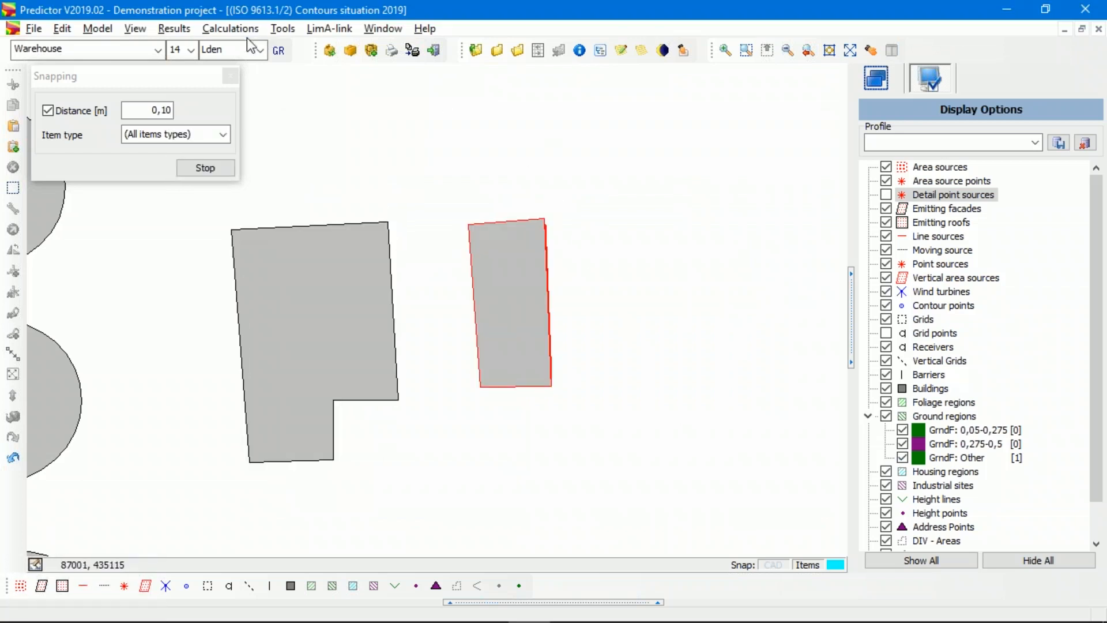
{"action": "left_click", "coordinate": [243, 30]}
{"action": "left_click", "coordinate": [257, 94]}
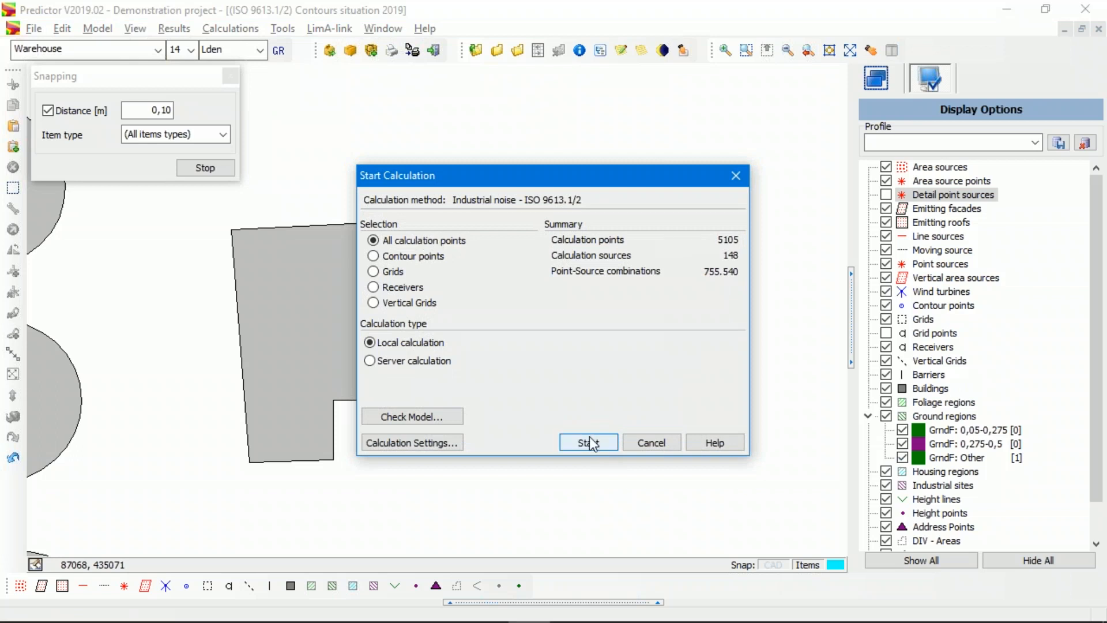
{"action": "left_click", "coordinate": [589, 443]}
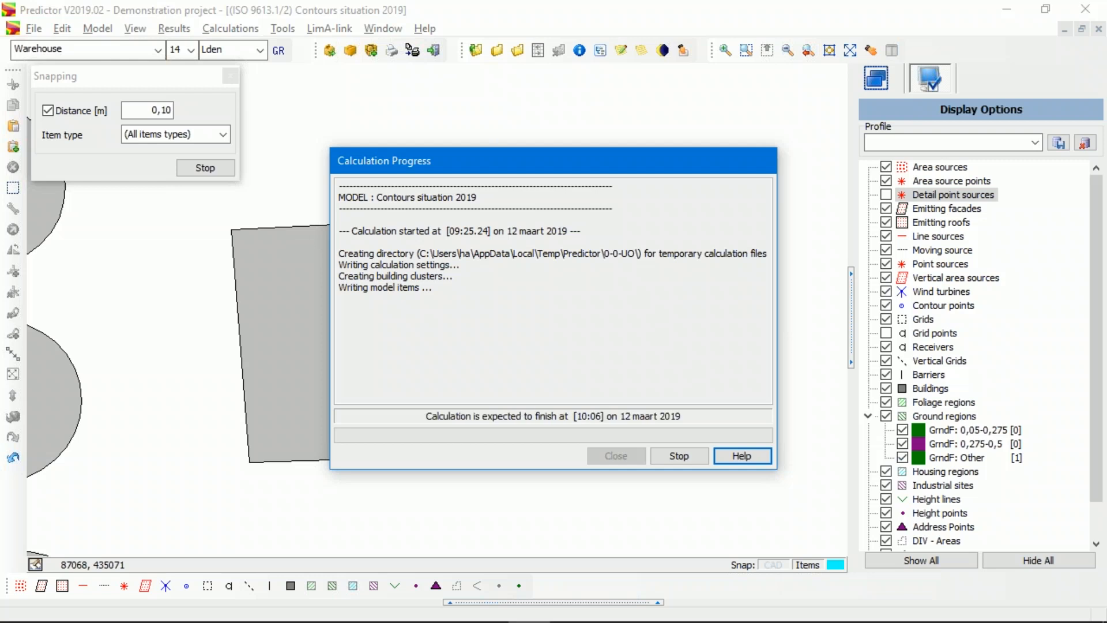
{"action": "mouse_move", "coordinate": [566, 620]}
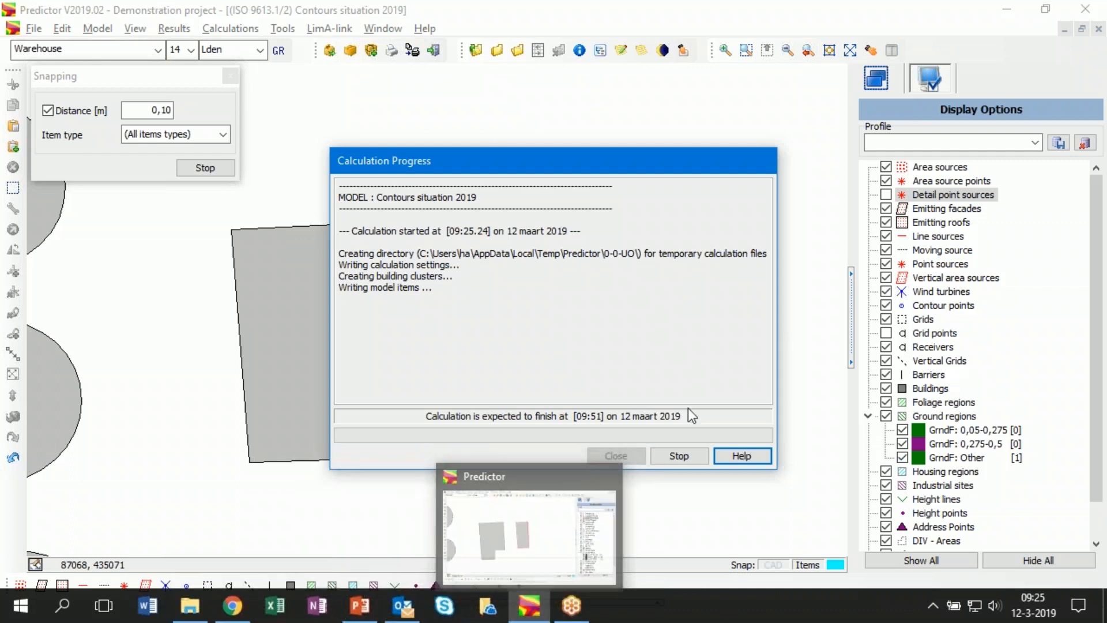
{"action": "left_click", "coordinate": [698, 19]}
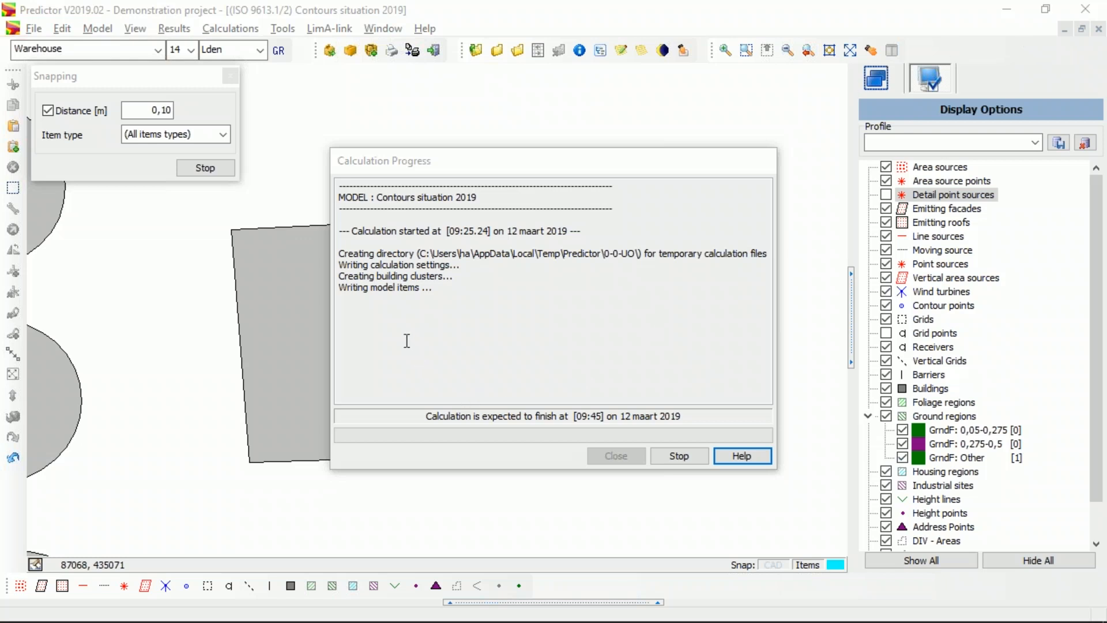
{"action": "left_click", "coordinate": [691, 460]}
{"action": "left_click", "coordinate": [634, 461]}
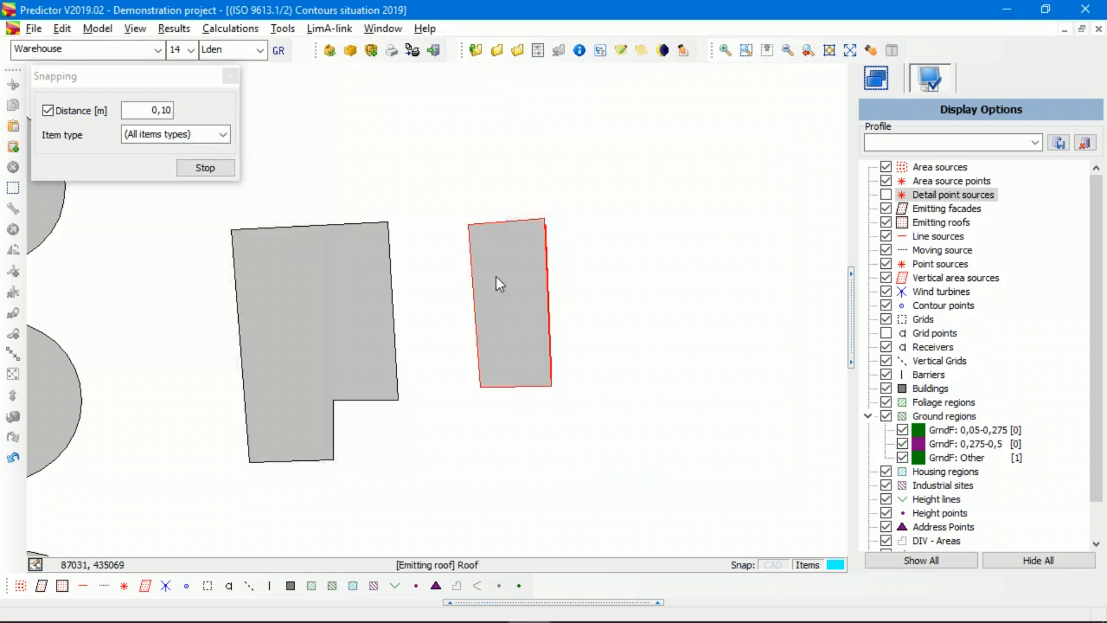
- Set the calculation grid's X Step and Y Step to 25 m
{"action": "scroll", "coordinate": [446, 176], "scroll_direction": "down", "scroll_amount": 6}
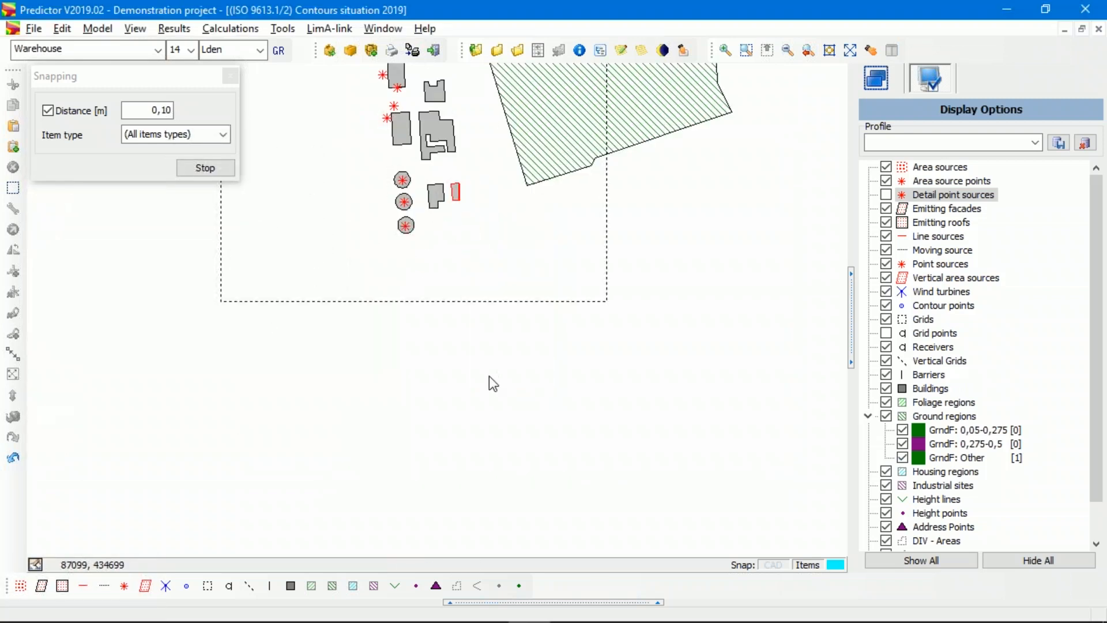
{"action": "double_click", "coordinate": [489, 302]}
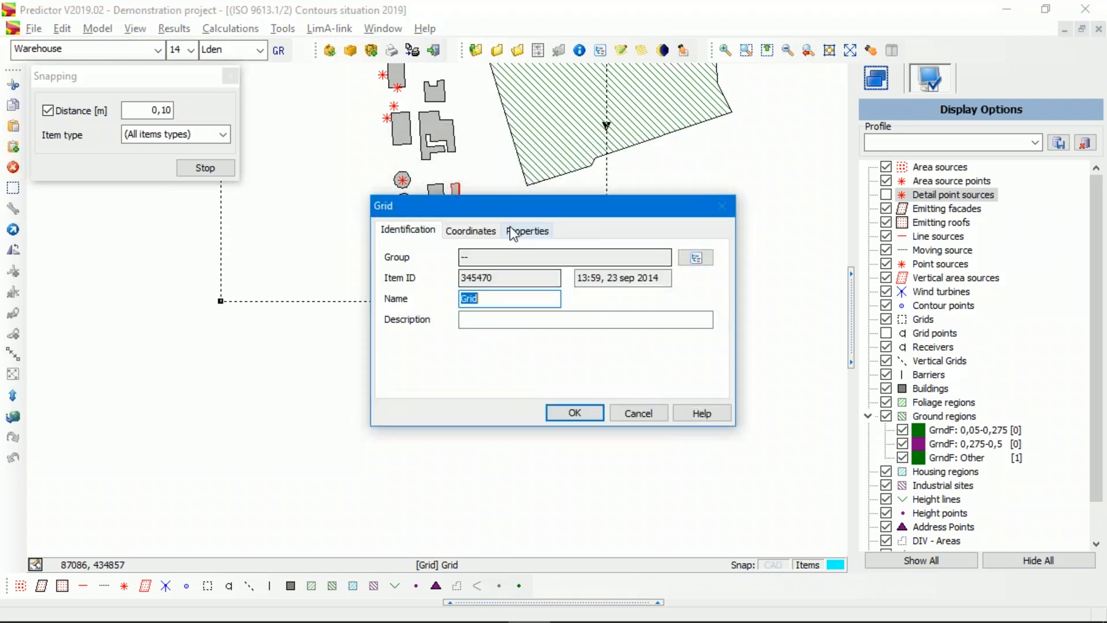
{"action": "left_click", "coordinate": [487, 231]}
{"action": "left_click", "coordinate": [527, 231]}
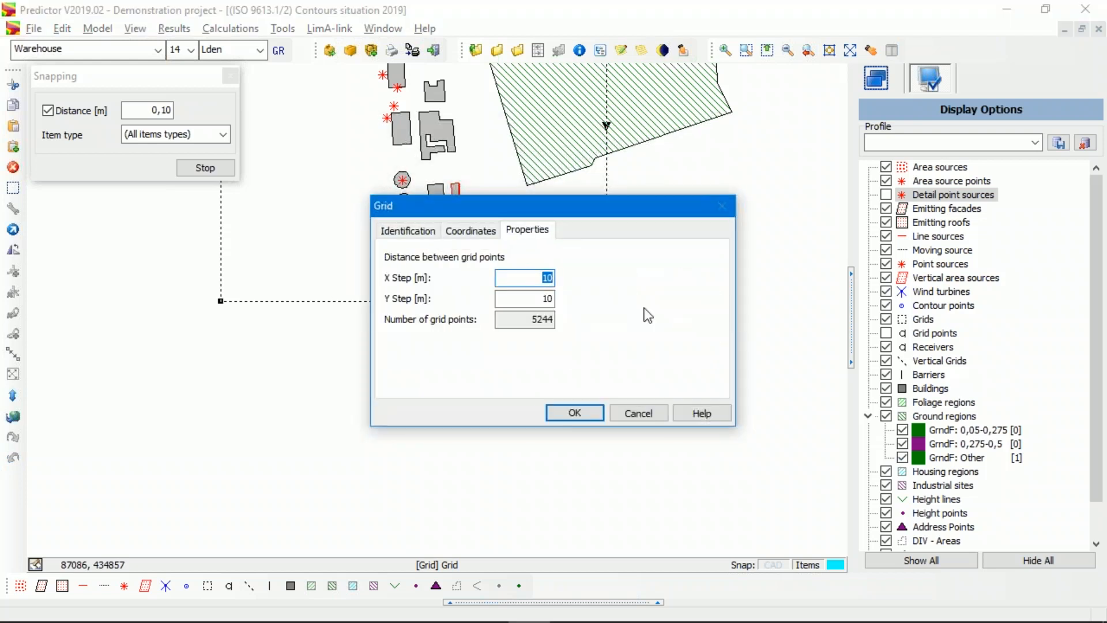
{"action": "type", "text": "25"}
{"action": "key", "text": "Tab"}
{"action": "type", "text": "25"}
{"action": "key", "text": "Tab"}
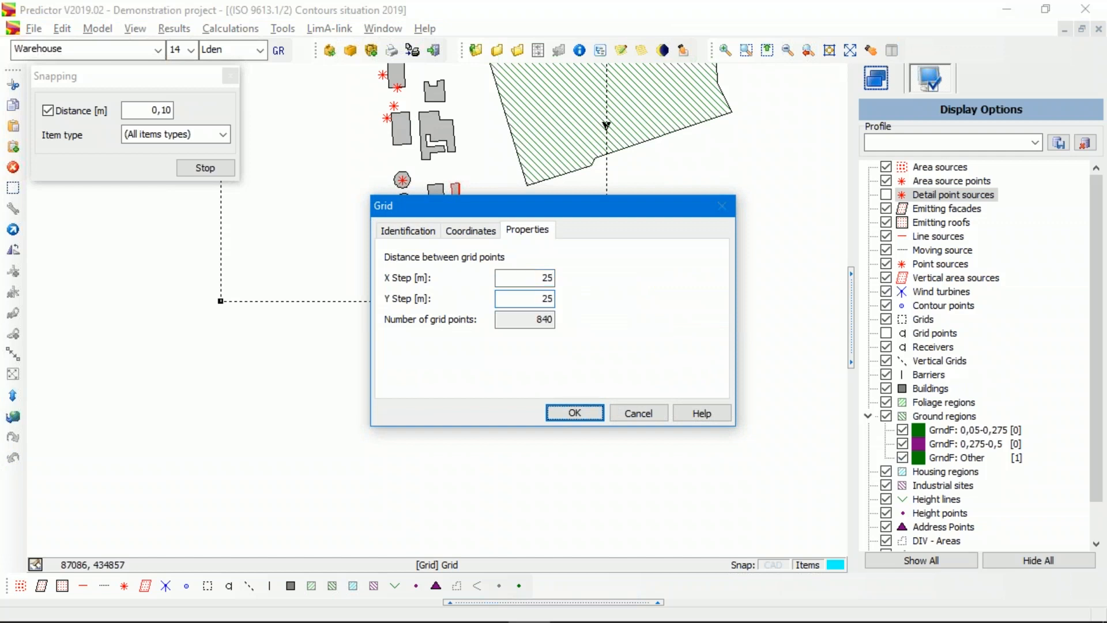
{"action": "left_click", "coordinate": [583, 416]}
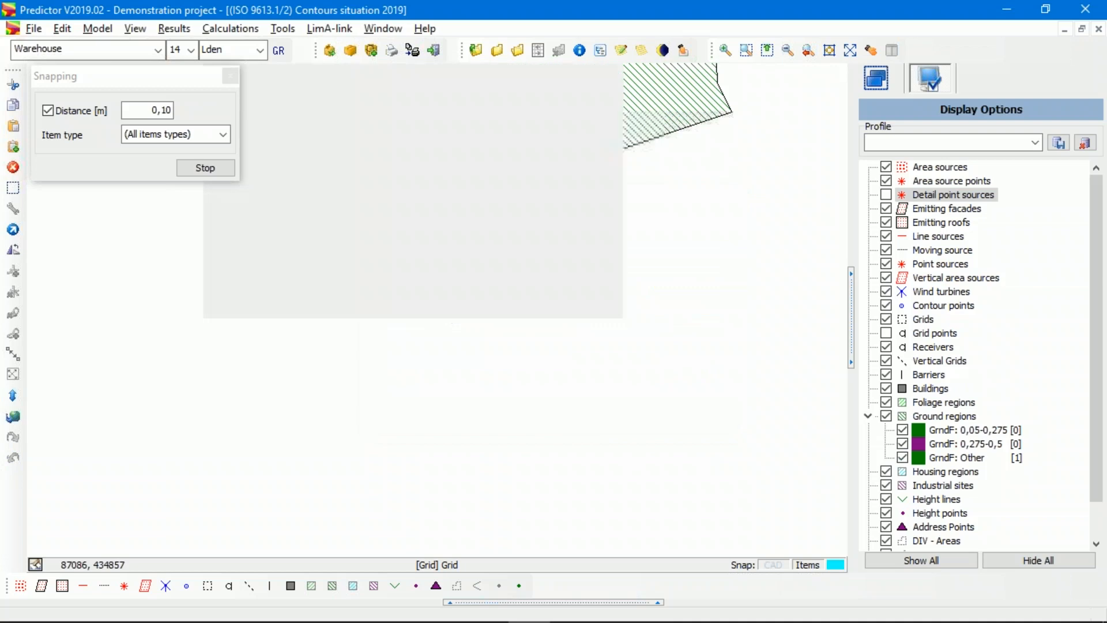
- Run a local calculation for all calculation points and close the progress window once it has finished
{"action": "left_click", "coordinate": [254, 30]}
{"action": "left_click", "coordinate": [257, 97]}
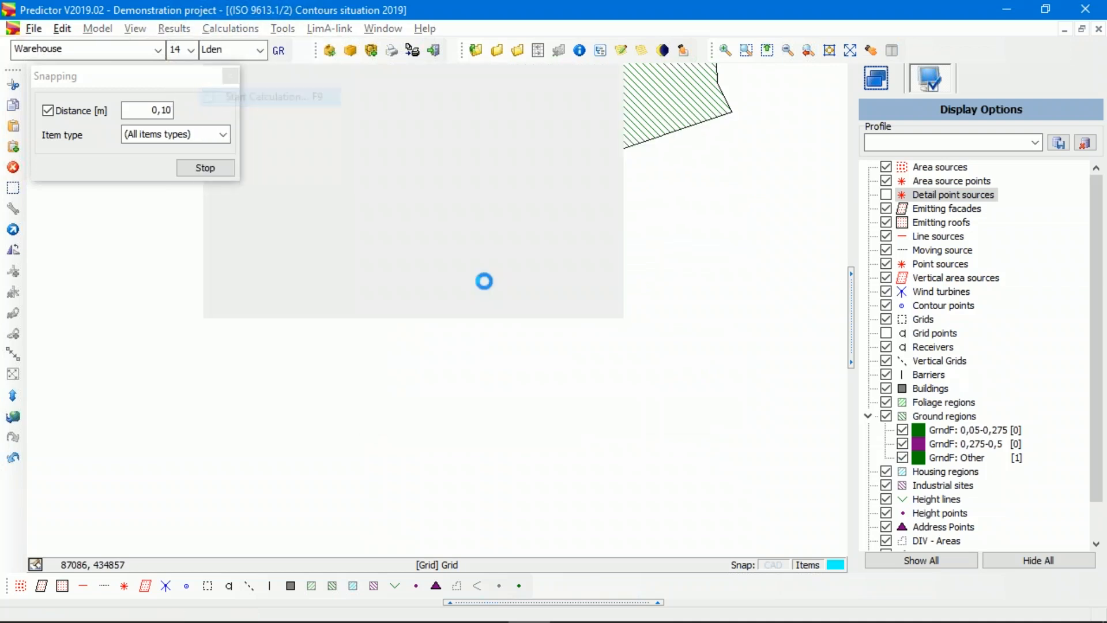
{"action": "left_click", "coordinate": [584, 442]}
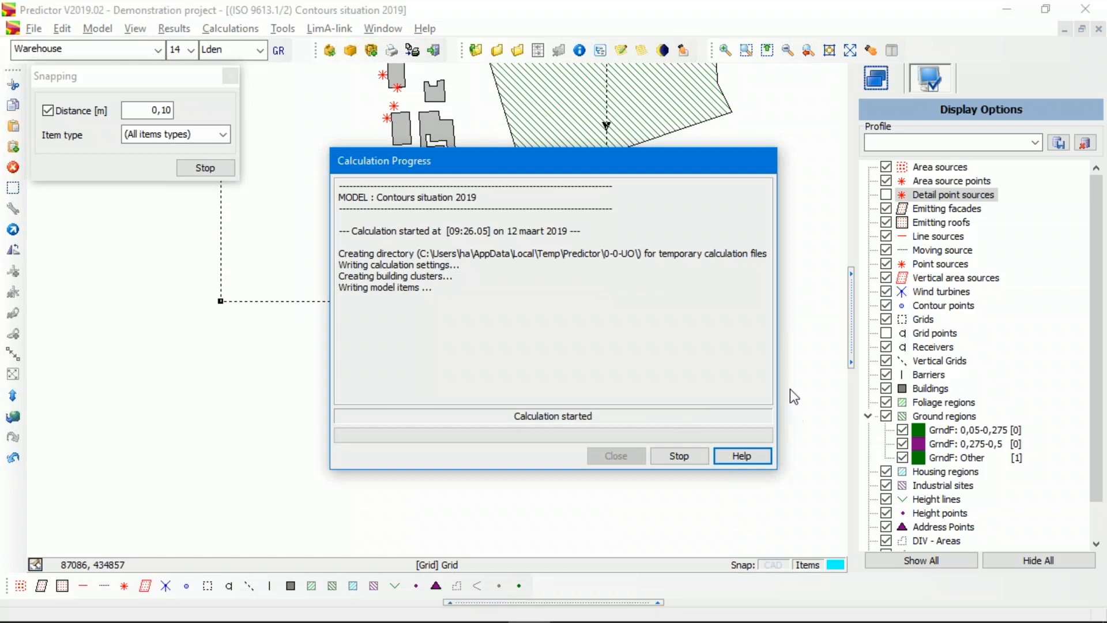
{"action": "left_click_drag", "start_coordinate": [605, 163], "coordinate": [531, 191]}
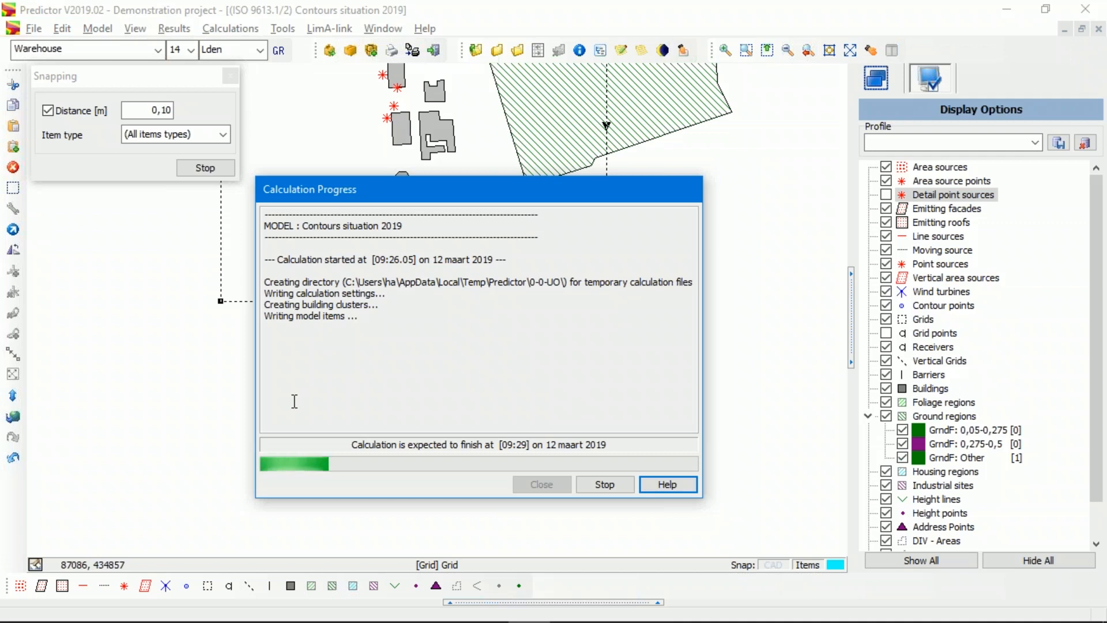
{"action": "left_click_drag", "start_coordinate": [493, 188], "coordinate": [562, 297]}
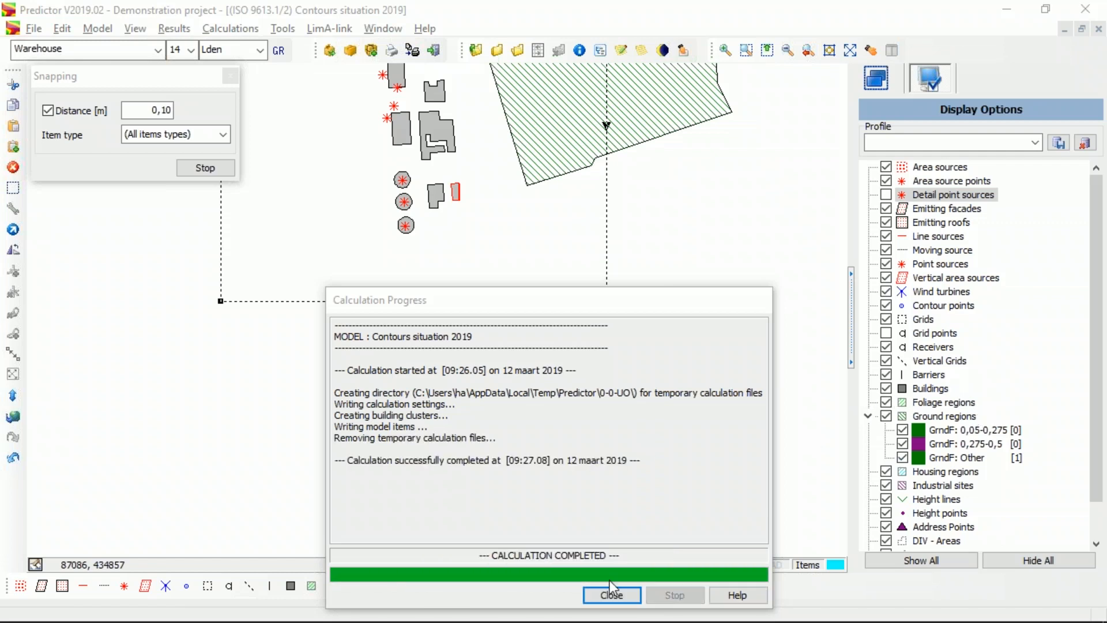
{"action": "left_click", "coordinate": [610, 595]}
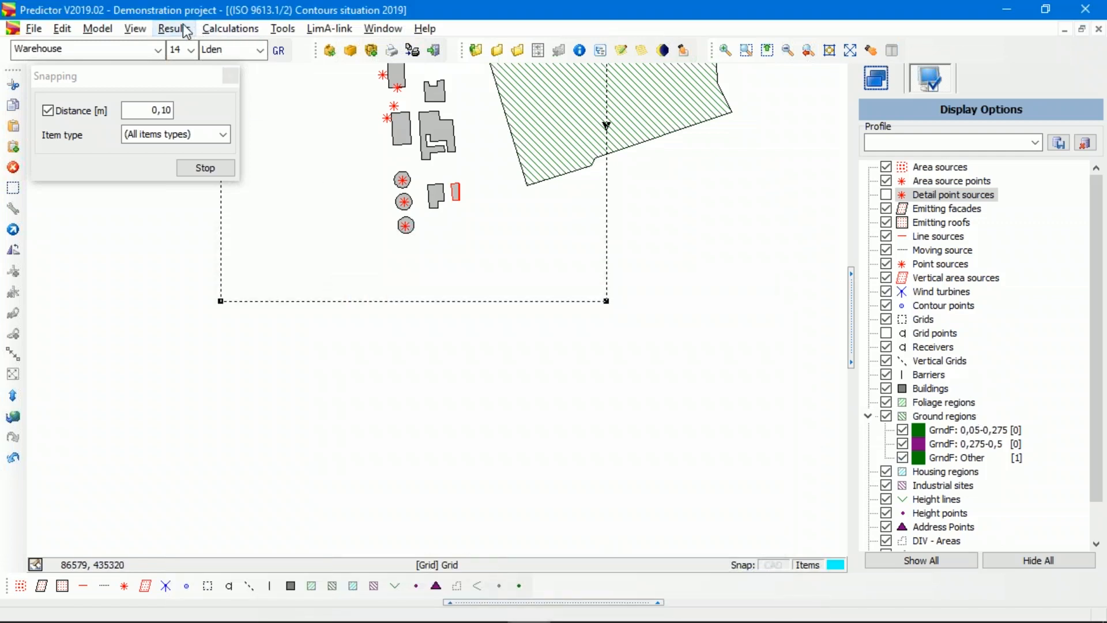
- Close the snapping tool and display the calculated noise contours with the default contour settings
{"action": "left_click", "coordinate": [174, 29]}
{"action": "left_click", "coordinate": [214, 131]}
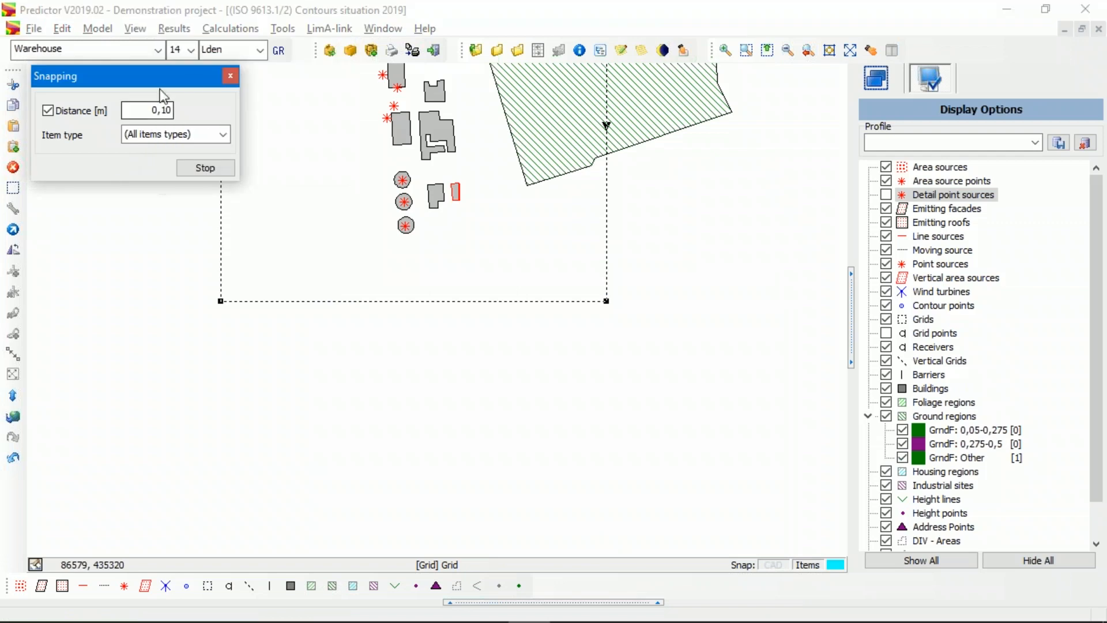
{"action": "left_click", "coordinate": [231, 75]}
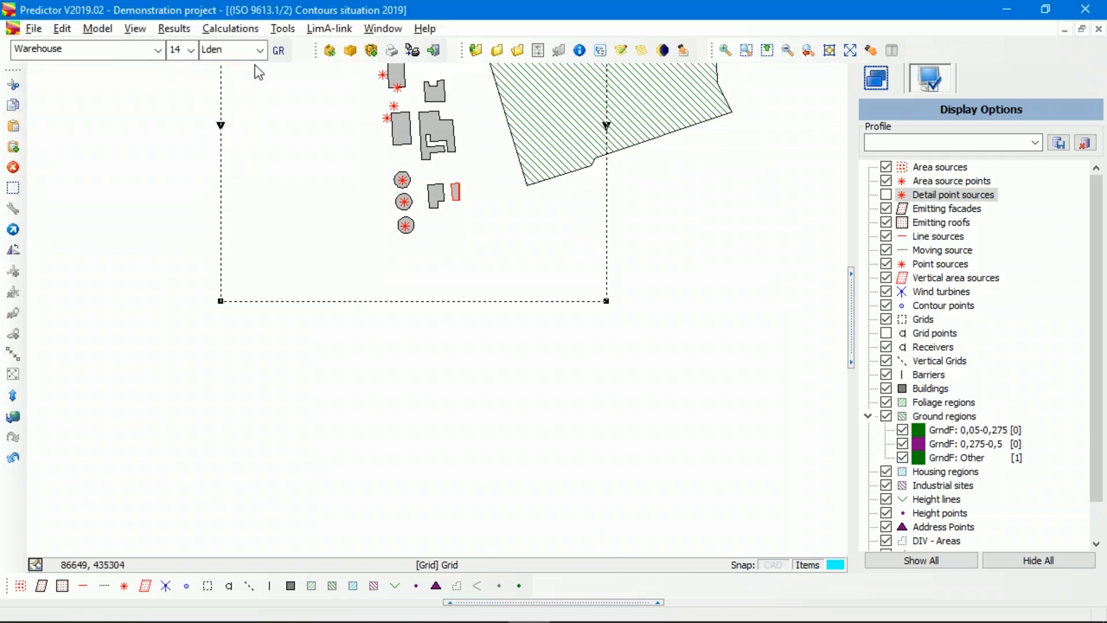
{"action": "left_click", "coordinate": [177, 30]}
{"action": "left_click", "coordinate": [201, 128]}
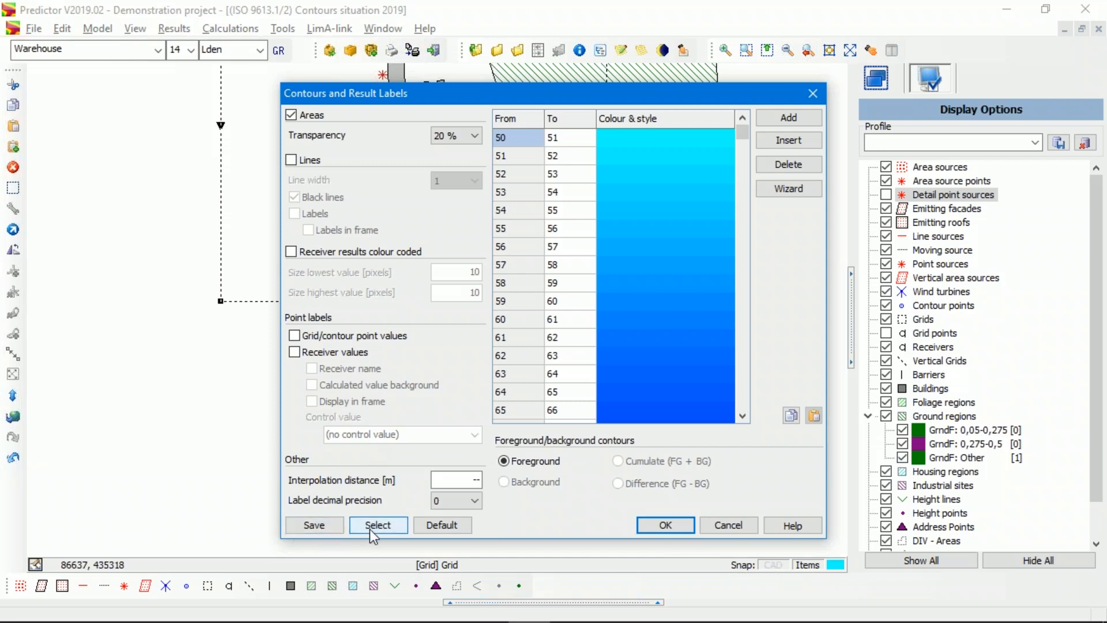
{"action": "left_click", "coordinate": [437, 523]}
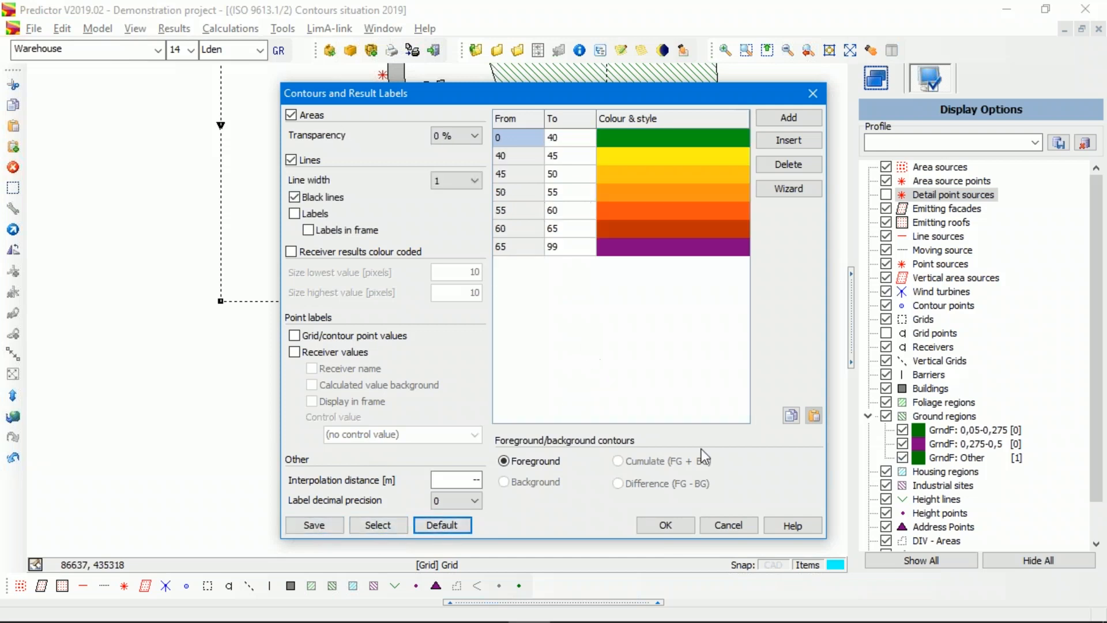
{"action": "left_click", "coordinate": [665, 524]}
{"action": "scroll", "coordinate": [488, 242], "scroll_direction": "down", "scroll_amount": 2}
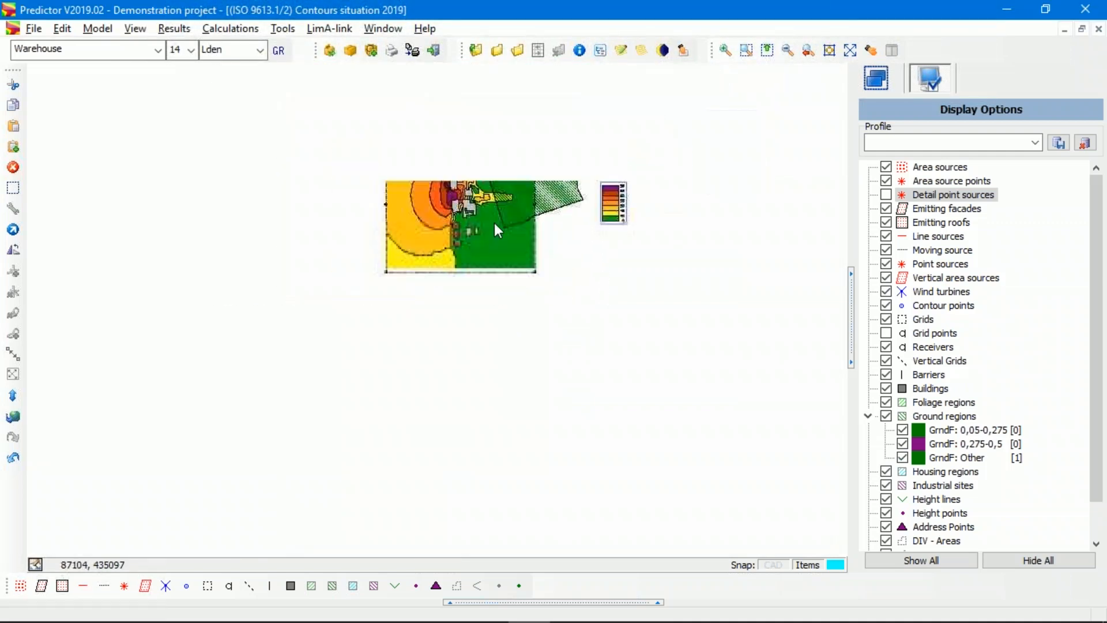
{"action": "left_click_drag", "start_coordinate": [503, 219], "coordinate": [451, 314]}
{"action": "scroll", "coordinate": [447, 299], "scroll_direction": "up", "scroll_amount": 4}
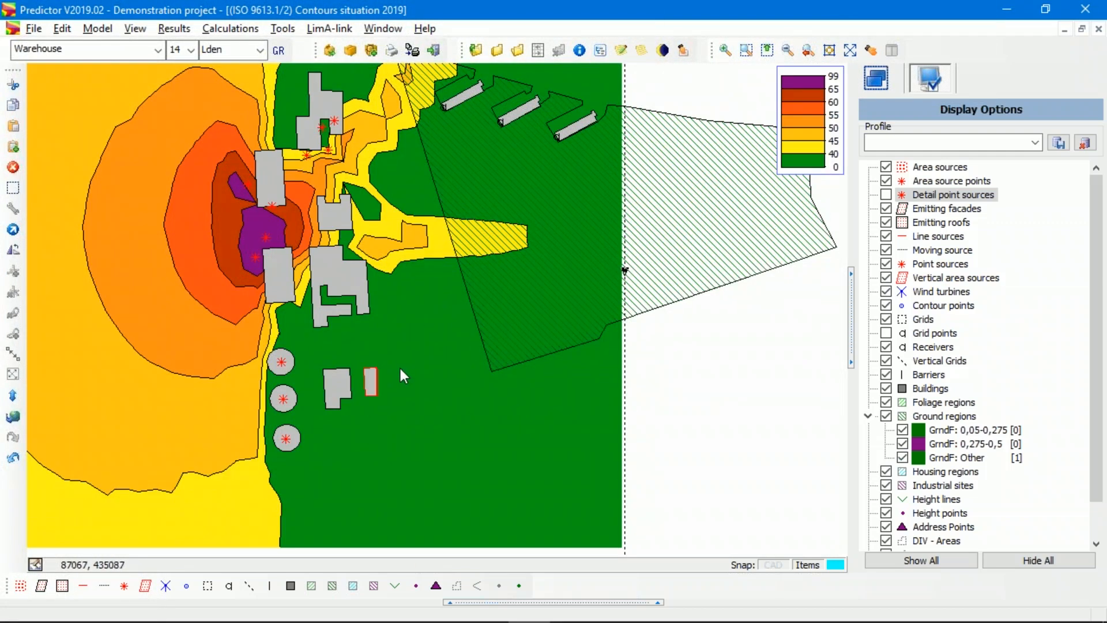
- Display the noise contours of the main group for the Day period
{"action": "left_click", "coordinate": [159, 49]}
{"action": "left_click", "coordinate": [121, 69]}
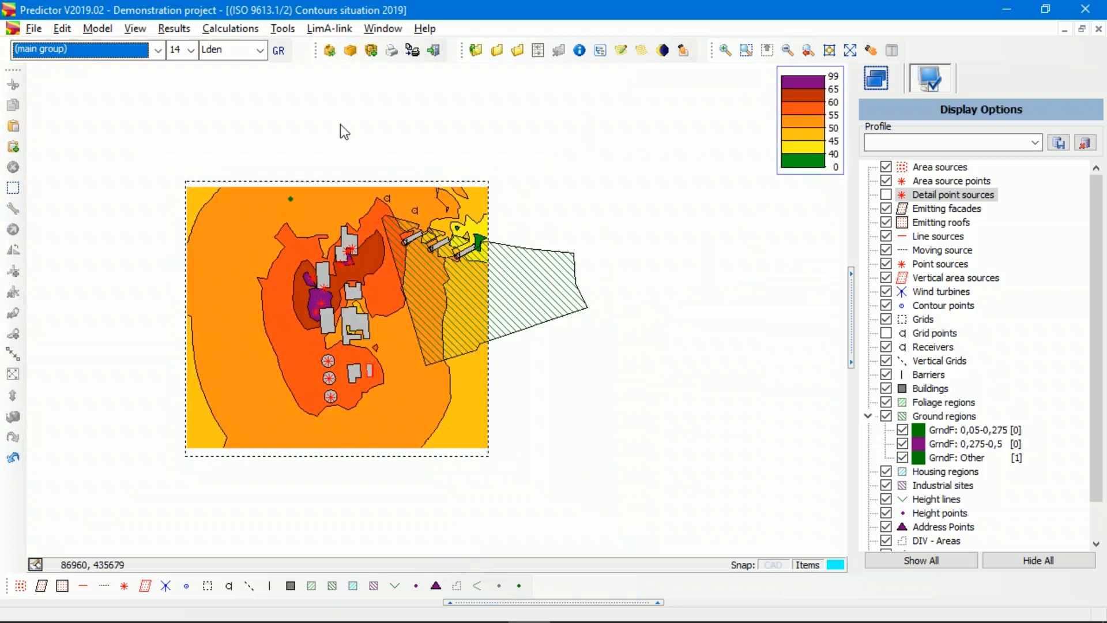
{"action": "left_click", "coordinate": [259, 50]}
{"action": "left_click", "coordinate": [256, 69]}
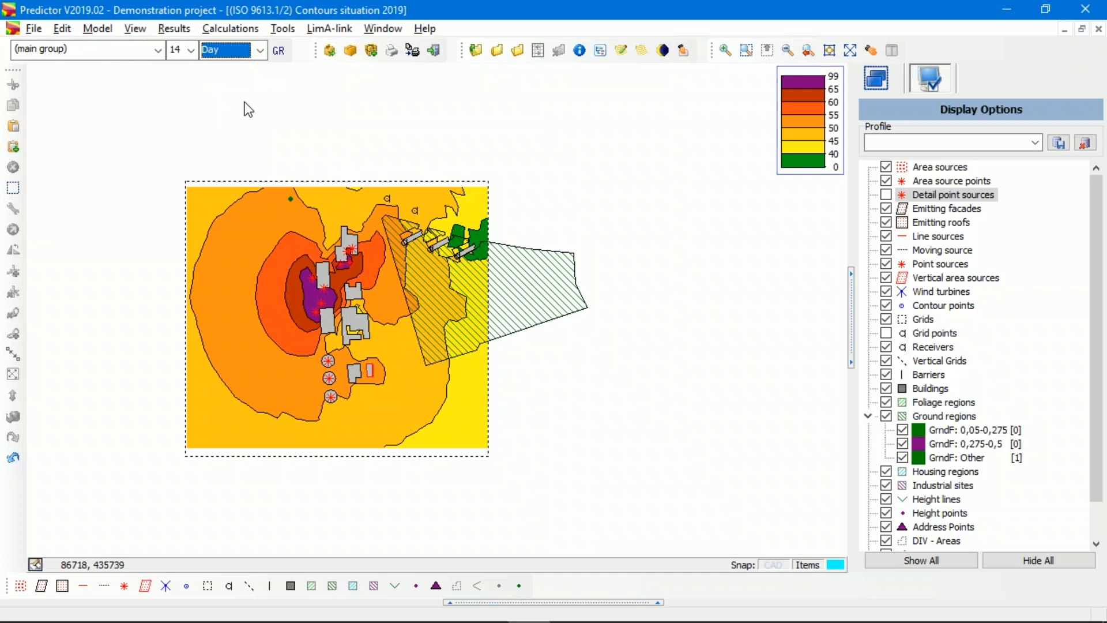
- View the Day contours of the Distribution center, Oilco and Warehouse groups one after another
{"action": "left_click", "coordinate": [158, 51]}
{"action": "left_click", "coordinate": [125, 94]}
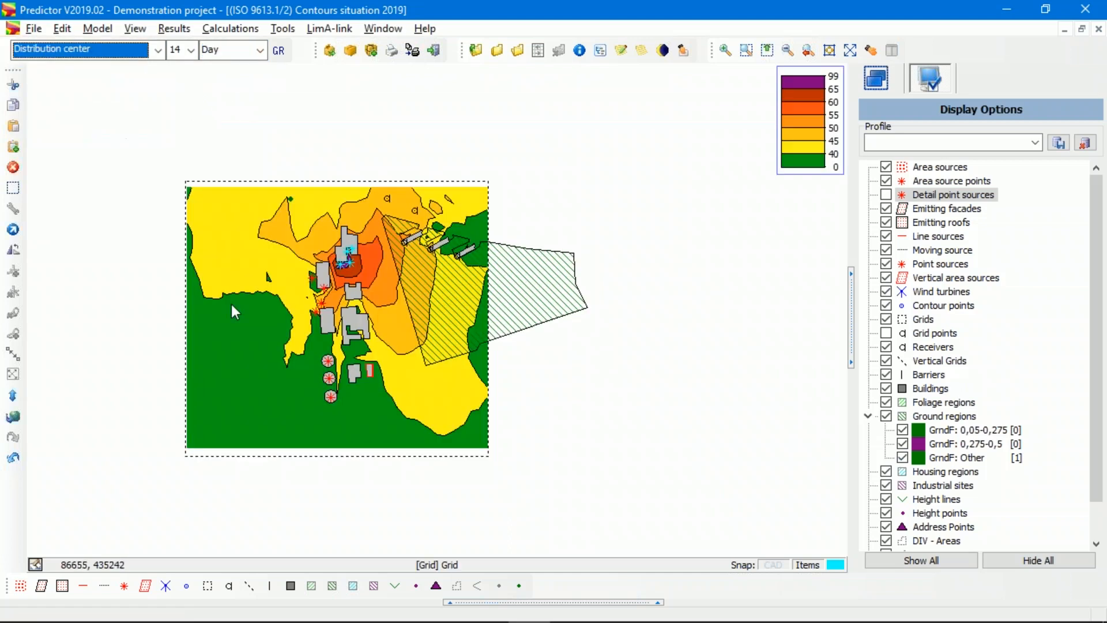
{"action": "left_click", "coordinate": [159, 52]}
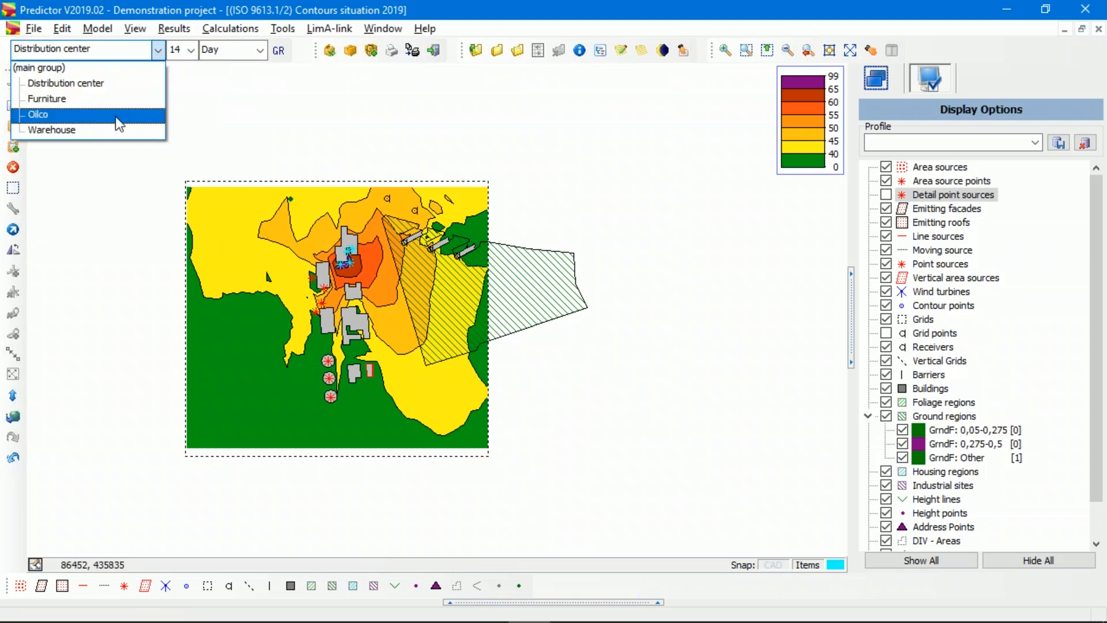
{"action": "left_click", "coordinate": [115, 117]}
{"action": "left_click", "coordinate": [161, 56]}
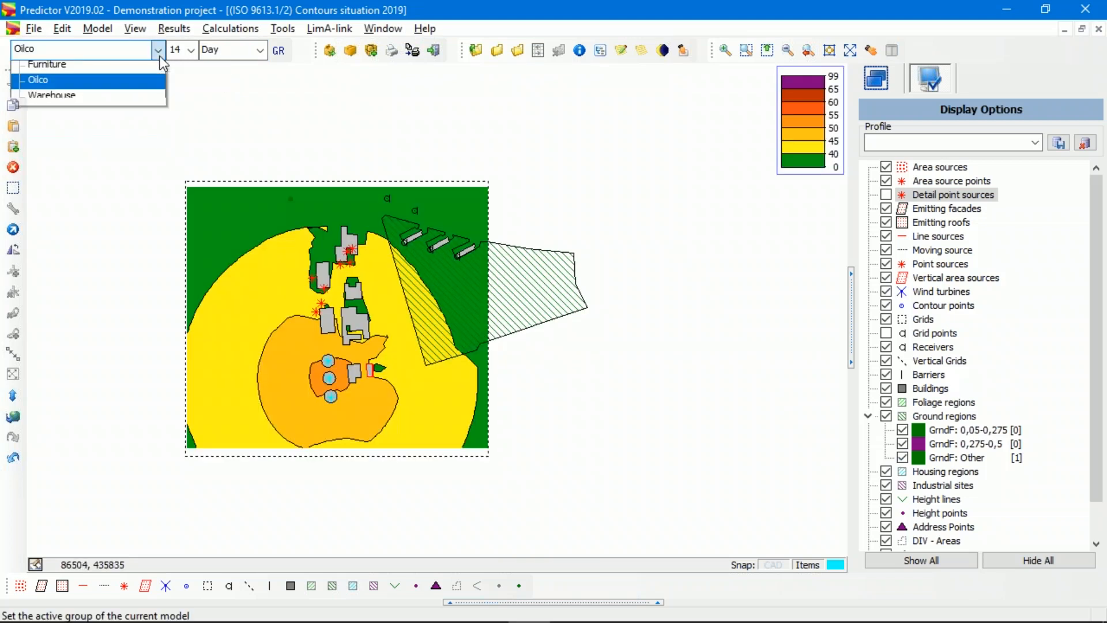
{"action": "left_click", "coordinate": [122, 132]}
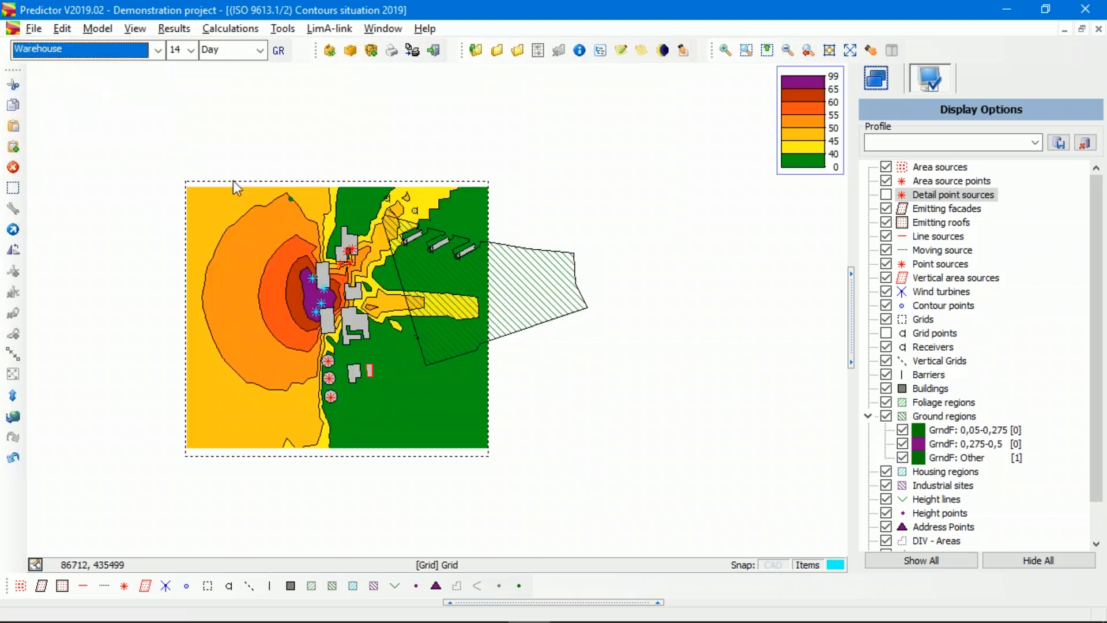
- Make Furniture the active group and inspect its contours around the emitting building
{"action": "left_click", "coordinate": [157, 52]}
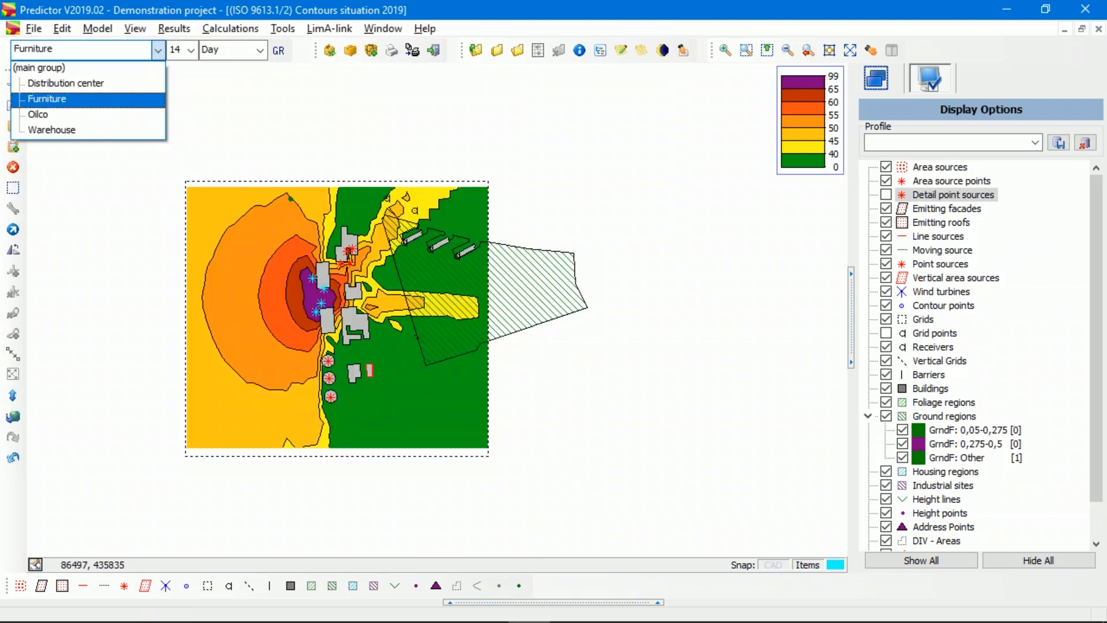
{"action": "left_click", "coordinate": [113, 99]}
{"action": "scroll", "coordinate": [359, 381], "scroll_direction": "up", "scroll_amount": 5}
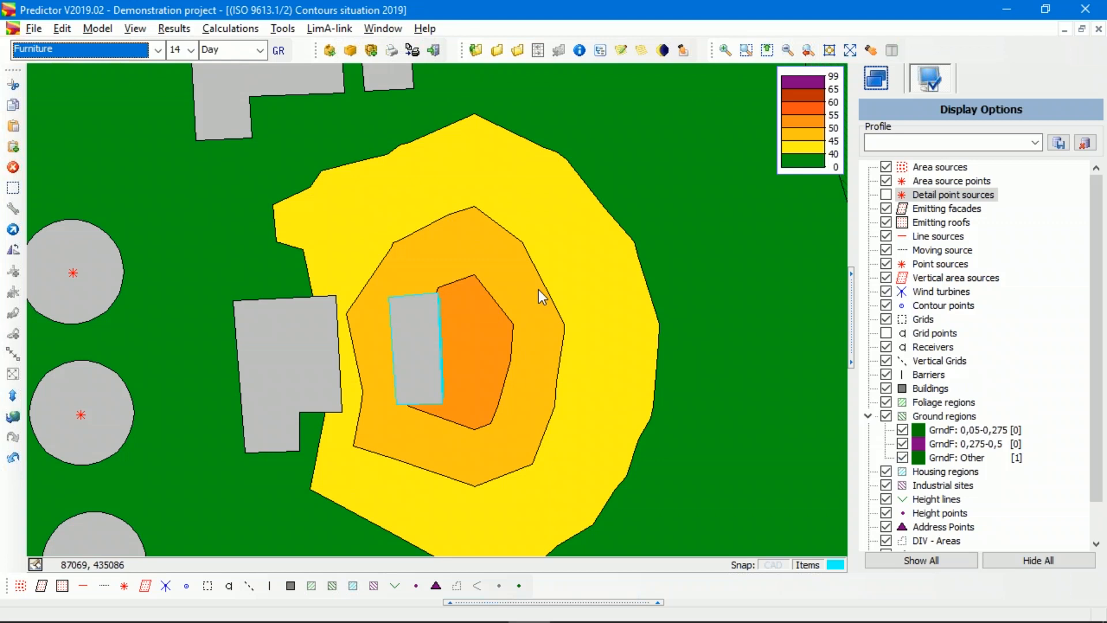
{"action": "scroll", "coordinate": [542, 295], "scroll_direction": "down", "scroll_amount": 3}
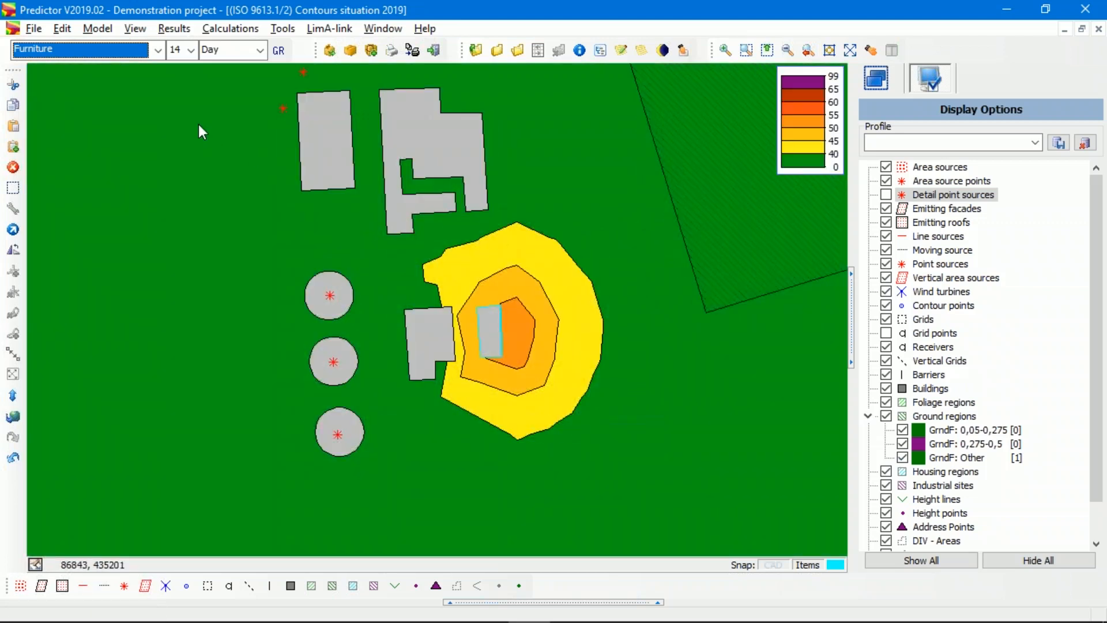
- Open the 3D view of the model and examine the emitting building with its surrounding contours up close
{"action": "left_click", "coordinate": [135, 28]}
{"action": "left_click", "coordinate": [183, 88]}
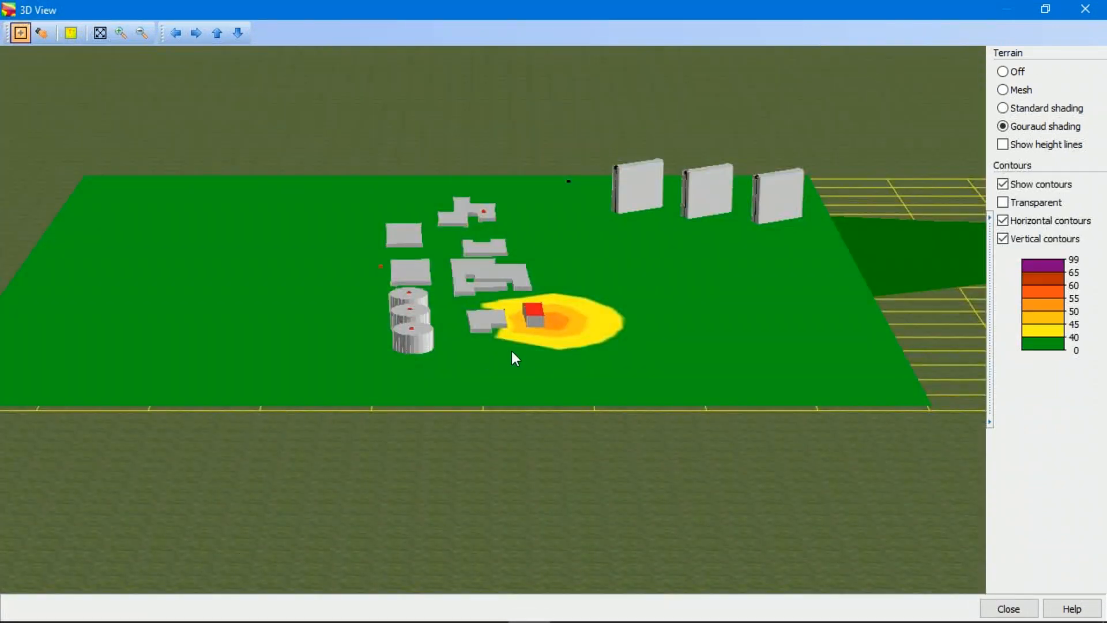
{"action": "scroll", "coordinate": [511, 351], "scroll_direction": "up", "scroll_amount": 3}
{"action": "left_click_drag", "start_coordinate": [703, 337], "coordinate": [470, 333]}
{"action": "scroll", "coordinate": [469, 333], "scroll_direction": "up", "scroll_amount": 6}
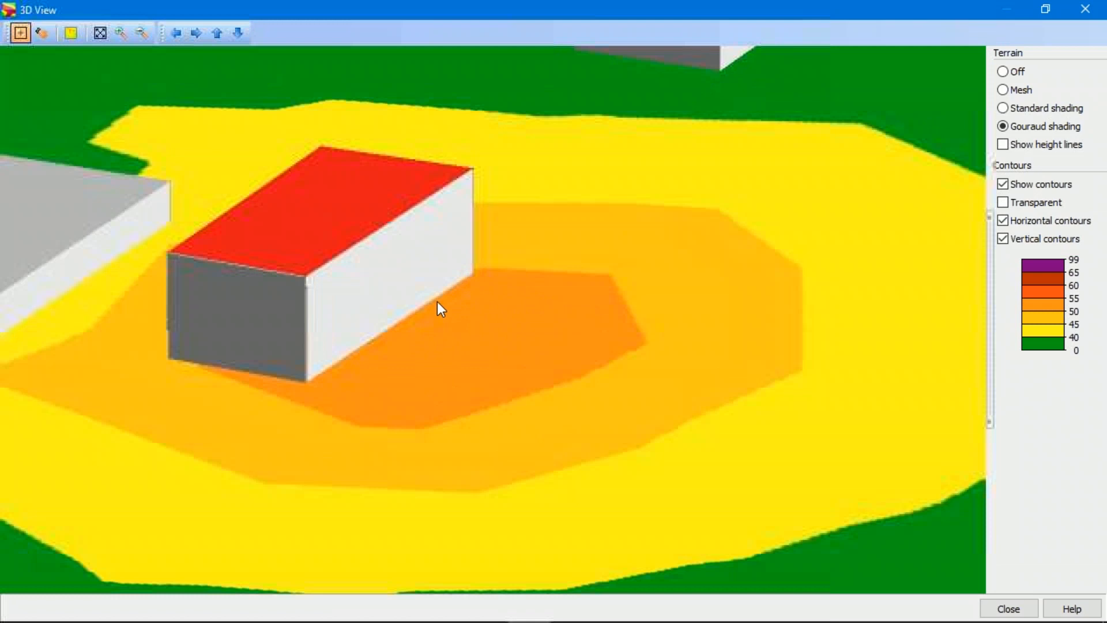
{"action": "scroll", "coordinate": [441, 309], "scroll_direction": "up", "scroll_amount": 8}
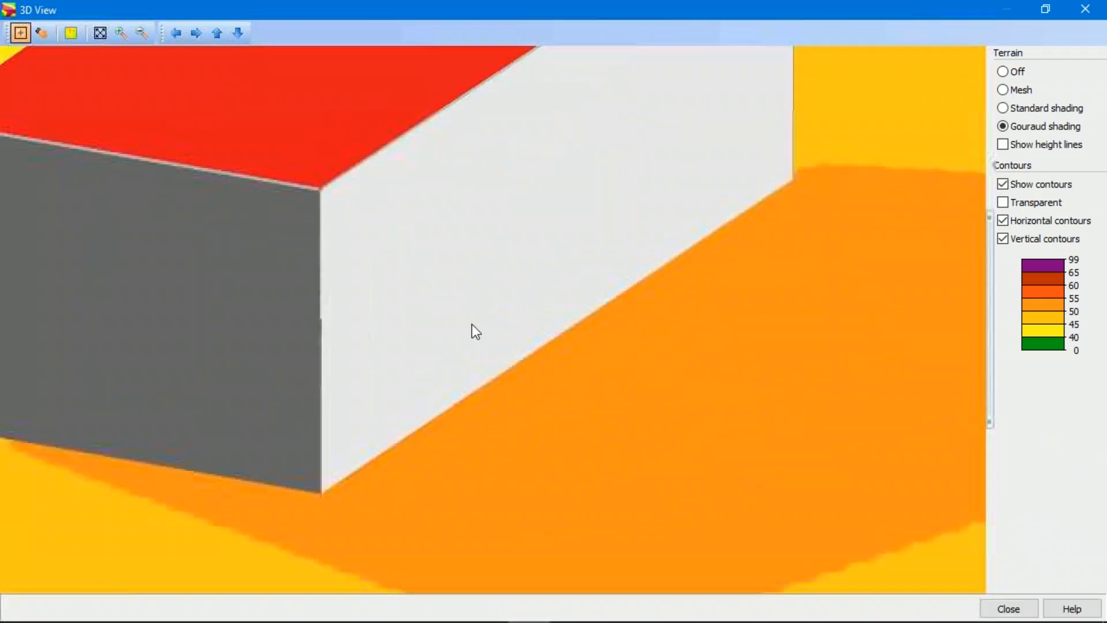
{"action": "scroll", "coordinate": [472, 323], "scroll_direction": "down", "scroll_amount": 8}
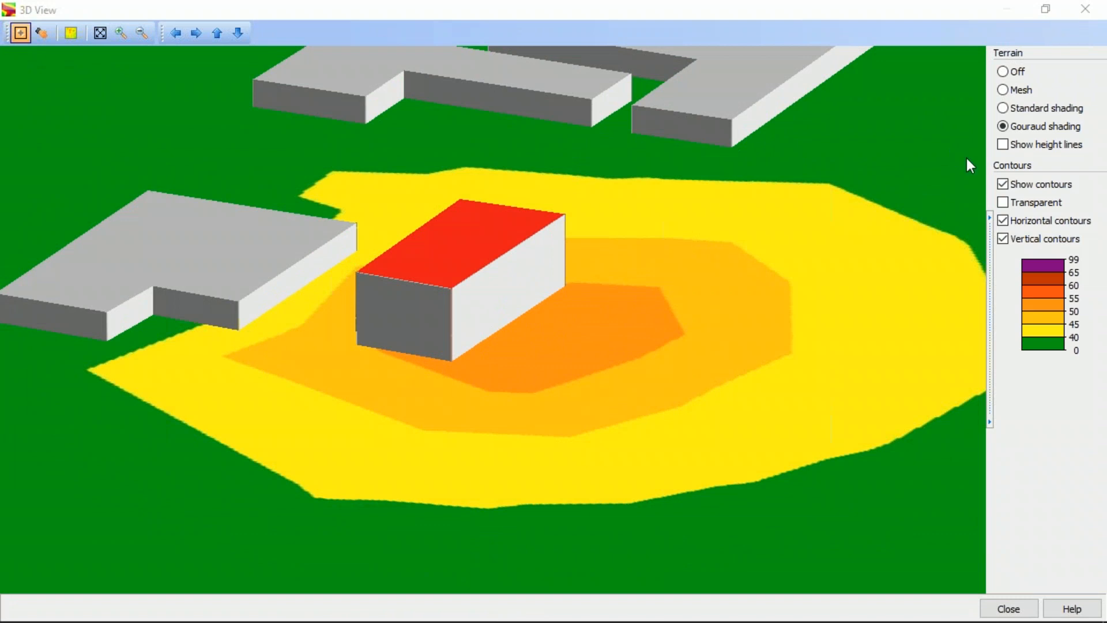
- Hide and show the horizontal contours in the 3D view to compare the building's facade with and without them
{"action": "left_click", "coordinate": [1006, 225]}
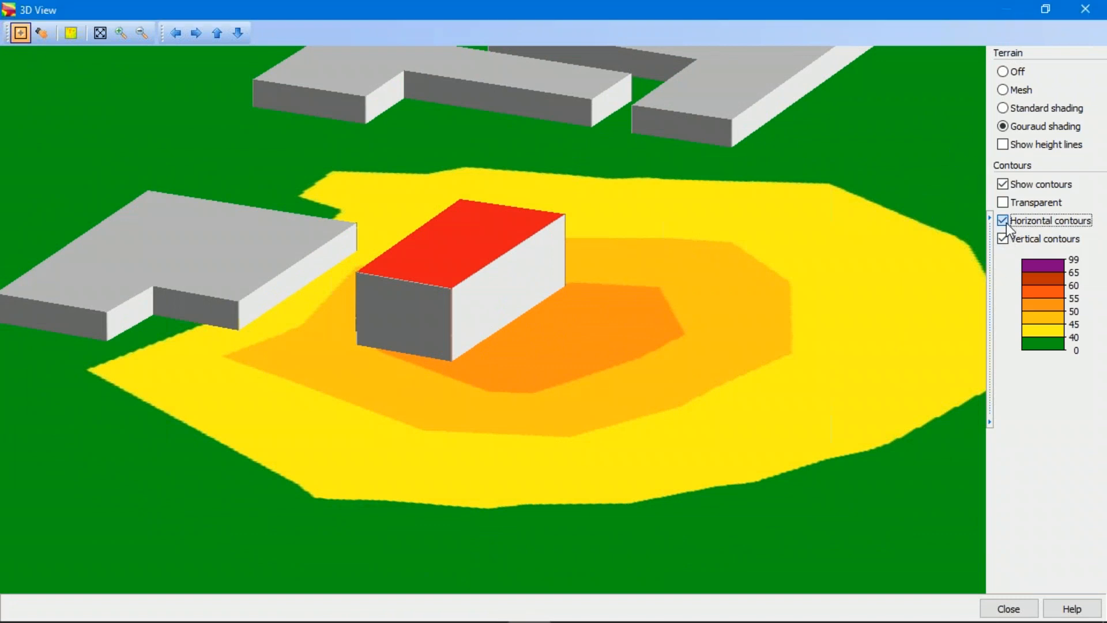
{"action": "left_click", "coordinate": [1004, 221]}
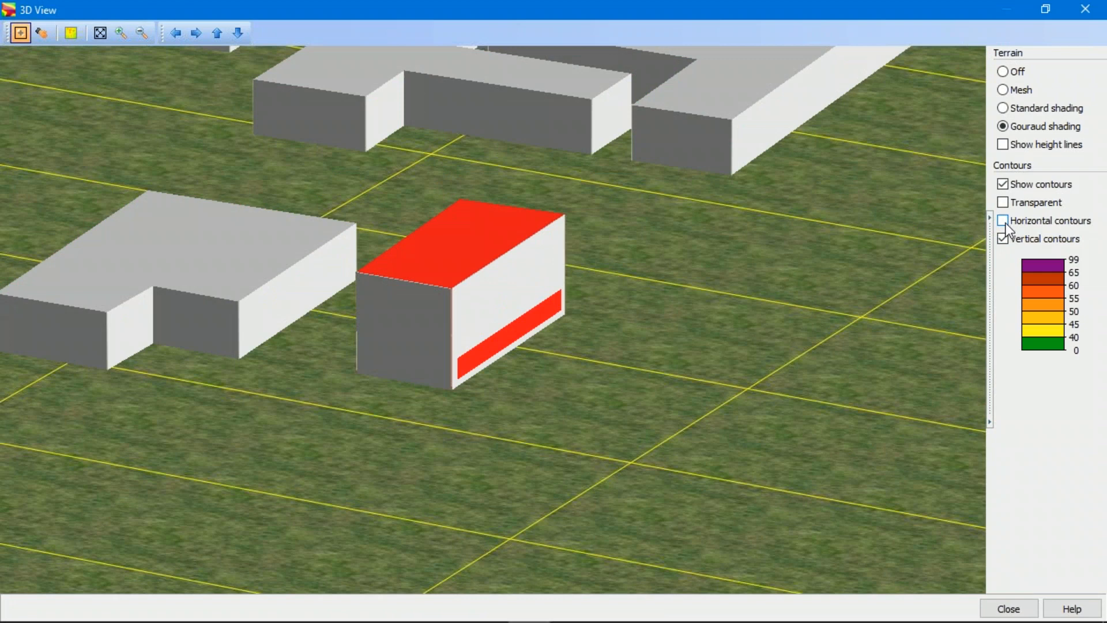
{"action": "left_click", "coordinate": [1004, 223]}
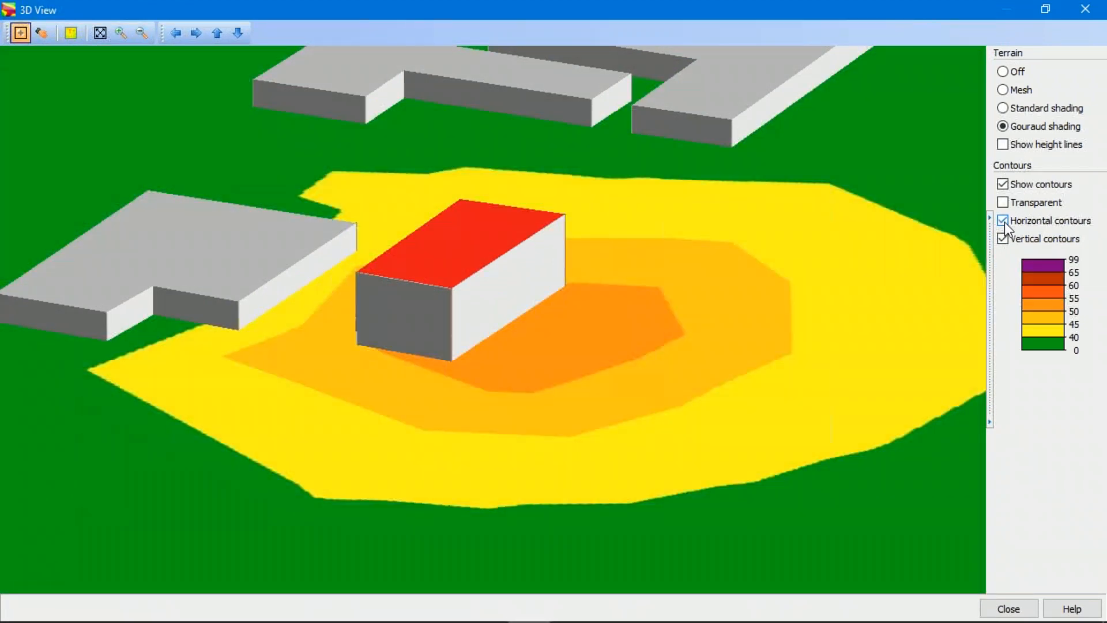
{"action": "left_click", "coordinate": [1004, 222]}
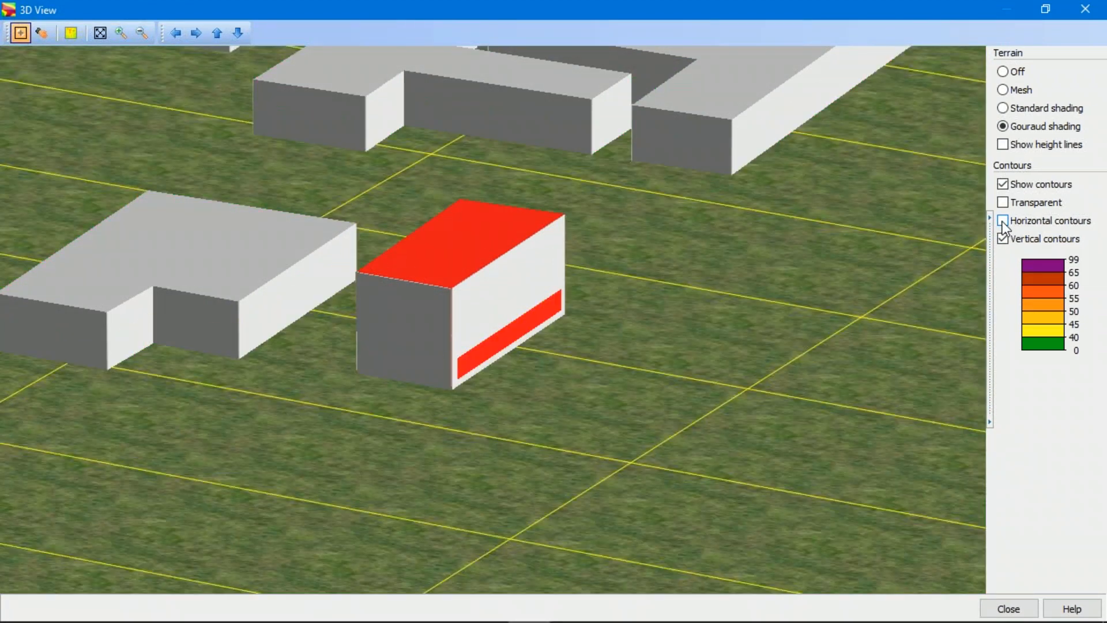
{"action": "left_click", "coordinate": [1004, 223]}
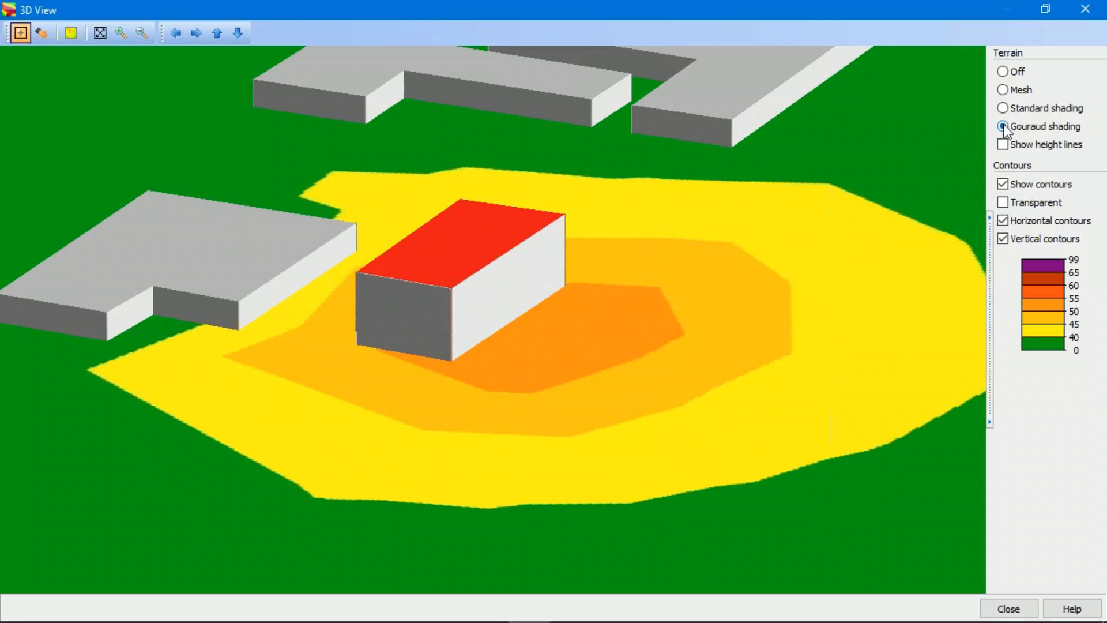
- Make the 3D contours transparent, inspect the emitting facade through them and close the 3D view
{"action": "left_click", "coordinate": [1004, 202]}
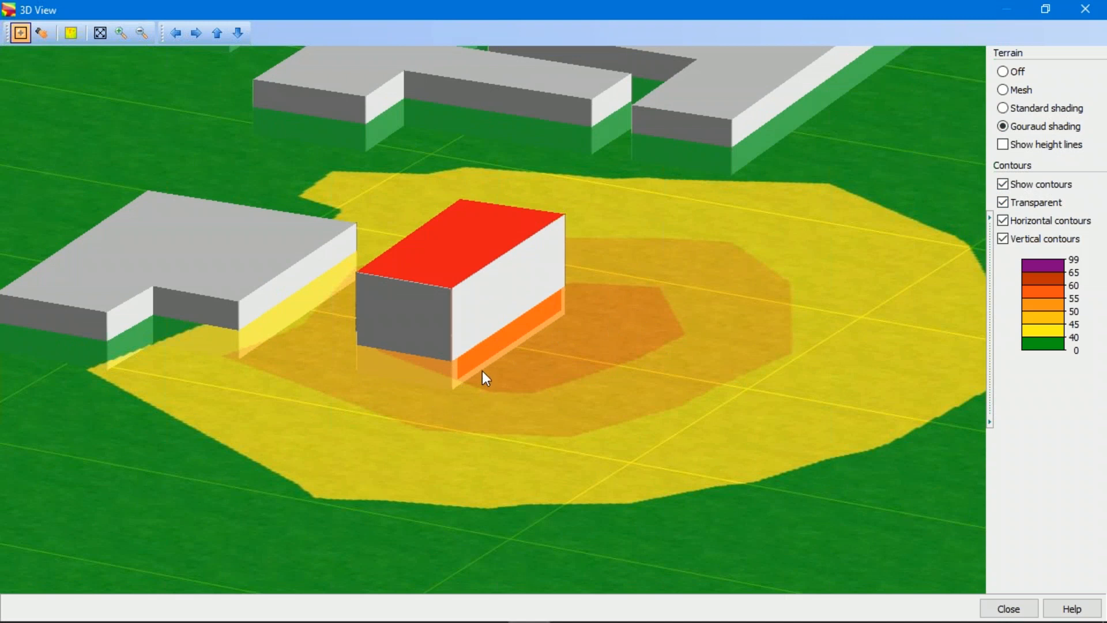
{"action": "scroll", "coordinate": [482, 370], "scroll_direction": "up", "scroll_amount": 3}
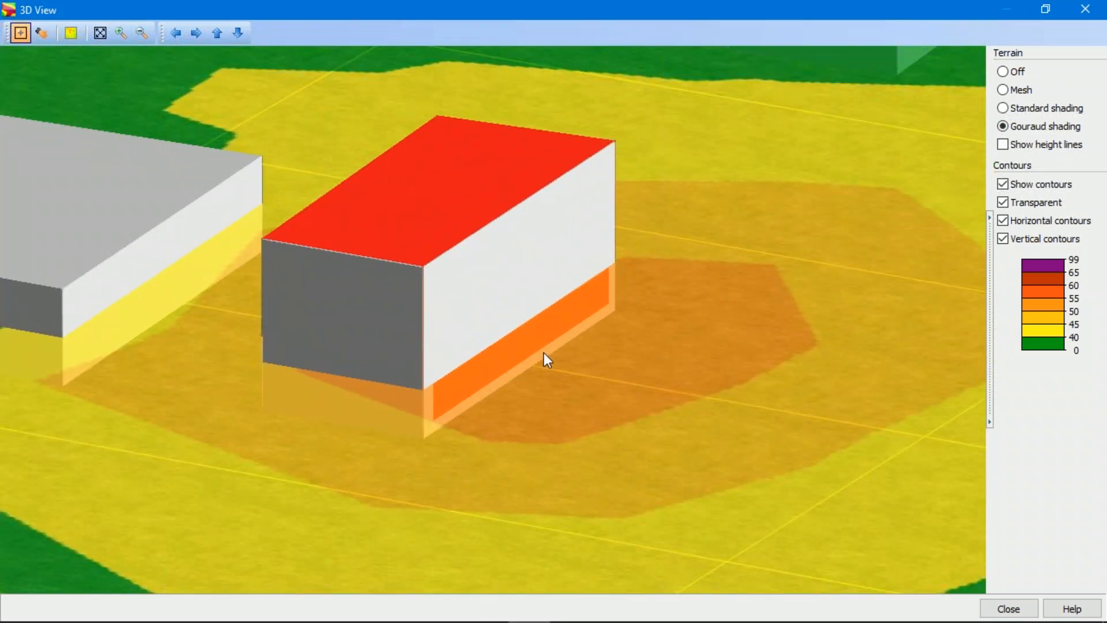
{"action": "left_click", "coordinate": [1085, 9]}
- Check the contour calculation height in the calculation settings and leave the dialog without changes
{"action": "left_click", "coordinate": [231, 28]}
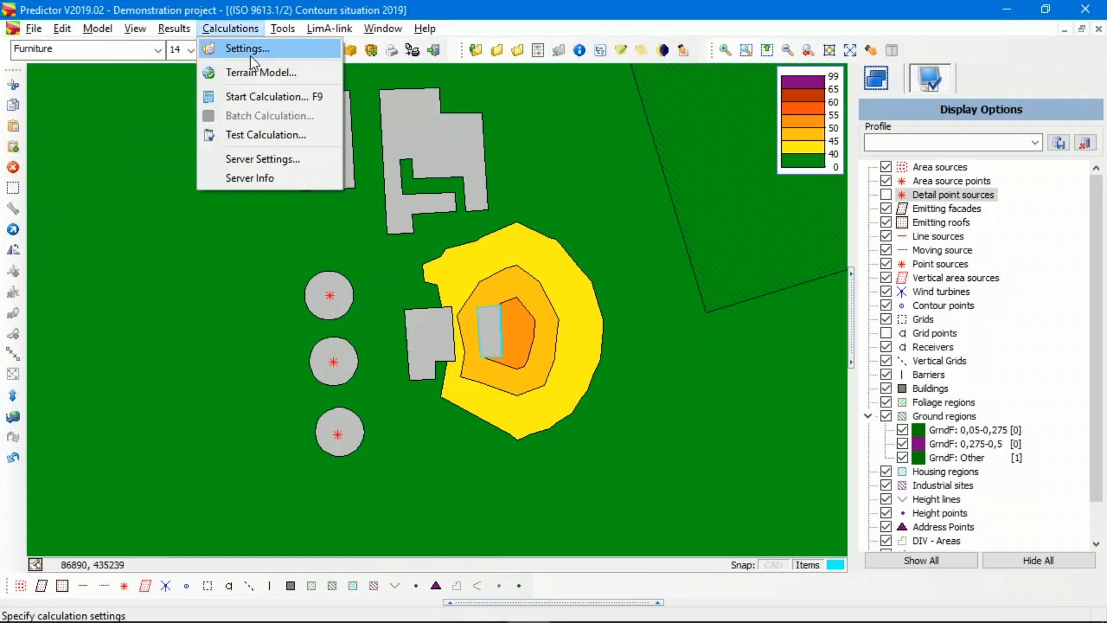
{"action": "left_click", "coordinate": [252, 49]}
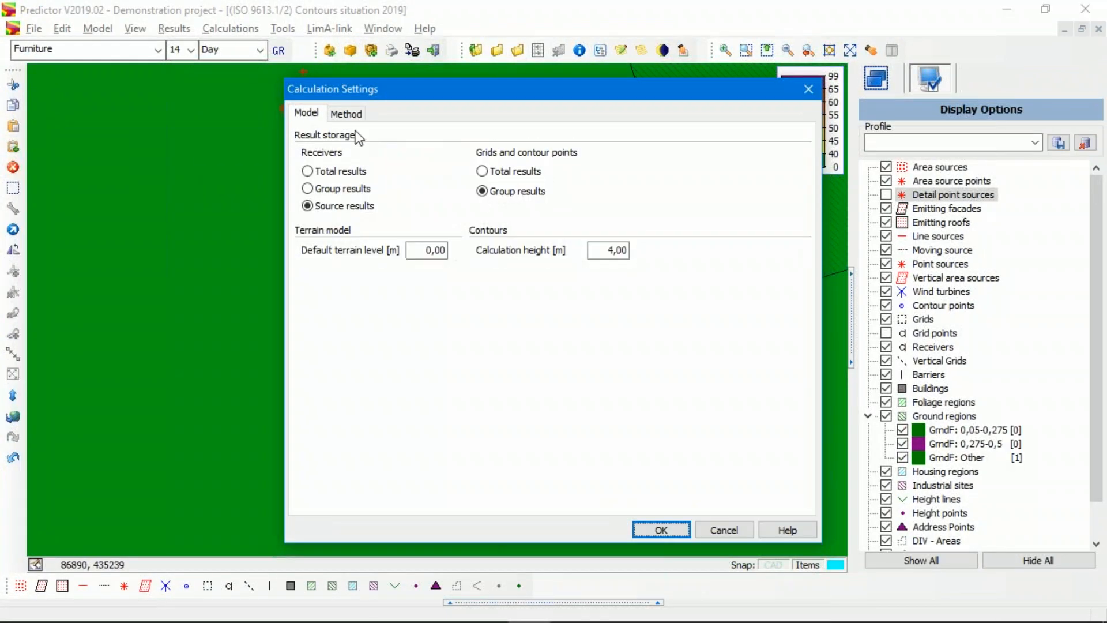
{"action": "left_click_drag", "start_coordinate": [593, 249], "coordinate": [663, 244]}
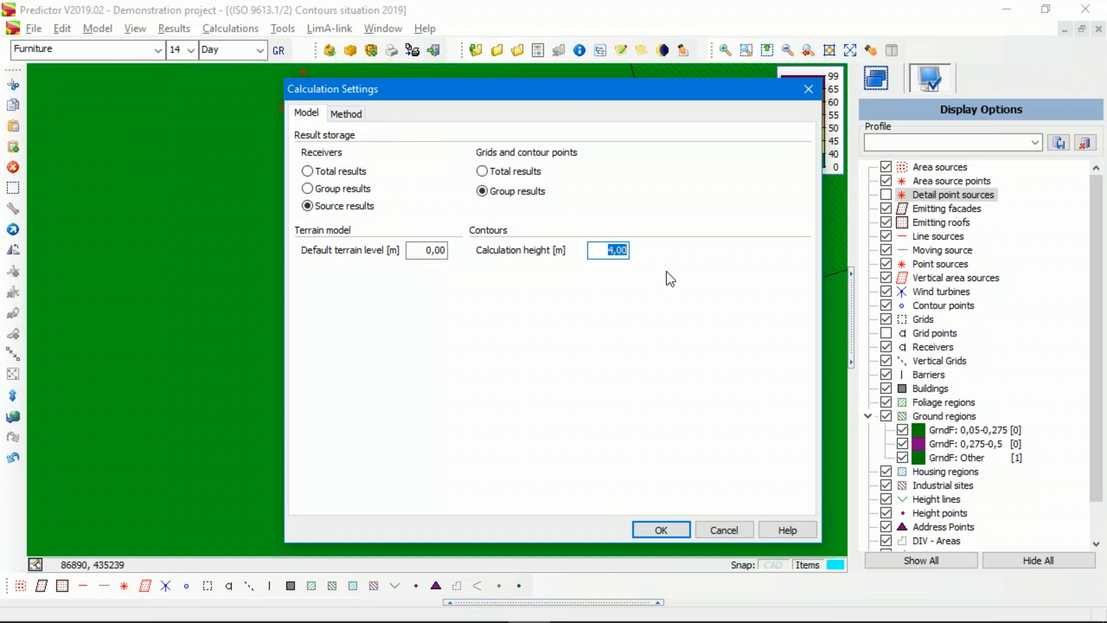
{"action": "left_click", "coordinate": [728, 530]}
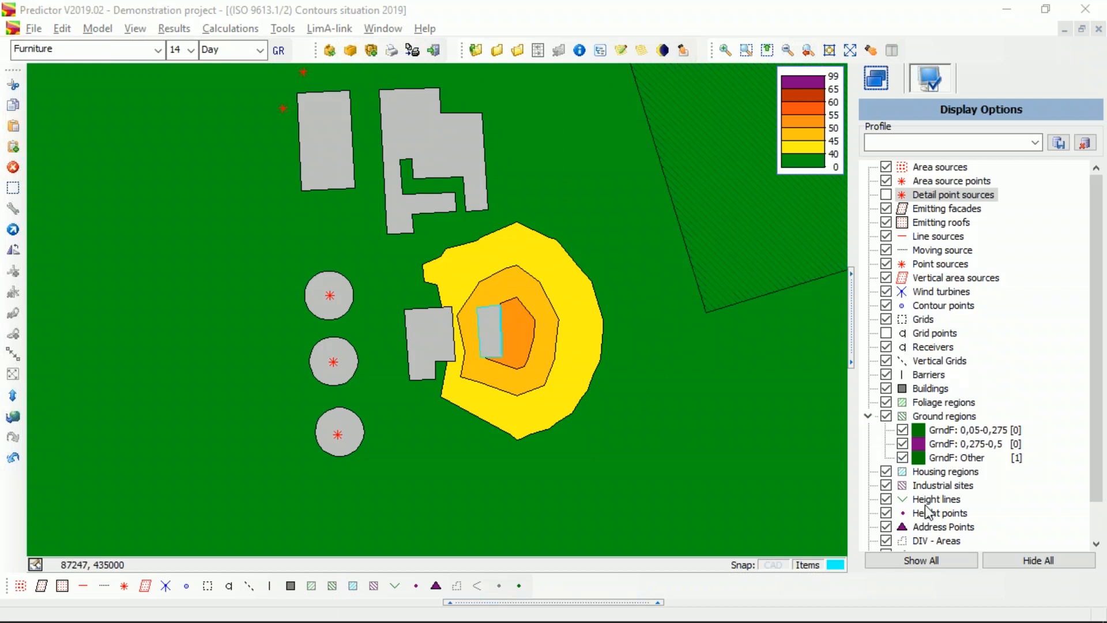
- Review the calculation methods offered for a new model, and cancel without creating or opening a model
{"action": "left_click", "coordinate": [477, 53]}
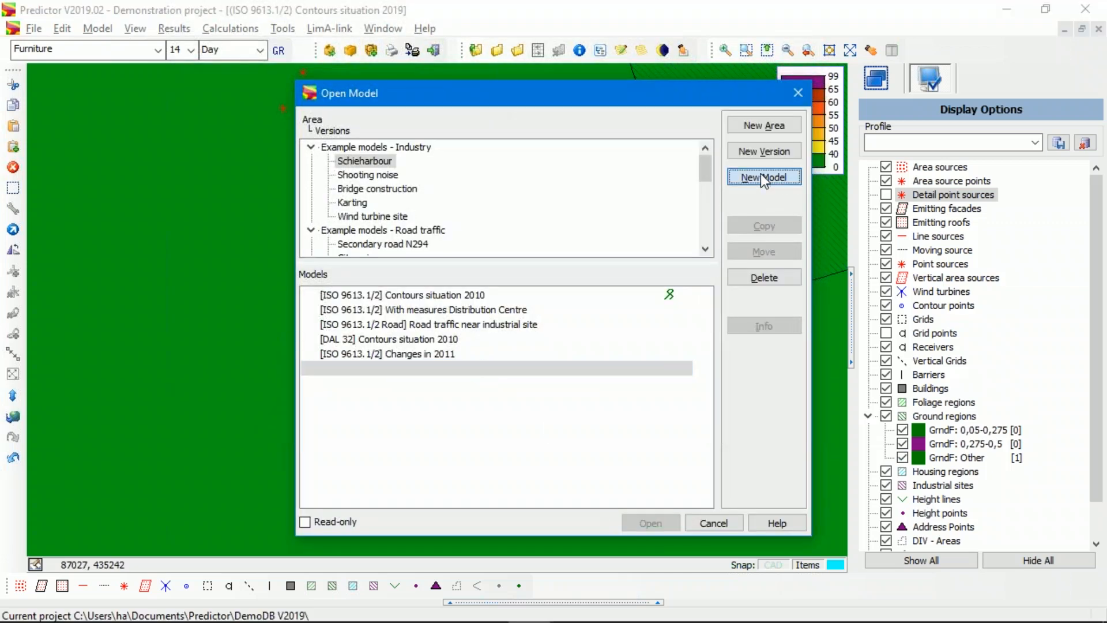
{"action": "left_click", "coordinate": [762, 178]}
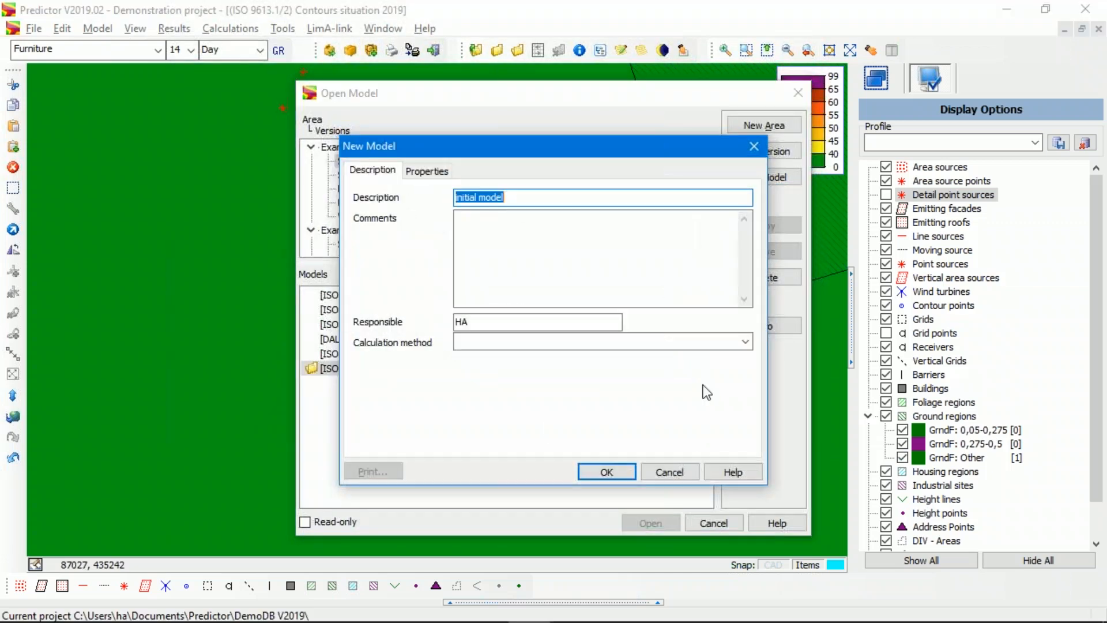
{"action": "left_click", "coordinate": [744, 344]}
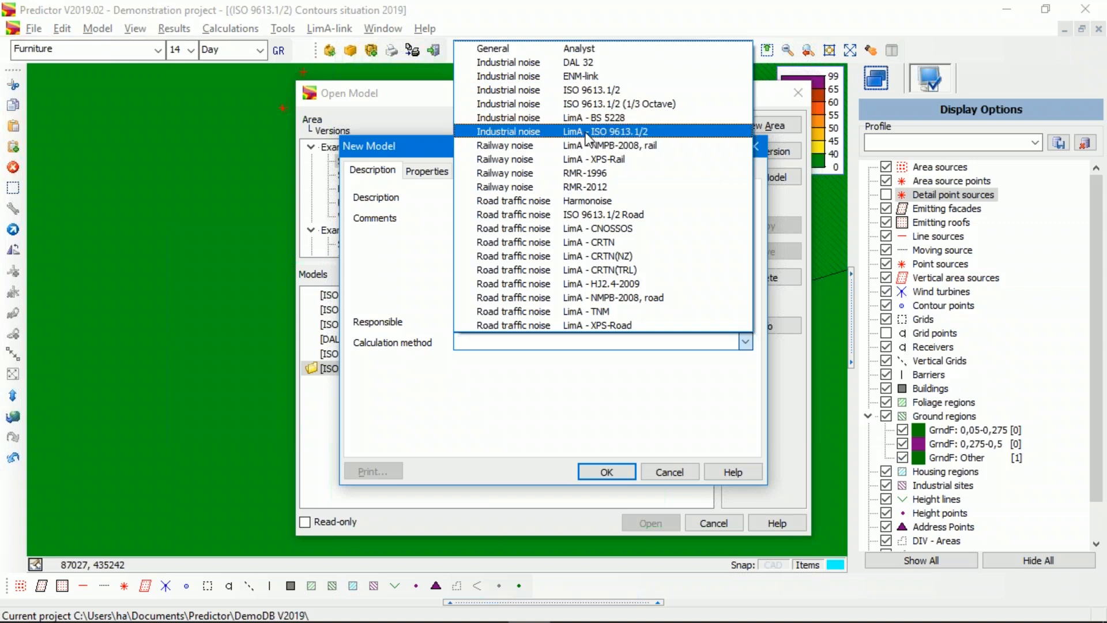
{"action": "left_click", "coordinate": [549, 407]}
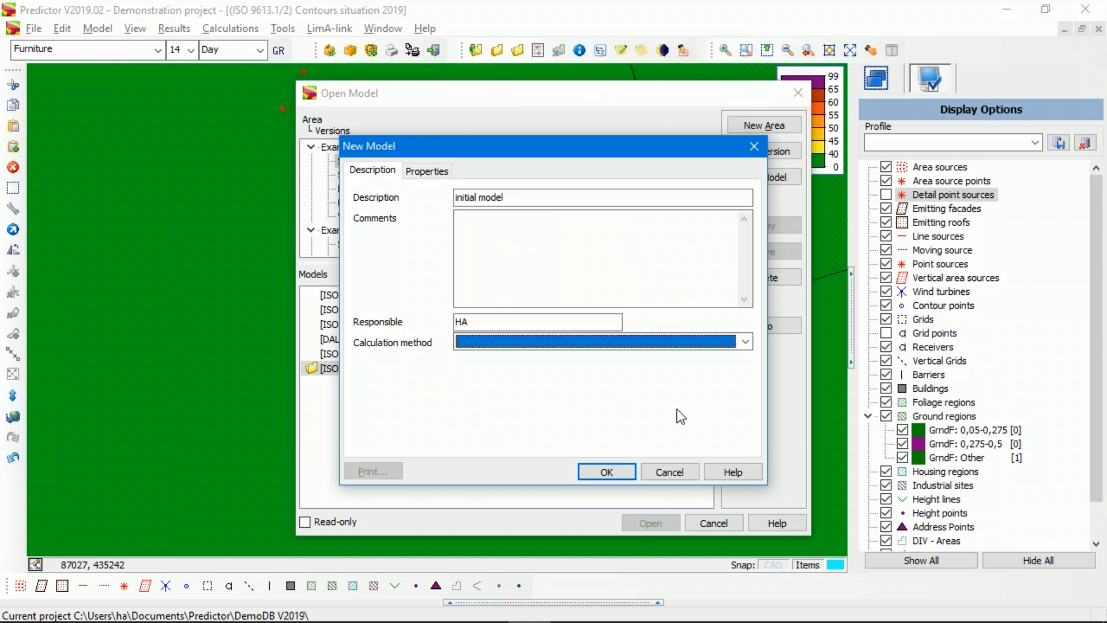
{"action": "left_click", "coordinate": [680, 470]}
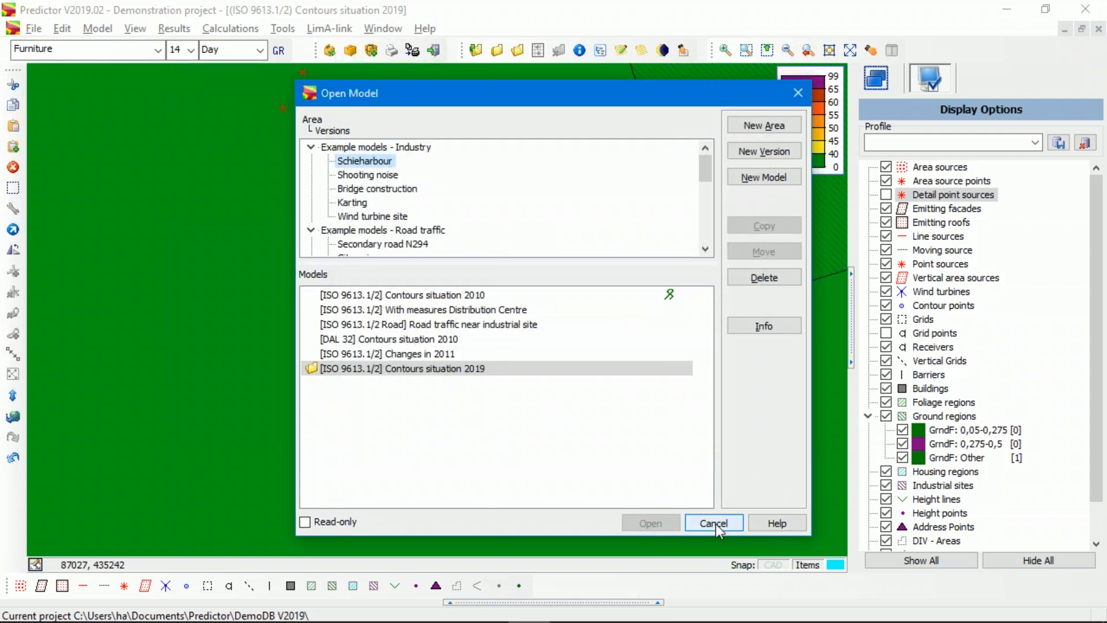
{"action": "left_click", "coordinate": [716, 523]}
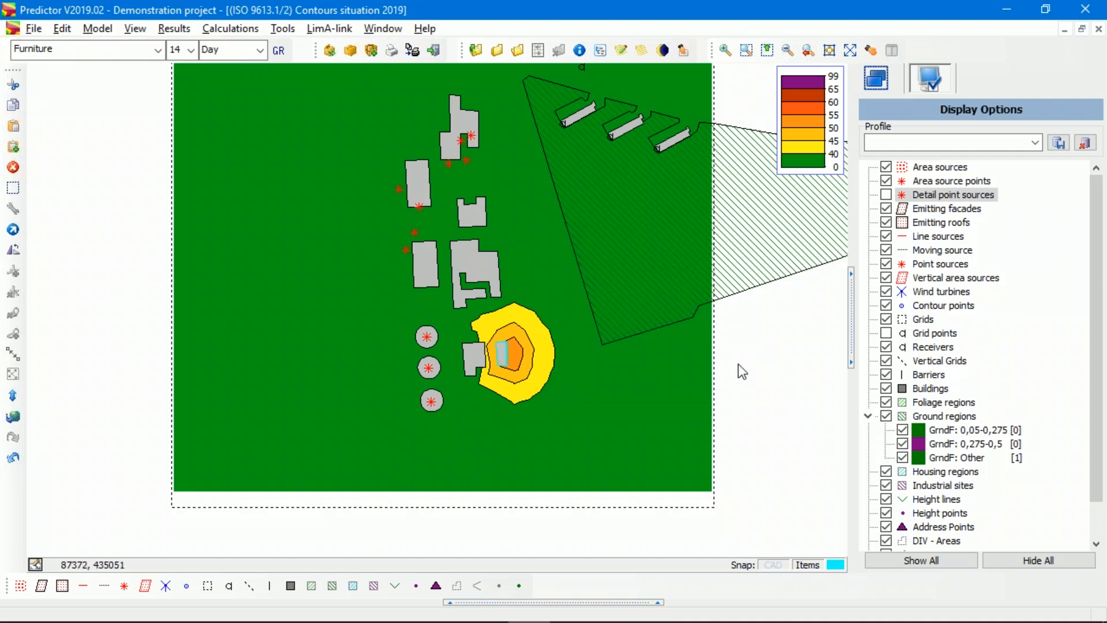
- Hide the contours and result labels on the model map
{"action": "scroll", "coordinate": [737, 369], "scroll_direction": "down", "scroll_amount": 3}
{"action": "left_click_drag", "start_coordinate": [591, 322], "coordinate": [433, 316]}
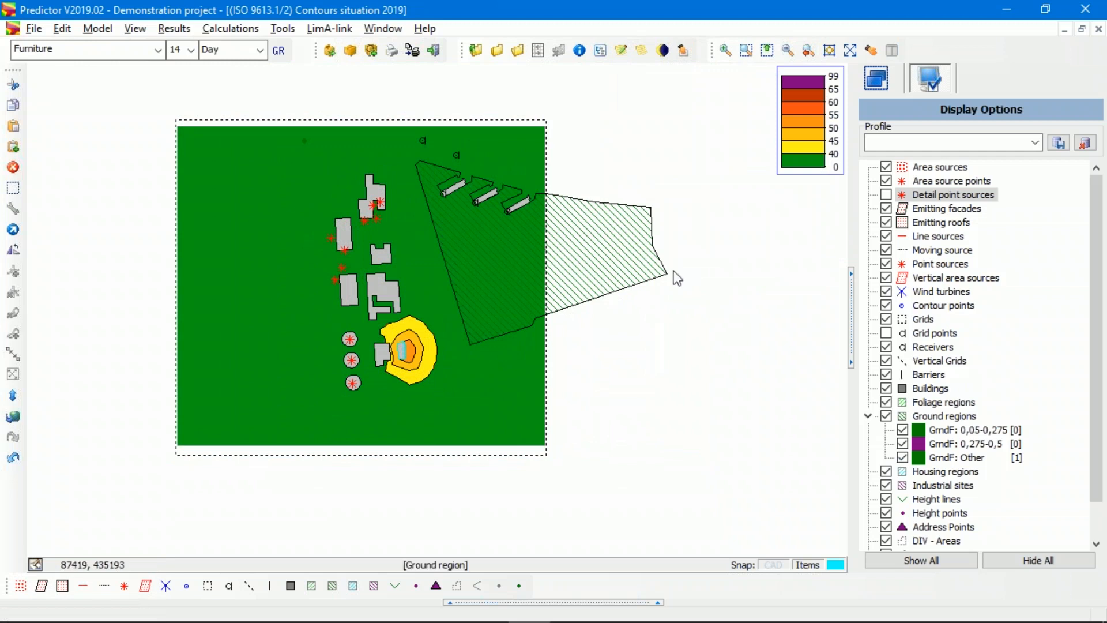
{"action": "left_click", "coordinate": [1007, 10]}
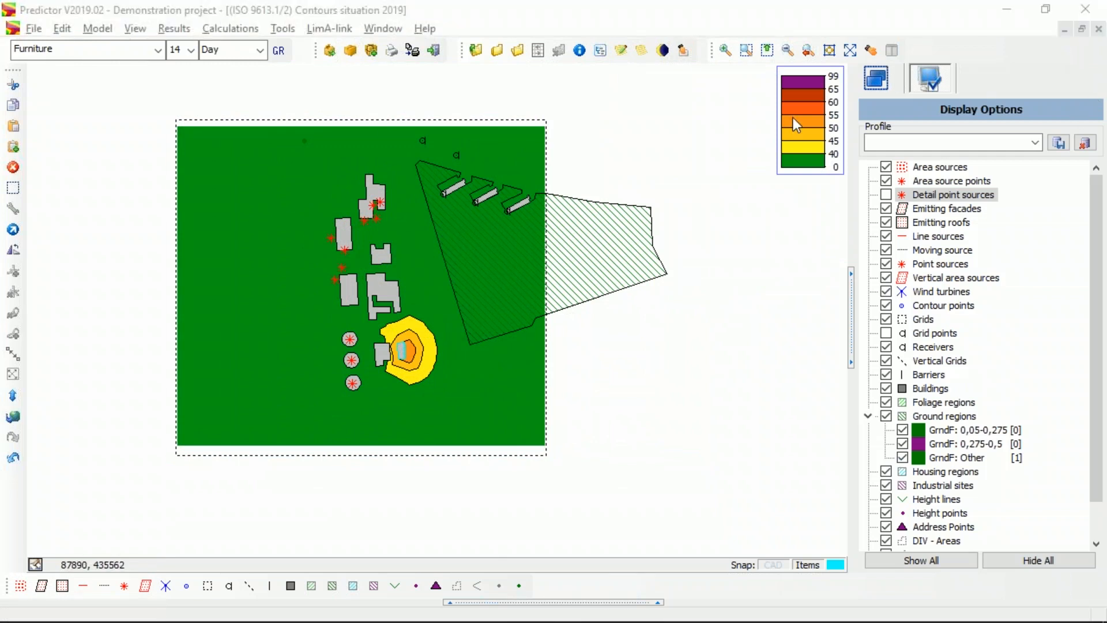
{"action": "left_click", "coordinate": [186, 33]}
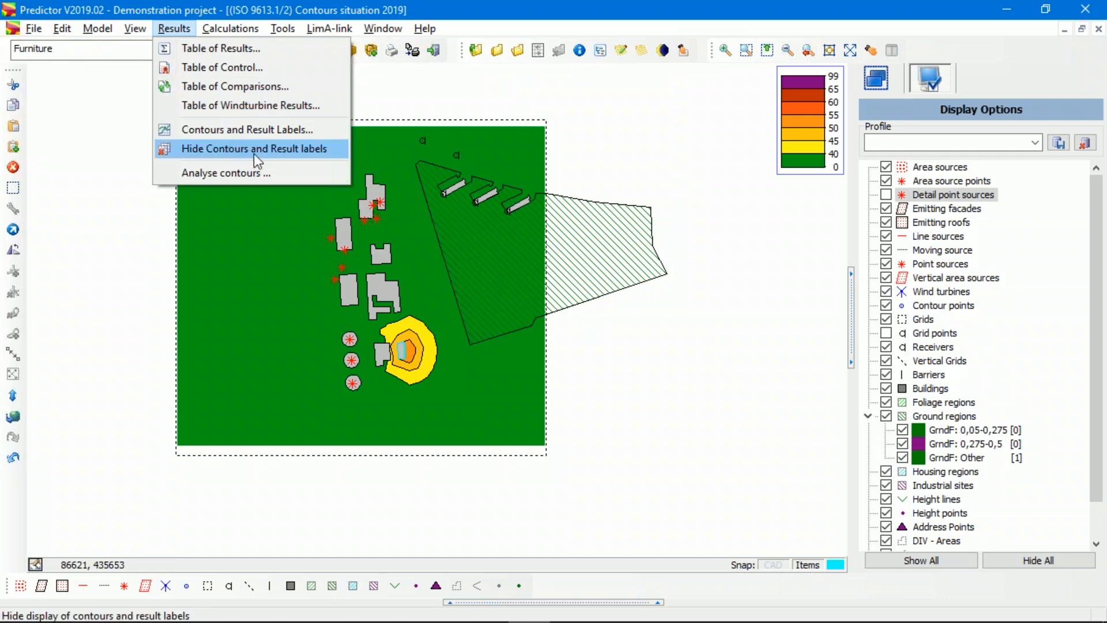
{"action": "left_click", "coordinate": [269, 152]}
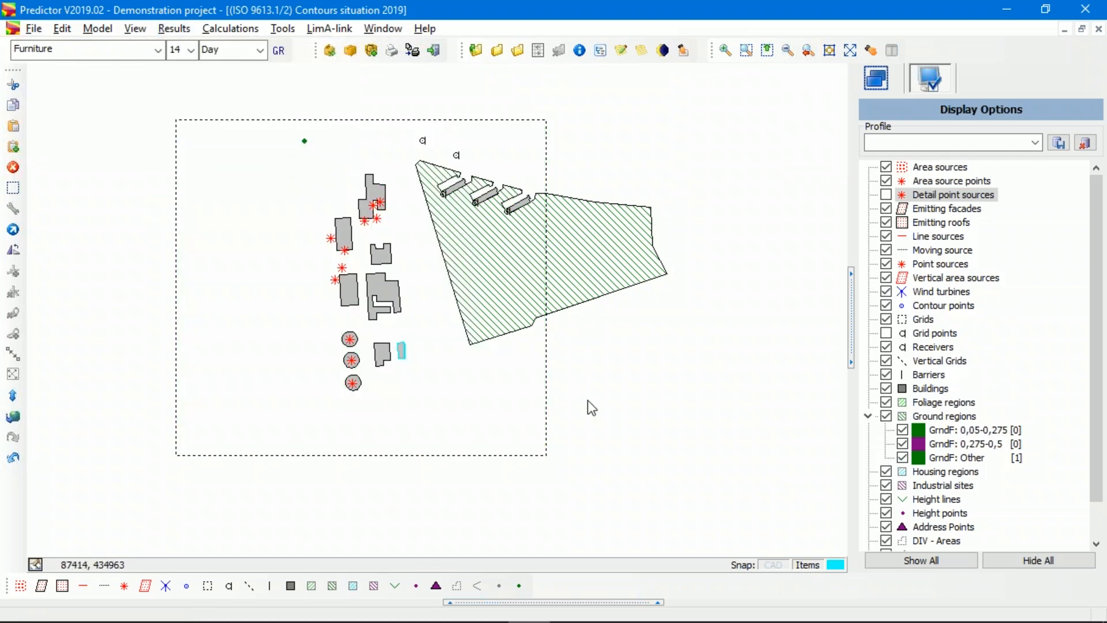
{"action": "scroll", "coordinate": [430, 377], "scroll_direction": "up", "scroll_amount": 3}
{"action": "left_click_drag", "start_coordinate": [395, 380], "coordinate": [531, 380]}
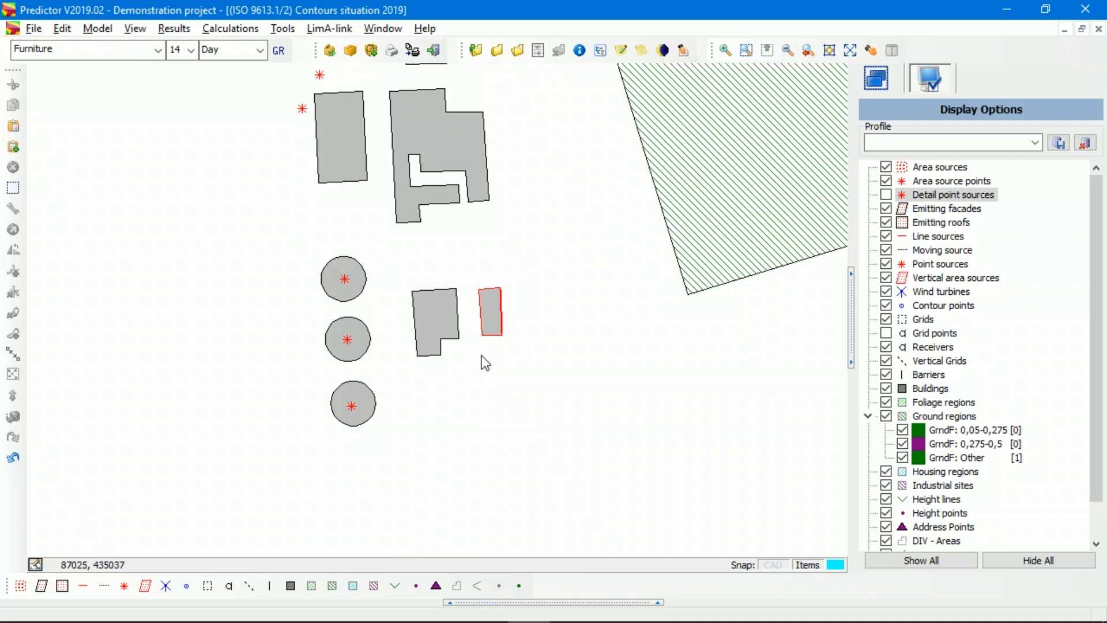
- Keep Furniture as the active group, start a new moving source and turn off snapping to items
{"action": "scroll", "coordinate": [480, 392], "scroll_direction": "up", "scroll_amount": 4}
{"action": "left_click_drag", "start_coordinate": [612, 254], "coordinate": [524, 302]}
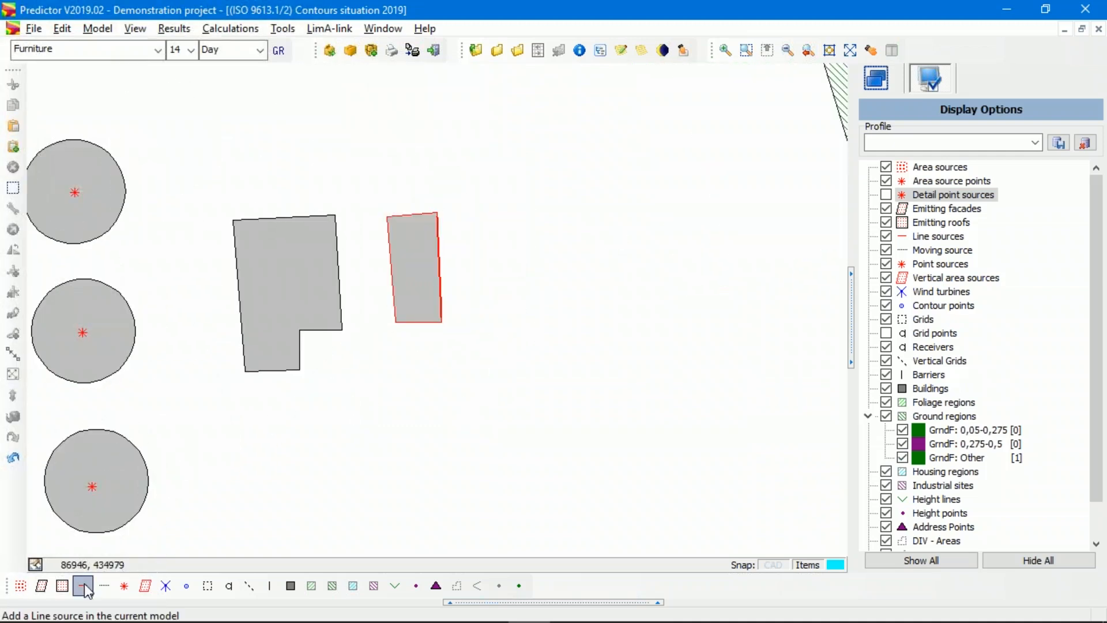
{"action": "left_click", "coordinate": [154, 51]}
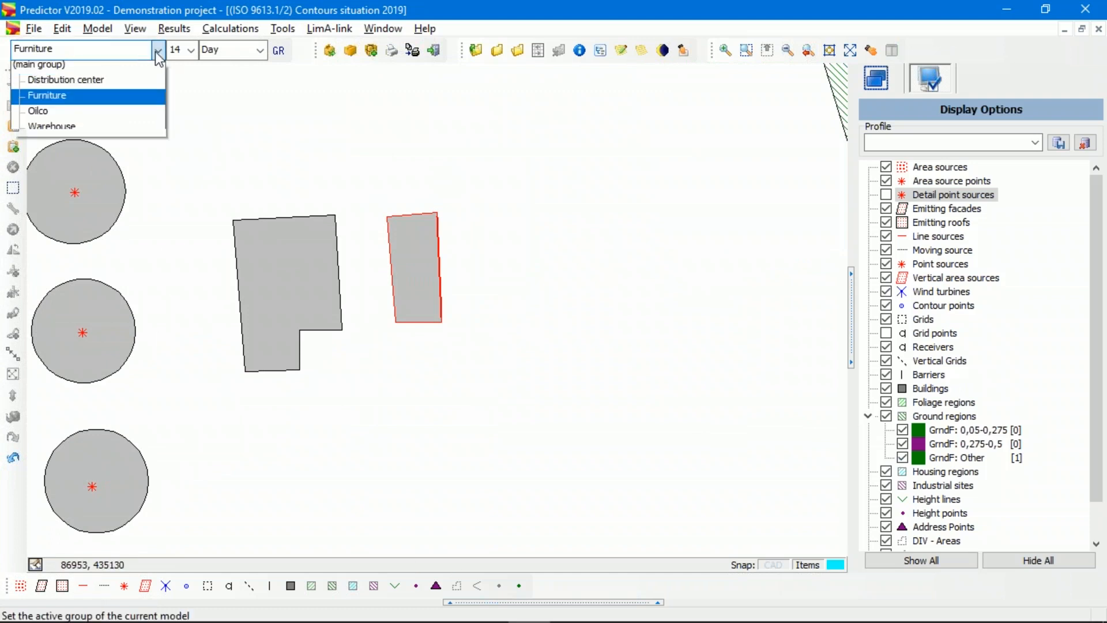
{"action": "left_click", "coordinate": [98, 101]}
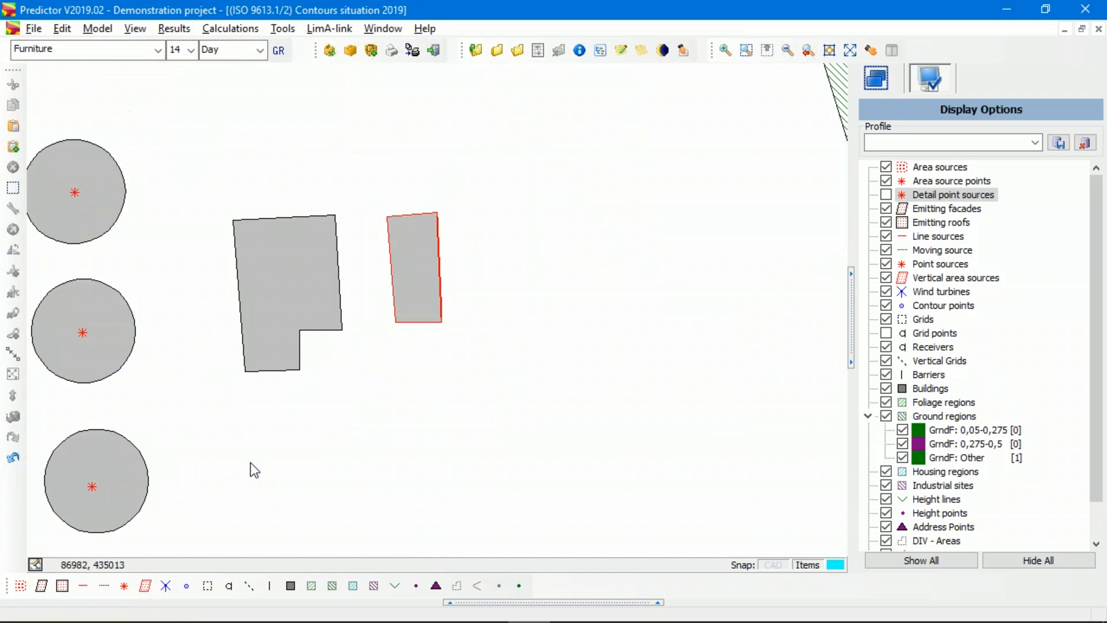
{"action": "left_click", "coordinate": [107, 586]}
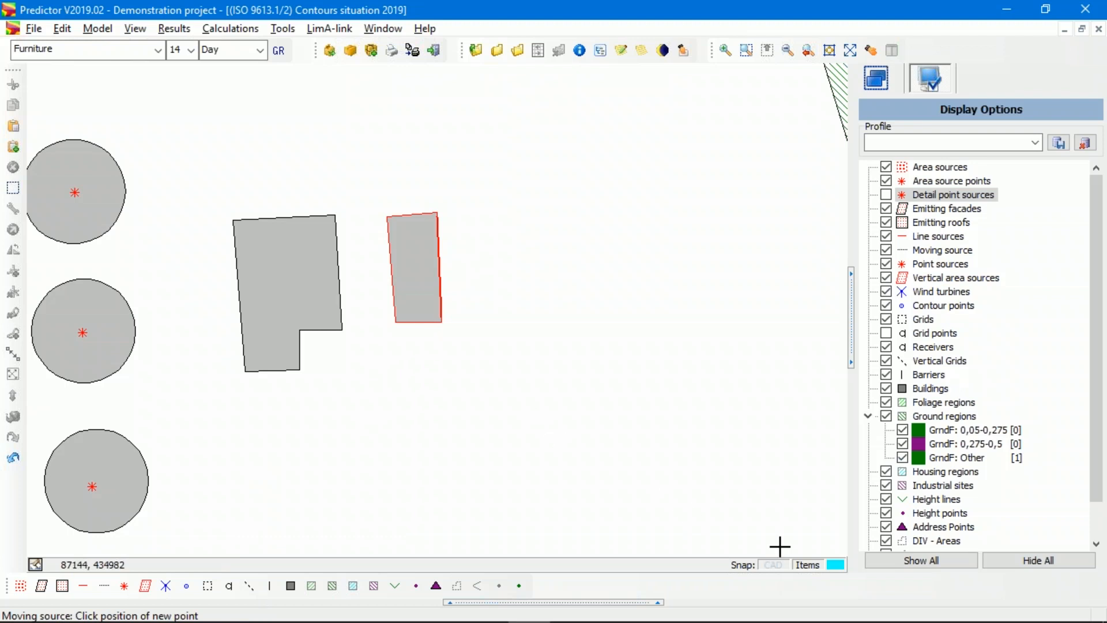
{"action": "left_click", "coordinate": [772, 565]}
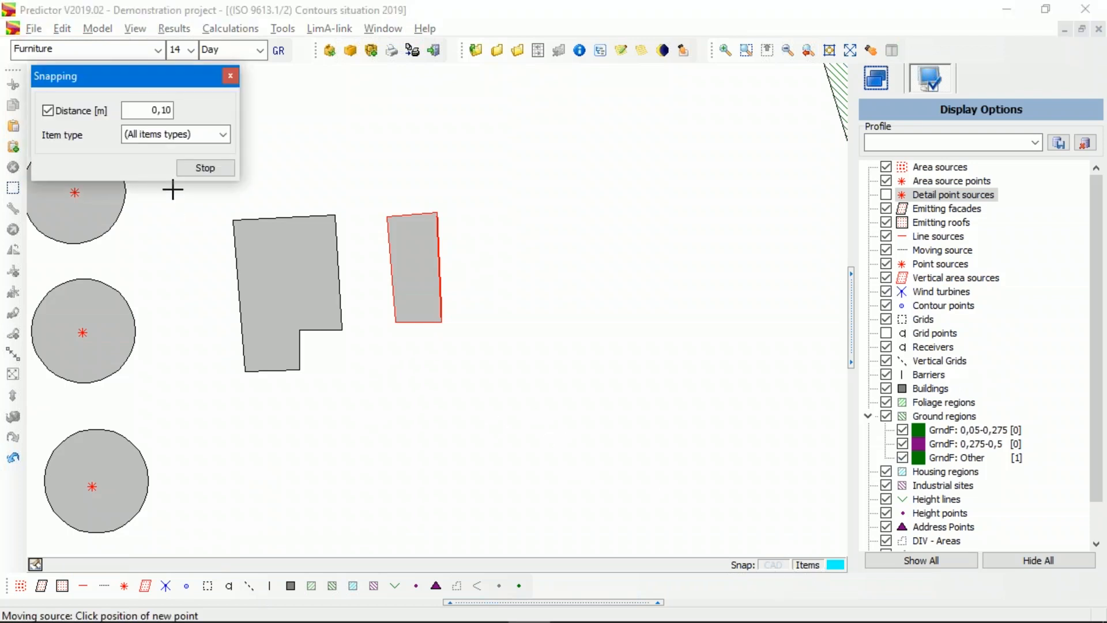
{"action": "left_click", "coordinate": [206, 170]}
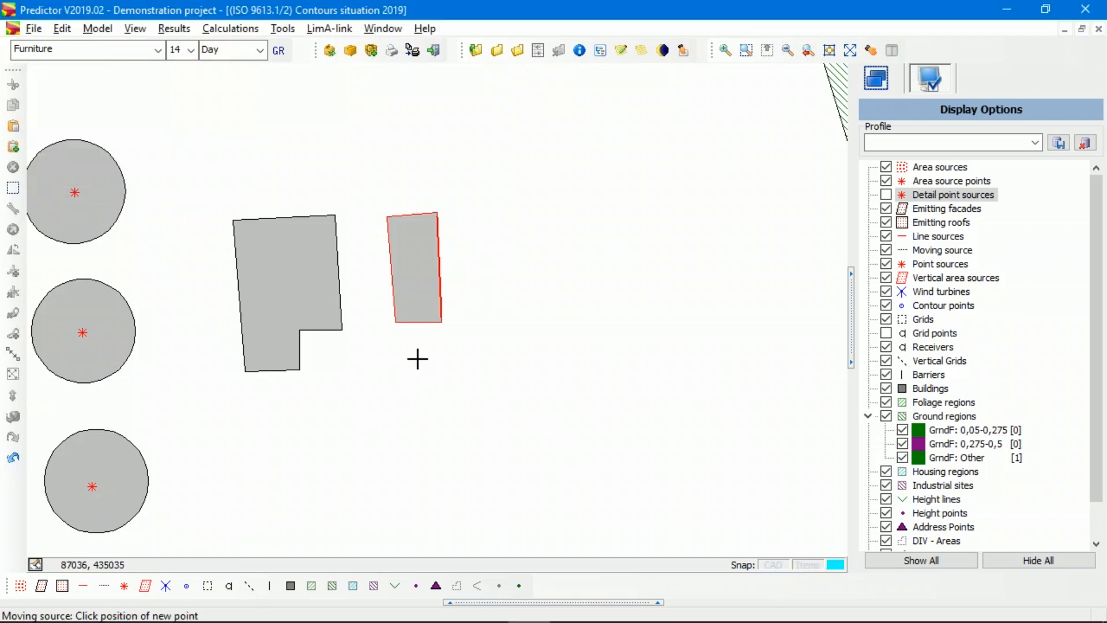
- Draw a moving source route about 92 m long from the small building's south side, around its west side, to its north side
{"action": "left_click", "coordinate": [424, 327]}
{"action": "left_click", "coordinate": [424, 351]}
{"action": "left_click", "coordinate": [394, 357]}
{"action": "left_click", "coordinate": [369, 335]}
{"action": "left_click", "coordinate": [360, 274]}
{"action": "left_click", "coordinate": [360, 200]}
{"action": "left_click", "coordinate": [377, 184]}
{"action": "left_click", "coordinate": [404, 190]}
{"action": "left_click", "coordinate": [414, 200]}
{"action": "double_click", "coordinate": [414, 212]}
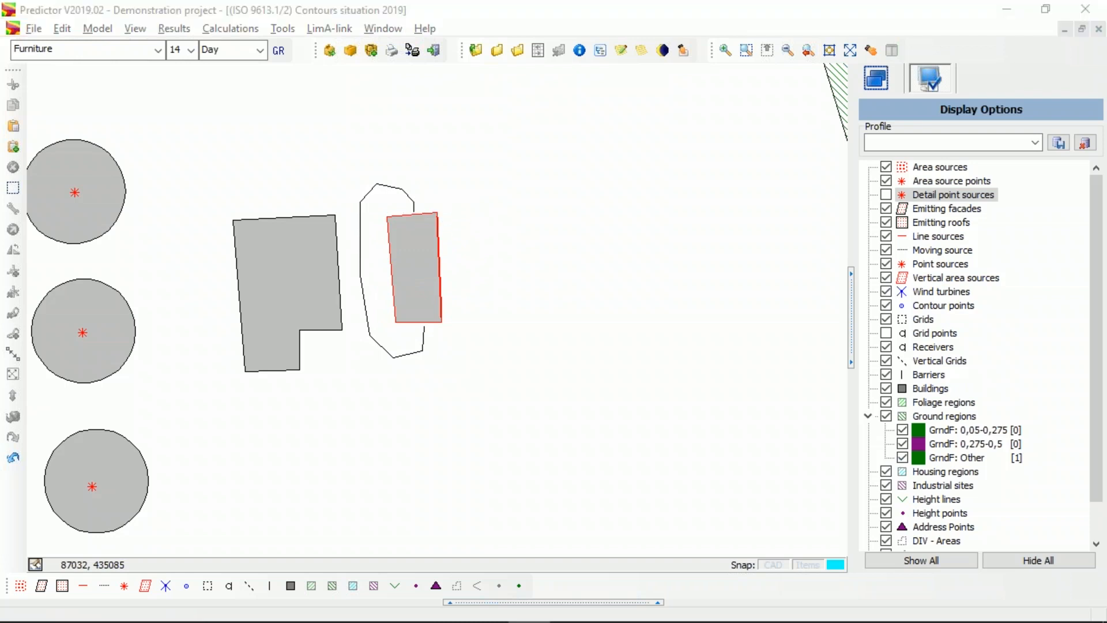
{"action": "left_click", "coordinate": [629, 411]}
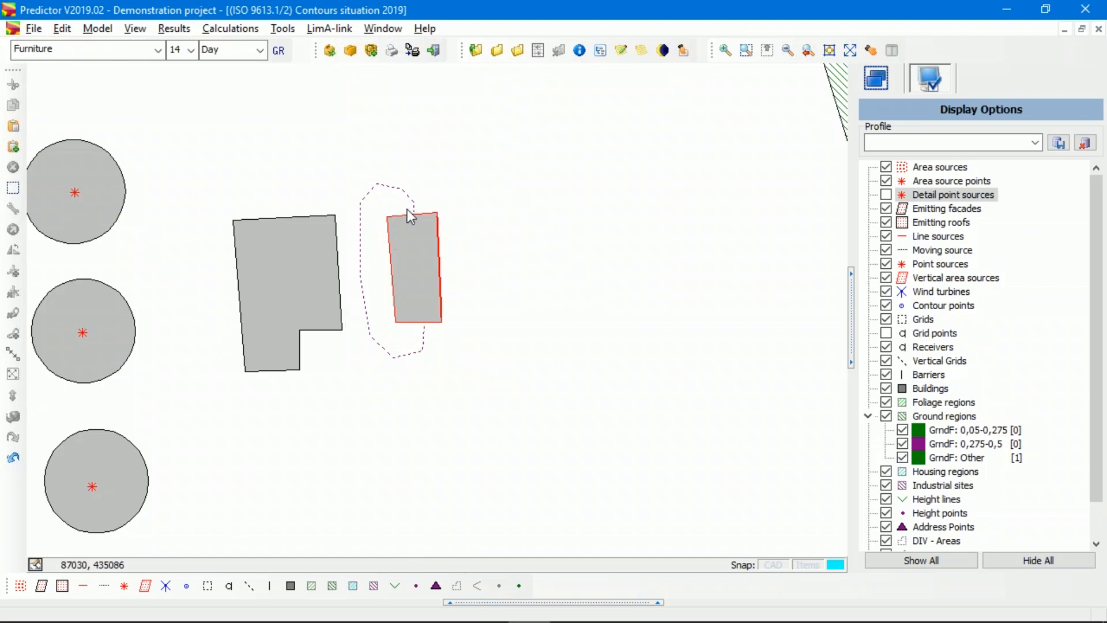
- Open the new moving source and review its coordinates, emission spectrum and velocity and flow properties
{"action": "double_click", "coordinate": [420, 351]}
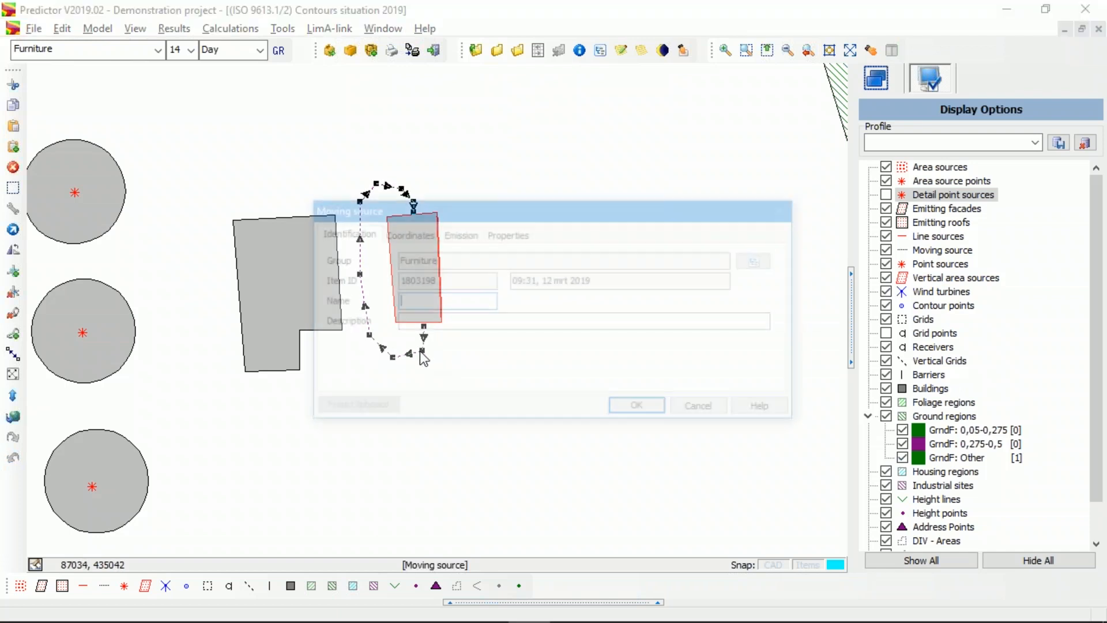
{"action": "left_click", "coordinate": [428, 235]}
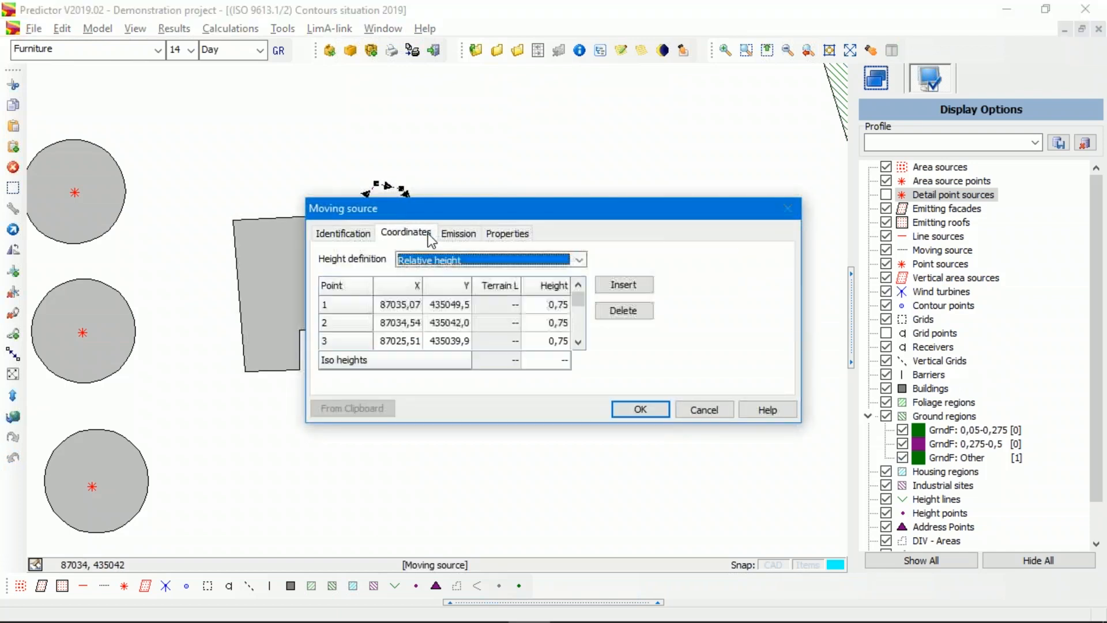
{"action": "left_click", "coordinate": [472, 233]}
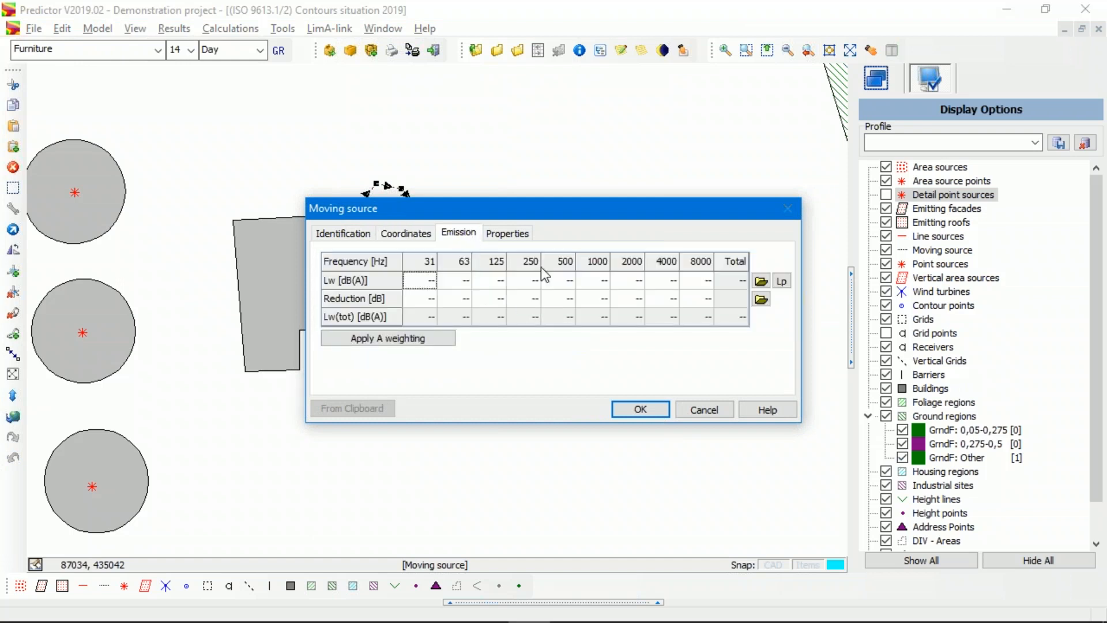
{"action": "left_click", "coordinate": [526, 237]}
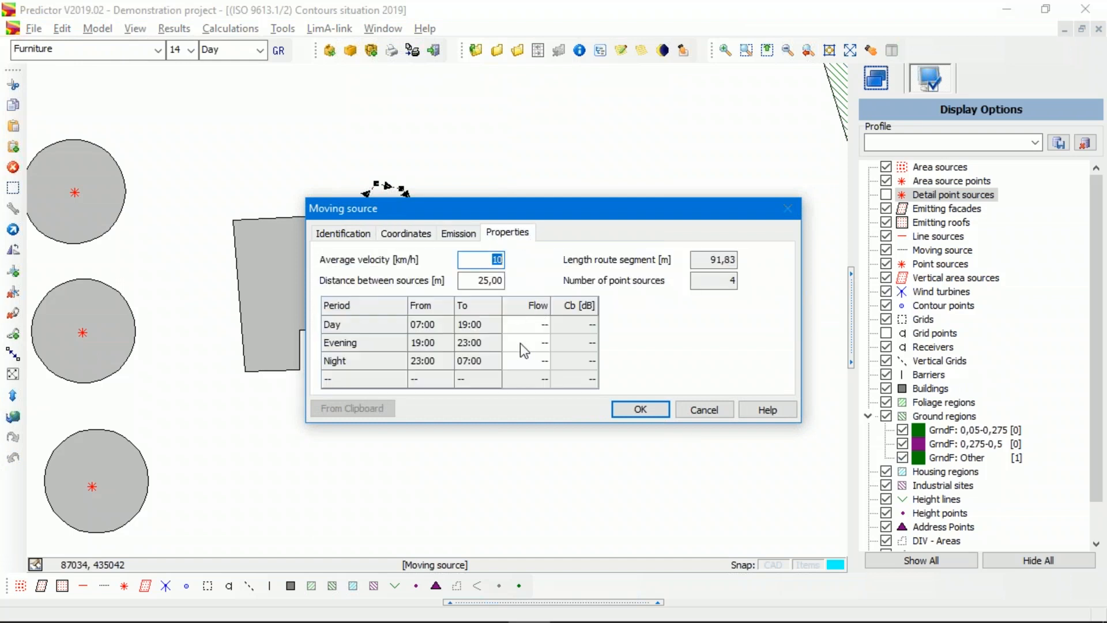
{"action": "left_click", "coordinate": [462, 237]}
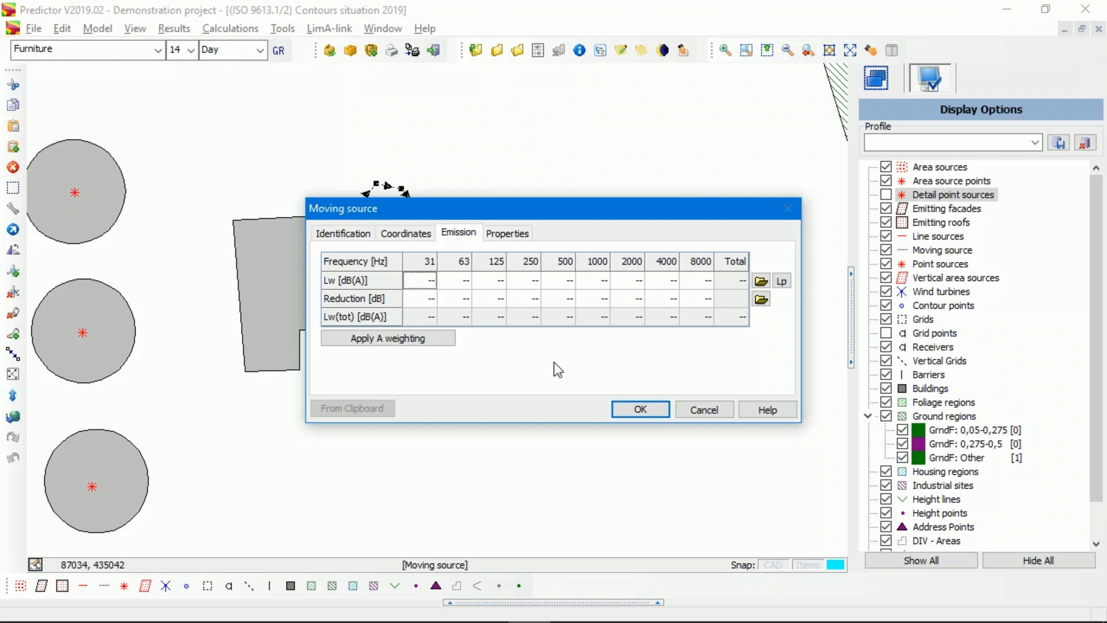
{"action": "left_click", "coordinate": [493, 236]}
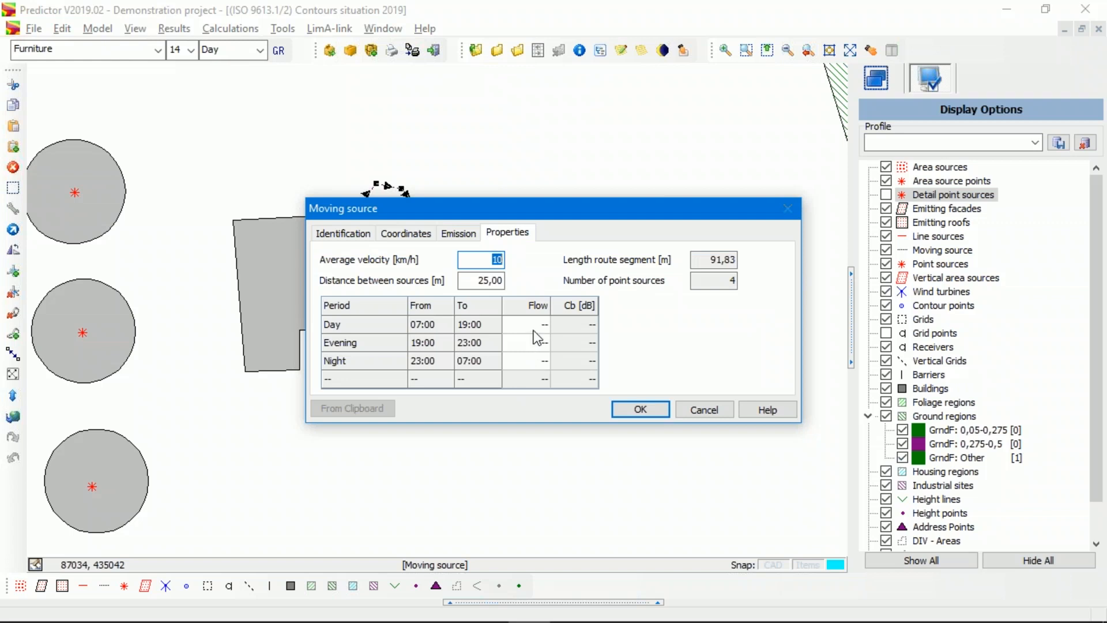
{"action": "left_click", "coordinate": [474, 236]}
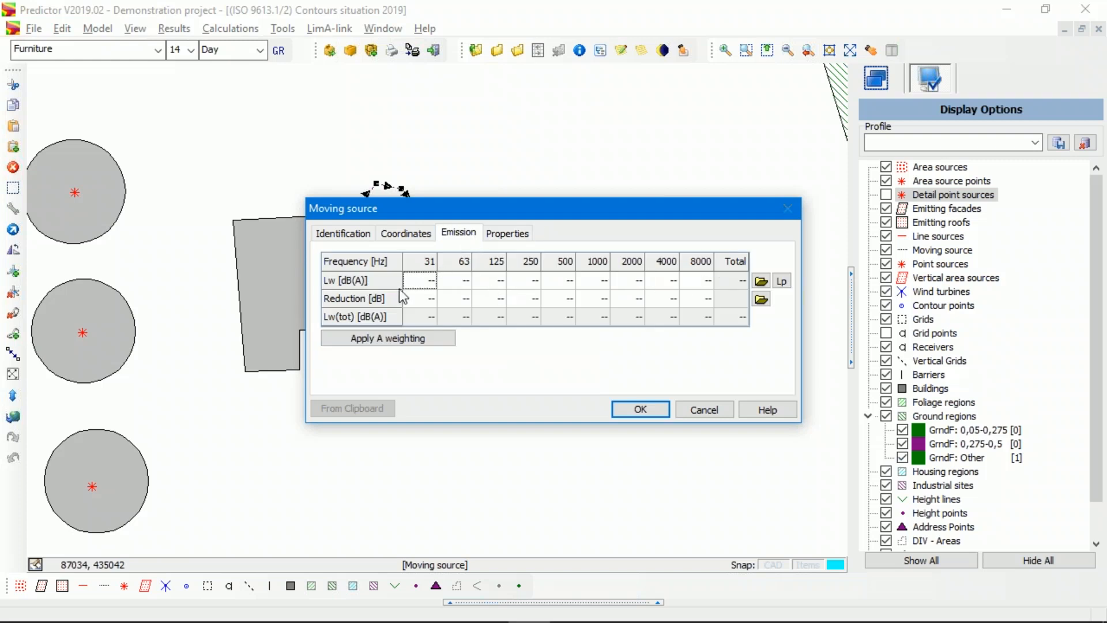
- Open the source power spectrum catalogue for Lw and examine the CNOSSOS-EU light, medium and heavy vehicle spectra
{"action": "left_click", "coordinate": [761, 282]}
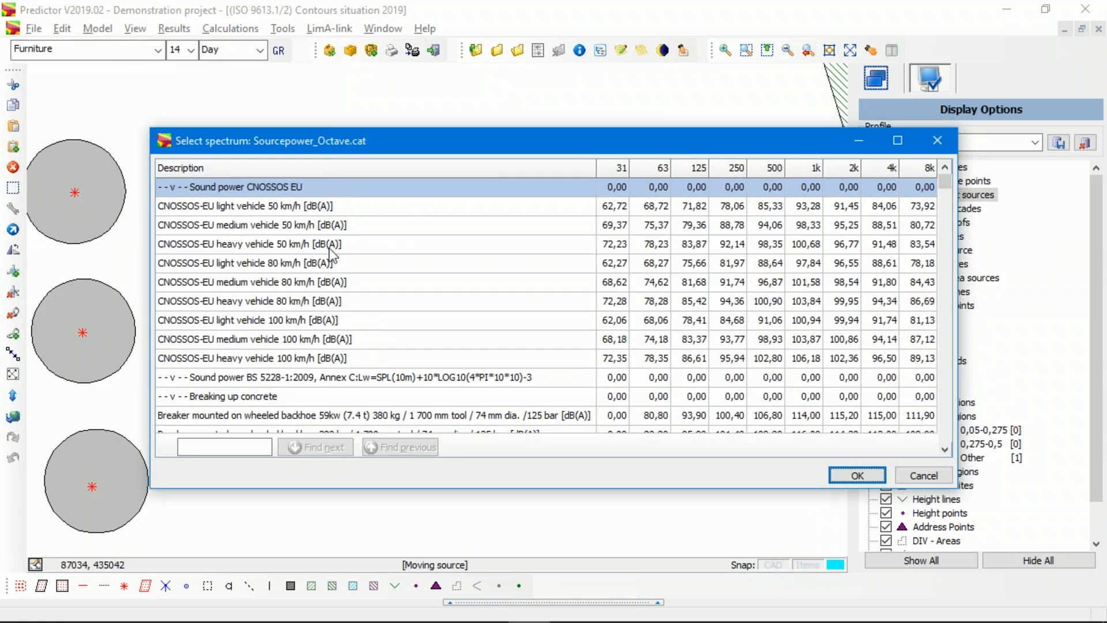
{"action": "left_click", "coordinate": [333, 203]}
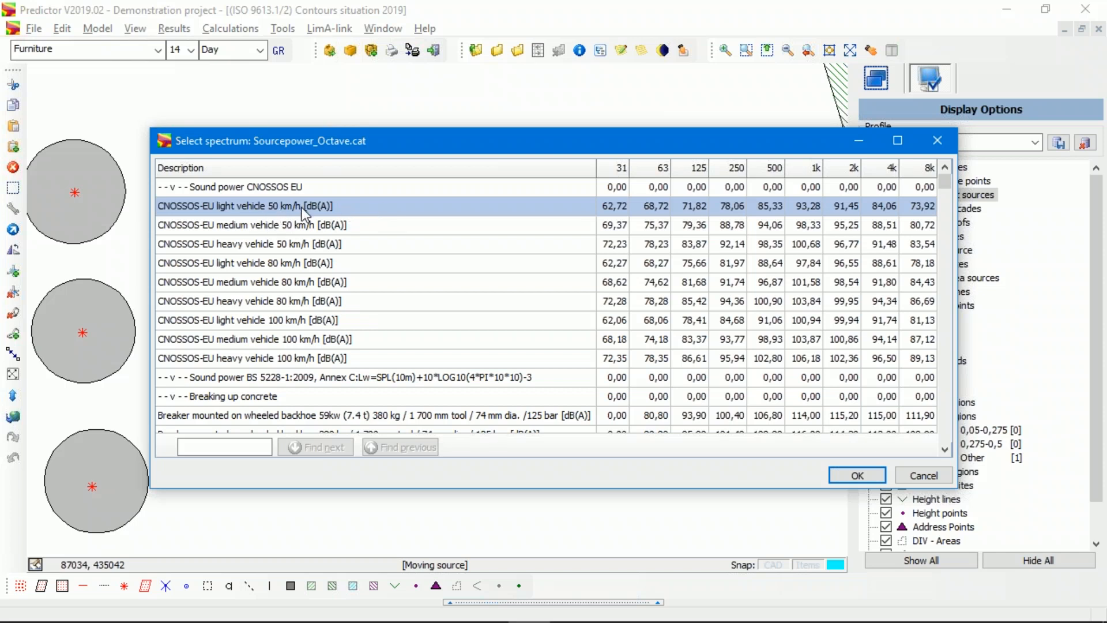
{"action": "left_click", "coordinate": [306, 226]}
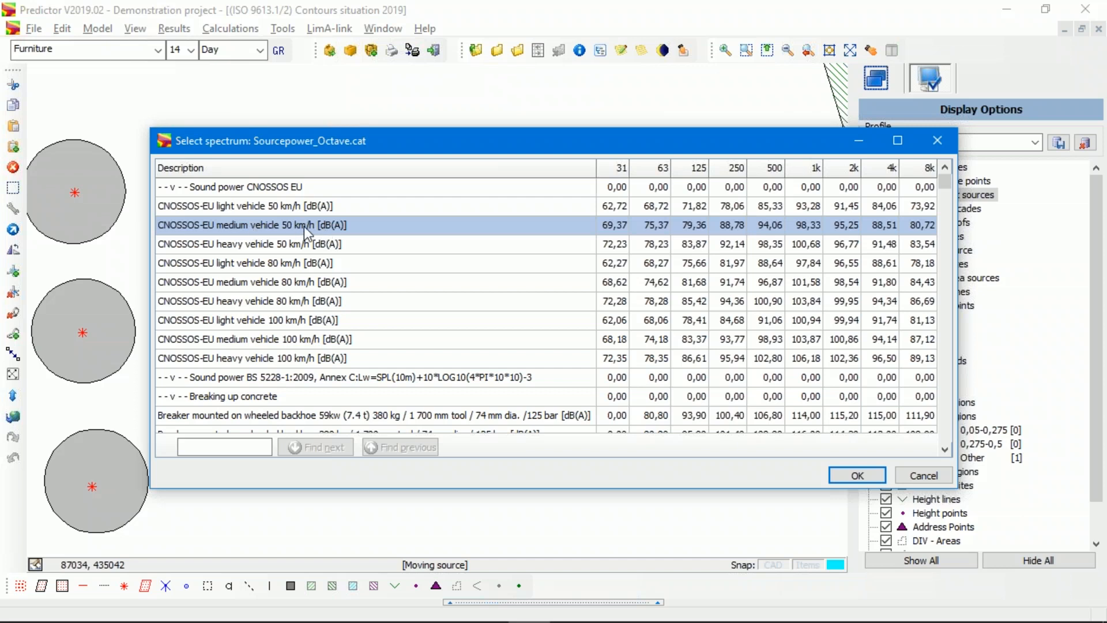
{"action": "left_click", "coordinate": [305, 244]}
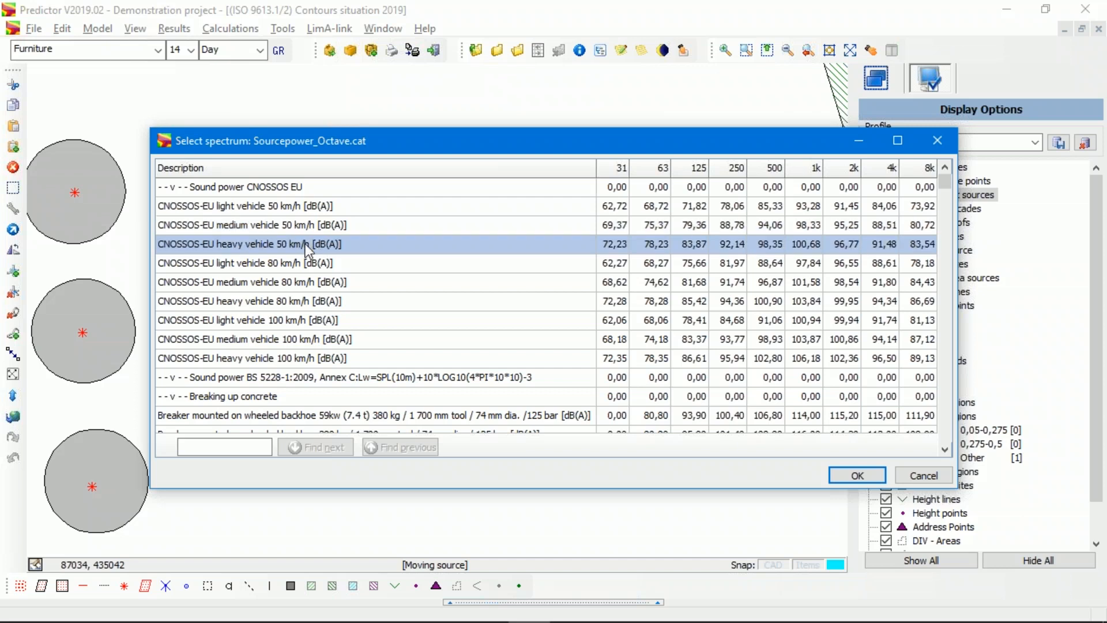
{"action": "left_click", "coordinate": [326, 264]}
{"action": "left_click", "coordinate": [334, 284]}
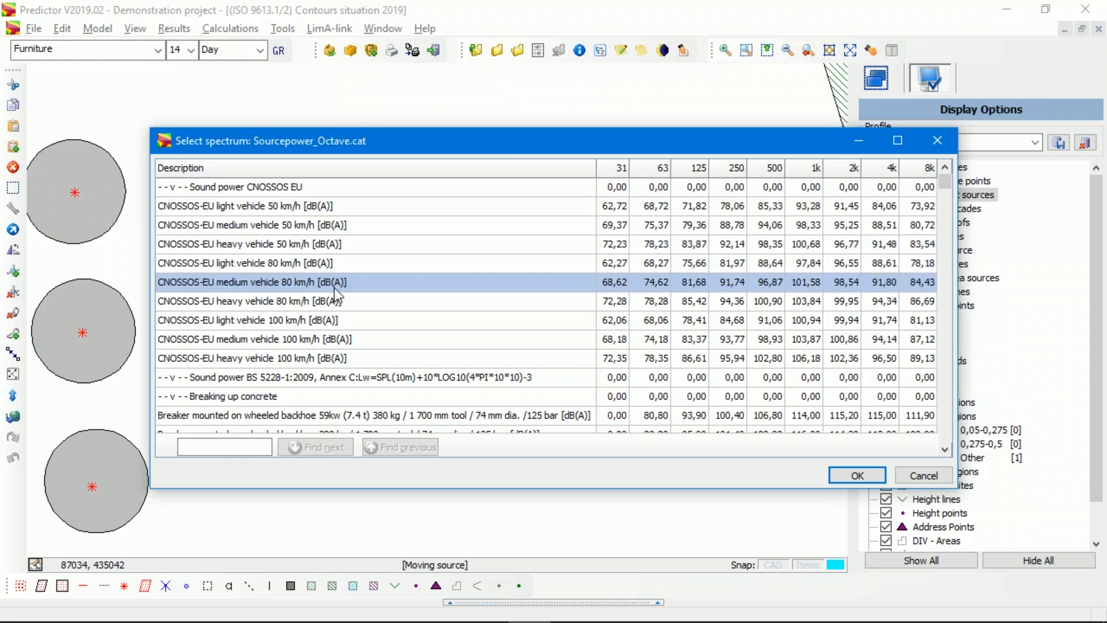
{"action": "left_click", "coordinate": [334, 319]}
{"action": "left_click", "coordinate": [335, 338]}
{"action": "left_click", "coordinate": [337, 358]}
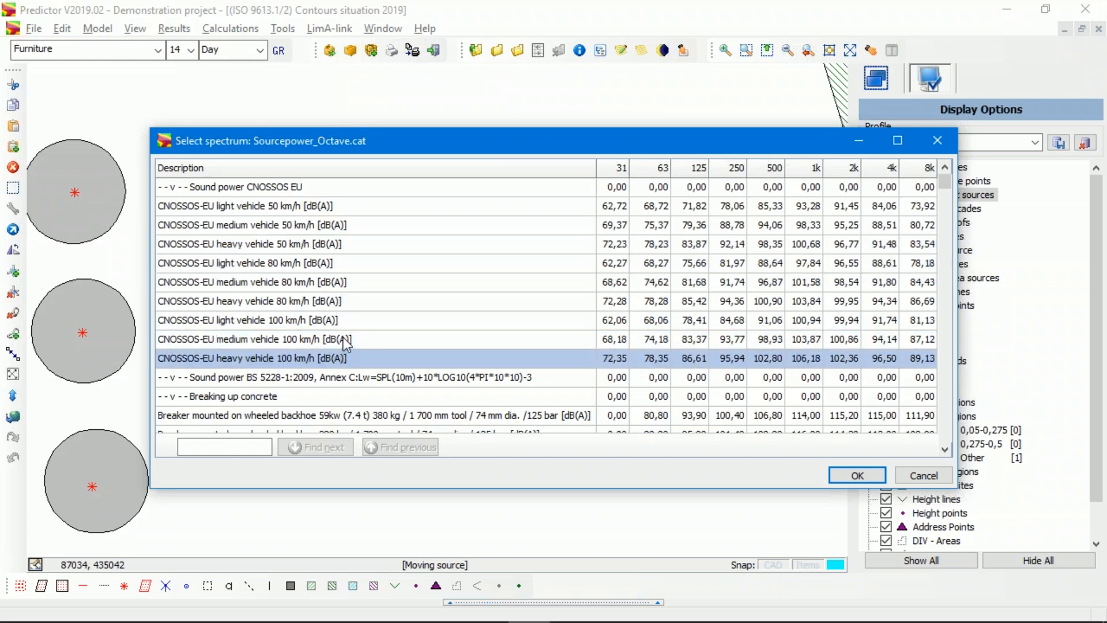
- Browse the BS 5228-1:2009 spectra in the catalogue, from breaking up concrete through to directional drilling
{"action": "key", "text": "Down"}
{"action": "key", "text": "Down"}
{"action": "key", "text": "Down"}
{"action": "key", "text": "Down"}
{"action": "key", "text": "Down"}
{"action": "key", "text": "Down"}
{"action": "key", "text": "Down"}
{"action": "key", "text": "Down"}
{"action": "key", "text": "Down"}
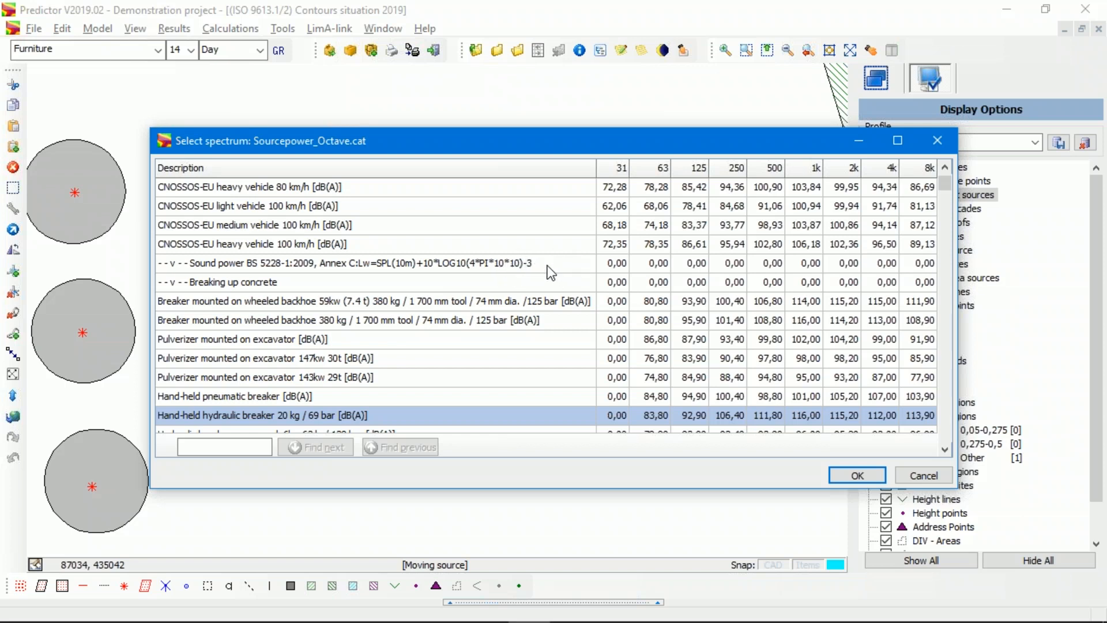
{"action": "left_click", "coordinate": [371, 306]}
{"action": "left_click", "coordinate": [368, 316]}
{"action": "key", "text": "Down"}
{"action": "key", "text": "Down"}
{"action": "key", "text": "Down"}
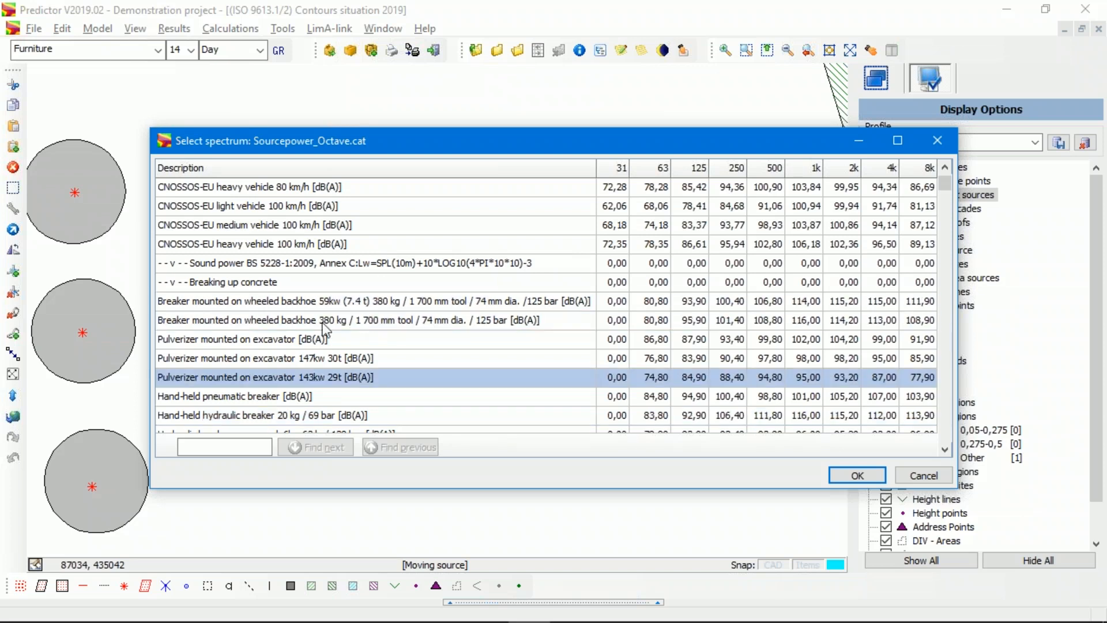
{"action": "key", "text": "Down"}
{"action": "key", "text": "Down"}
{"action": "key", "text": "Down"}
{"action": "key", "text": "Down"}
{"action": "key", "text": "Down"}
{"action": "key", "text": "Down"}
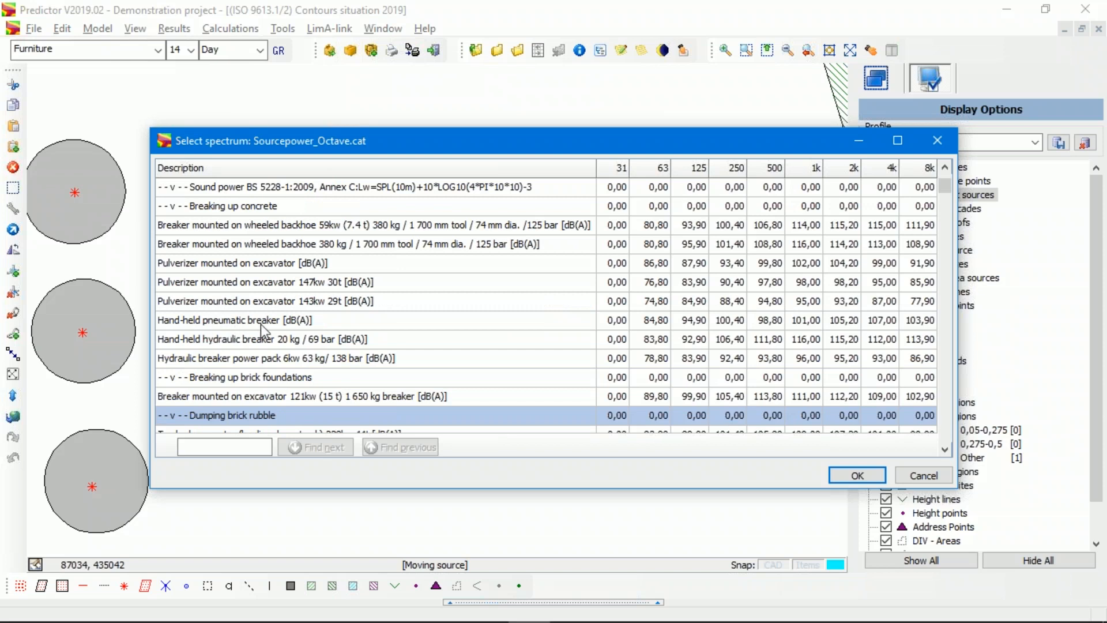
{"action": "key", "text": "Down"}
{"action": "key", "text": "Down"}
{"action": "key", "text": "Down"}
{"action": "key", "text": "Down"}
{"action": "key", "text": "Down"}
{"action": "key", "text": "Down"}
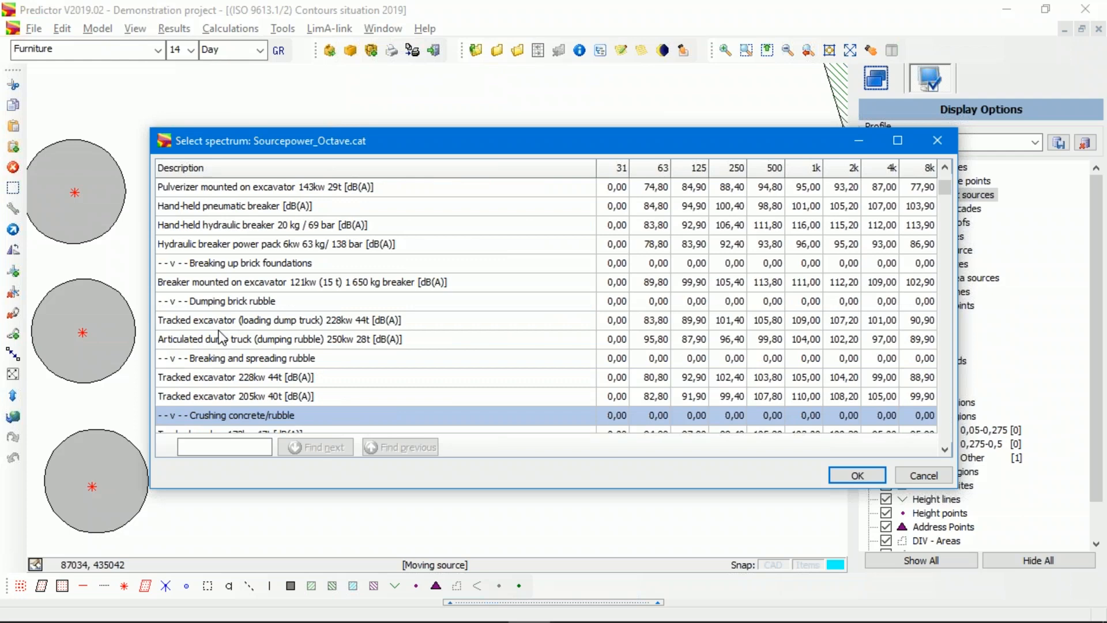
{"action": "key", "text": "Down"}
{"action": "key", "text": "Down"}
{"action": "key", "text": "Down"}
{"action": "key", "text": "Down"}
{"action": "key", "text": "Down"}
{"action": "key", "text": "Down"}
{"action": "key", "text": "Down"}
{"action": "key", "text": "Down"}
{"action": "key", "text": "Down"}
{"action": "key", "text": "Down"}
{"action": "key", "text": "Down"}
{"action": "key", "text": "Down"}
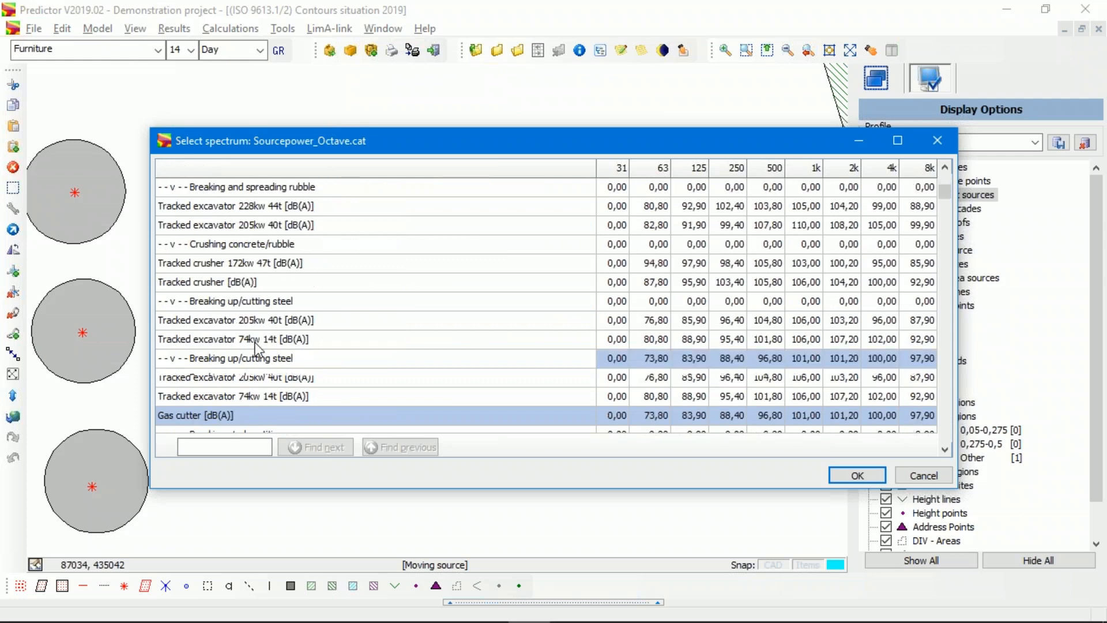
{"action": "key", "text": "Down"}
{"action": "key", "text": "Down"}
{"action": "key", "text": "Down"}
{"action": "key", "text": "Down"}
{"action": "key", "text": "Down"}
{"action": "key", "text": "Down"}
{"action": "key", "text": "Down"}
{"action": "key", "text": "Down"}
{"action": "key", "text": "Down"}
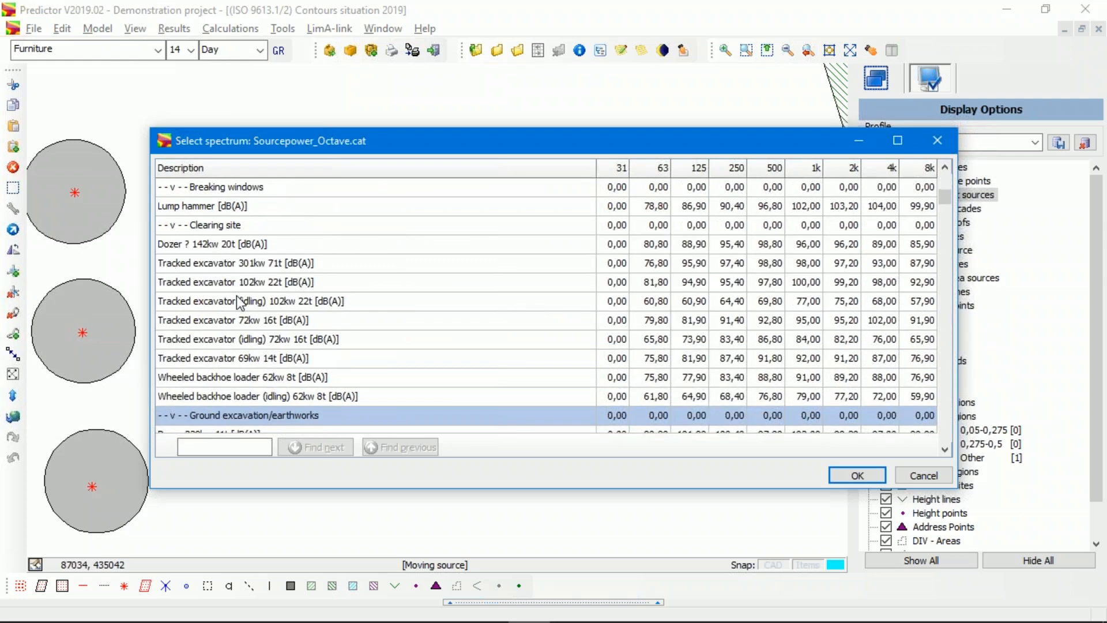
{"action": "key", "text": "Down"}
{"action": "key", "text": "Down"}
{"action": "key", "text": "Down"}
{"action": "key", "text": "Down"}
{"action": "key", "text": "Down"}
{"action": "key", "text": "Down"}
{"action": "key", "text": "Down"}
{"action": "key", "text": "Down"}
{"action": "key", "text": "Down"}
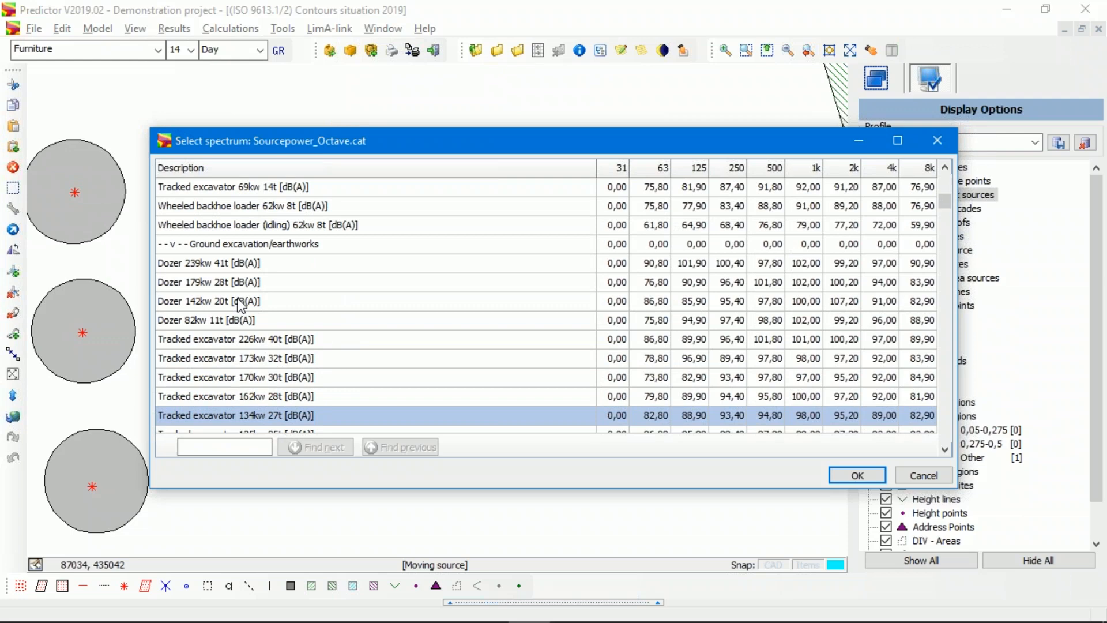
{"action": "key", "text": "Down"}
{"action": "key", "text": "Down"}
{"action": "key", "text": "Down"}
{"action": "key", "text": "Down"}
{"action": "key", "text": "Down"}
{"action": "key", "text": "Down"}
{"action": "key", "text": "Down"}
{"action": "key", "text": "Down"}
{"action": "key", "text": "Down"}
{"action": "key", "text": "Down"}
{"action": "key", "text": "Down"}
{"action": "key", "text": "Down"}
{"action": "key", "text": "Down"}
{"action": "key", "text": "Down"}
{"action": "key", "text": "Down"}
{"action": "key", "text": "Down"}
{"action": "key", "text": "Down"}
{"action": "key", "text": "Down"}
{"action": "key", "text": "Down"}
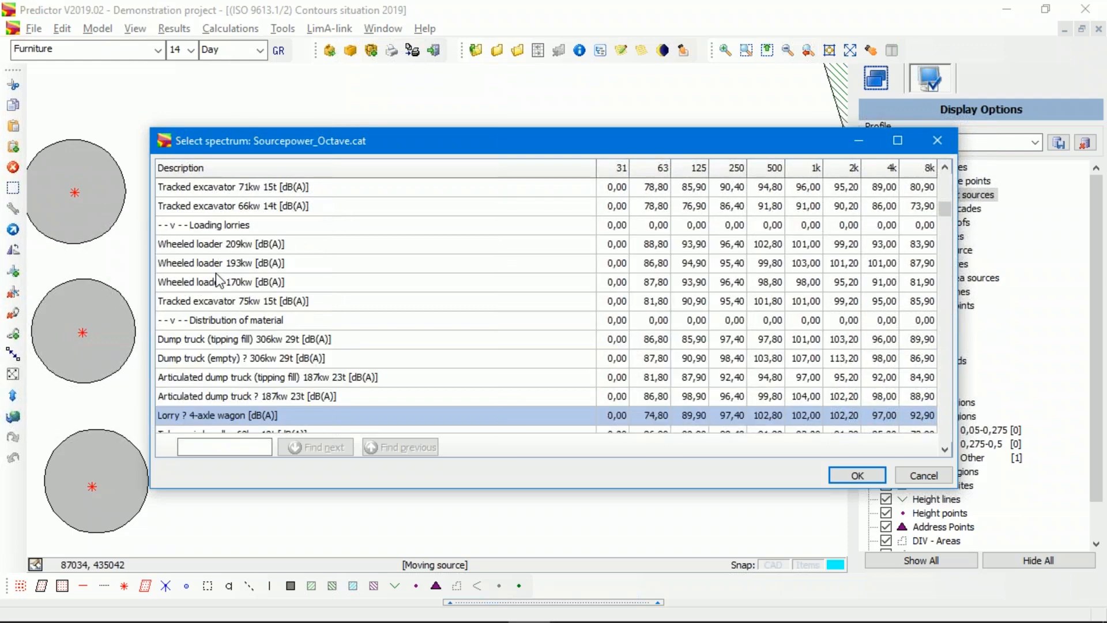
{"action": "key", "text": "Down"}
{"action": "key", "text": "Down"}
{"action": "key", "text": "Down"}
{"action": "key", "text": "Down"}
{"action": "key", "text": "Down"}
{"action": "key", "text": "Down"}
{"action": "key", "text": "Down"}
{"action": "key", "text": "Down"}
{"action": "key", "text": "Down"}
{"action": "key", "text": "Down"}
{"action": "key", "text": "Down"}
{"action": "key", "text": "Down"}
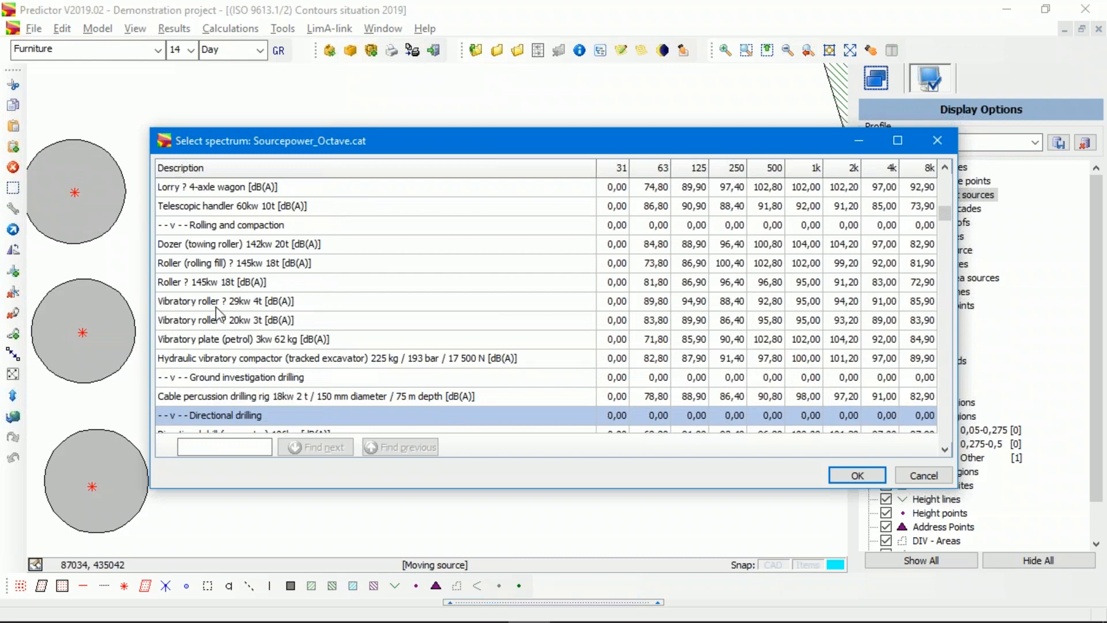
- Search the spectrum catalogue for "TRUCK" and go through the matches to the 567kw 64t rigid dump truck under Dump trucks on haul roads
{"action": "left_click", "coordinate": [238, 445]}
{"action": "type", "text": "TRUCK"}
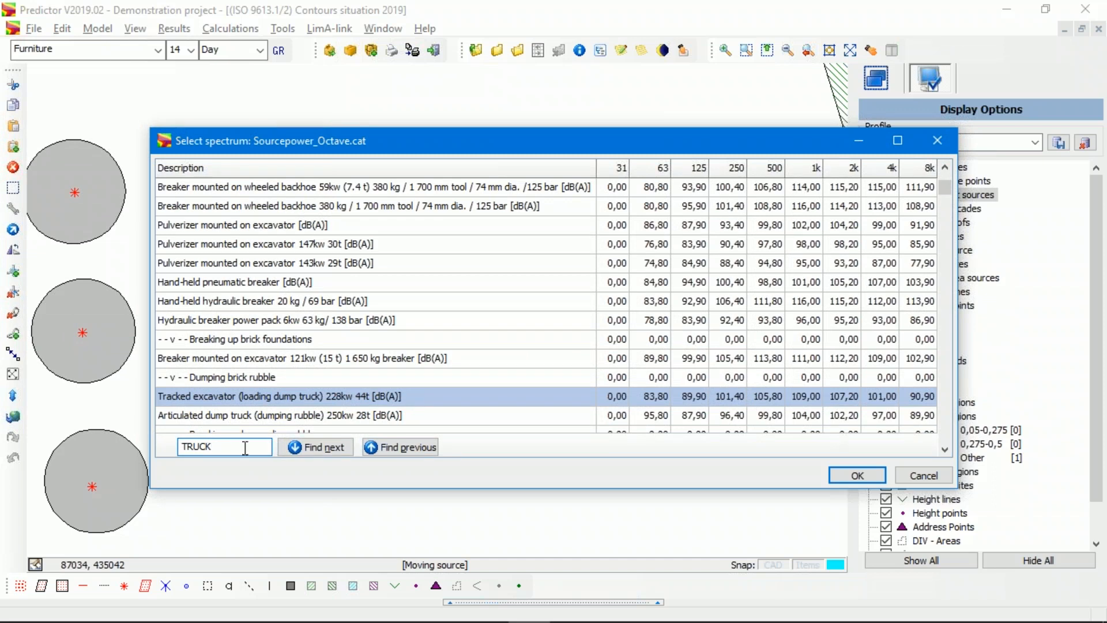
{"action": "left_click", "coordinate": [317, 456]}
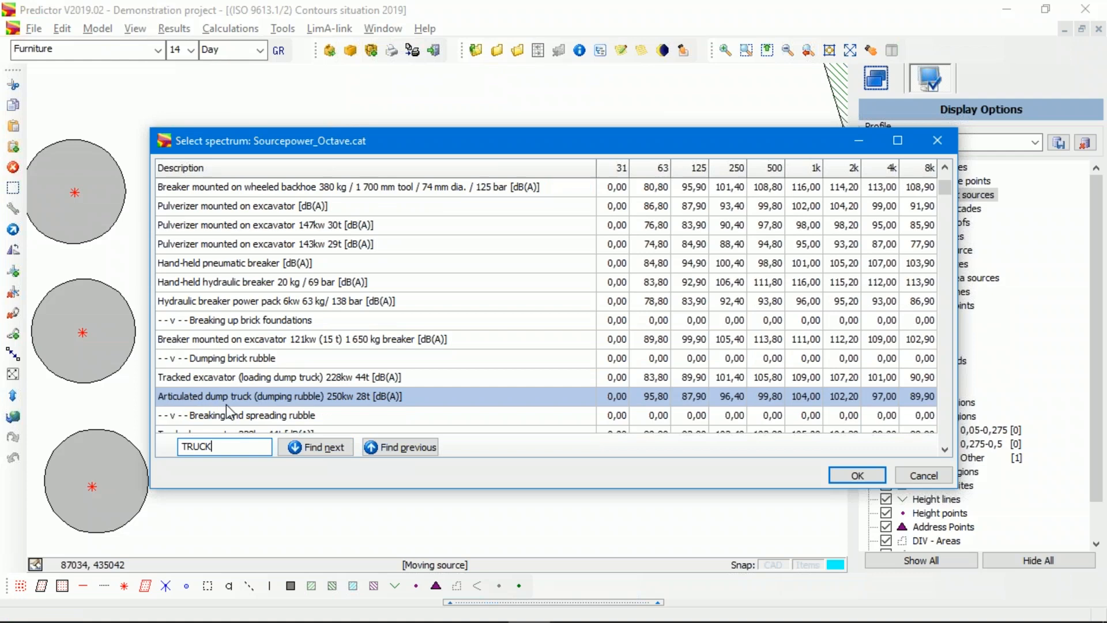
{"action": "left_click", "coordinate": [327, 451]}
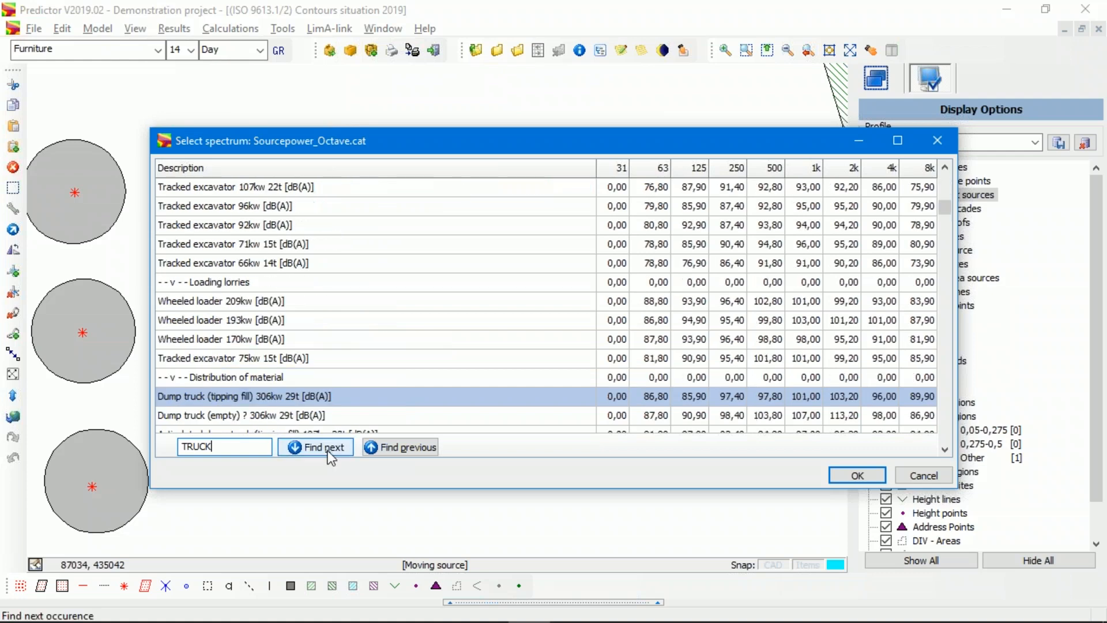
{"action": "left_click", "coordinate": [328, 451]}
{"action": "left_click", "coordinate": [328, 450]}
{"action": "left_click", "coordinate": [328, 450]}
{"action": "left_click", "coordinate": [328, 450]}
{"action": "left_click", "coordinate": [328, 450]}
{"action": "left_click", "coordinate": [328, 451]}
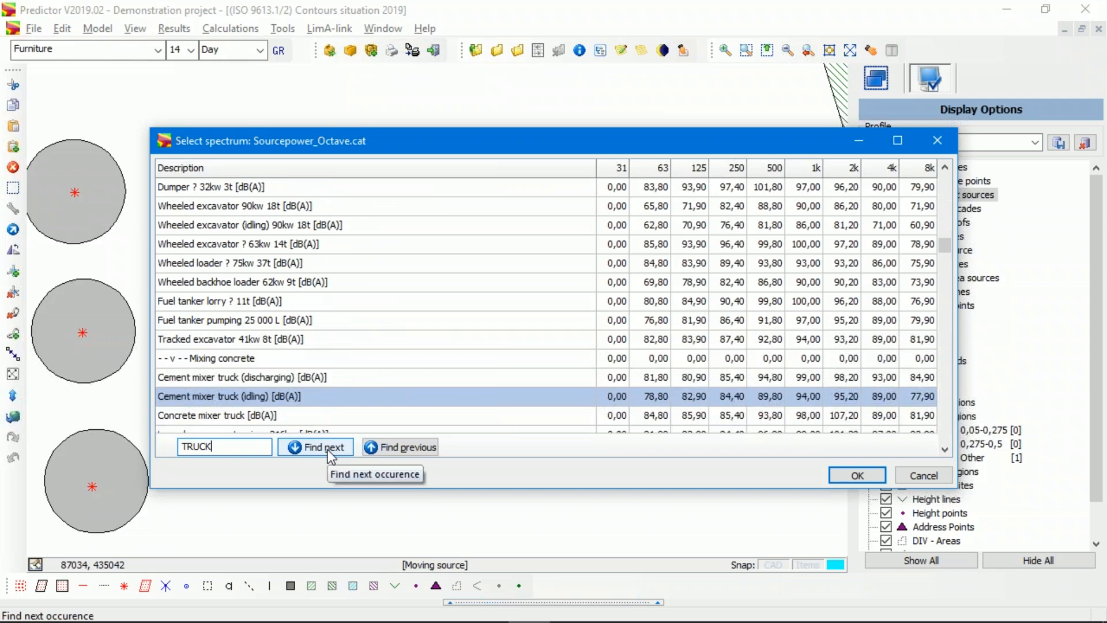
{"action": "left_click", "coordinate": [329, 451]}
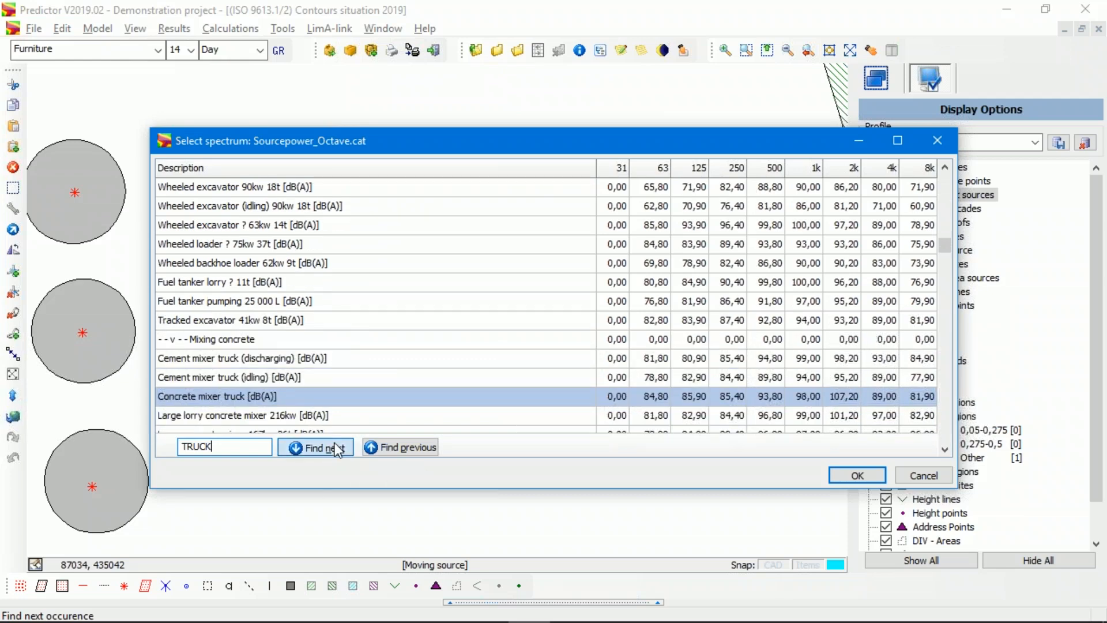
{"action": "left_click", "coordinate": [335, 444]}
{"action": "left_click", "coordinate": [336, 448]}
{"action": "left_click", "coordinate": [337, 448]}
{"action": "left_click", "coordinate": [336, 448]}
{"action": "left_click", "coordinate": [337, 448]}
{"action": "left_click", "coordinate": [337, 448]}
{"action": "left_click", "coordinate": [337, 448]}
{"action": "left_click", "coordinate": [336, 448]}
{"action": "left_click", "coordinate": [336, 448]}
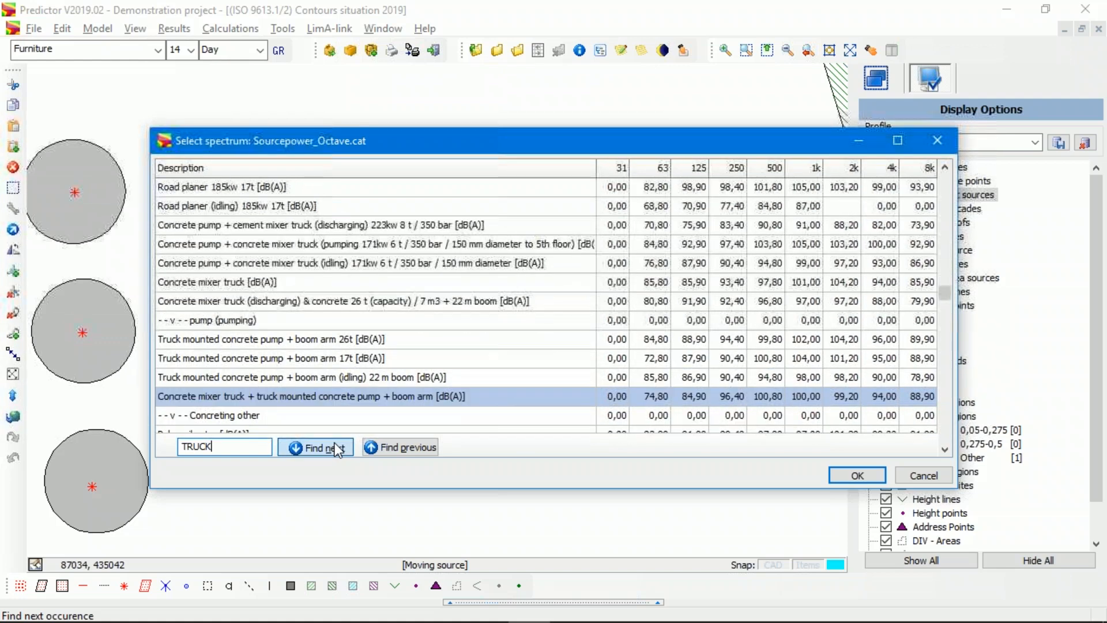
{"action": "left_click", "coordinate": [337, 448]}
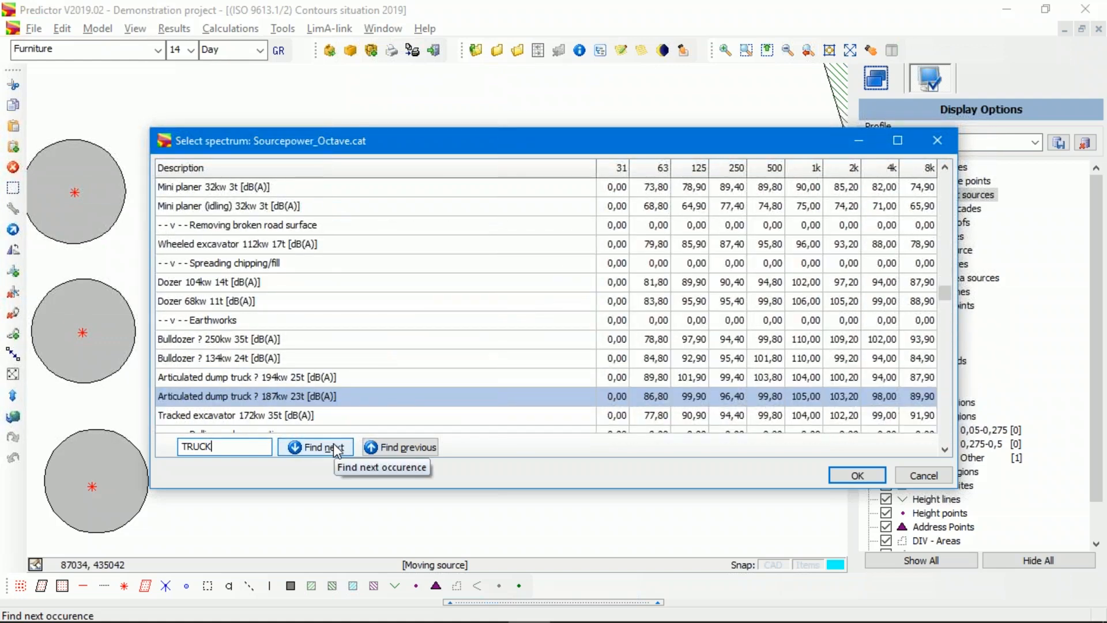
{"action": "left_click", "coordinate": [333, 443]}
{"action": "left_click", "coordinate": [333, 444]}
{"action": "left_click", "coordinate": [333, 444]}
{"action": "left_click", "coordinate": [333, 444]}
{"action": "left_click", "coordinate": [333, 444]}
{"action": "left_click", "coordinate": [333, 443]}
{"action": "left_click", "coordinate": [333, 444]}
{"action": "left_click", "coordinate": [334, 444]}
{"action": "left_click", "coordinate": [333, 444]}
{"action": "left_click", "coordinate": [333, 444]}
{"action": "left_click", "coordinate": [334, 444]}
{"action": "left_click", "coordinate": [333, 444]}
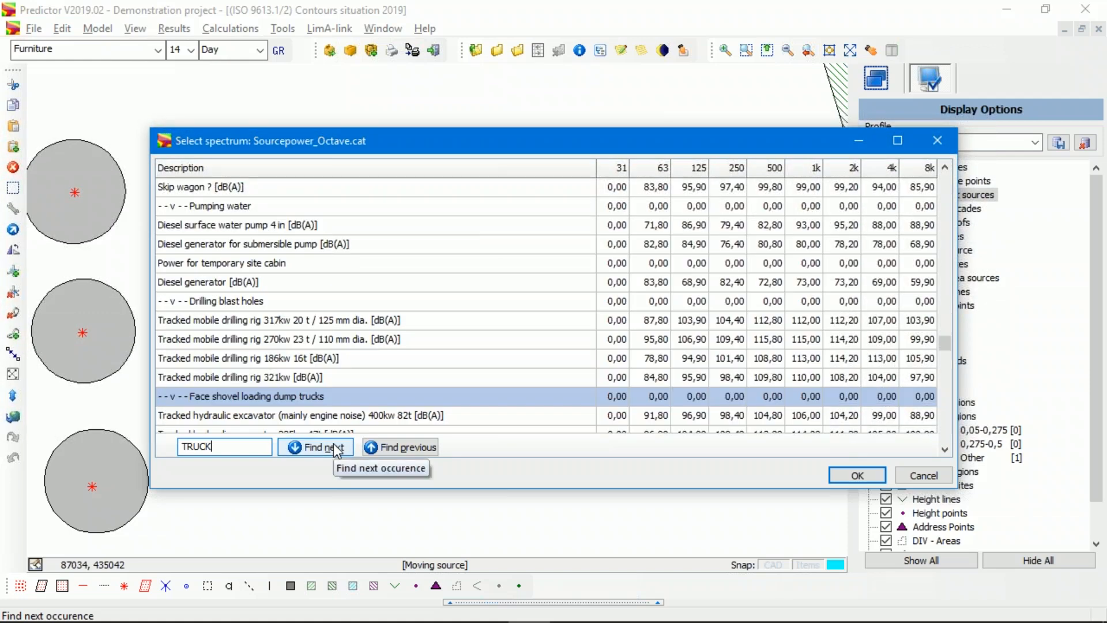
{"action": "left_click", "coordinate": [334, 444]}
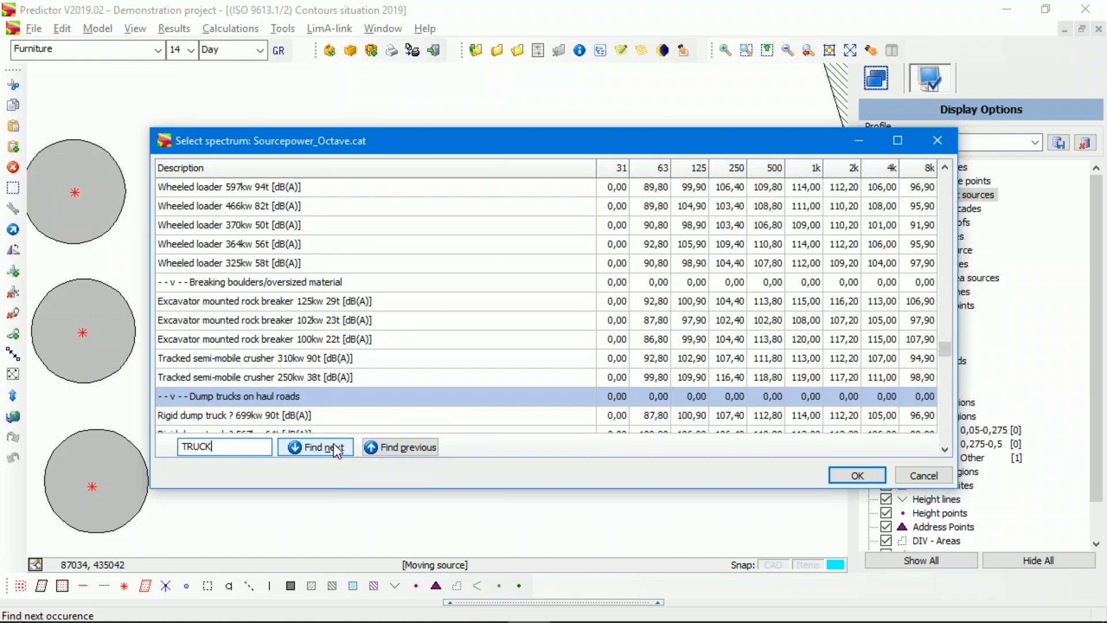
{"action": "left_click", "coordinate": [329, 447]}
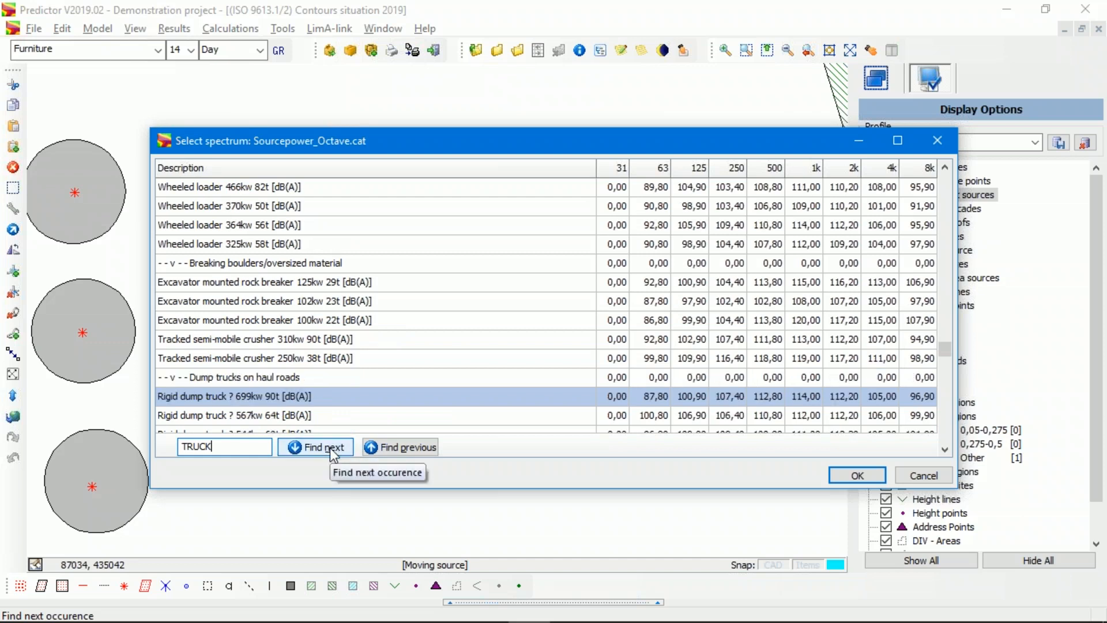
{"action": "left_click", "coordinate": [330, 447]}
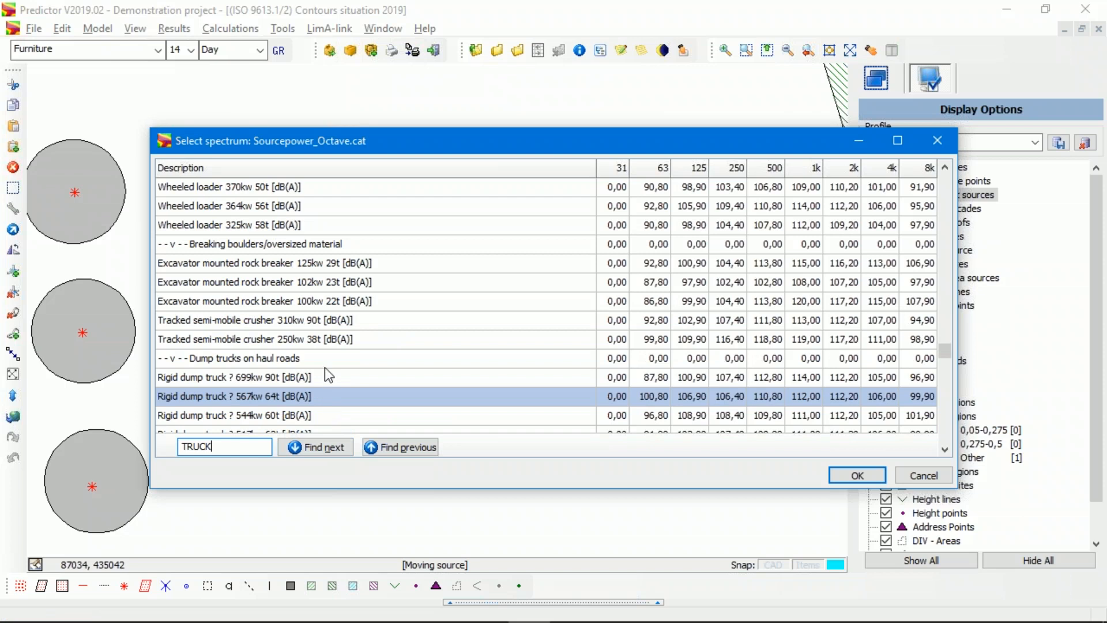
- Search the source power catalogue for TRUCK entries and assign the Articulated dump truck 250kw 23t spectrum to the moving source
{"action": "left_click", "coordinate": [327, 378]}
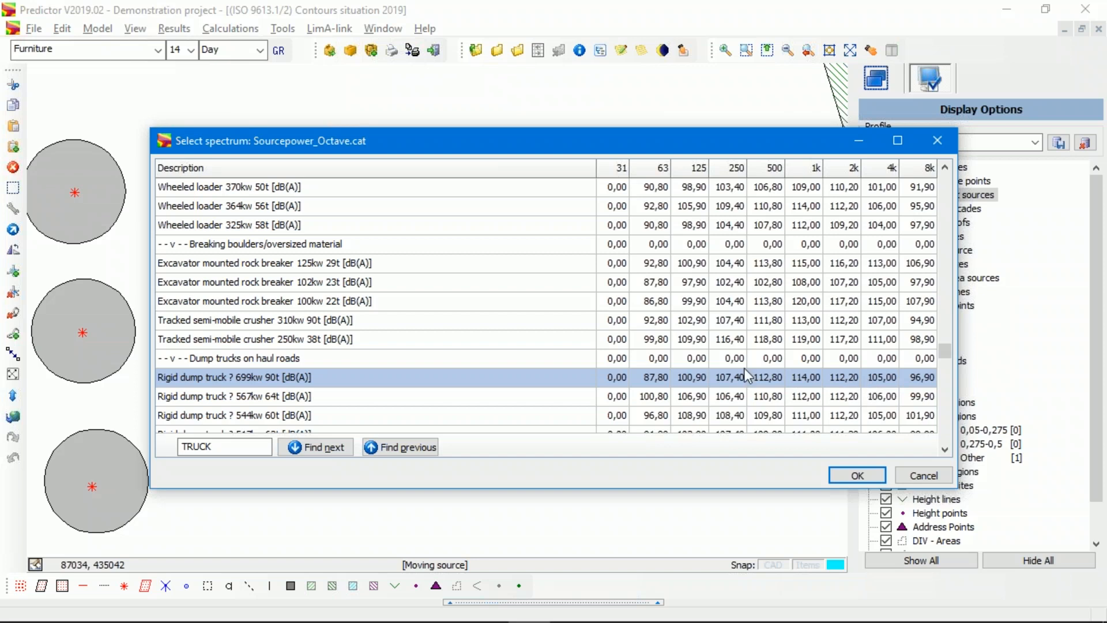
{"action": "left_click", "coordinate": [334, 447]}
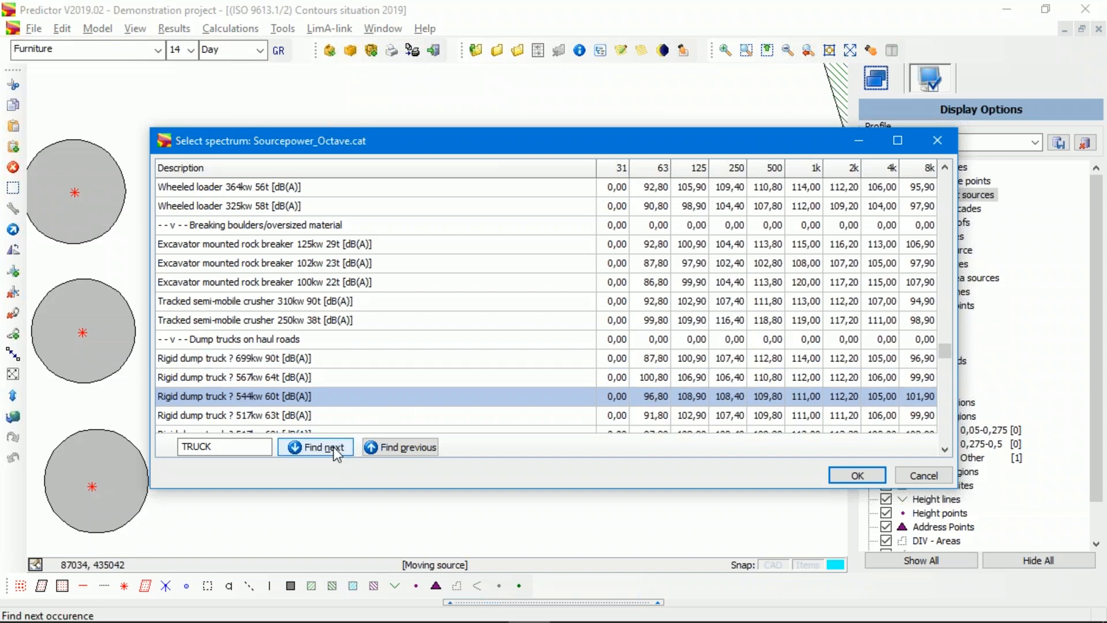
{"action": "left_click", "coordinate": [333, 447]}
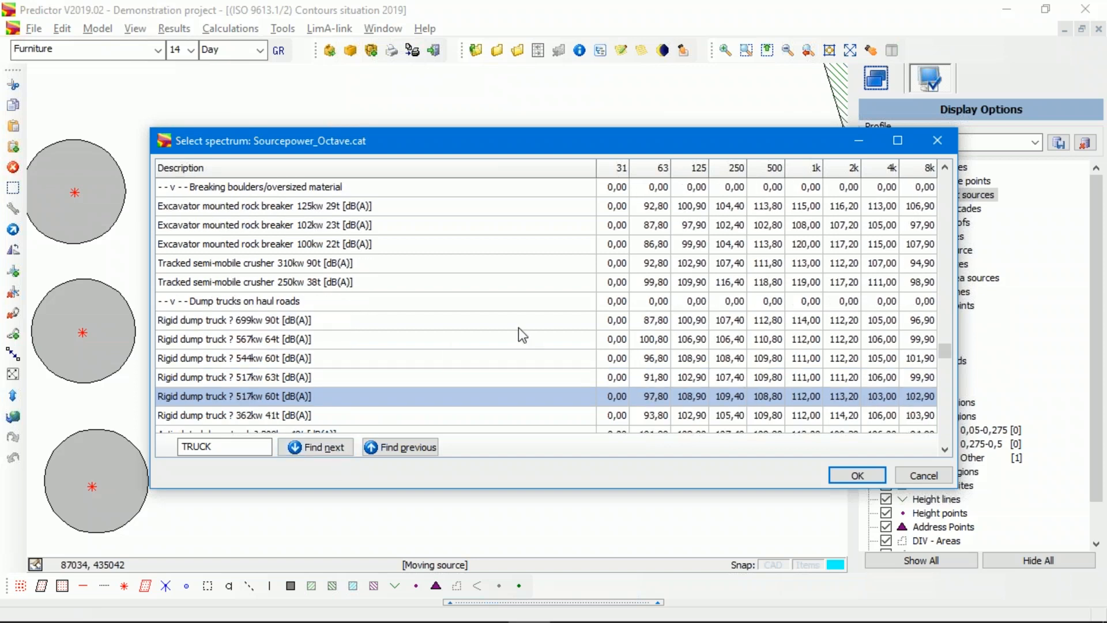
{"action": "left_click", "coordinate": [321, 359]}
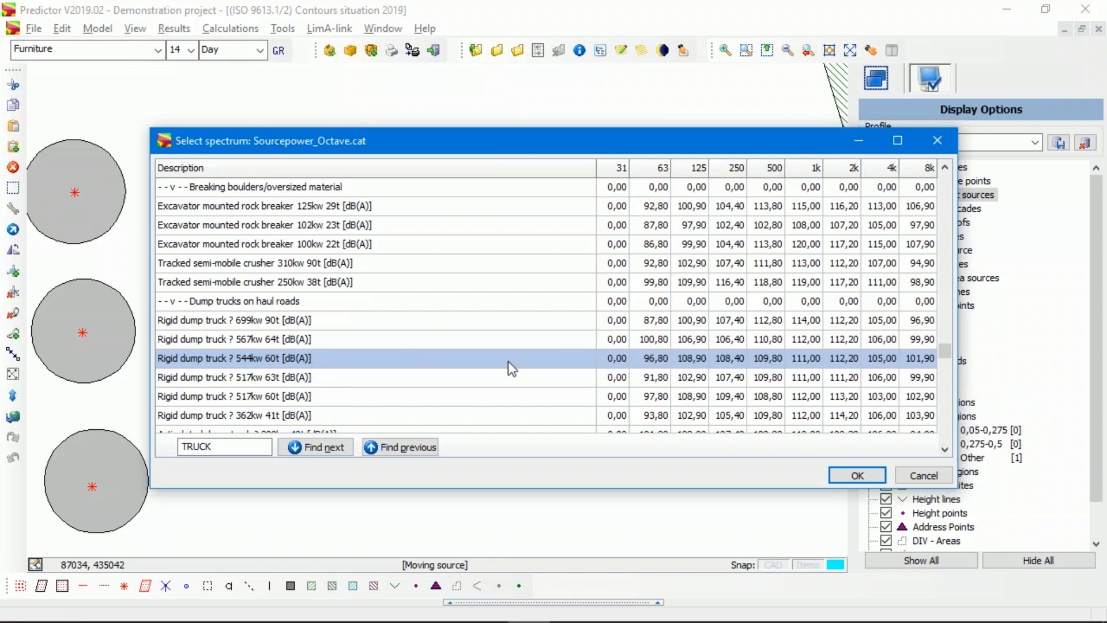
{"action": "left_click", "coordinate": [413, 447]}
{"action": "left_click", "coordinate": [412, 447]}
{"action": "left_click", "coordinate": [412, 447]}
{"action": "left_click", "coordinate": [412, 447]}
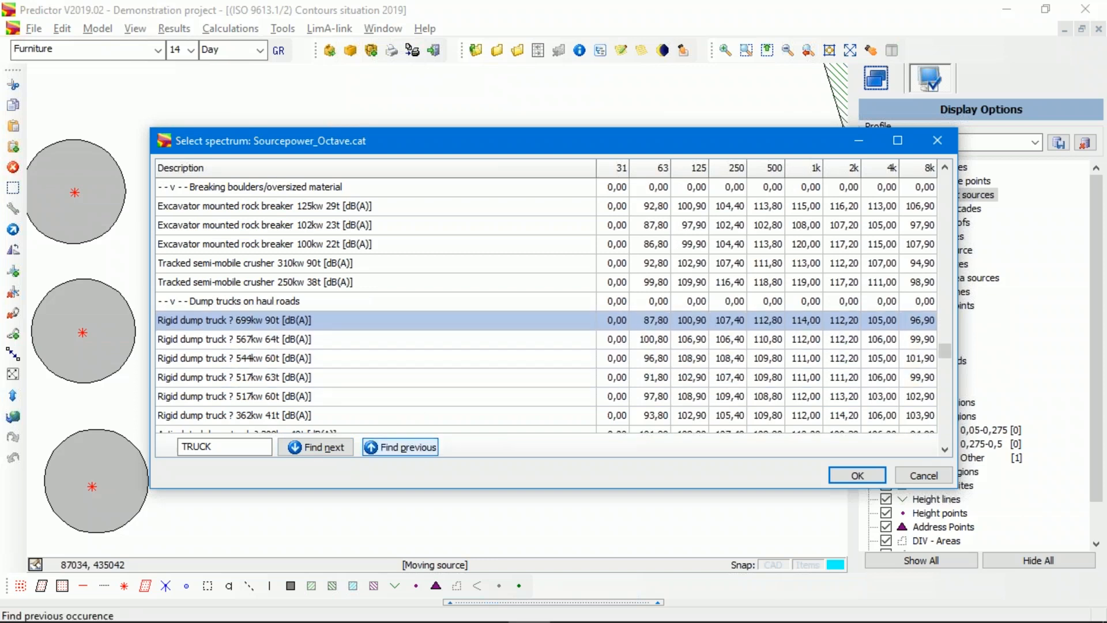
{"action": "left_click", "coordinate": [412, 447]}
{"action": "left_click", "coordinate": [412, 447]}
{"action": "left_click", "coordinate": [412, 447]}
{"action": "left_click", "coordinate": [412, 447]}
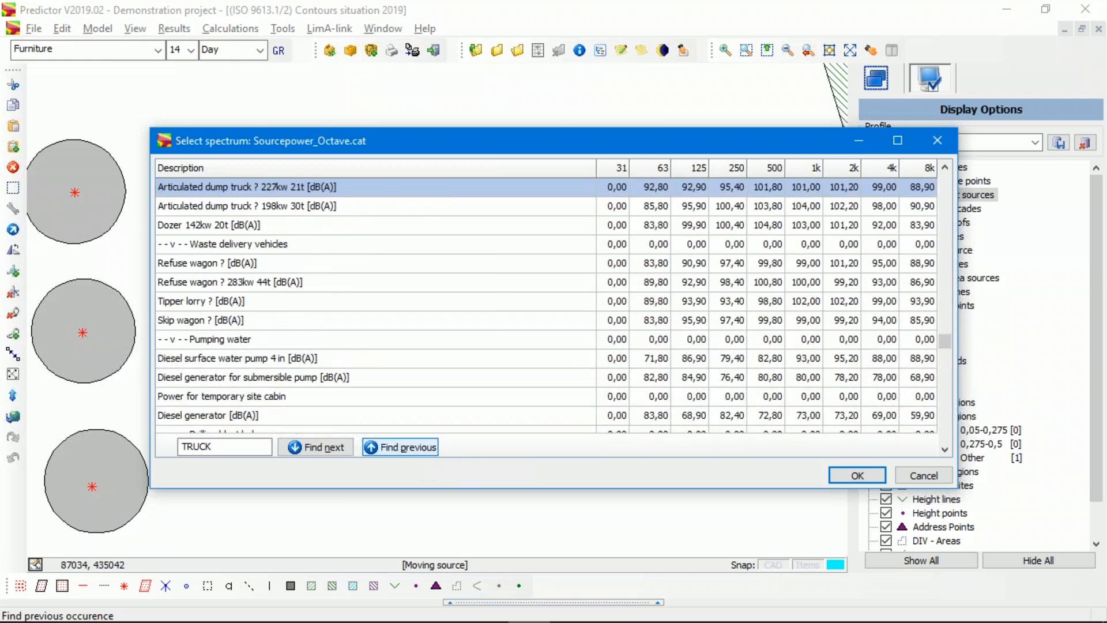
{"action": "left_click", "coordinate": [412, 447]}
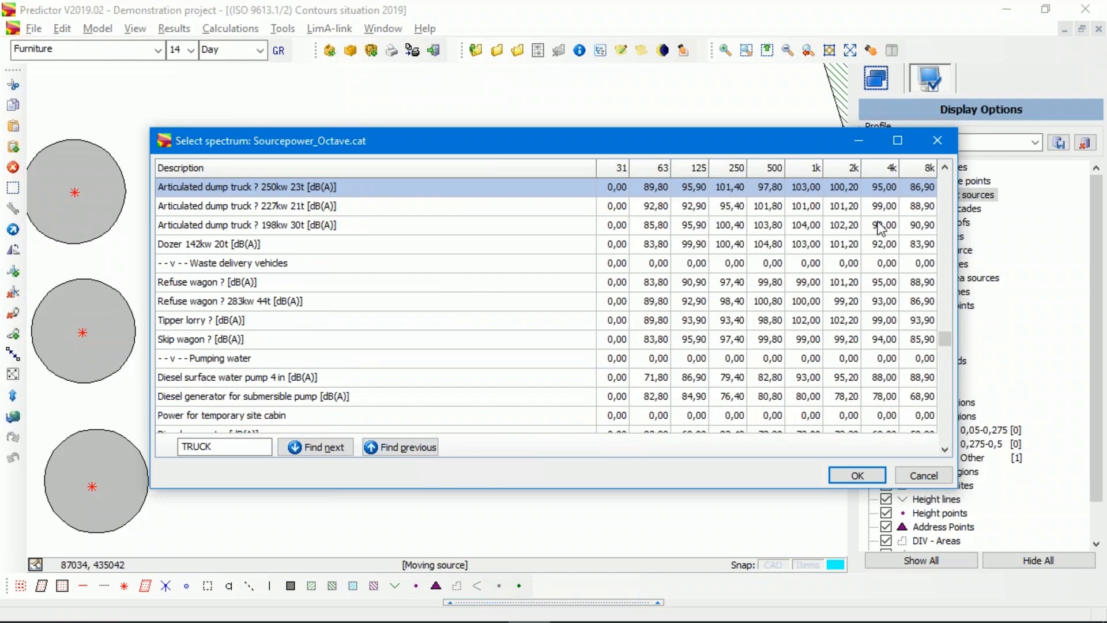
{"action": "left_click", "coordinate": [867, 475]}
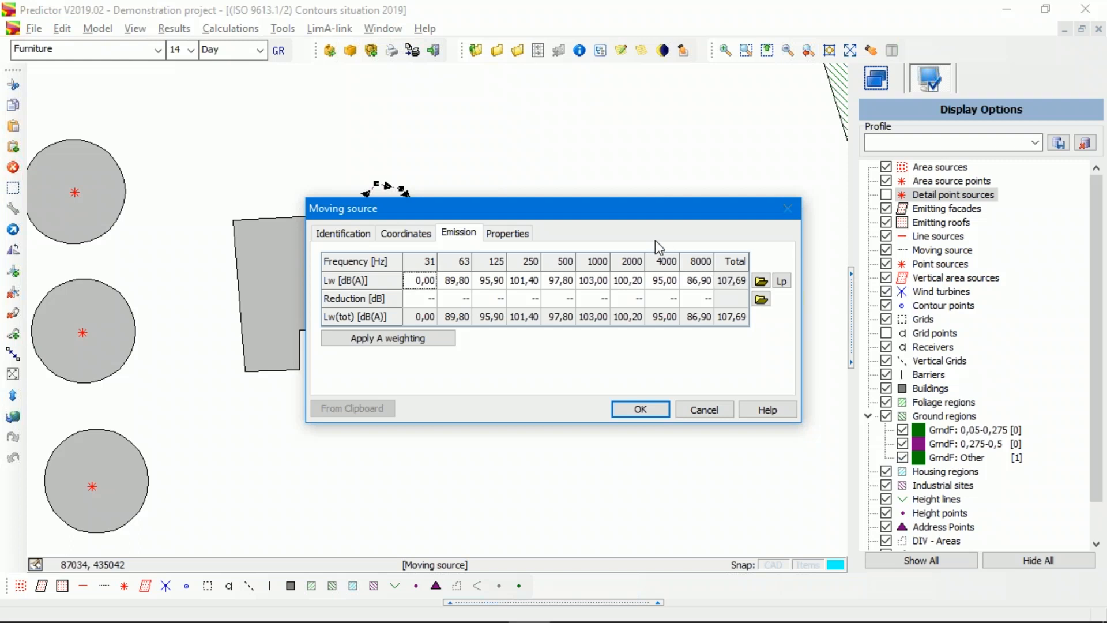
- Set the moving source's average velocity to 15 km/h
{"action": "left_click", "coordinate": [516, 237]}
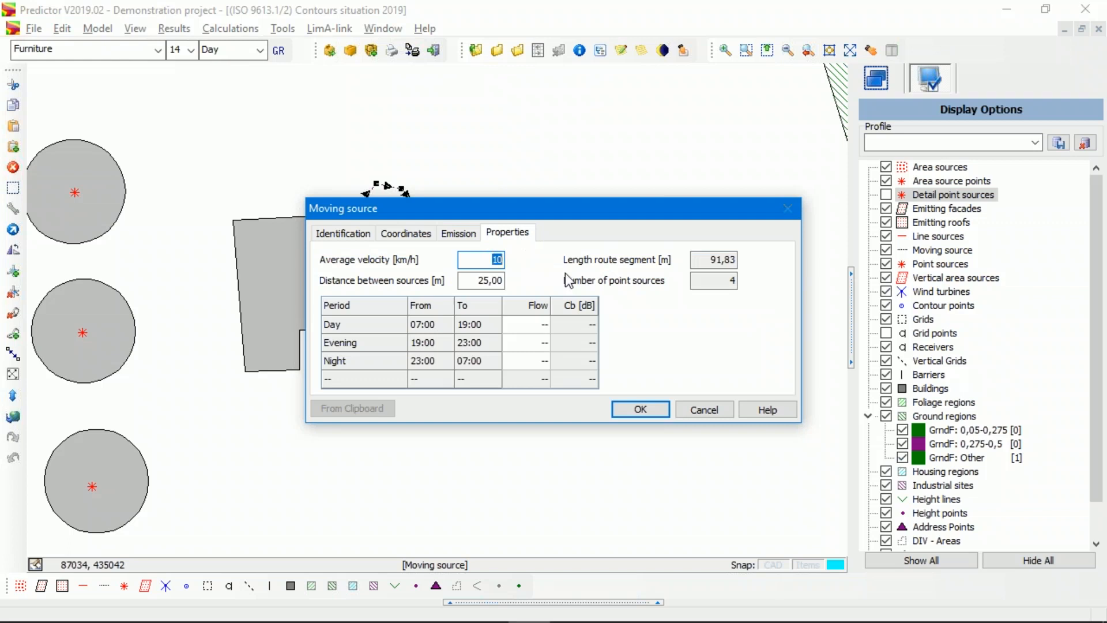
{"action": "type", "text": "15"}
{"action": "left_click", "coordinate": [467, 278]}
{"action": "left_click_drag", "start_coordinate": [467, 277], "coordinate": [510, 279]}
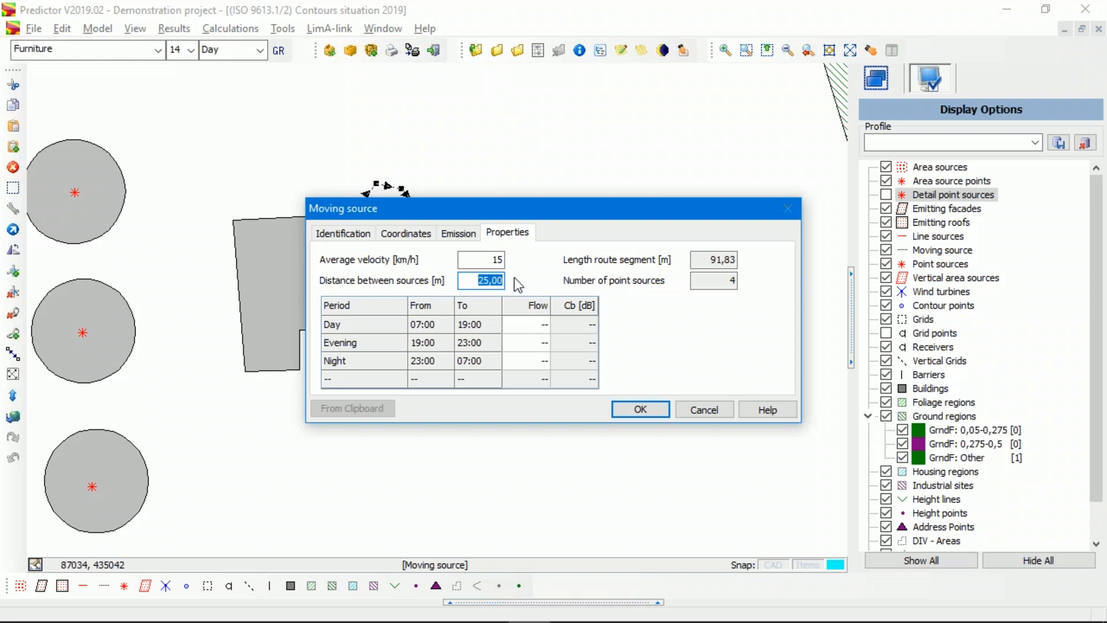
{"action": "left_click", "coordinate": [492, 281]}
- Set the moving source's flow to 60 for the day period and 10 for the evening, and accept the source
{"action": "left_click", "coordinate": [531, 324]}
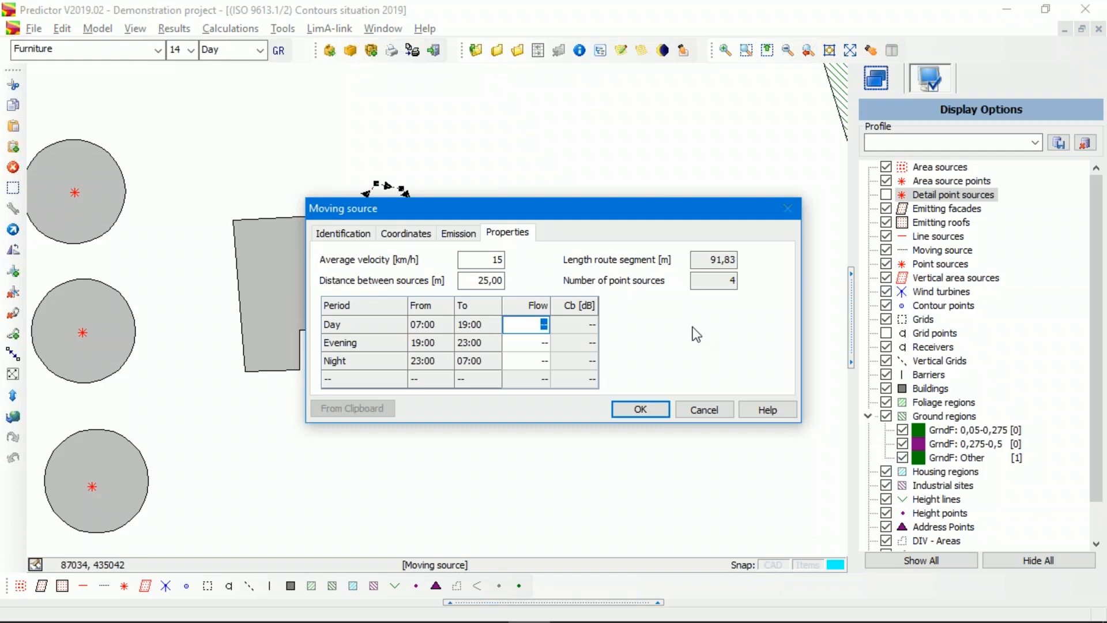
{"action": "type", "text": "60"}
{"action": "left_click", "coordinate": [538, 344]}
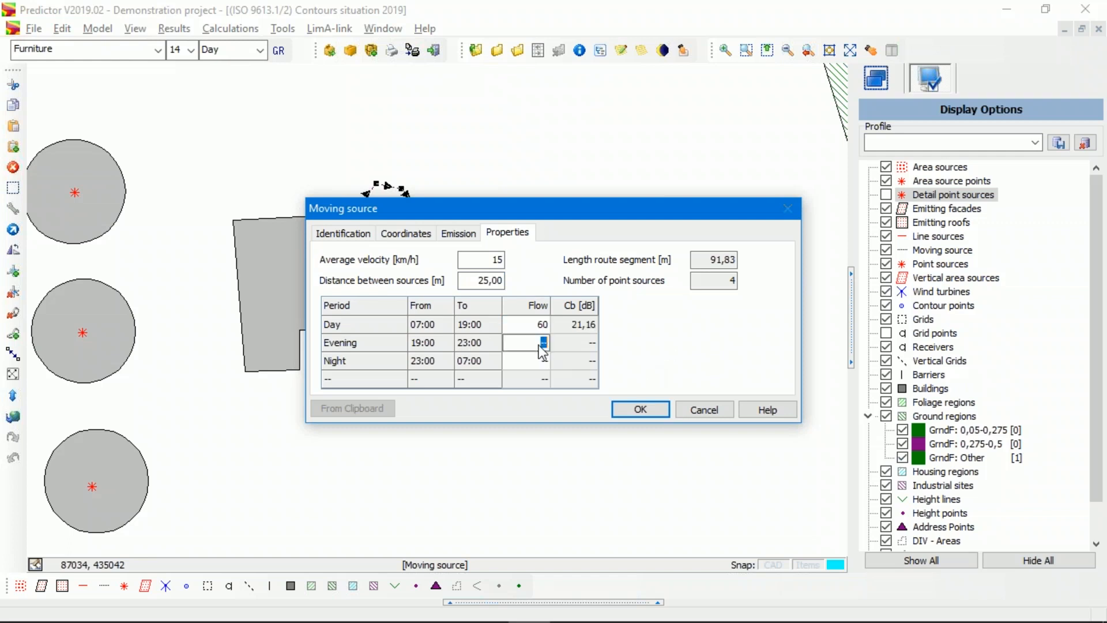
{"action": "type", "text": "10"}
{"action": "key", "text": "Return"}
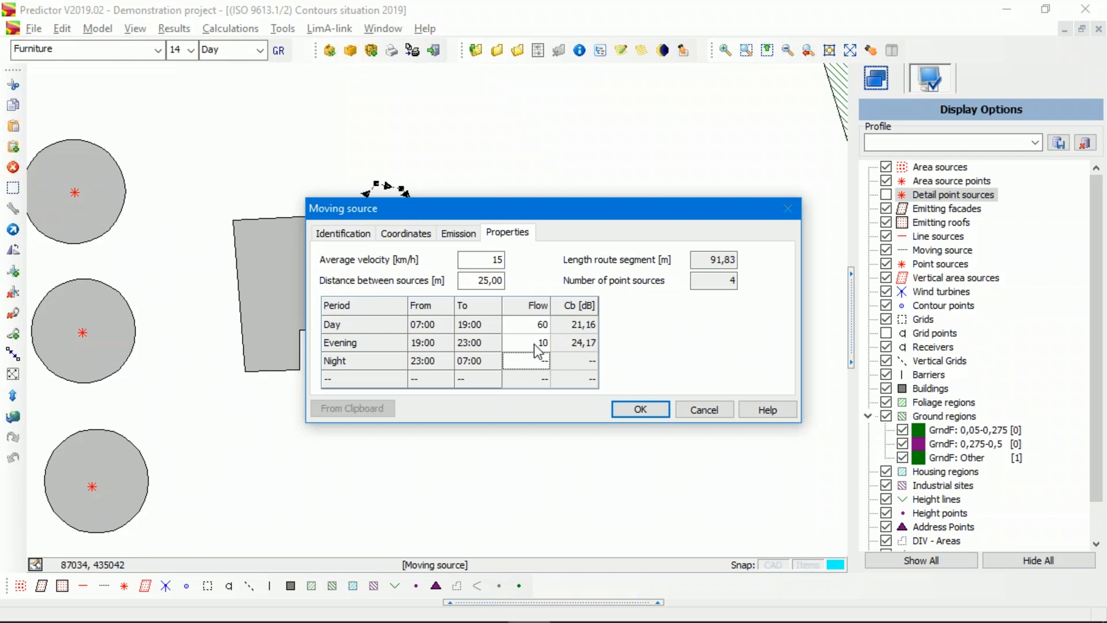
{"action": "left_click", "coordinate": [641, 410]}
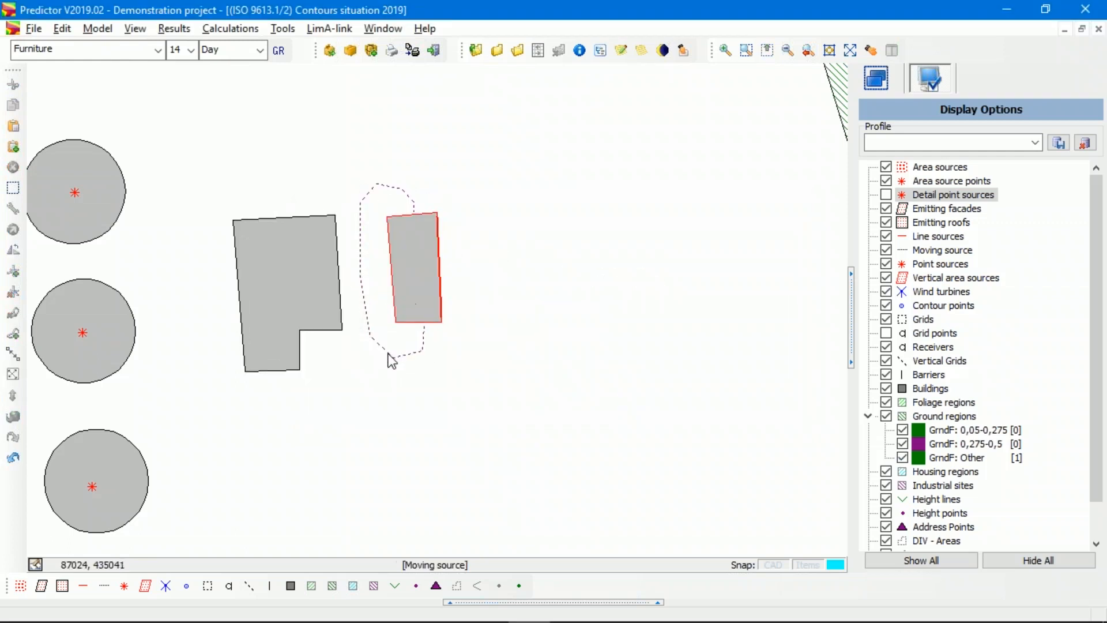
- Show the detail point sources in the model
{"action": "left_click", "coordinate": [887, 195]}
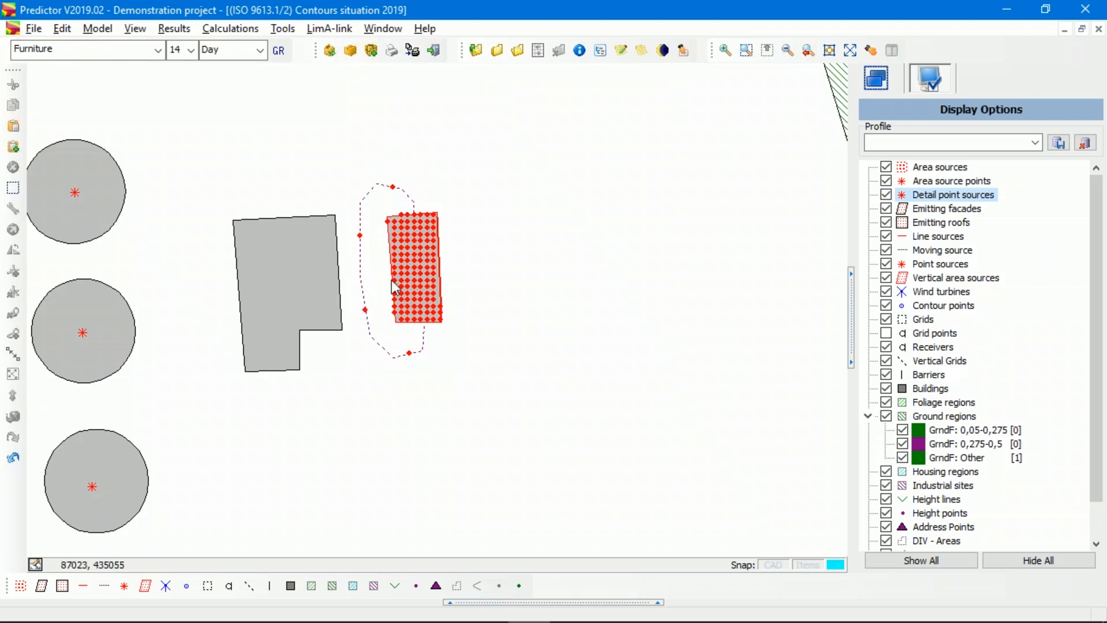
{"action": "scroll", "coordinate": [554, 269], "scroll_direction": "down", "scroll_amount": 3}
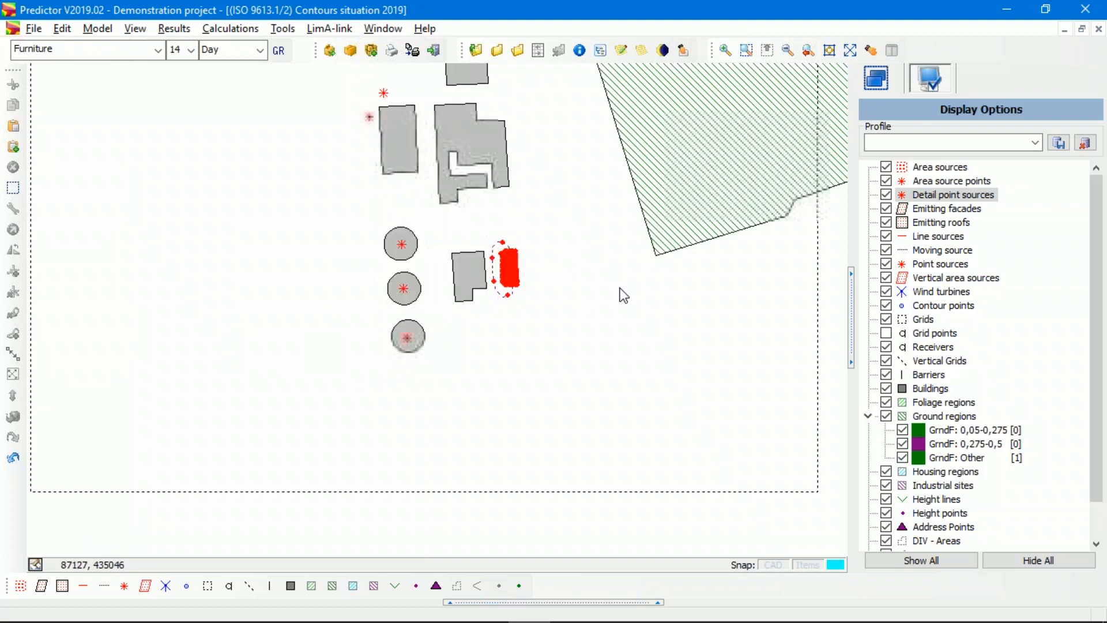
{"action": "left_click_drag", "start_coordinate": [707, 237], "coordinate": [283, 315]}
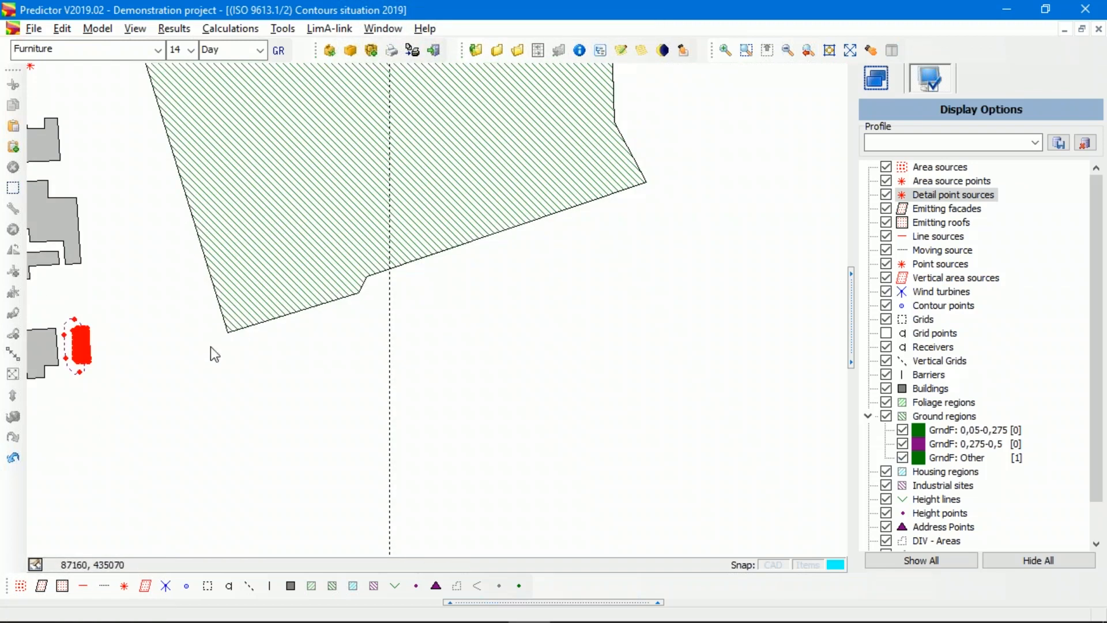
{"action": "left_click_drag", "start_coordinate": [215, 365], "coordinate": [324, 292]}
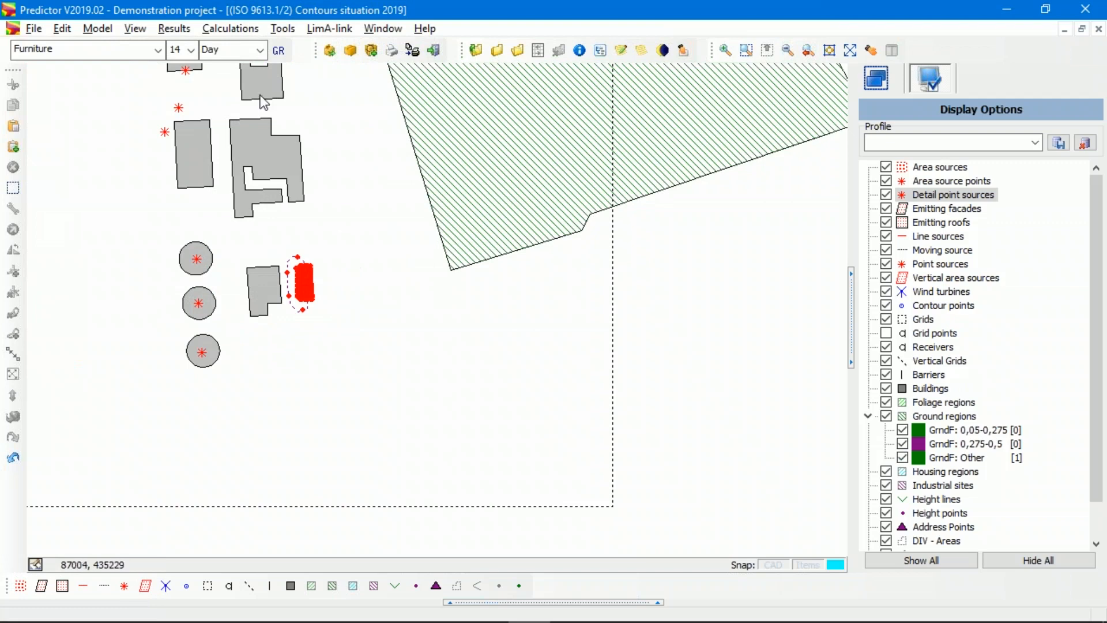
- Run a local calculation for all calculation points and close the progress report when it is done
{"action": "left_click", "coordinate": [230, 28]}
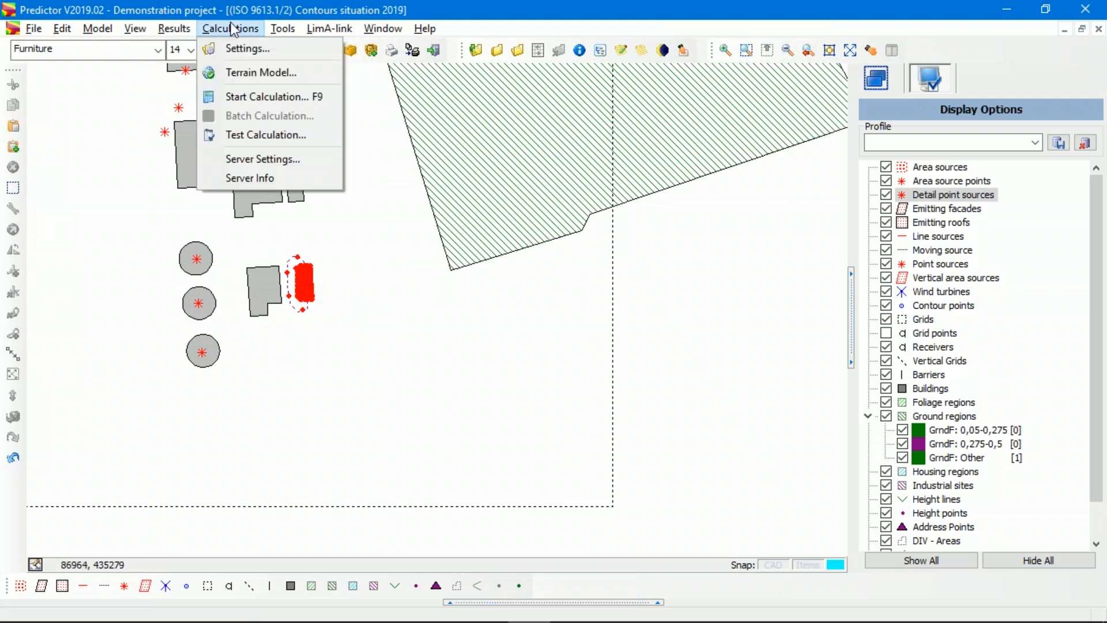
{"action": "left_click", "coordinate": [258, 98]}
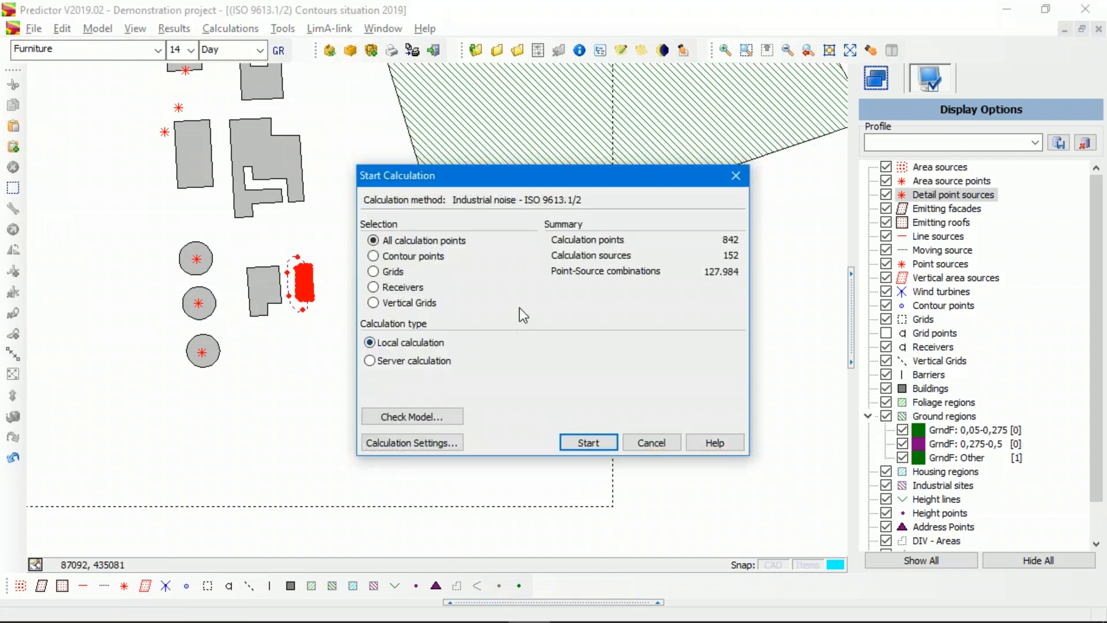
{"action": "left_click", "coordinate": [581, 442]}
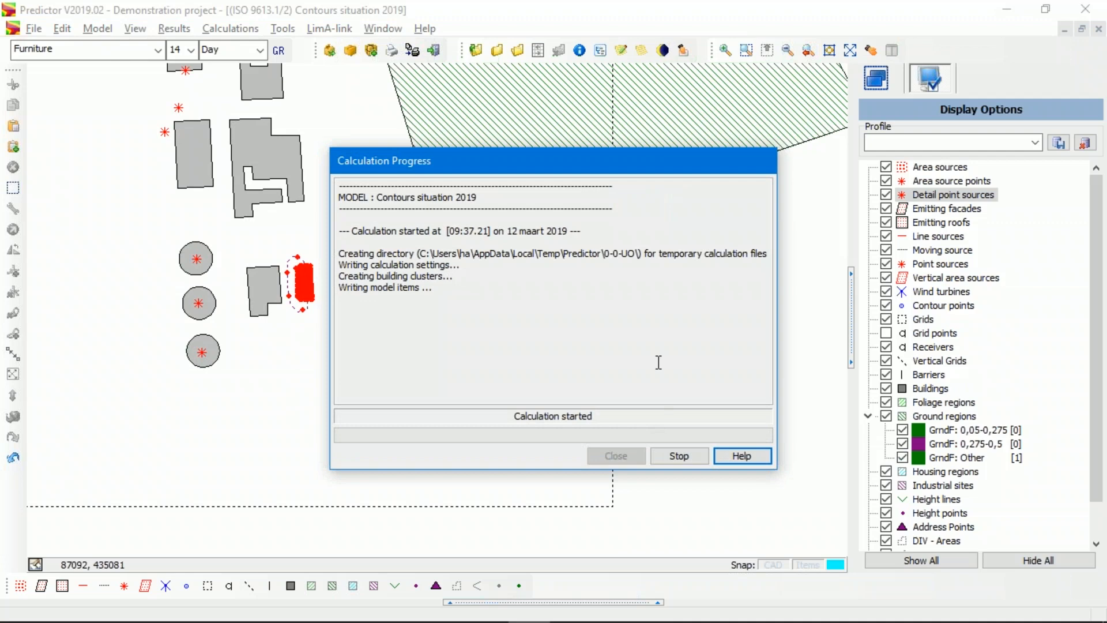
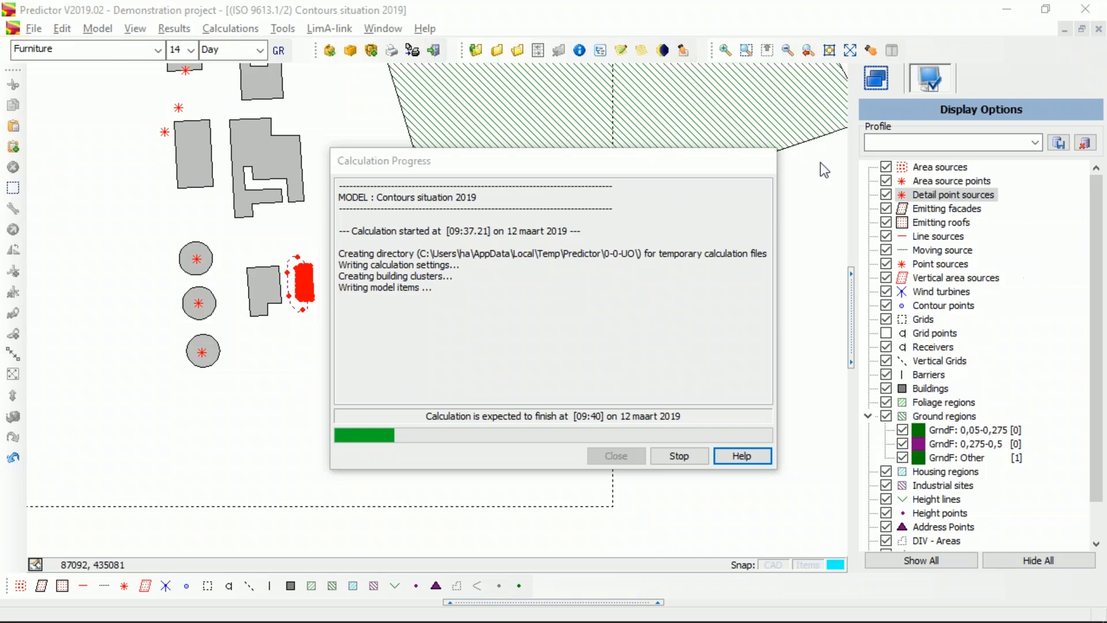
{"action": "left_click_drag", "start_coordinate": [665, 167], "coordinate": [946, 102]}
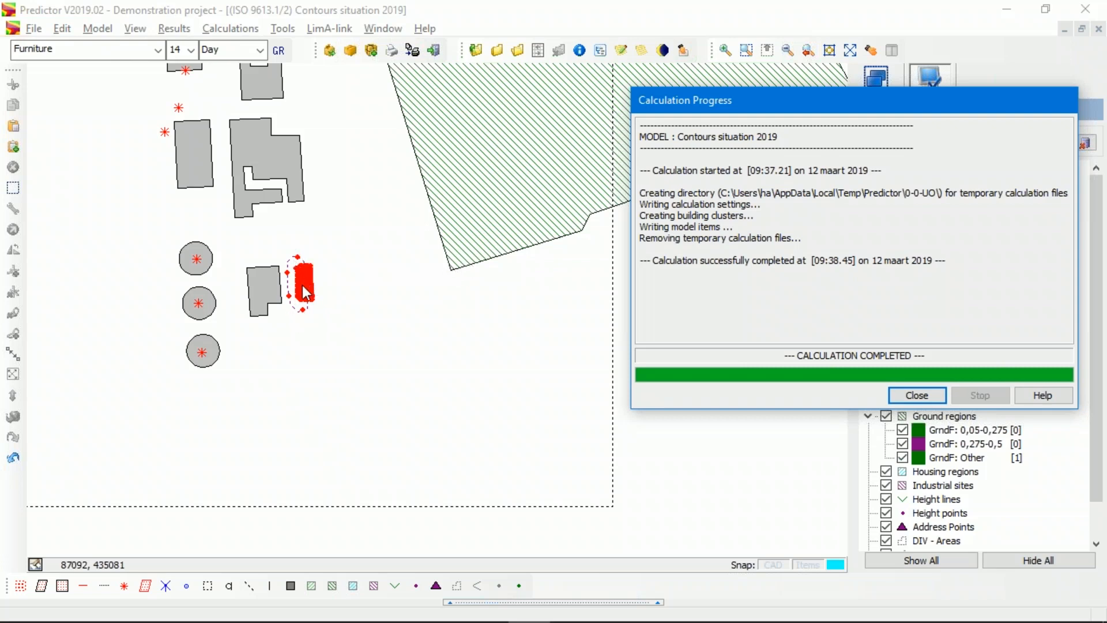
{"action": "left_click_drag", "start_coordinate": [773, 96], "coordinate": [470, 95]}
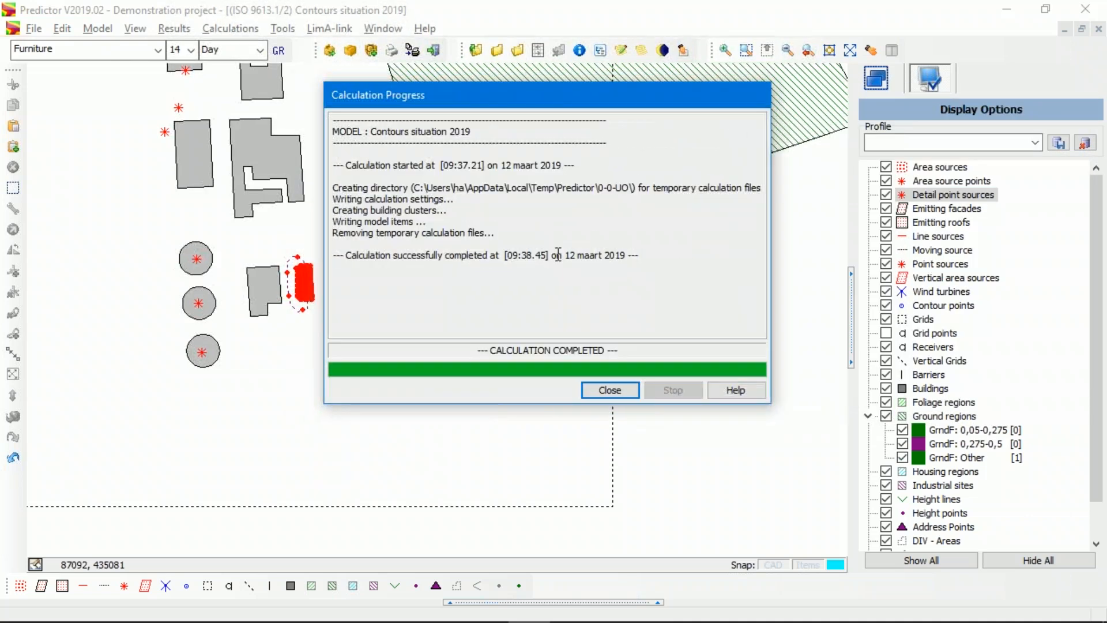
{"action": "left_click", "coordinate": [615, 389]}
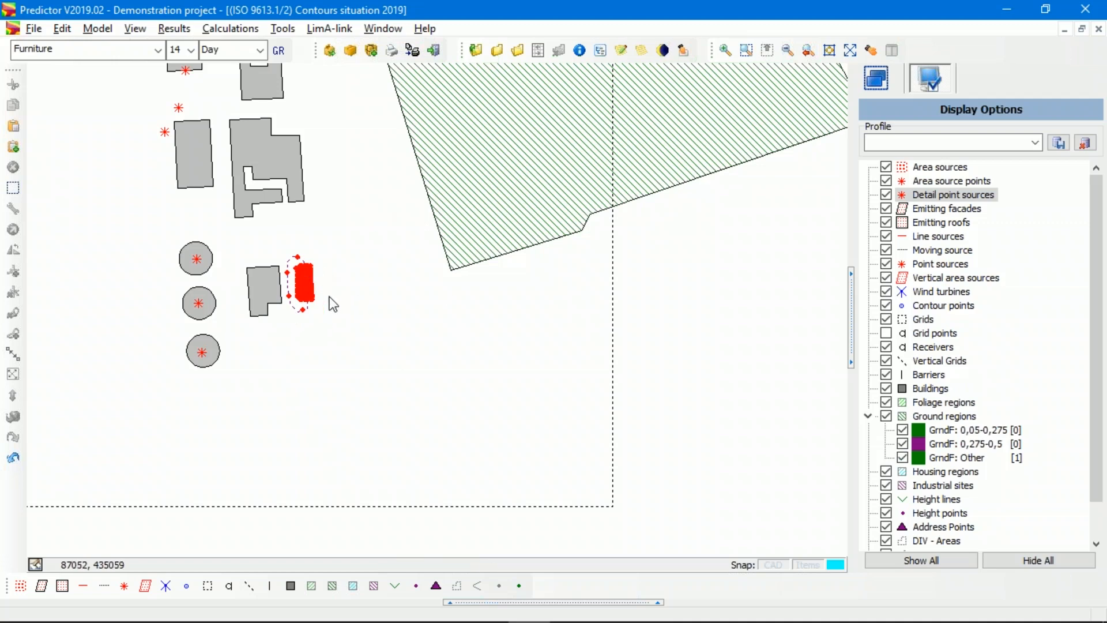
- Examine the receivers and buildings in the ground region and the detail point sources around the emitting building and moving source
{"action": "scroll", "coordinate": [452, 341], "scroll_direction": "down", "scroll_amount": 5}
{"action": "scroll", "coordinate": [458, 346], "scroll_direction": "up", "scroll_amount": 5}
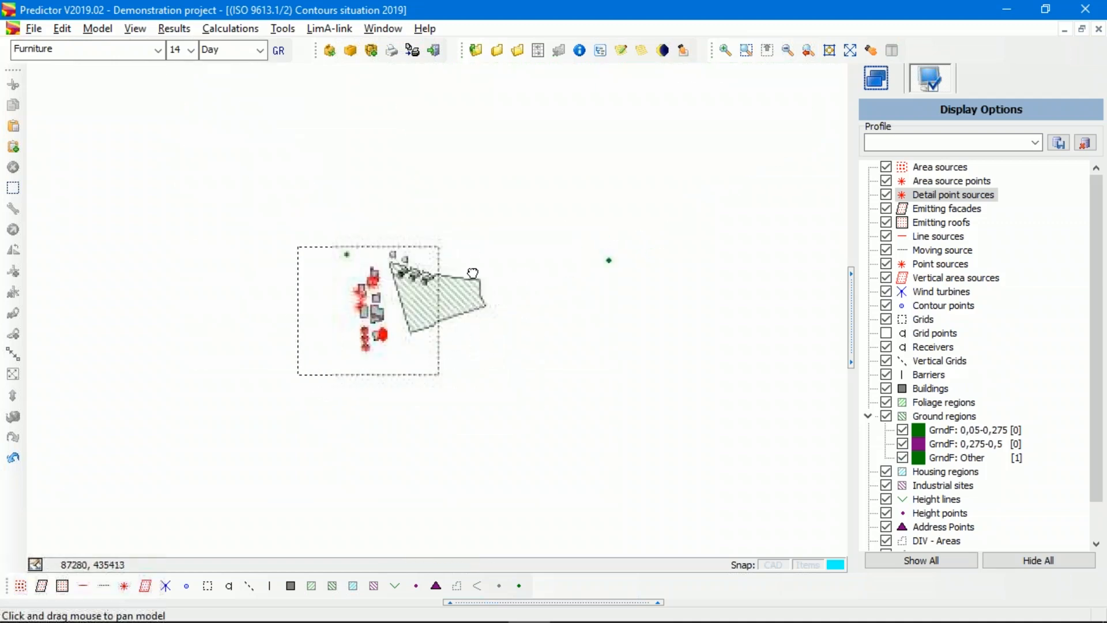
{"action": "scroll", "coordinate": [388, 294], "scroll_direction": "up", "scroll_amount": 3}
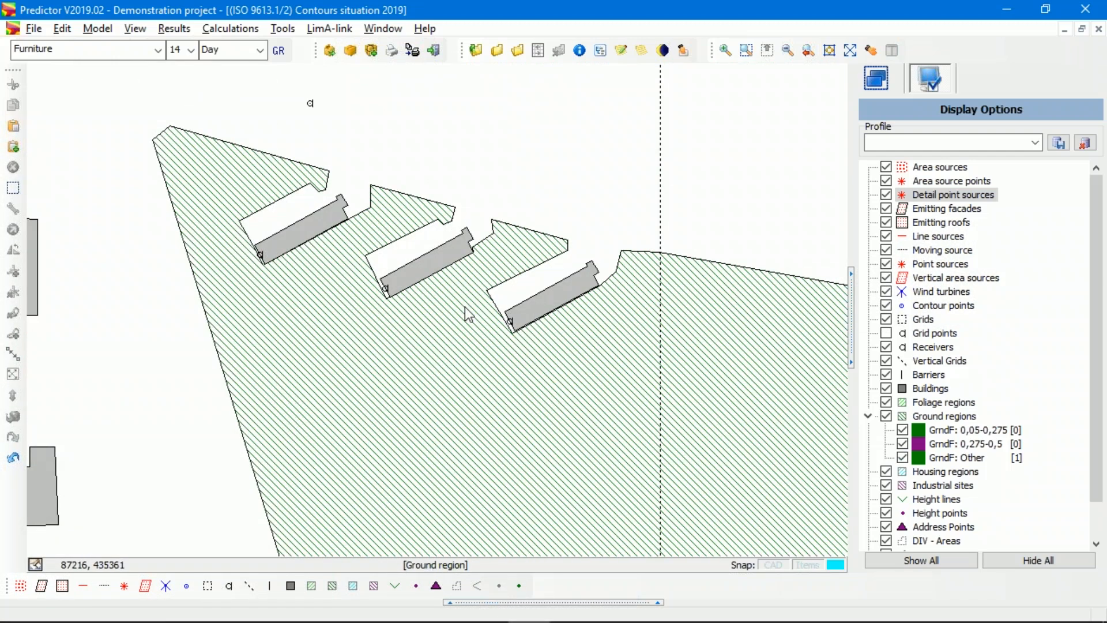
{"action": "scroll", "coordinate": [510, 334], "scroll_direction": "down", "scroll_amount": 3}
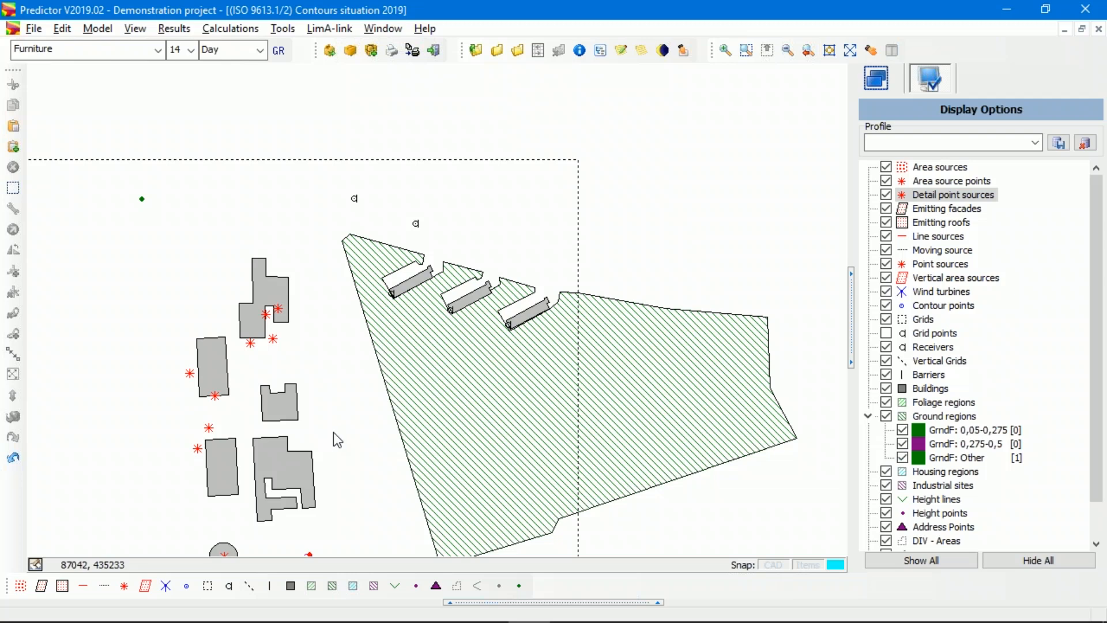
{"action": "left_click_drag", "start_coordinate": [347, 436], "coordinate": [317, 340]}
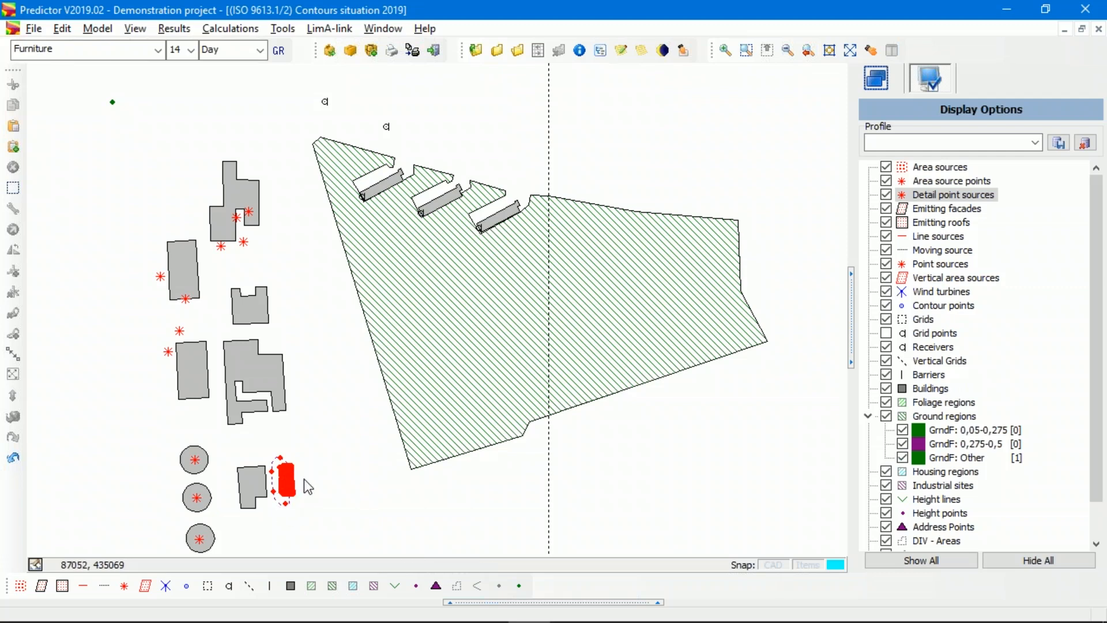
{"action": "scroll", "coordinate": [303, 478], "scroll_direction": "up", "scroll_amount": 3}
{"action": "left_click_drag", "start_coordinate": [331, 448], "coordinate": [371, 370]}
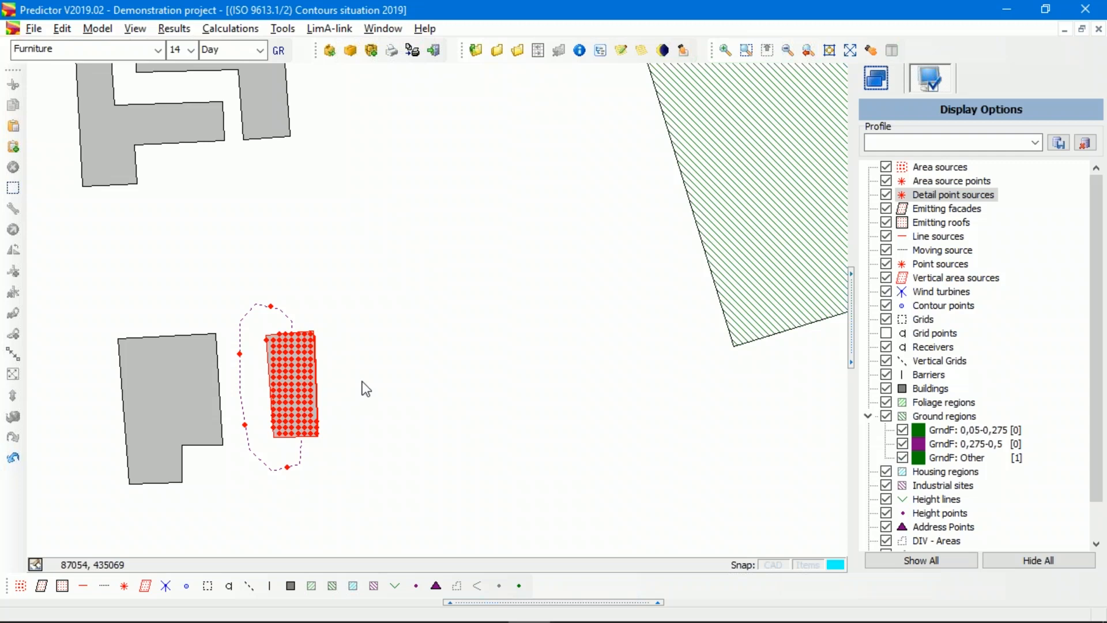
{"action": "scroll", "coordinate": [344, 361], "scroll_direction": "down", "scroll_amount": 3}
{"action": "scroll", "coordinate": [344, 359], "scroll_direction": "up", "scroll_amount": 1}
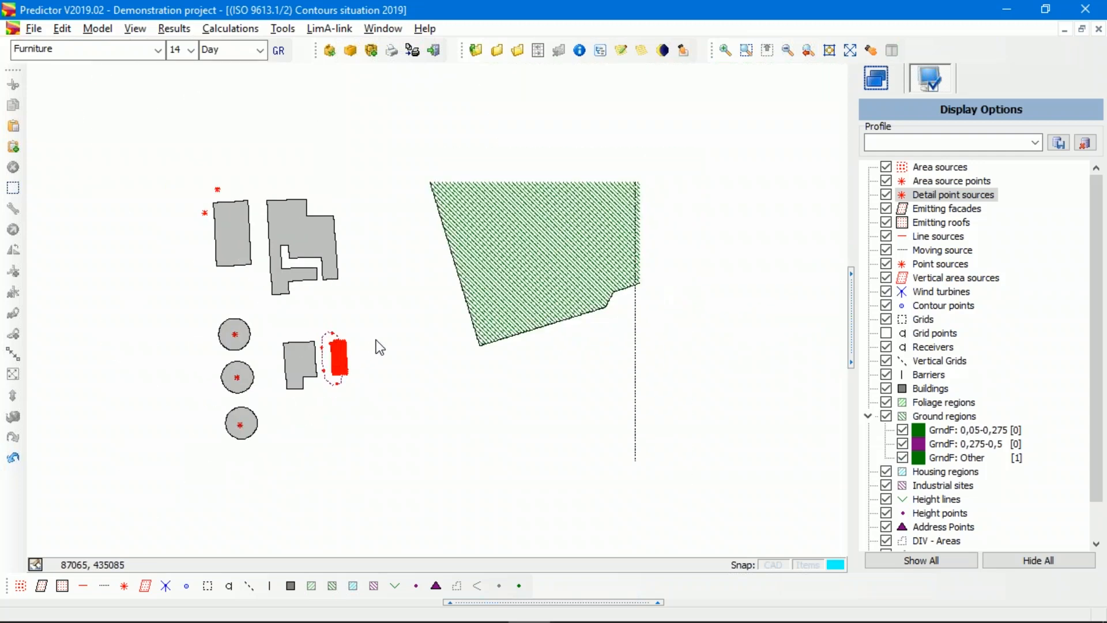
{"action": "scroll", "coordinate": [448, 321], "scroll_direction": "down", "scroll_amount": 3}
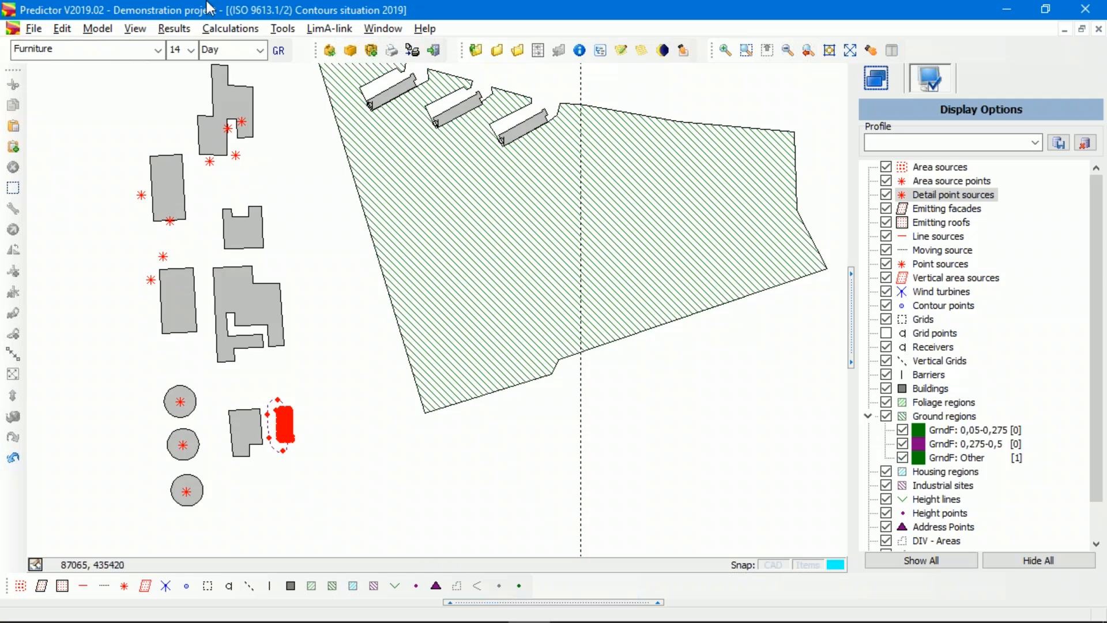
- Display the calculated noise contours on the model and view the area around the moving source
{"action": "left_click", "coordinate": [175, 29]}
{"action": "left_click", "coordinate": [209, 129]}
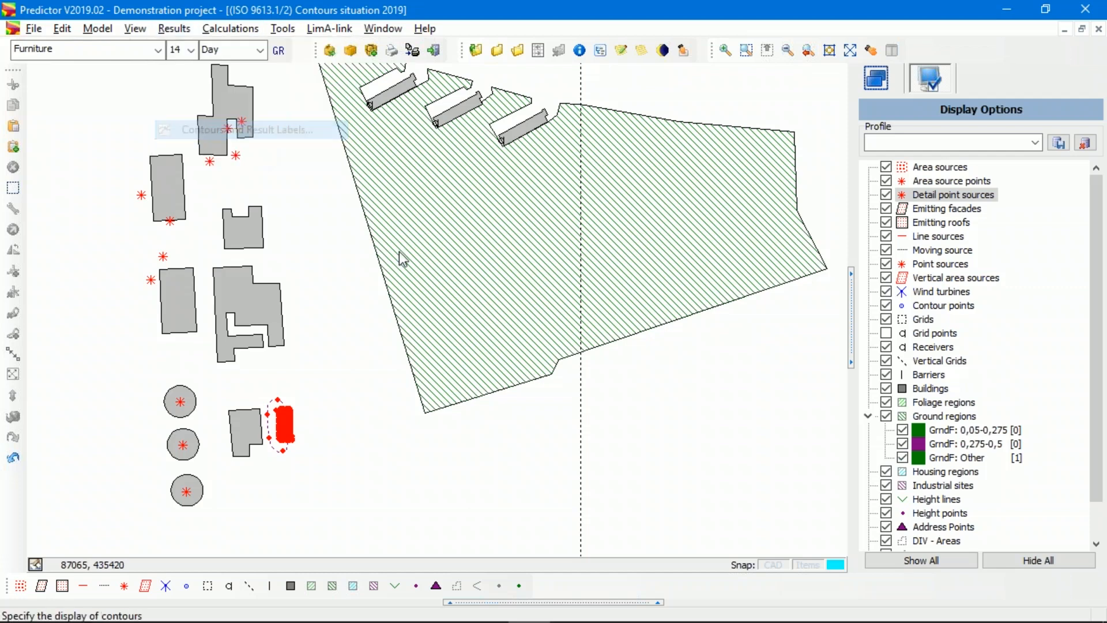
{"action": "left_click", "coordinate": [692, 527]}
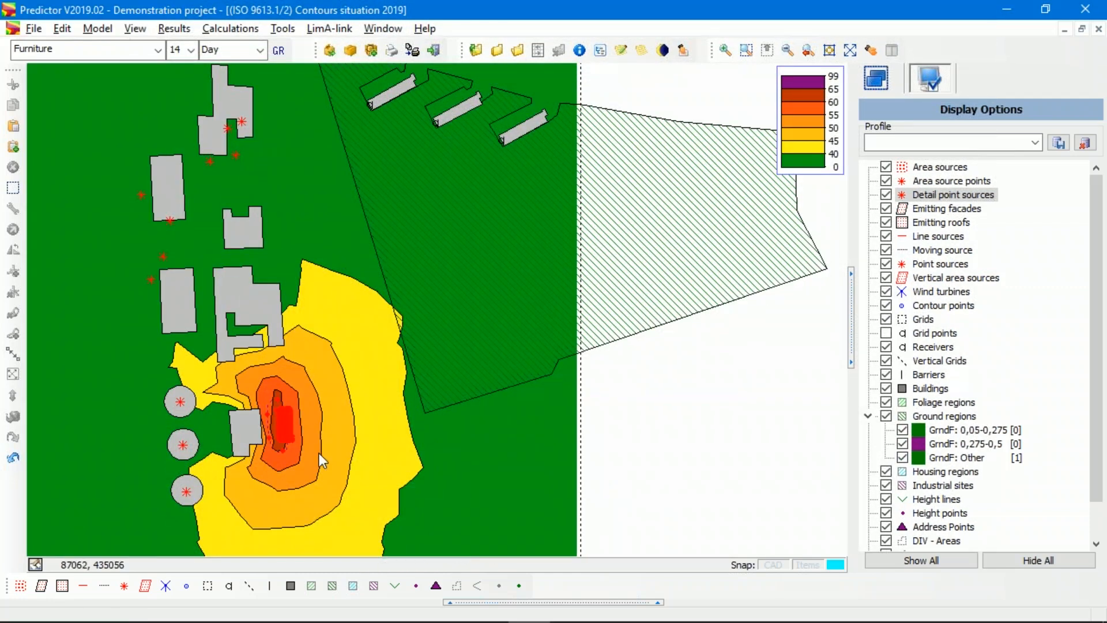
{"action": "left_click_drag", "start_coordinate": [354, 454], "coordinate": [402, 342]}
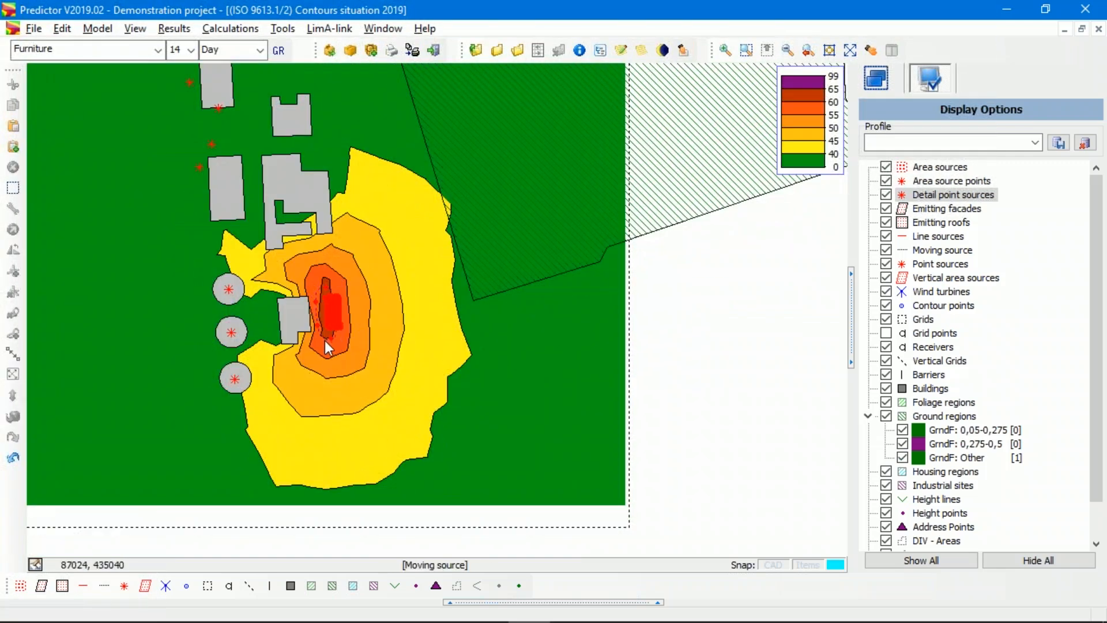
- View the day contours around the moving source and switch the displayed results to the Night period
{"action": "scroll", "coordinate": [329, 340], "scroll_direction": "up", "scroll_amount": 2}
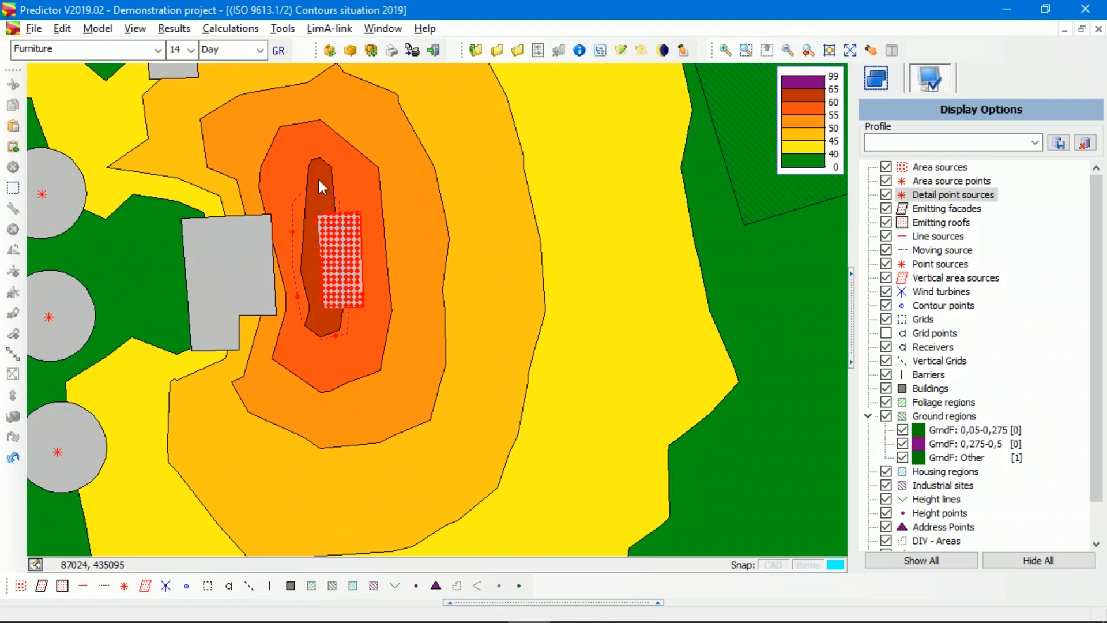
{"action": "scroll", "coordinate": [324, 334], "scroll_direction": "down", "scroll_amount": 1}
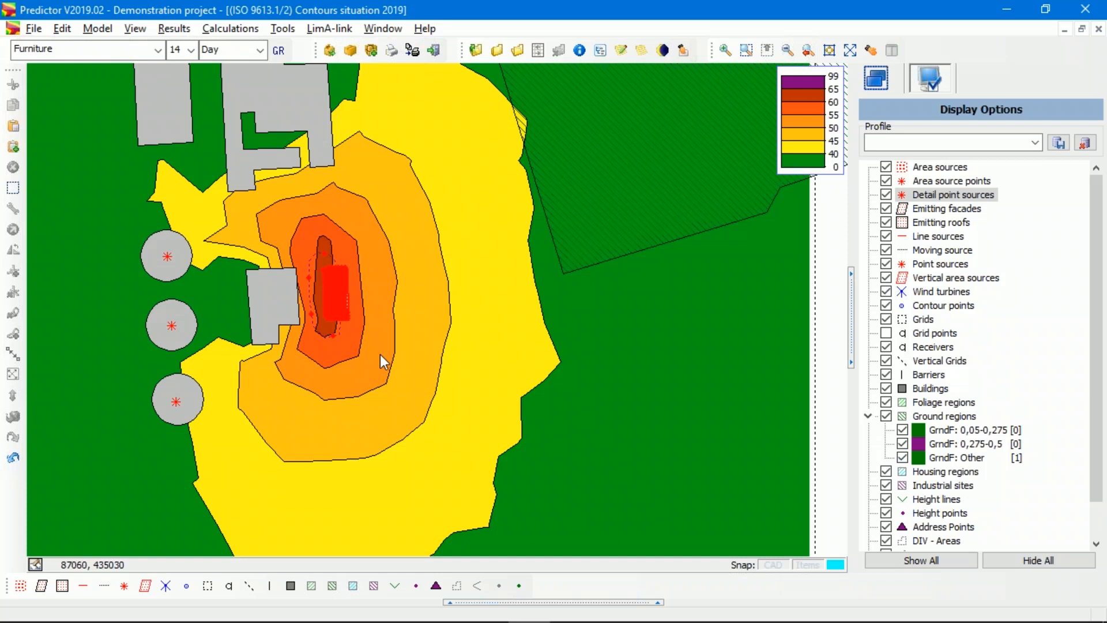
{"action": "left_click", "coordinate": [261, 50]}
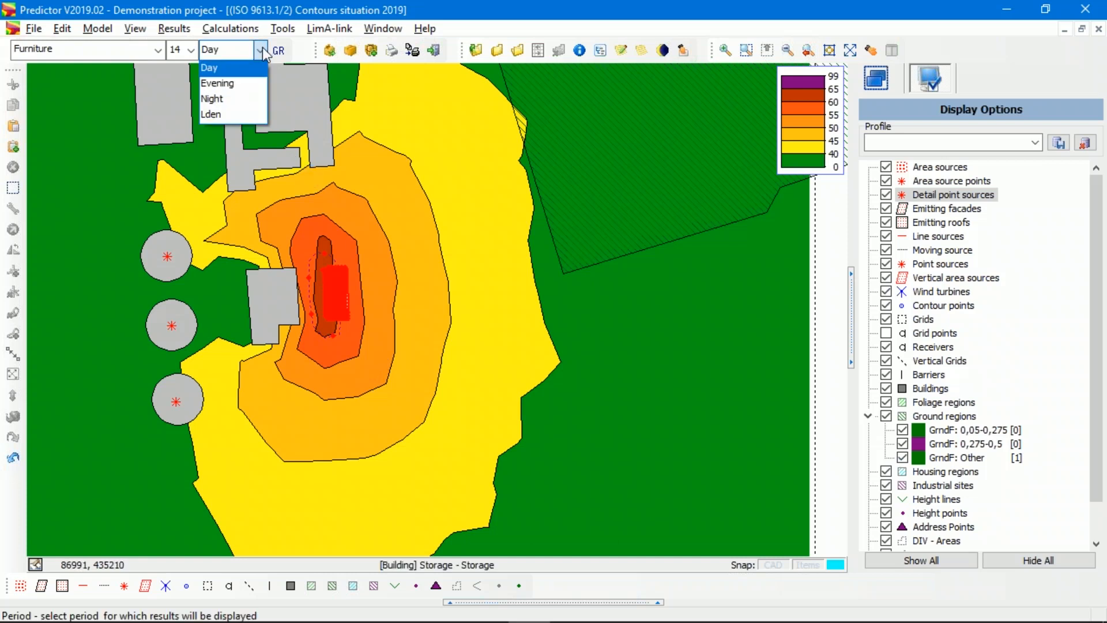
{"action": "left_click", "coordinate": [236, 104]}
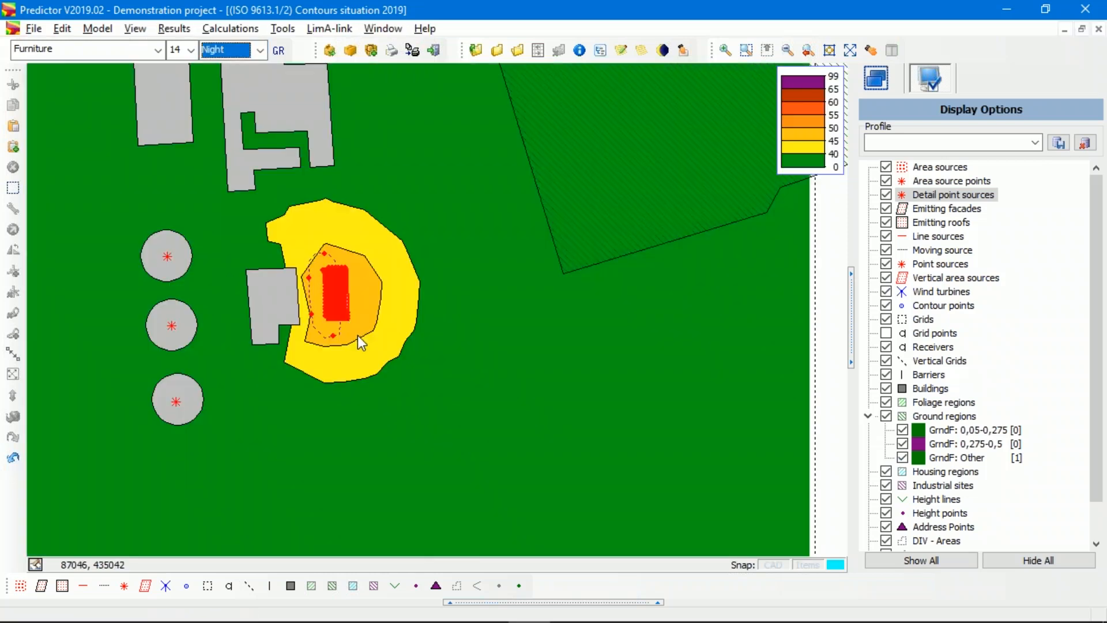
- Check the moving source's emission spectrum and its traffic flow per period, leaving its settings as they are
{"action": "scroll", "coordinate": [337, 335], "scroll_direction": "up", "scroll_amount": 3}
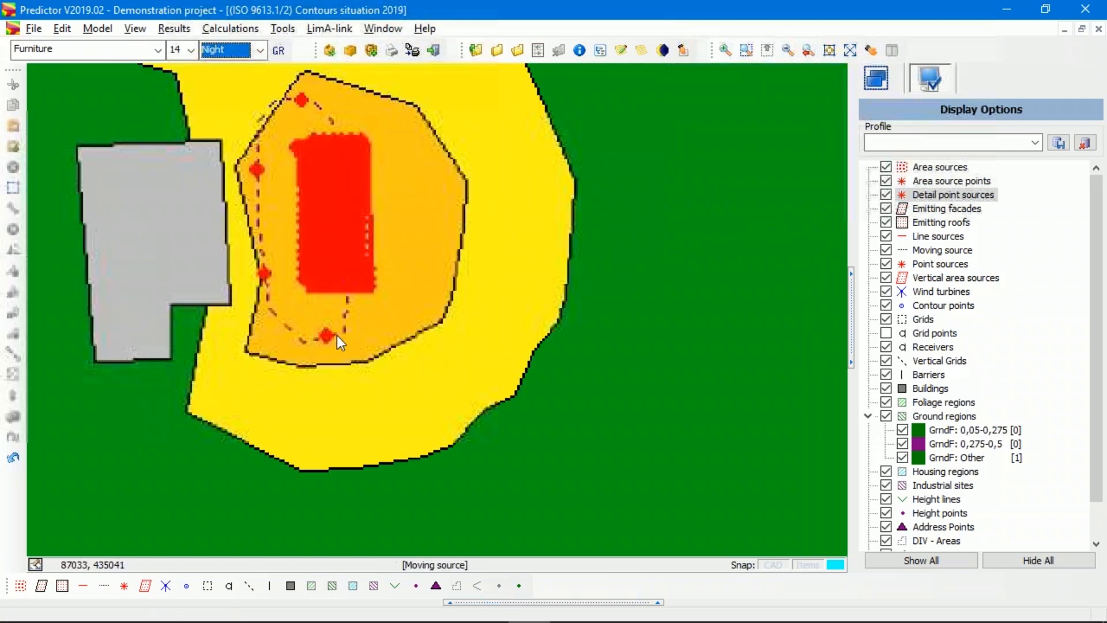
{"action": "double_click", "coordinate": [336, 335]}
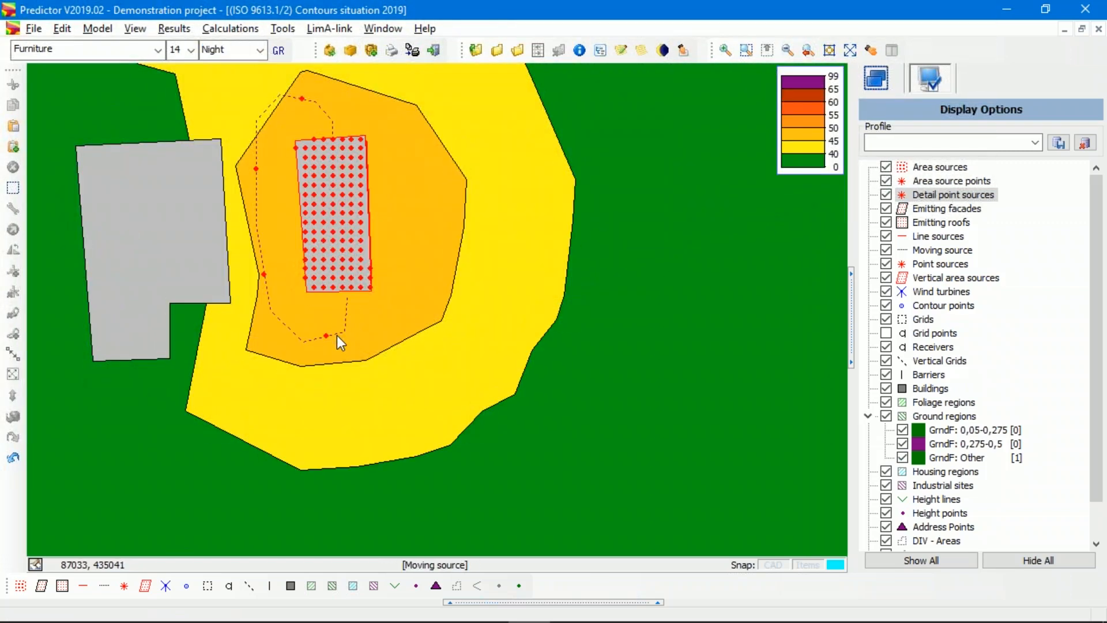
{"action": "left_click", "coordinate": [469, 230]}
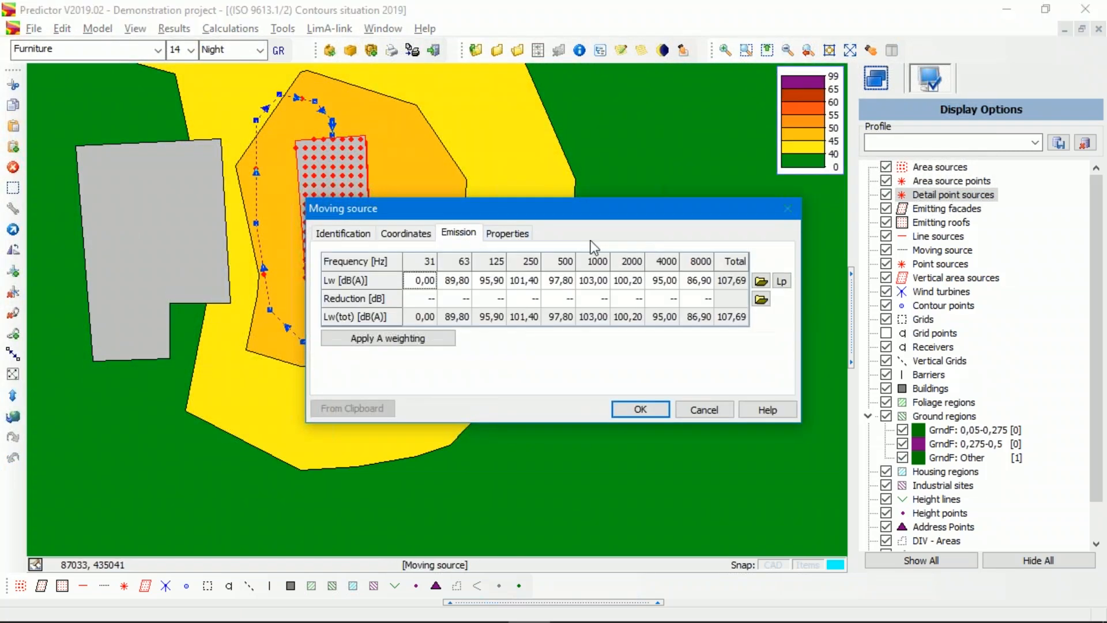
{"action": "left_click", "coordinate": [500, 233]}
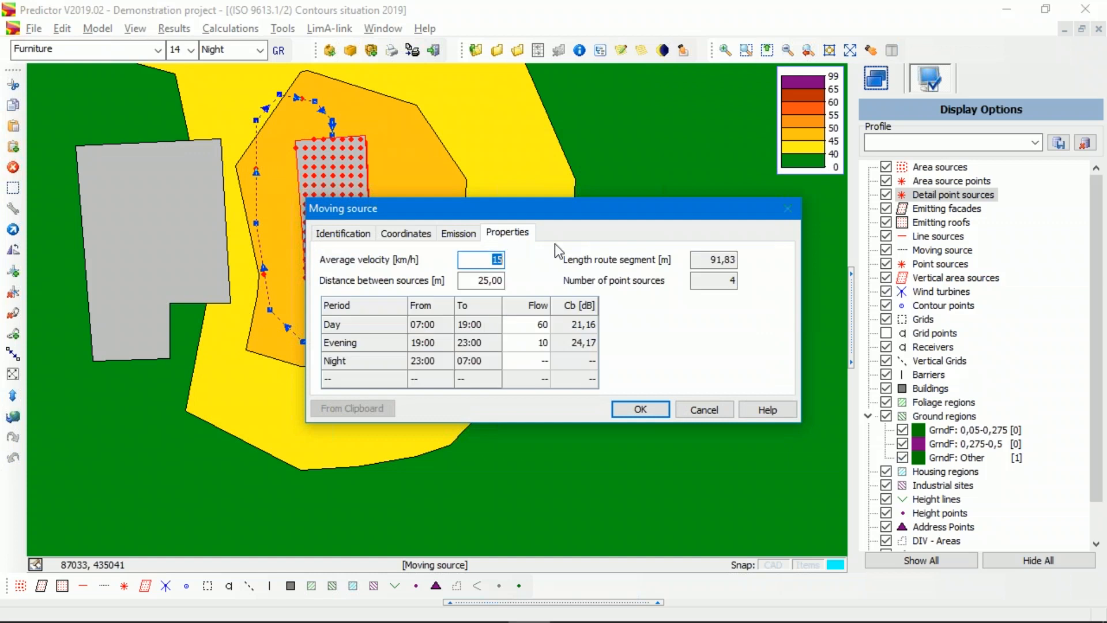
{"action": "left_click", "coordinate": [719, 413]}
- Check the working hours of the emitting roof, close its properties without changes and deselect it
{"action": "left_click", "coordinate": [350, 158]}
{"action": "double_click", "coordinate": [350, 159]}
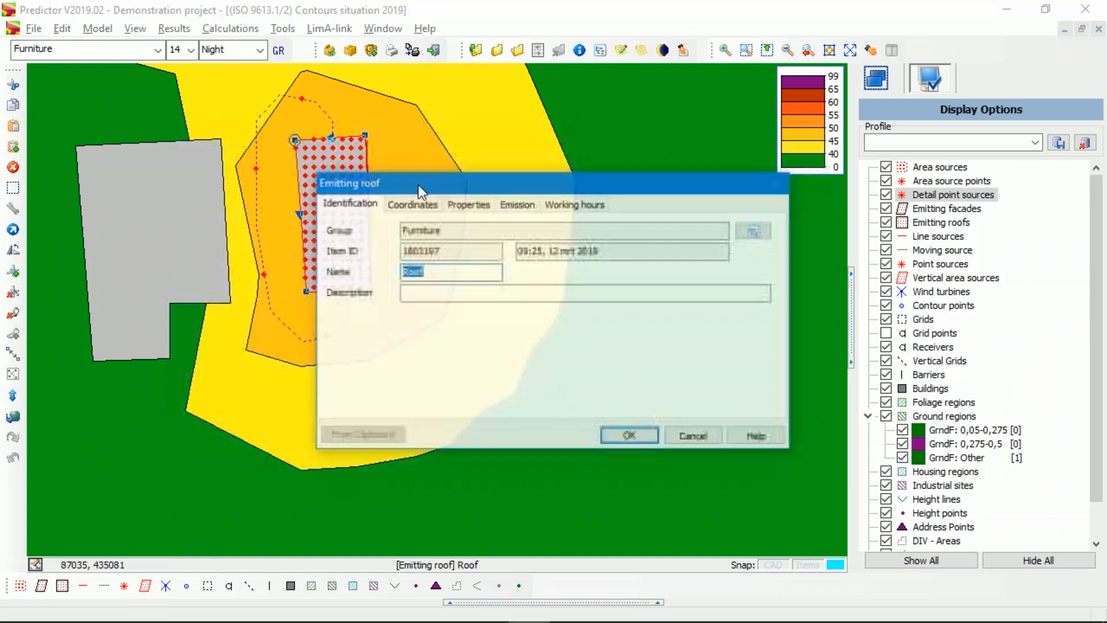
{"action": "left_click", "coordinate": [553, 202]}
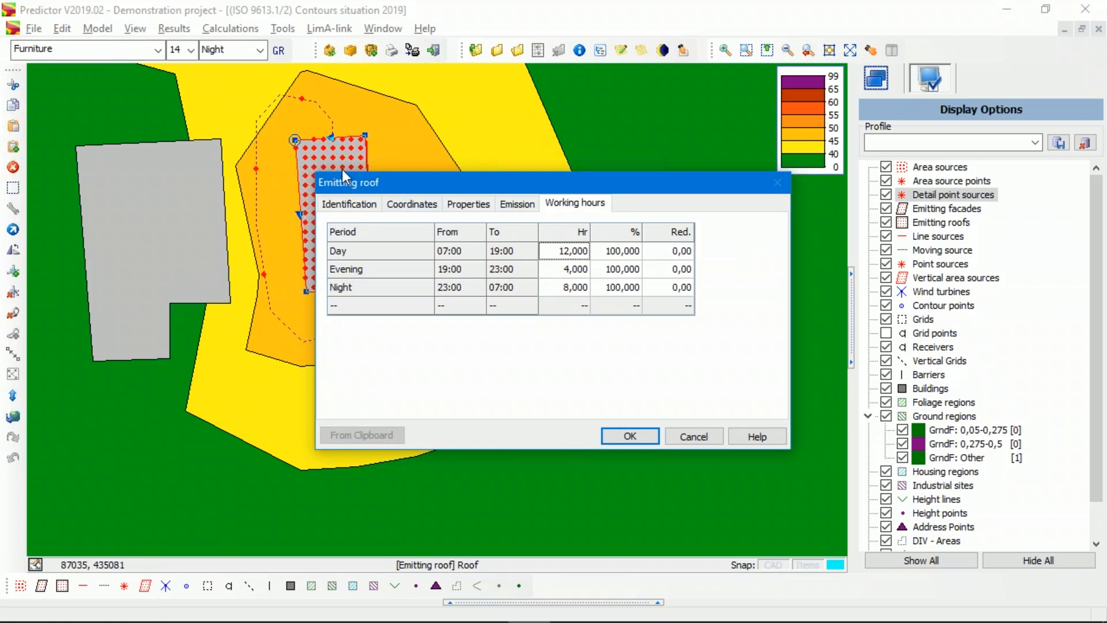
{"action": "left_click", "coordinate": [693, 438]}
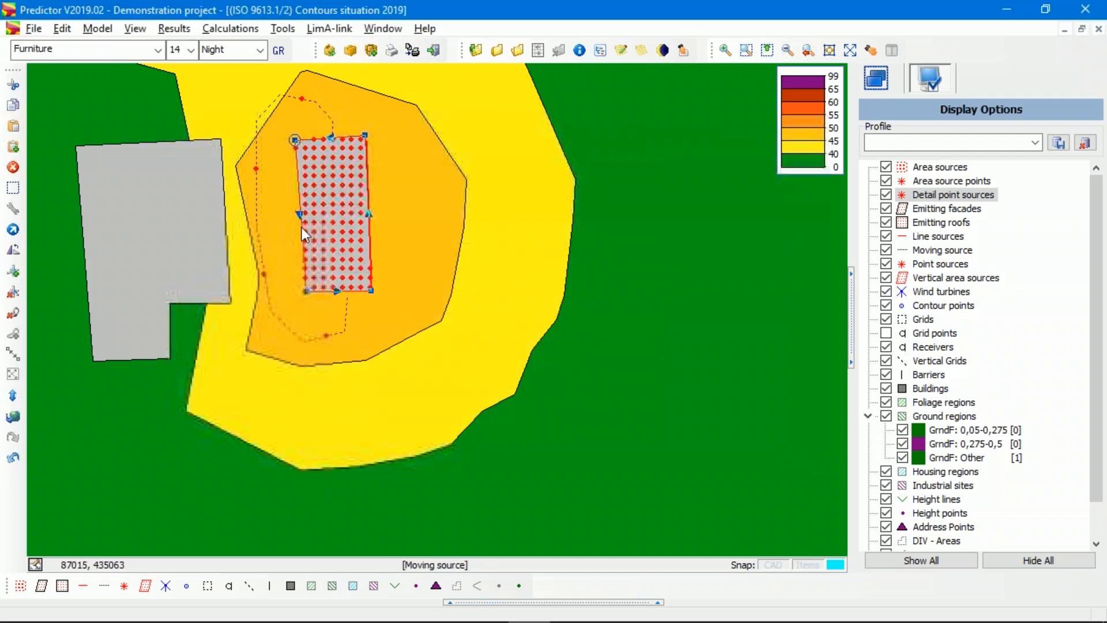
{"action": "left_click", "coordinate": [430, 268]}
- View the night contours across the whole site and review the moving source's coordinates, emission and properties without changing them
{"action": "scroll", "coordinate": [430, 267], "scroll_direction": "down", "scroll_amount": 2}
{"action": "scroll", "coordinate": [428, 270], "scroll_direction": "down", "scroll_amount": 2}
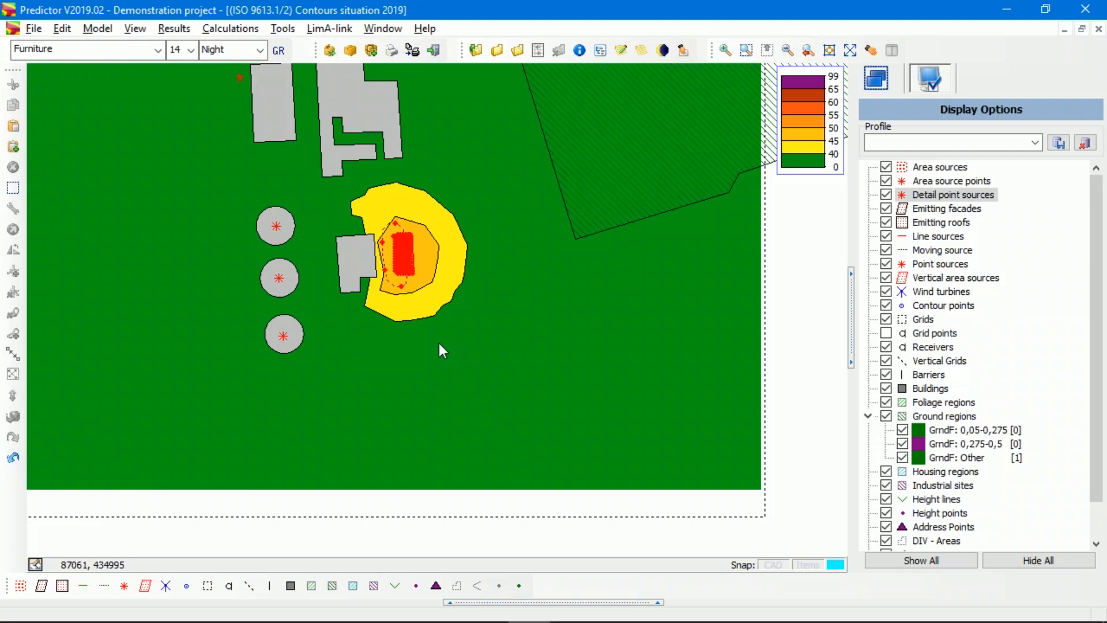
{"action": "scroll", "coordinate": [438, 345], "scroll_direction": "down", "scroll_amount": 2}
{"action": "left_click_drag", "start_coordinate": [503, 272], "coordinate": [416, 385]}
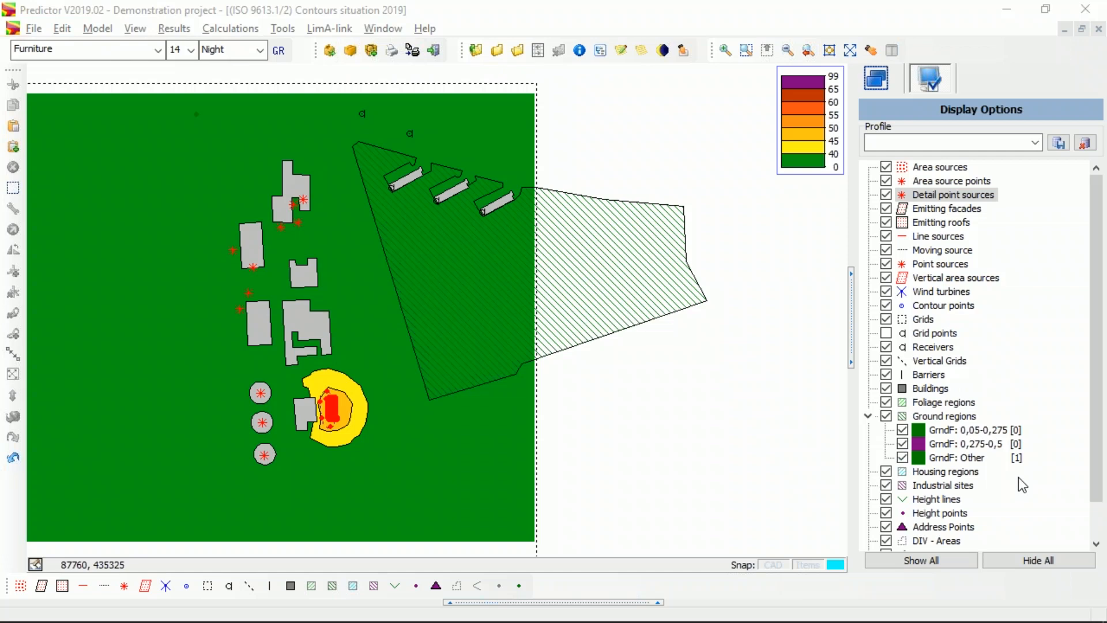
{"action": "scroll", "coordinate": [302, 362], "scroll_direction": "up", "scroll_amount": 3}
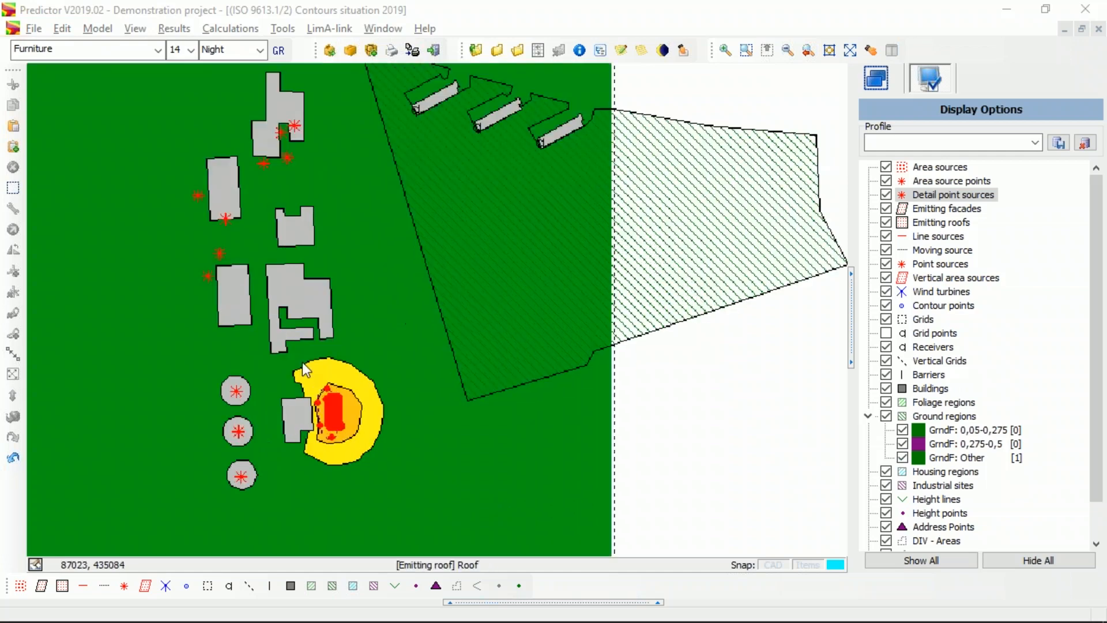
{"action": "double_click", "coordinate": [336, 416]}
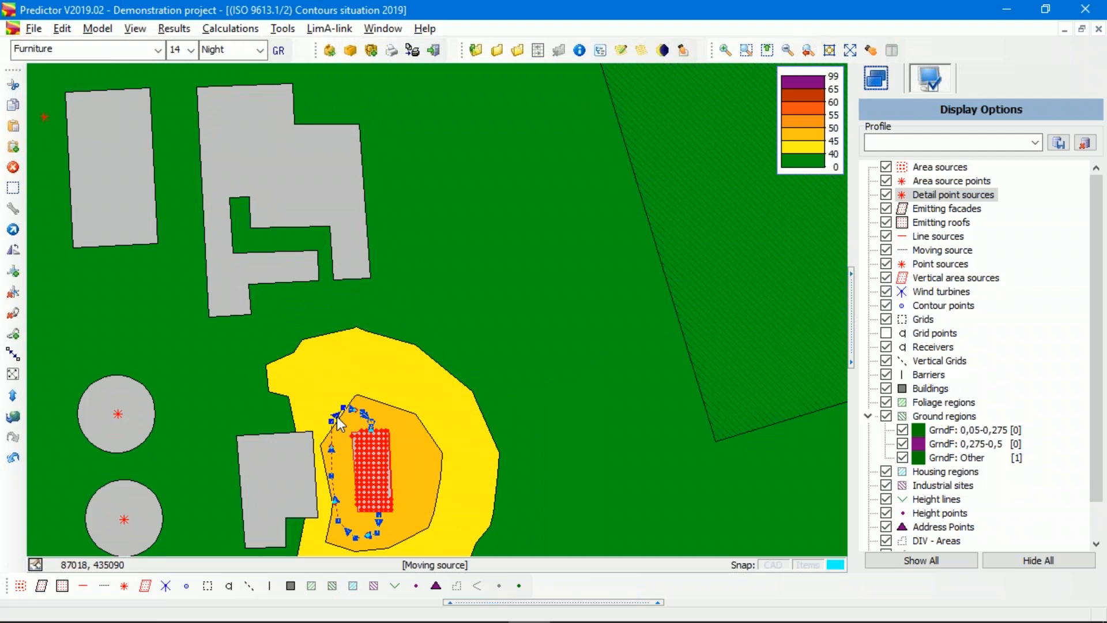
{"action": "left_click", "coordinate": [435, 231]}
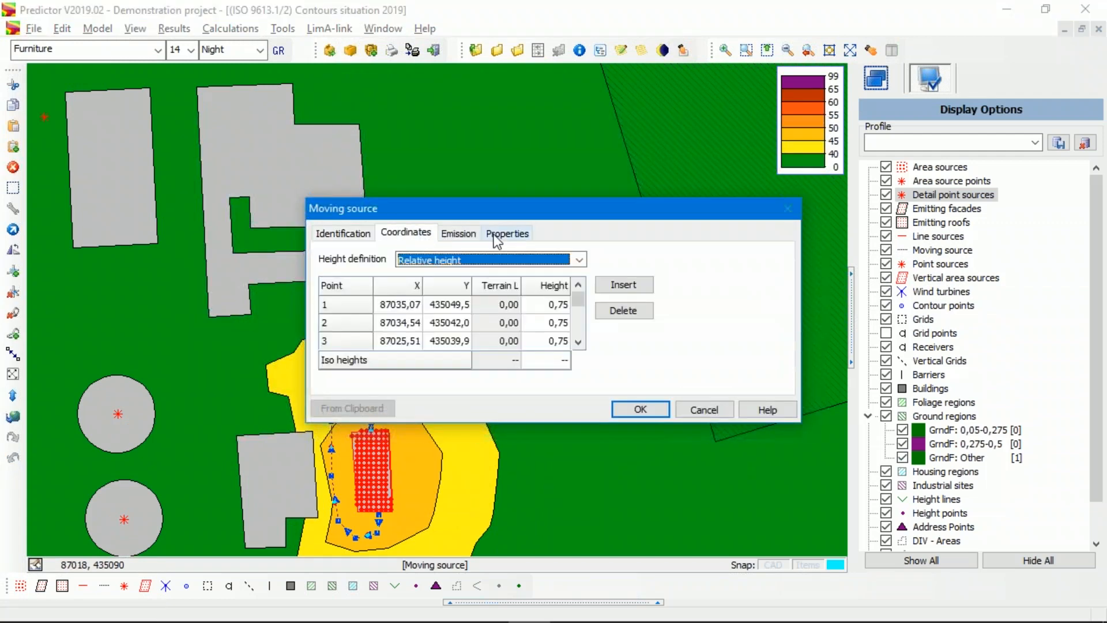
{"action": "left_click", "coordinate": [455, 233]}
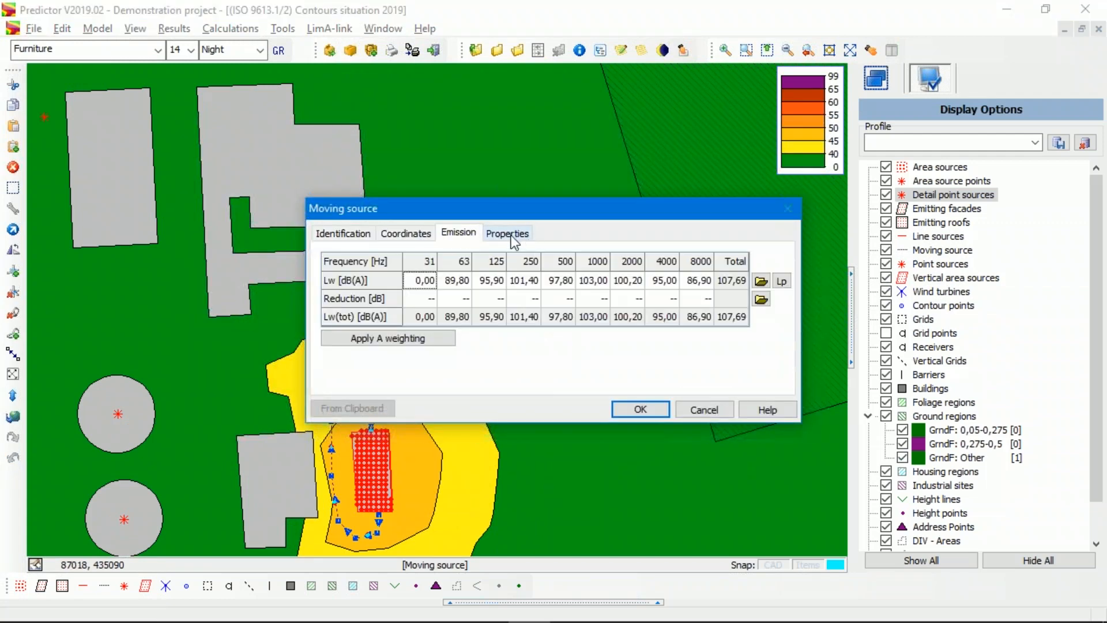
{"action": "left_click", "coordinate": [500, 236]}
{"action": "left_click", "coordinate": [468, 233]}
{"action": "left_click", "coordinate": [717, 411]}
- Open the octave source power spectrum catalogue from the emission data of the Crane 1 point source
{"action": "scroll", "coordinate": [531, 358], "scroll_direction": "down", "scroll_amount": 3}
{"action": "scroll", "coordinate": [531, 358], "scroll_direction": "up", "scroll_amount": 2}
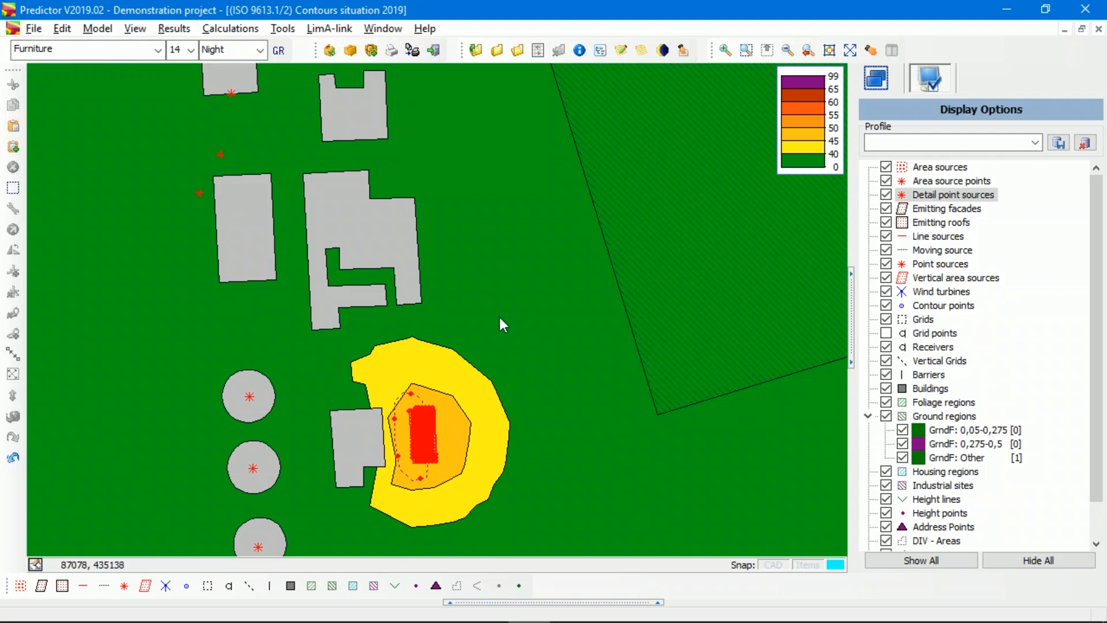
{"action": "scroll", "coordinate": [519, 264], "scroll_direction": "down", "scroll_amount": 1}
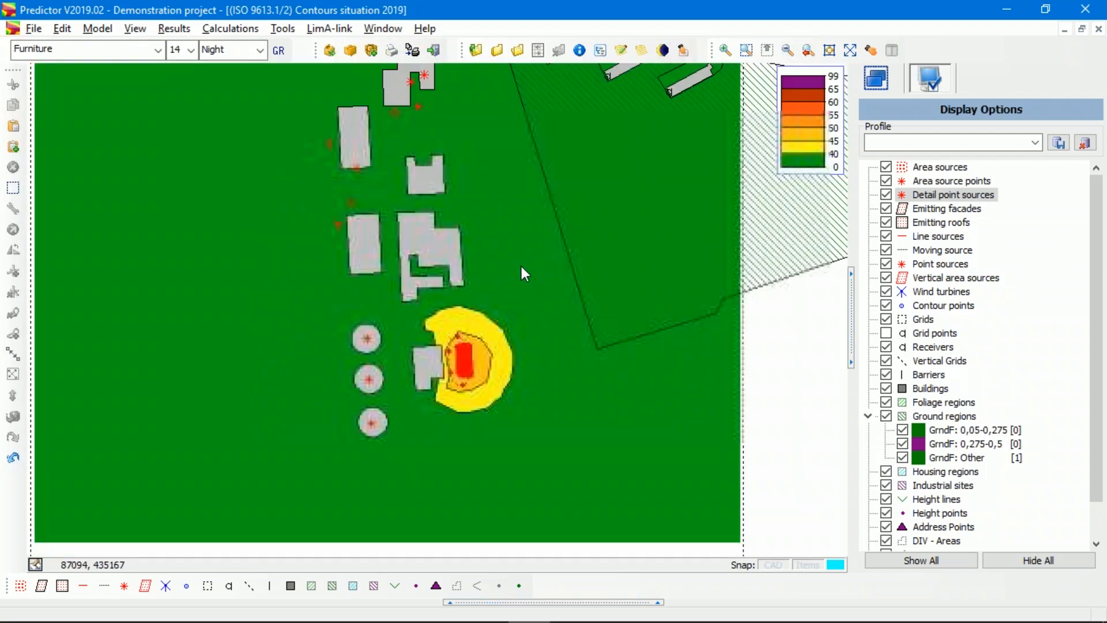
{"action": "double_click", "coordinate": [338, 223]}
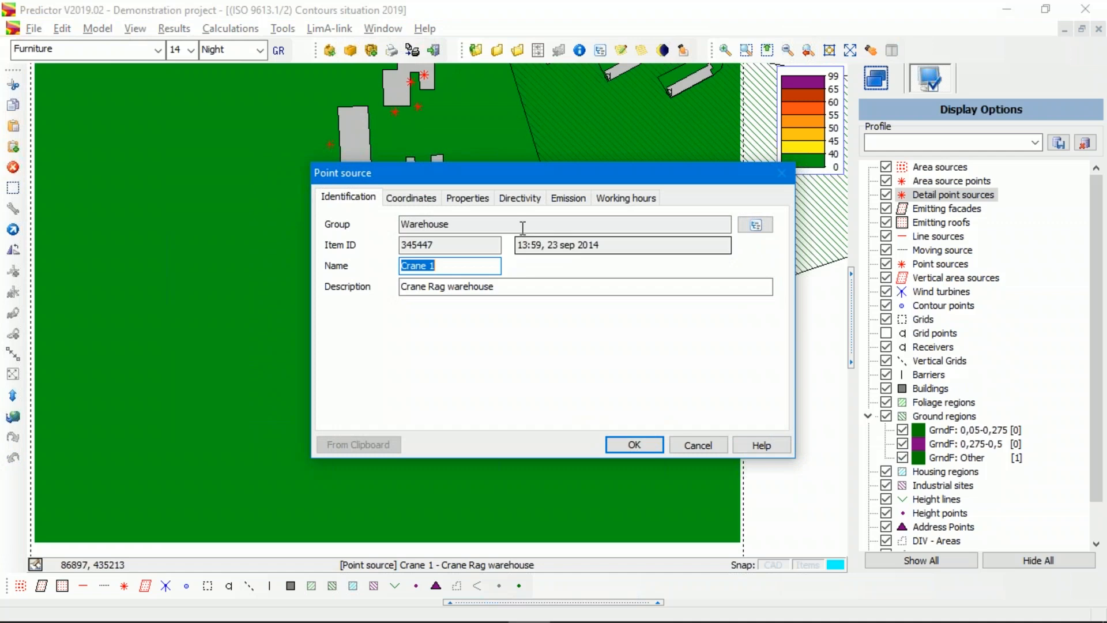
{"action": "left_click", "coordinate": [573, 198]}
{"action": "left_click", "coordinate": [755, 246]}
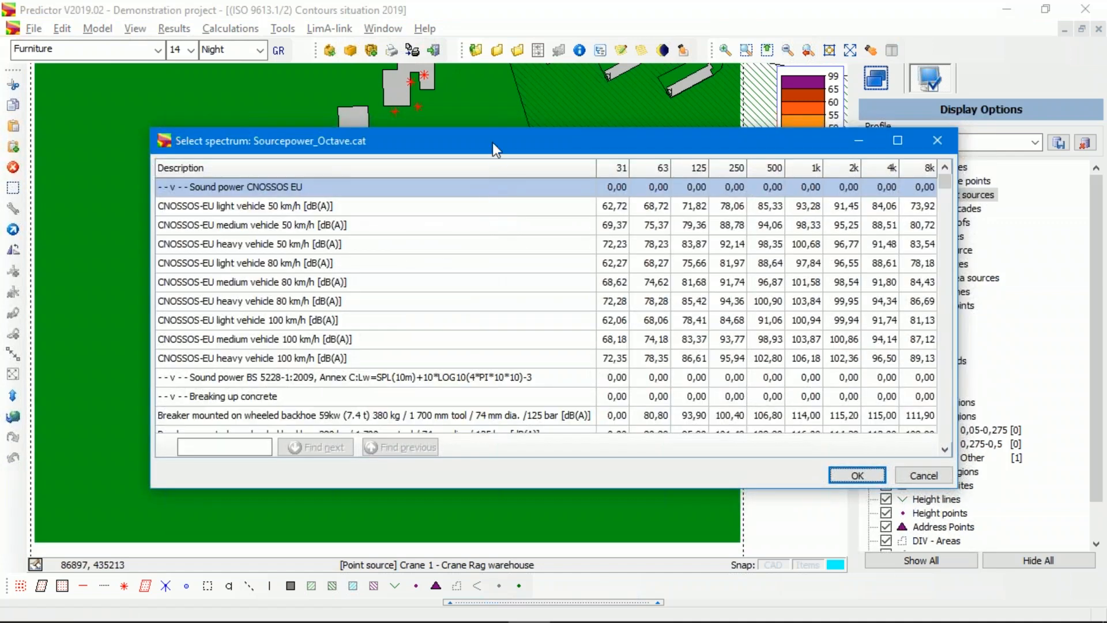
- Browse the CNOSSOS-EU vehicle spectra and the BS 5228-1:2009 spectra down to the Dumping brick rubble heading
{"action": "left_click_drag", "start_coordinate": [491, 133], "coordinate": [484, 105]}
{"action": "scroll", "coordinate": [306, 290], "scroll_direction": "down", "scroll_amount": 3}
{"action": "scroll", "coordinate": [310, 297], "scroll_direction": "down", "scroll_amount": 1}
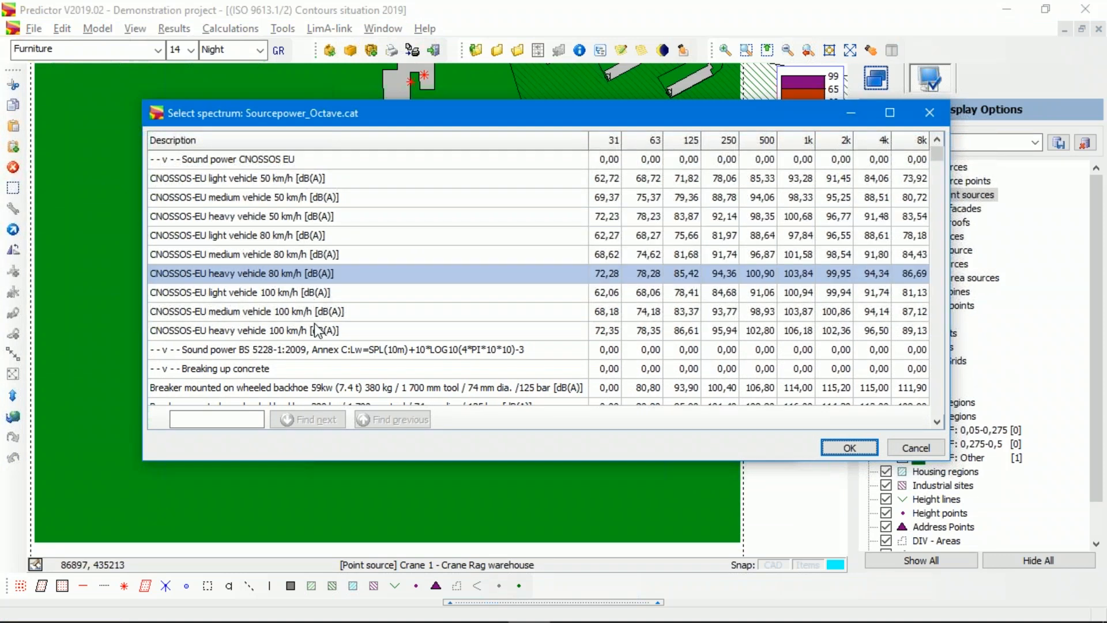
{"action": "left_click", "coordinate": [319, 334]}
{"action": "scroll", "coordinate": [321, 348], "scroll_direction": "down", "scroll_amount": 3}
{"action": "left_click", "coordinate": [320, 349]}
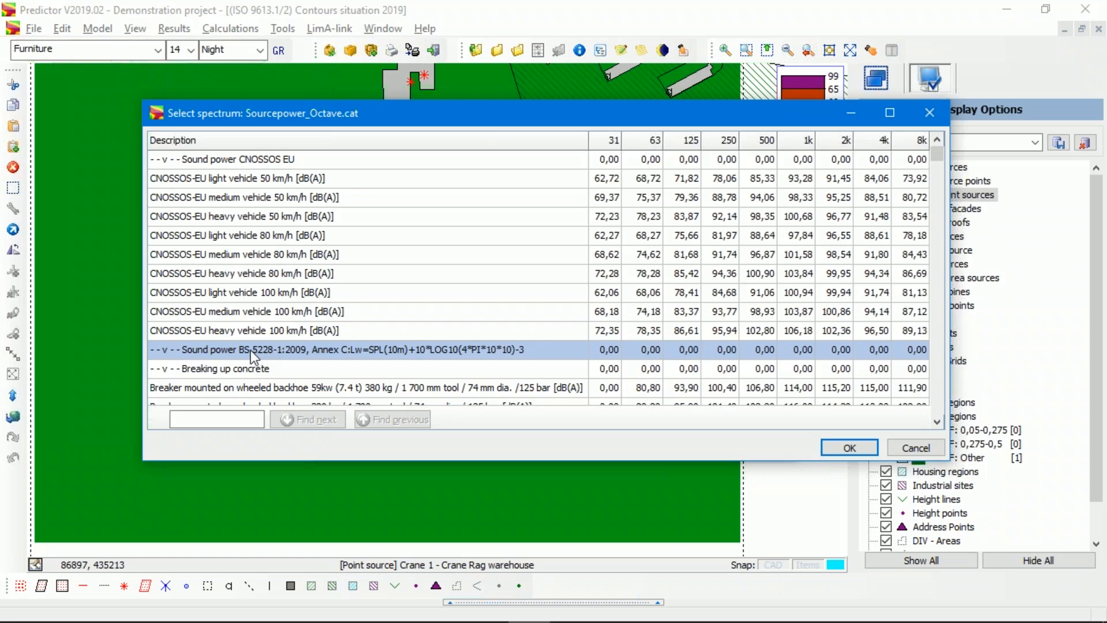
{"action": "key", "text": "Down"}
{"action": "key", "text": "Down"}
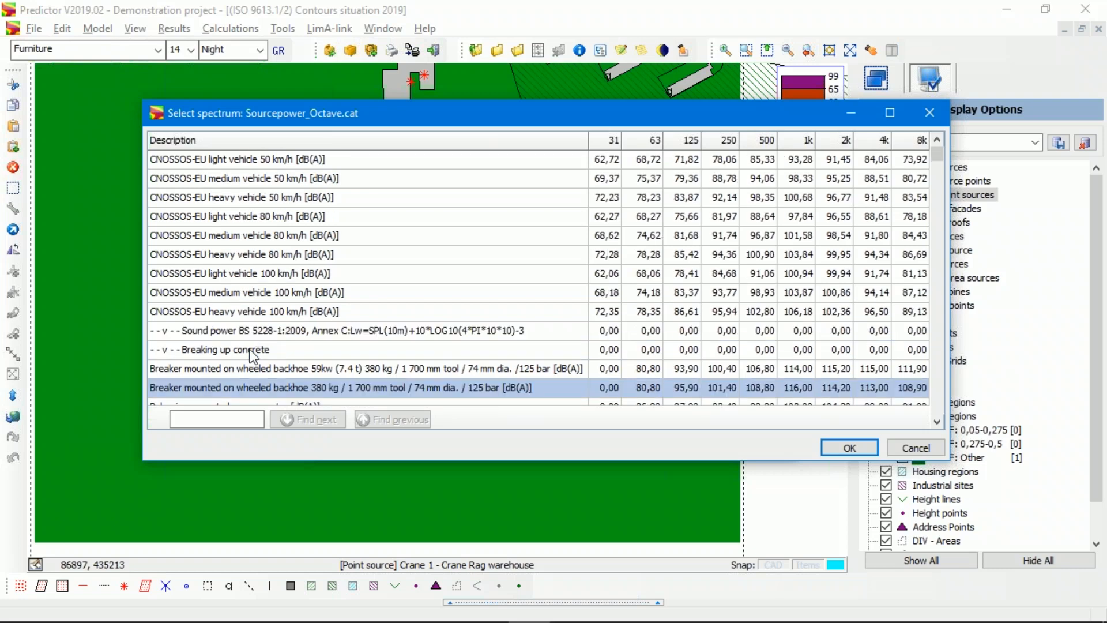
{"action": "key", "text": "Down"}
{"action": "key", "text": "Down"}
{"action": "key", "text": "Down"}
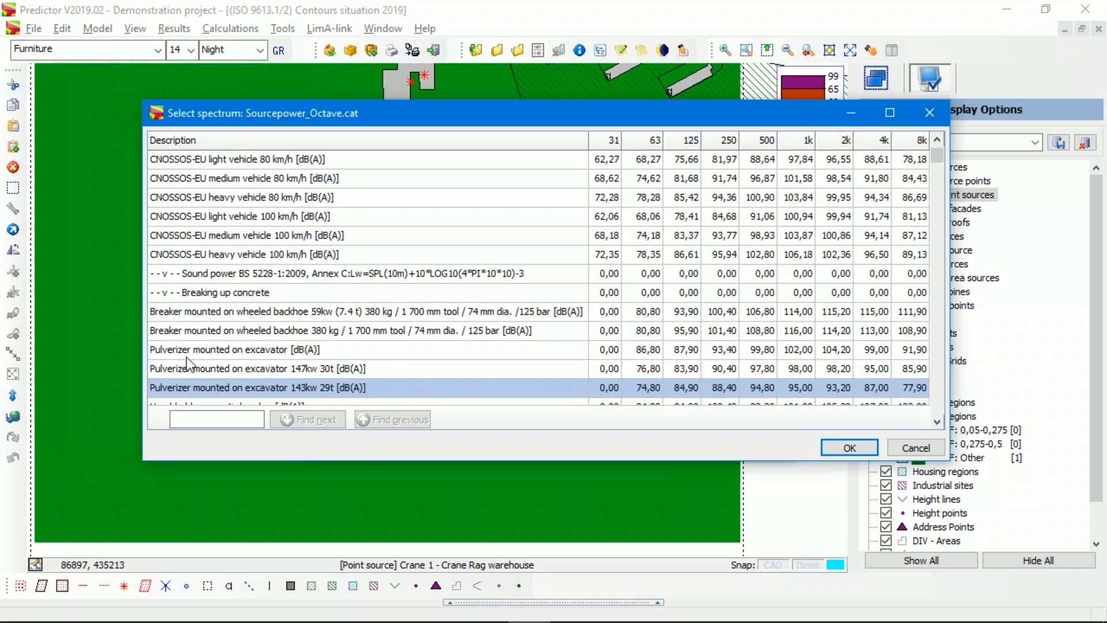
{"action": "key", "text": "Down"}
{"action": "key", "text": "Down"}
{"action": "key", "text": "Down"}
{"action": "key", "text": "Down"}
{"action": "key", "text": "Down"}
{"action": "key", "text": "Down"}
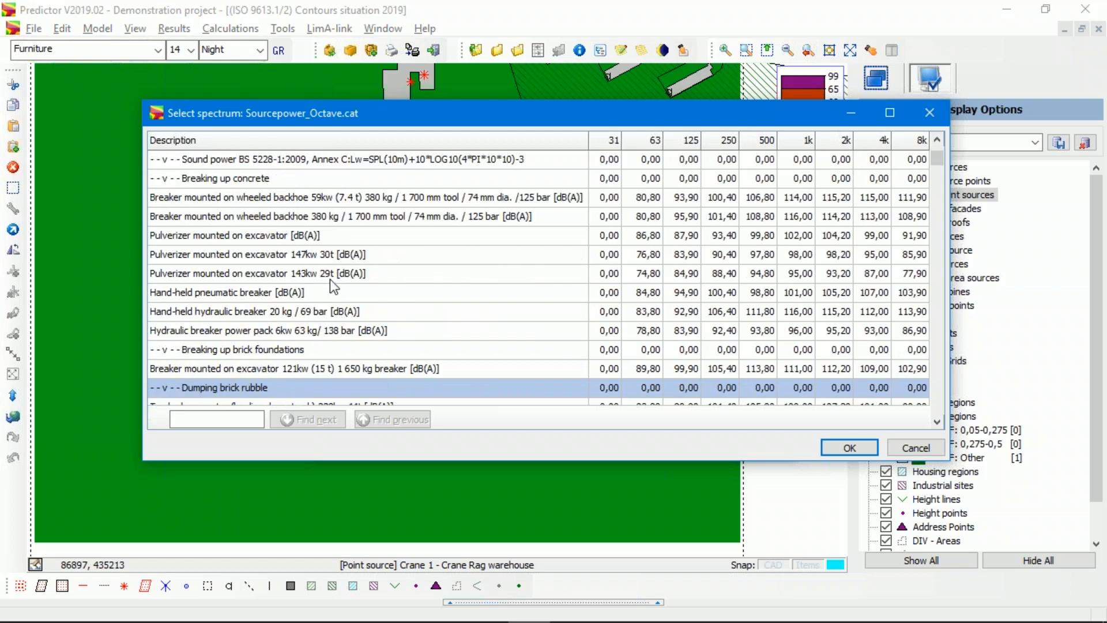
- Go back up the catalogue to the Sound power BS 5228-1:2009 heading
{"action": "key", "text": "Up"}
{"action": "key", "text": "Up"}
{"action": "key", "text": "Up"}
{"action": "key", "text": "Up"}
{"action": "key", "text": "Up"}
{"action": "key", "text": "Up"}
{"action": "key", "text": "Up"}
{"action": "key", "text": "Up"}
{"action": "key", "text": "Up"}
{"action": "key", "text": "Up"}
{"action": "key", "text": "Up"}
{"action": "key", "text": "Up"}
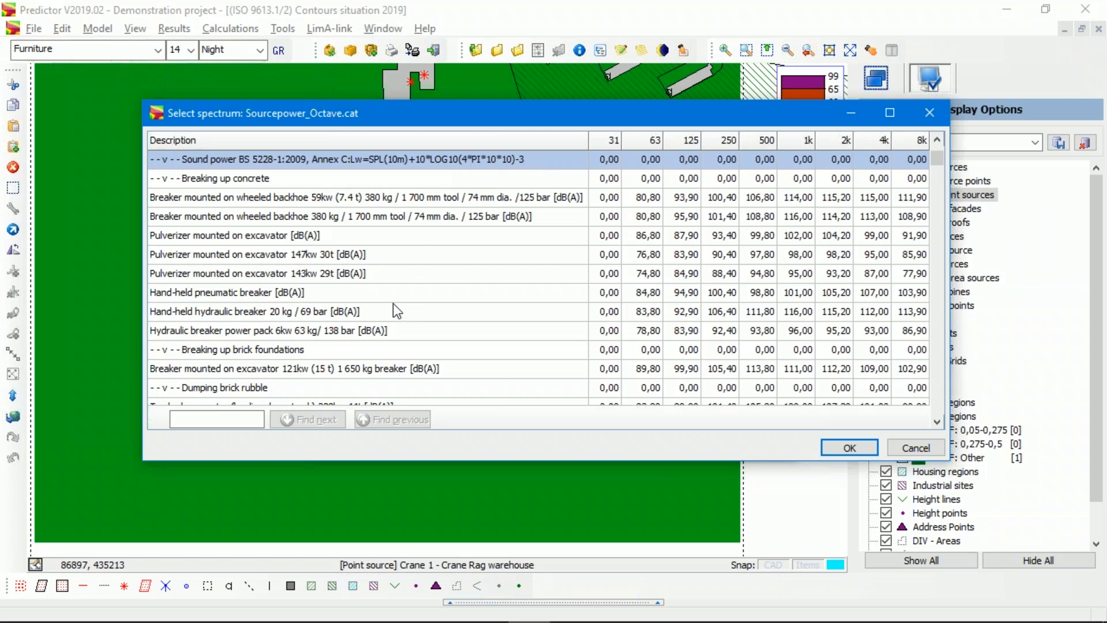
- Browse the BS 5228 construction equipment spectra from the concrete breakers through excavation, rolling and piling to the concrete pumps
{"action": "left_click", "coordinate": [309, 200]}
{"action": "scroll", "coordinate": [298, 217], "scroll_direction": "down", "scroll_amount": 14}
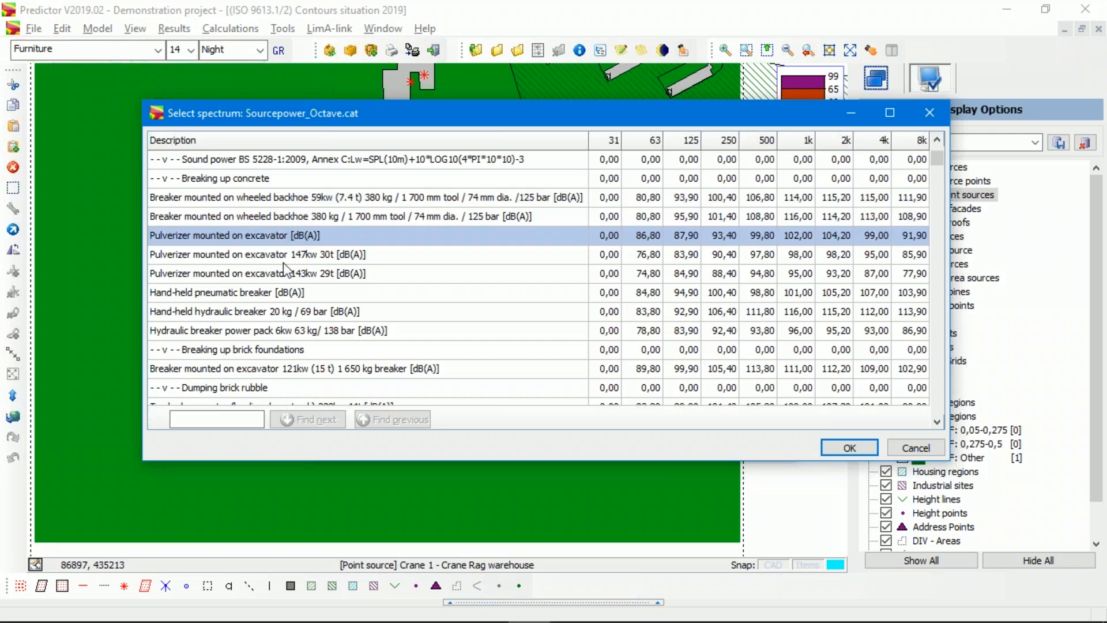
{"action": "scroll", "coordinate": [268, 261], "scroll_direction": "down", "scroll_amount": 20}
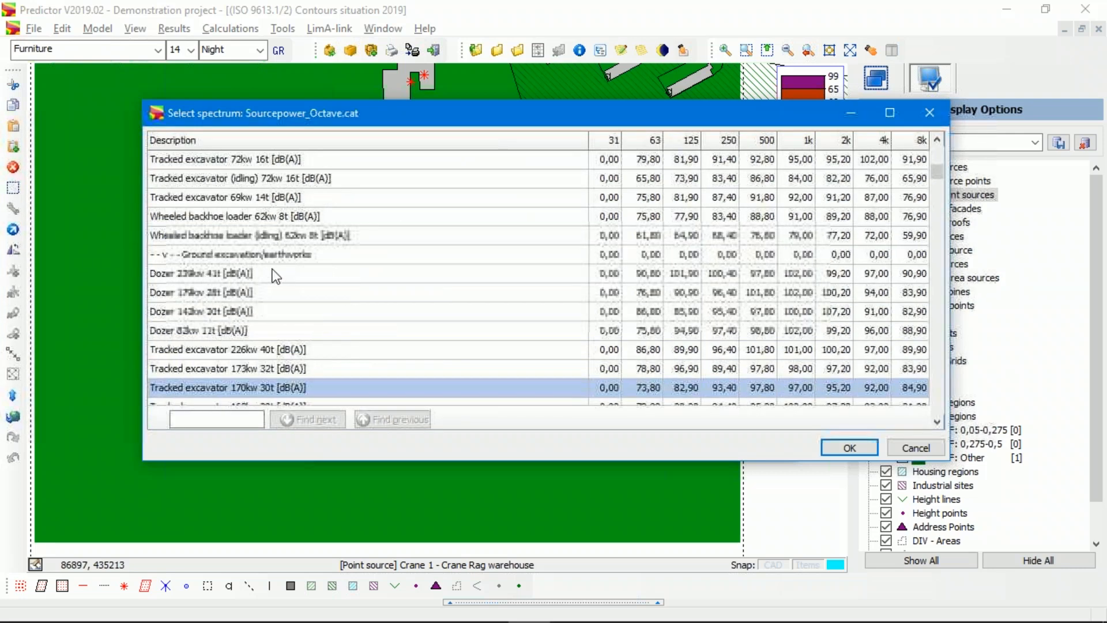
{"action": "scroll", "coordinate": [279, 248], "scroll_direction": "down", "scroll_amount": 15}
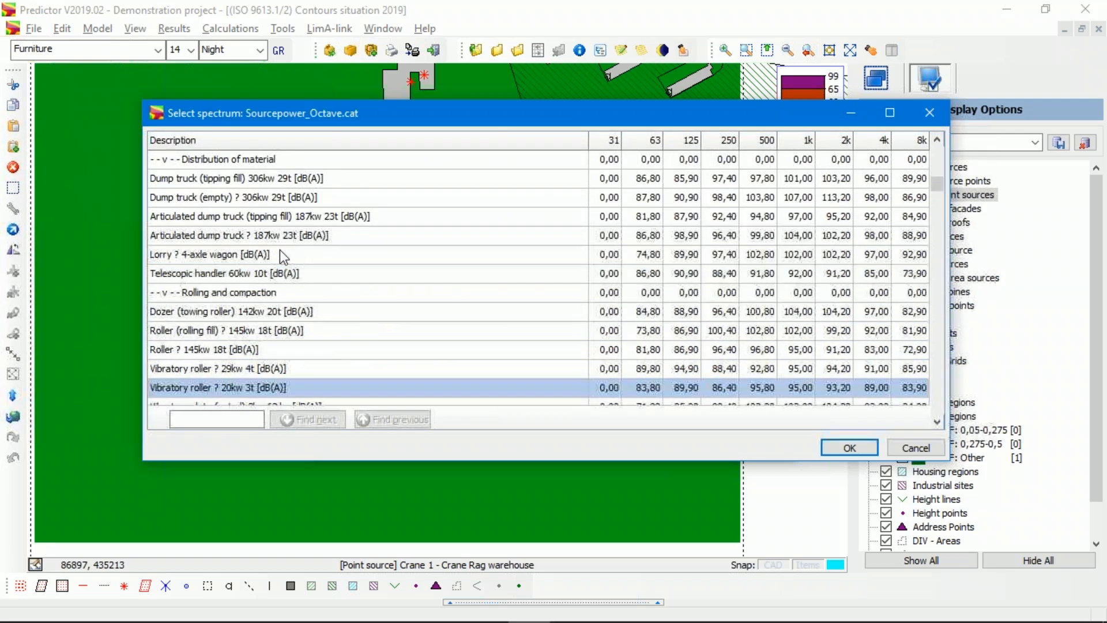
{"action": "scroll", "coordinate": [271, 249], "scroll_direction": "down", "scroll_amount": 20}
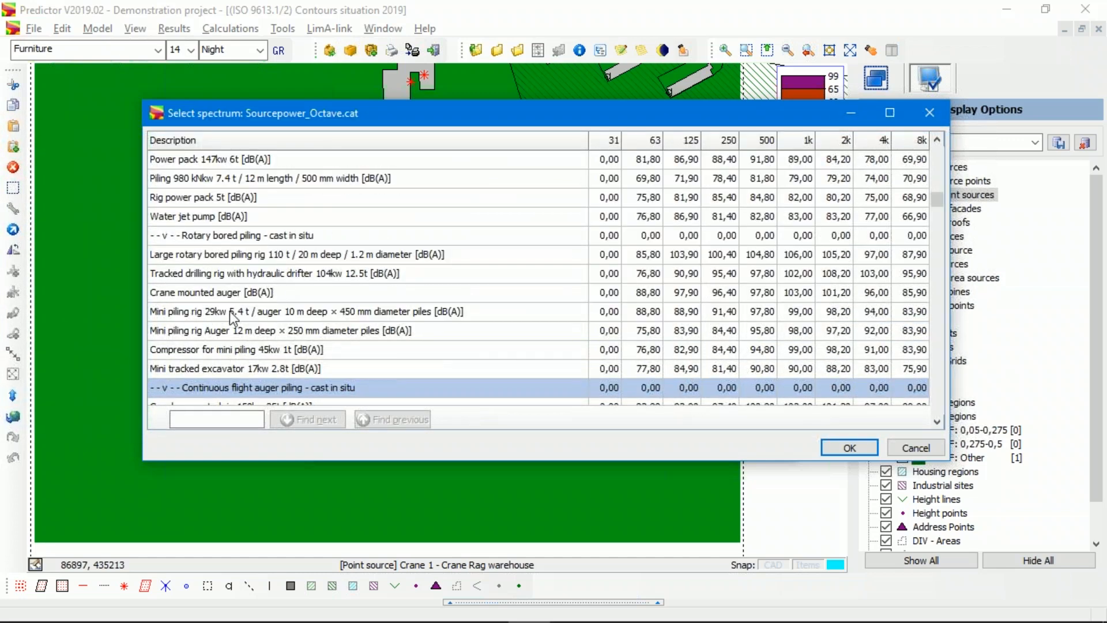
{"action": "scroll", "coordinate": [243, 305], "scroll_direction": "down", "scroll_amount": 20}
{"action": "scroll", "coordinate": [243, 298], "scroll_direction": "down", "scroll_amount": 20}
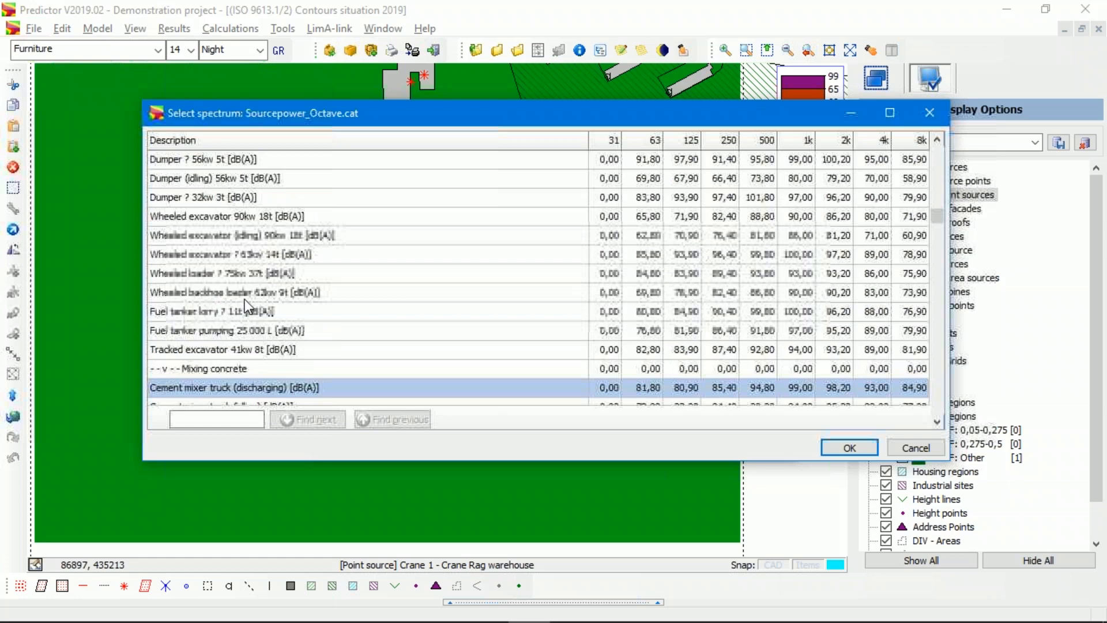
- Move the spectrum catalogue window aside and view the last entries of the list, down to Yard stacking cranes
{"action": "left_click_drag", "start_coordinate": [447, 116], "coordinate": [367, 91]}
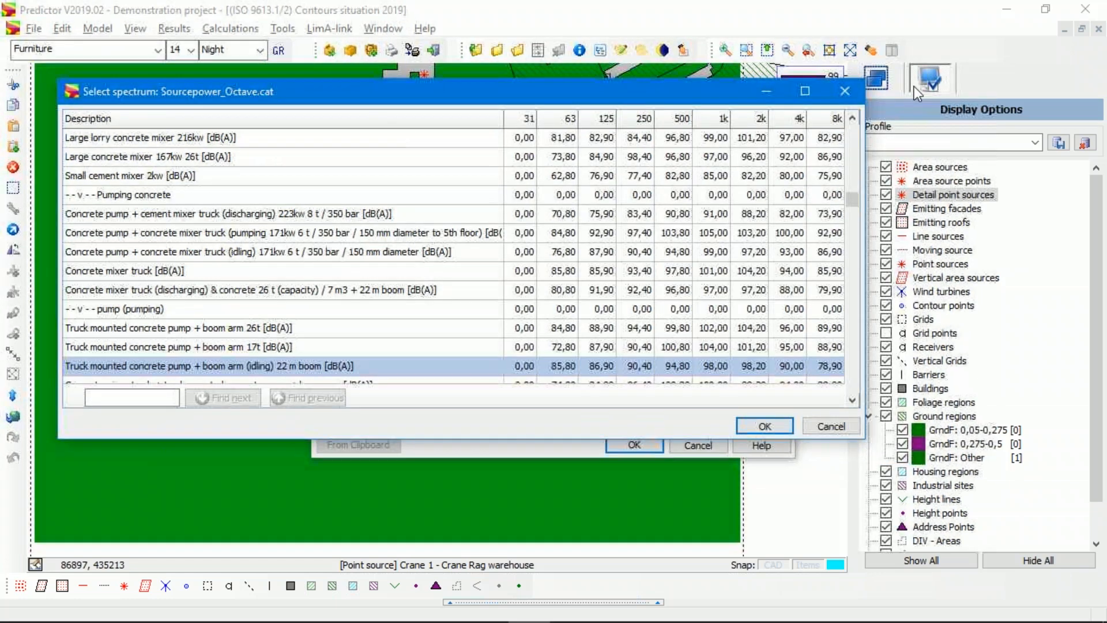
{"action": "left_click", "coordinate": [1054, 12]}
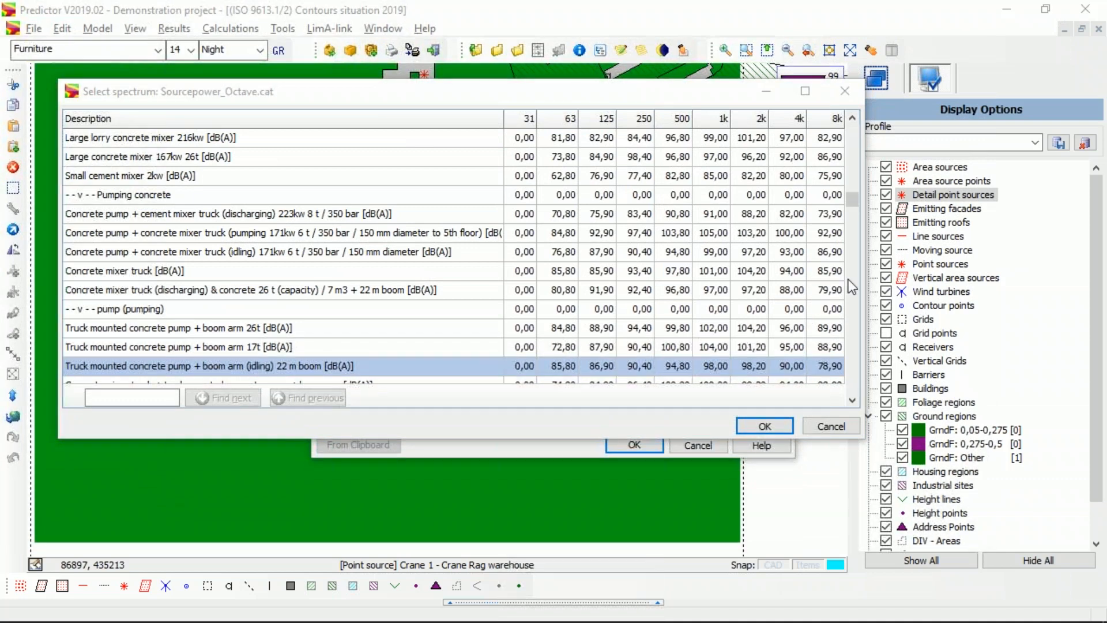
{"action": "left_click_drag", "start_coordinate": [855, 200], "coordinate": [852, 385]}
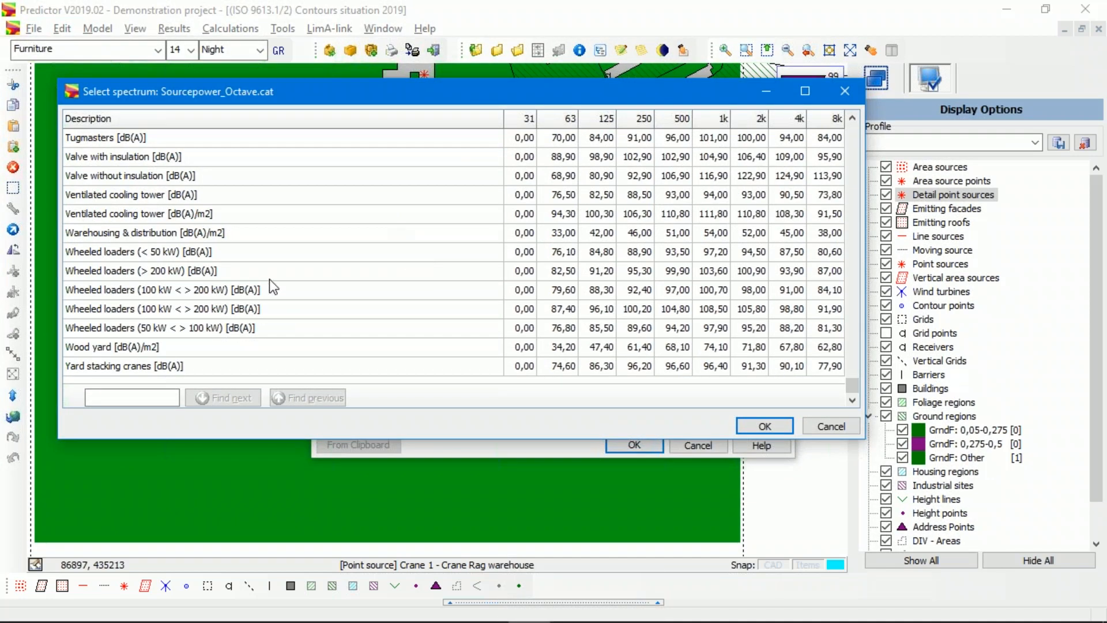
- View the concrete mixer, concrete pump and generator spectra, and go to the wheeled loader entries near the catalogue's end
{"action": "scroll", "coordinate": [323, 278], "scroll_direction": "up", "scroll_amount": 10}
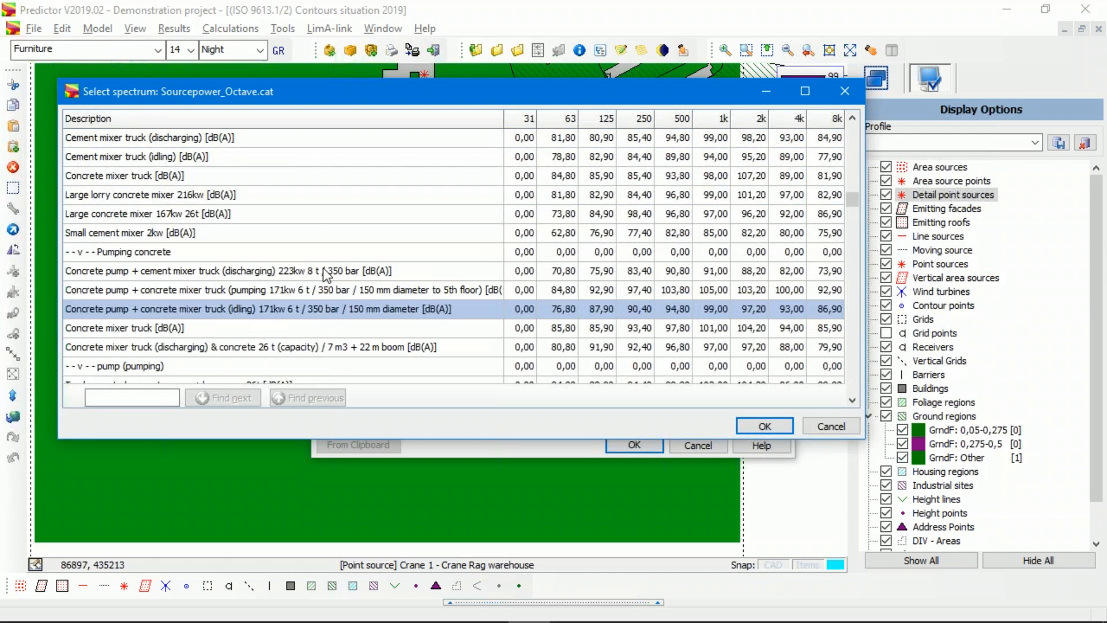
{"action": "scroll", "coordinate": [317, 263], "scroll_direction": "down", "scroll_amount": 5}
{"action": "key", "text": "Page_Down"}
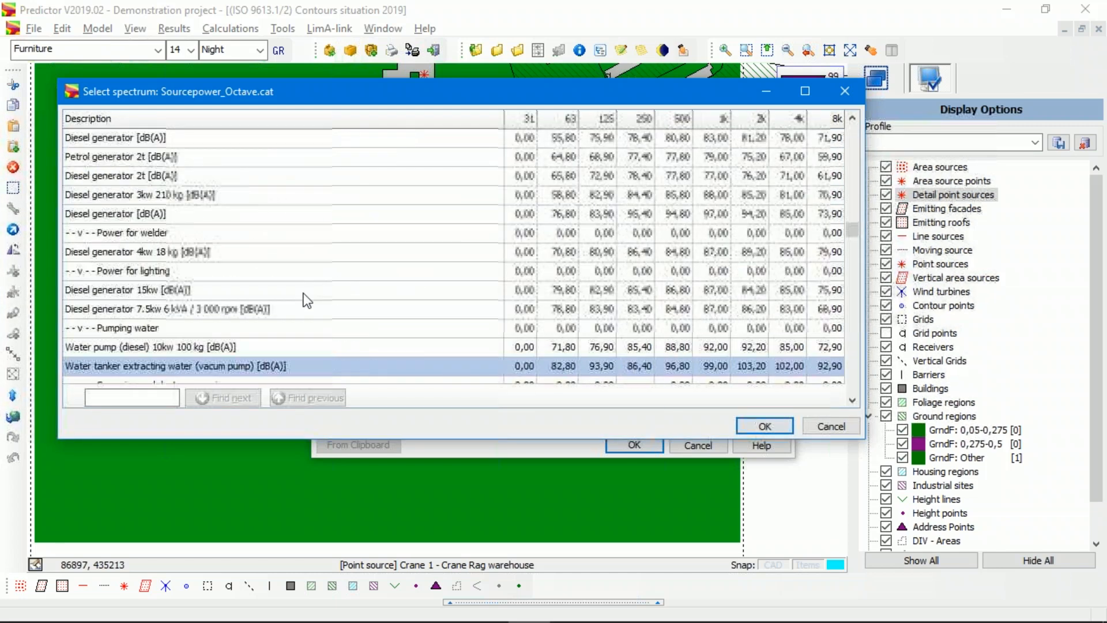
{"action": "left_click_drag", "start_coordinate": [851, 230], "coordinate": [837, 397]}
{"action": "left_click", "coordinate": [143, 291]}
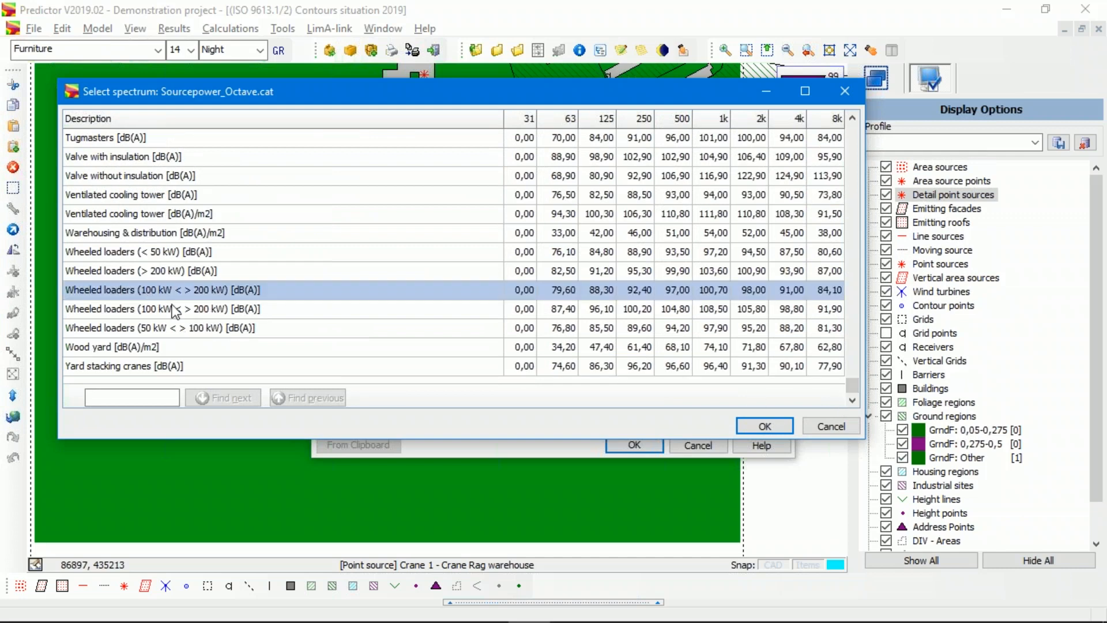
- Browse the general industry spectra backwards from the wheeled loaders through trucks, tennis courts and ships to the dockside cranes
{"action": "key", "text": "End"}
{"action": "key", "text": "Page_Up"}
{"action": "key", "text": "Up"}
{"action": "key", "text": "Up"}
{"action": "key", "text": "Up"}
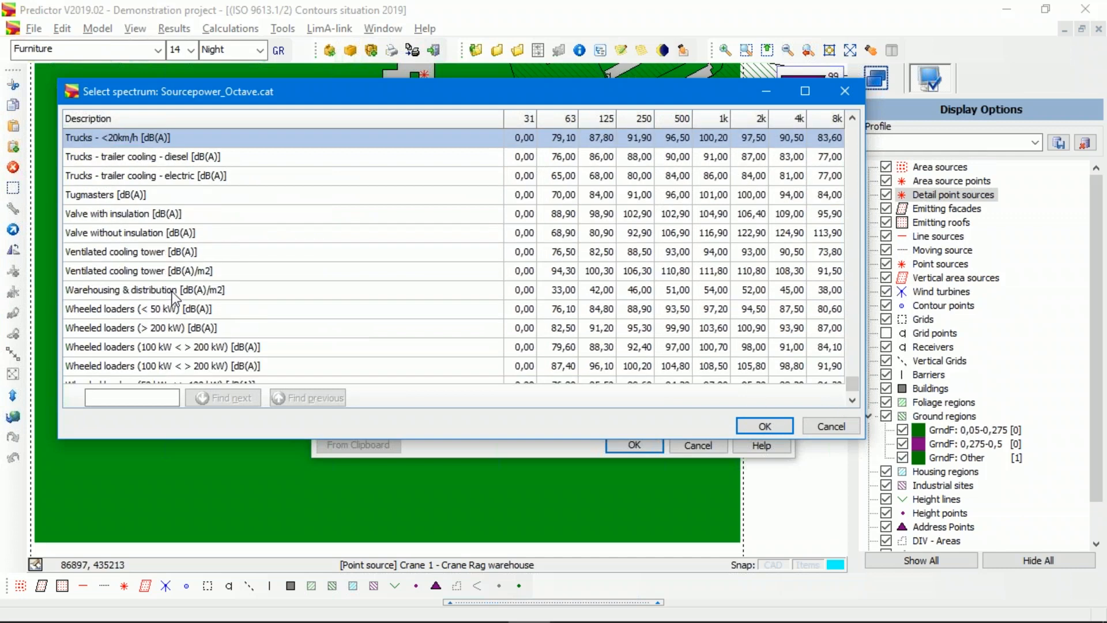
{"action": "key", "text": "Up"}
{"action": "key", "text": "Up"}
{"action": "key", "text": "Up"}
{"action": "key", "text": "Up"}
{"action": "key", "text": "Up"}
{"action": "key", "text": "Up"}
{"action": "key", "text": "Up"}
{"action": "key", "text": "Up"}
{"action": "key", "text": "Up"}
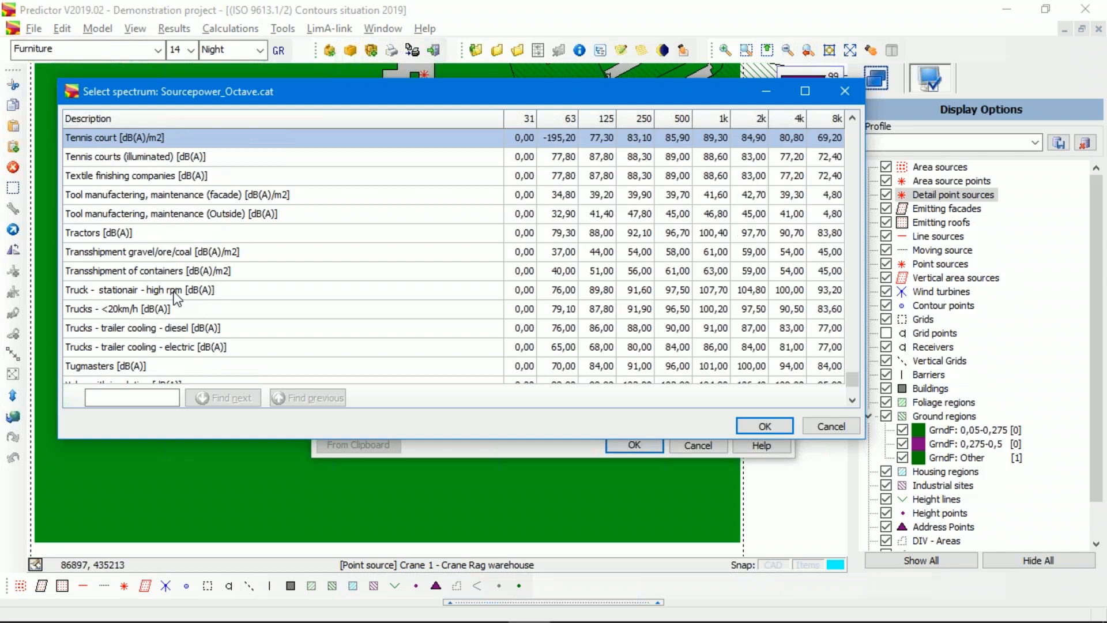
{"action": "key", "text": "Up"}
{"action": "key", "text": "Up"}
{"action": "key", "text": "Up"}
{"action": "key", "text": "Up"}
{"action": "key", "text": "Up"}
{"action": "key", "text": "Up"}
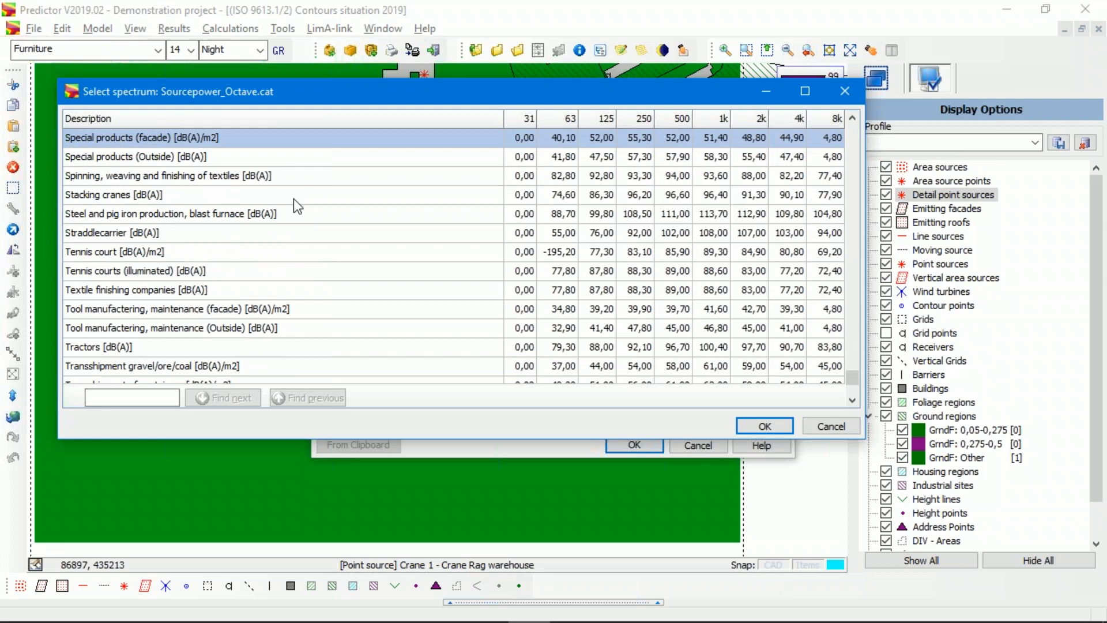
{"action": "key", "text": "Up"}
{"action": "key", "text": "Up"}
{"action": "key", "text": "Up"}
{"action": "key", "text": "Up"}
{"action": "key", "text": "Up"}
{"action": "key", "text": "Up"}
{"action": "key", "text": "Up"}
{"action": "key", "text": "Up"}
{"action": "key", "text": "Up"}
{"action": "key", "text": "Up"}
{"action": "key", "text": "Up"}
{"action": "key", "text": "Up"}
{"action": "key", "text": "Up"}
{"action": "key", "text": "Up"}
{"action": "key", "text": "Up"}
{"action": "key", "text": "Up"}
{"action": "key", "text": "Up"}
{"action": "key", "text": "Up"}
{"action": "key", "text": "Up"}
{"action": "key", "text": "Up"}
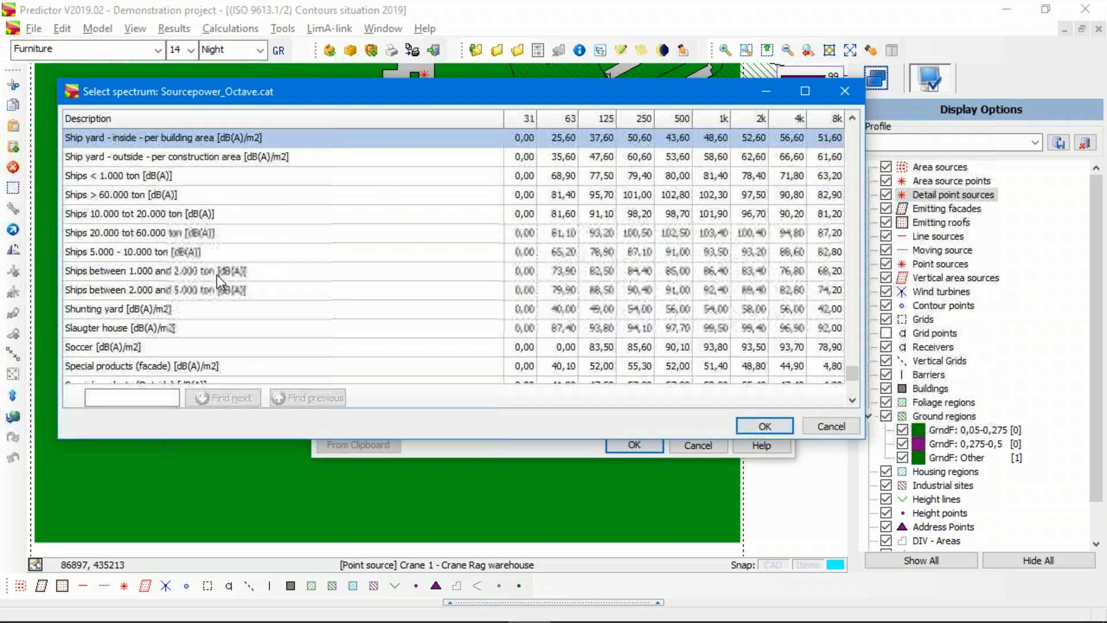
{"action": "key", "text": "Up"}
{"action": "key", "text": "Up"}
{"action": "key", "text": "Up"}
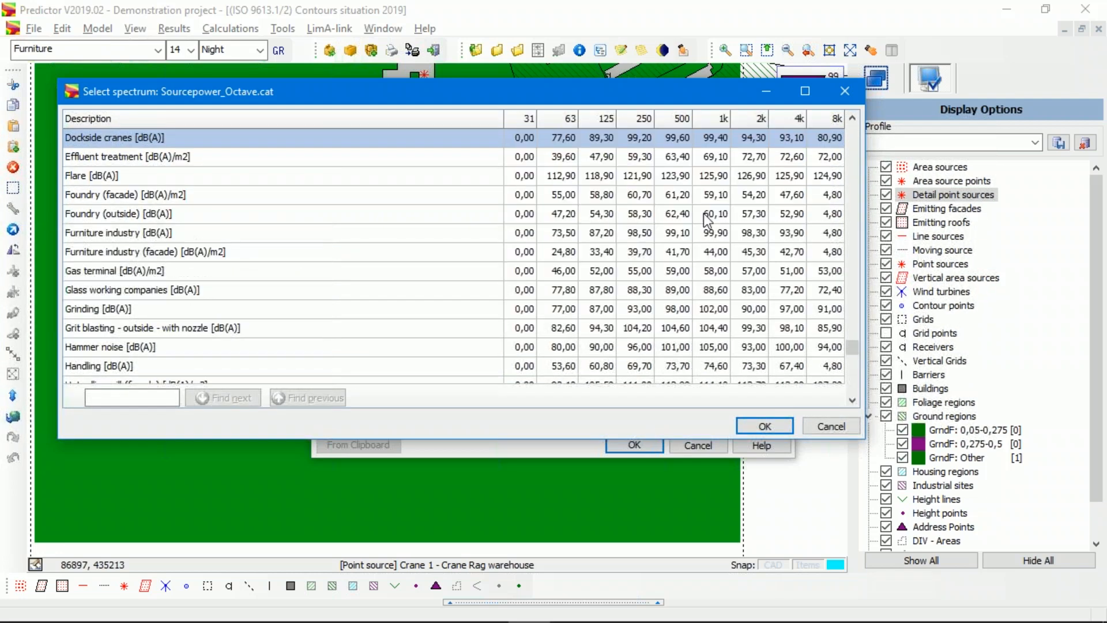
- Return to the Sound power CNOSSOS EU heading, and dismiss the spectrum catalogue and the crane's point source properties without changes
{"action": "left_click_drag", "start_coordinate": [850, 349], "coordinate": [825, 122]}
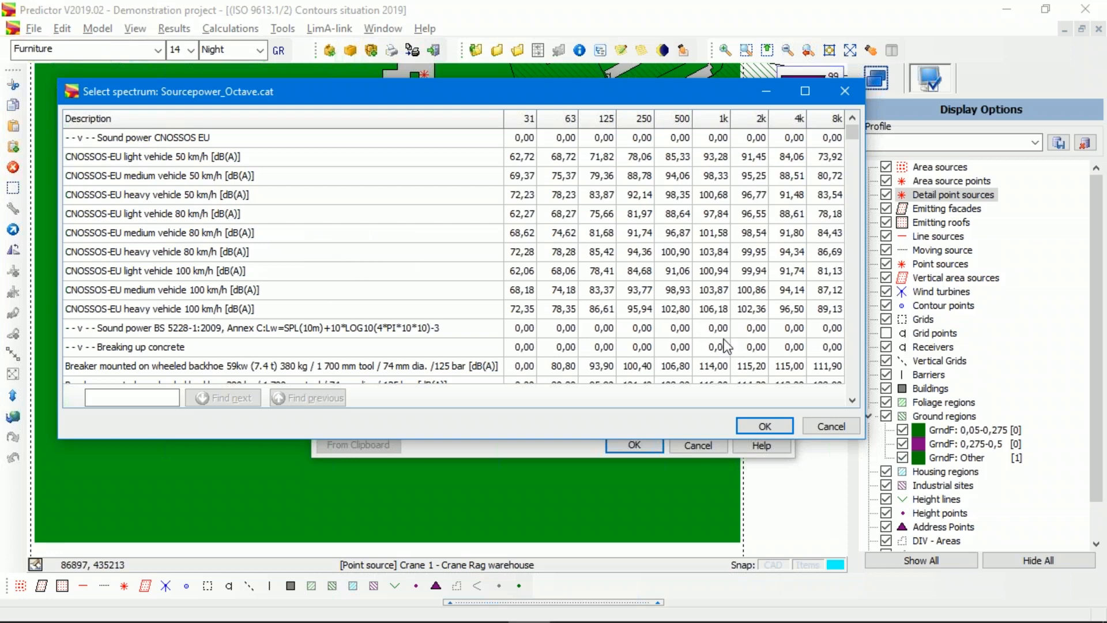
{"action": "left_click", "coordinate": [831, 426]}
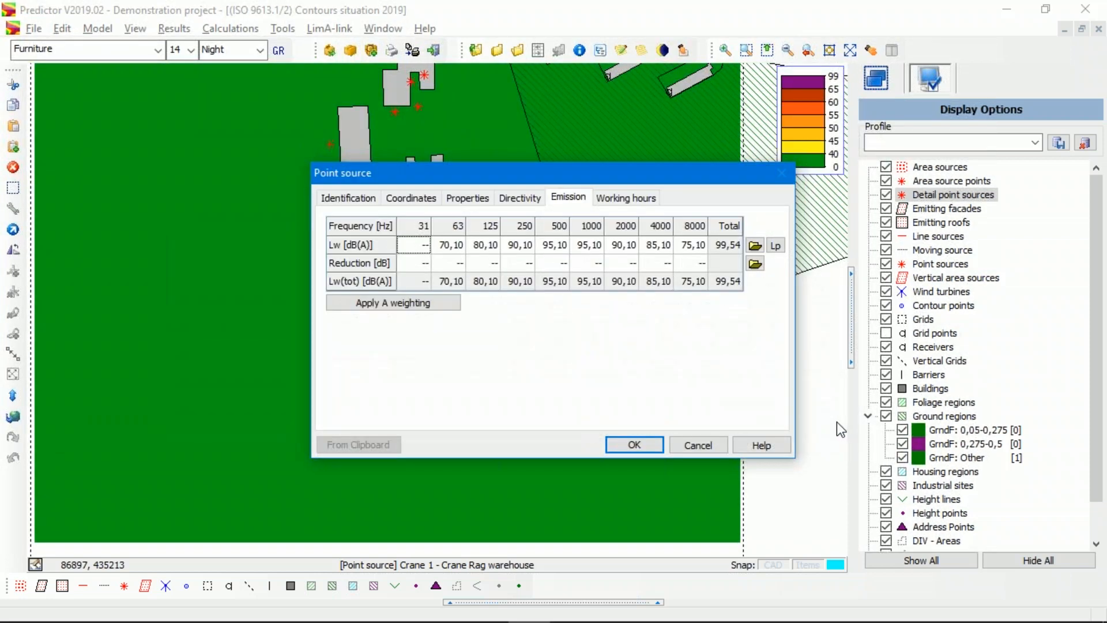
{"action": "left_click", "coordinate": [694, 25]}
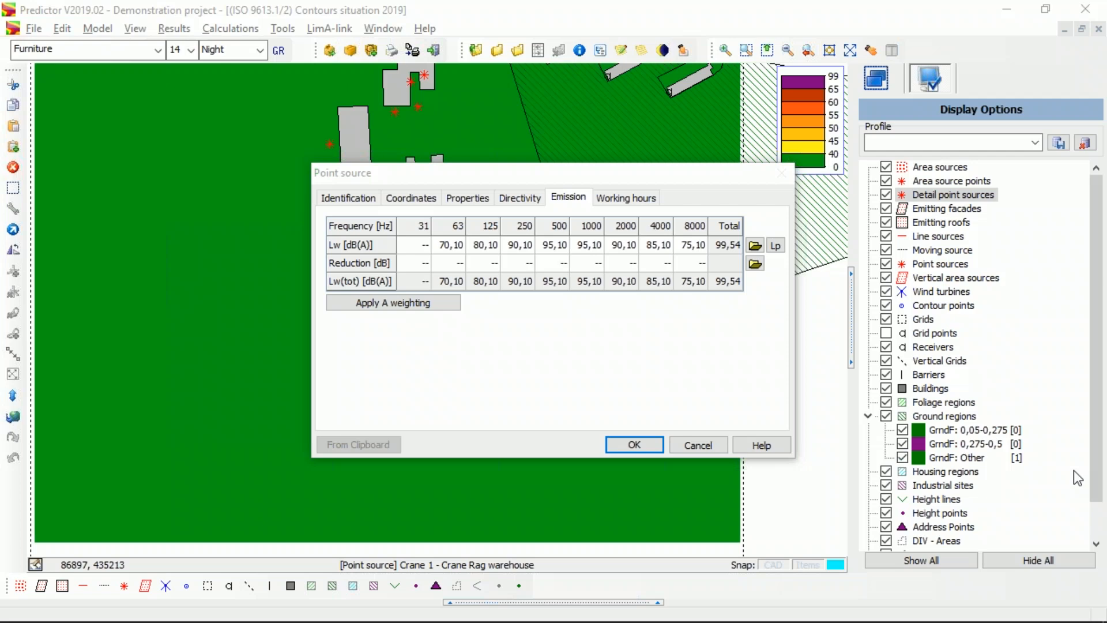
{"action": "left_click", "coordinate": [697, 449]}
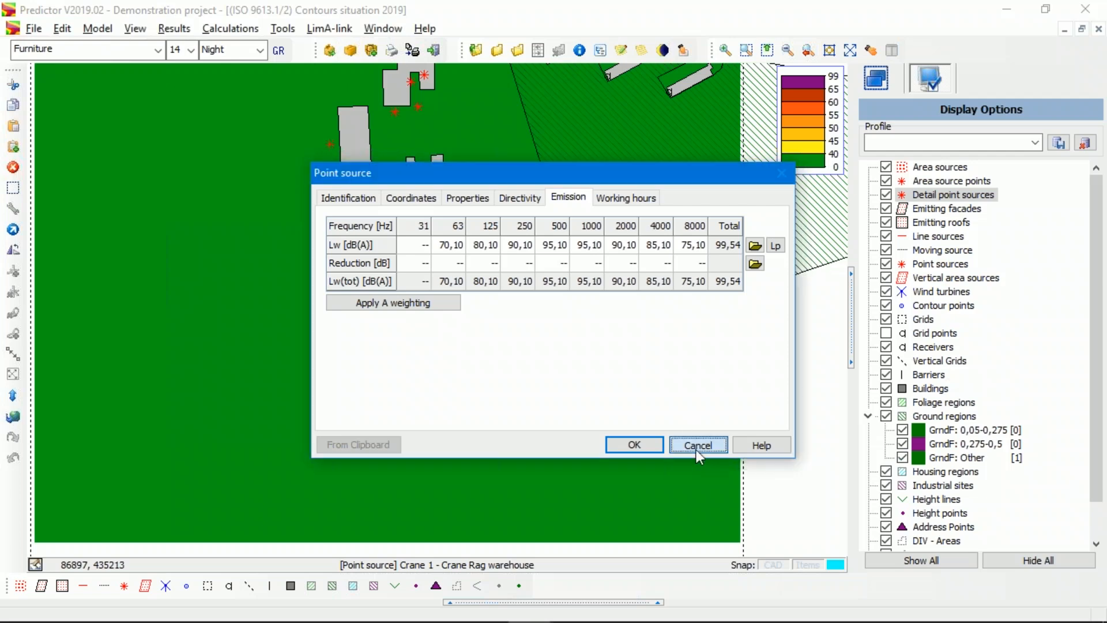
{"action": "scroll", "coordinate": [479, 261], "scroll_direction": "down", "scroll_amount": 5}
{"action": "left_click_drag", "start_coordinate": [506, 317], "coordinate": [319, 313]}
{"action": "scroll", "coordinate": [319, 312], "scroll_direction": "up", "scroll_amount": 3}
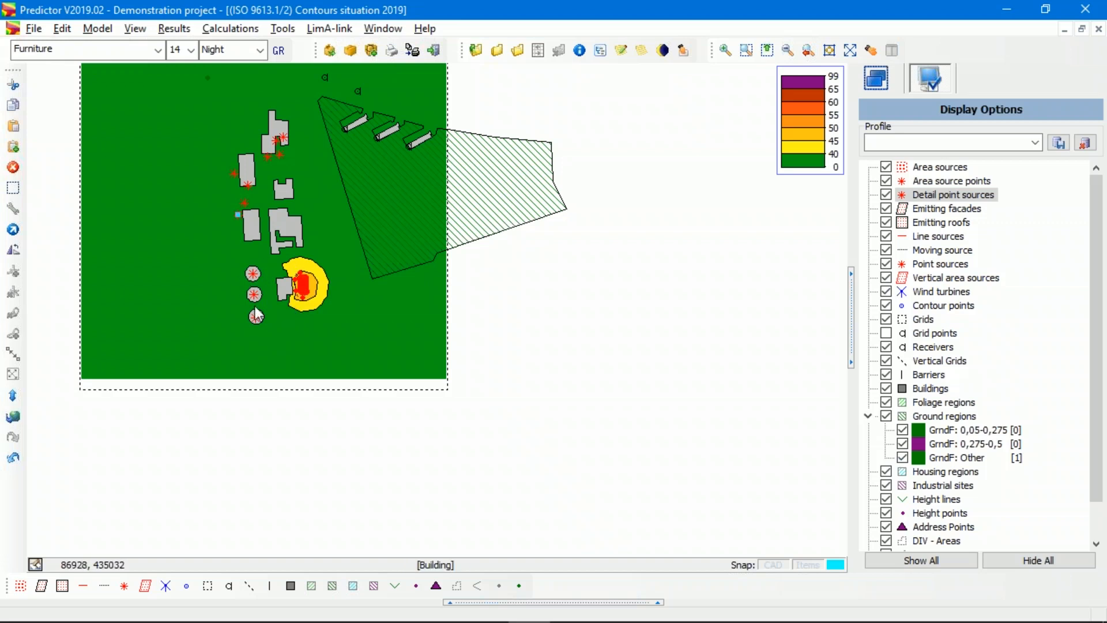
{"action": "scroll", "coordinate": [309, 298], "scroll_direction": "down", "scroll_amount": 3}
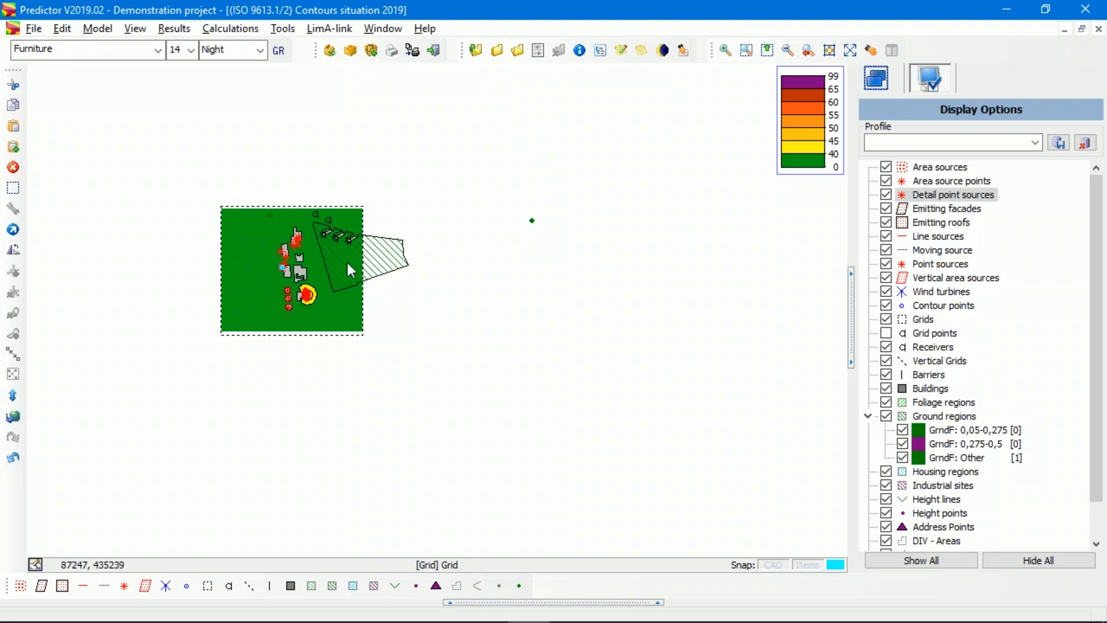
{"action": "scroll", "coordinate": [320, 300], "scroll_direction": "up", "scroll_amount": 5}
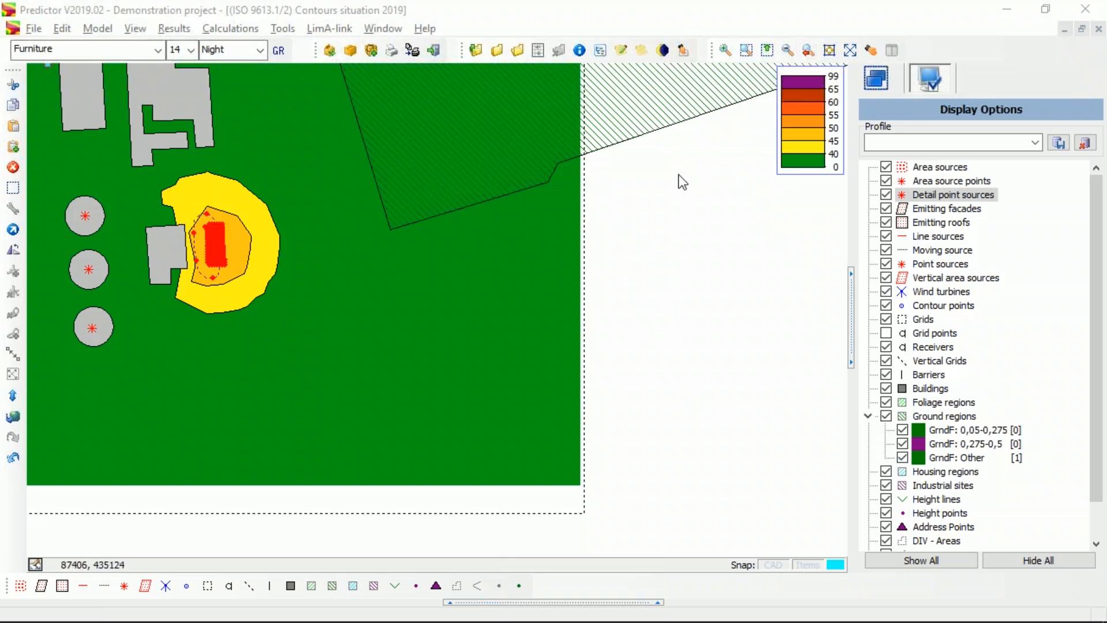
- Close the Contours situation 2019 model and bring up the project's list of models to open
{"action": "left_click", "coordinate": [1100, 33]}
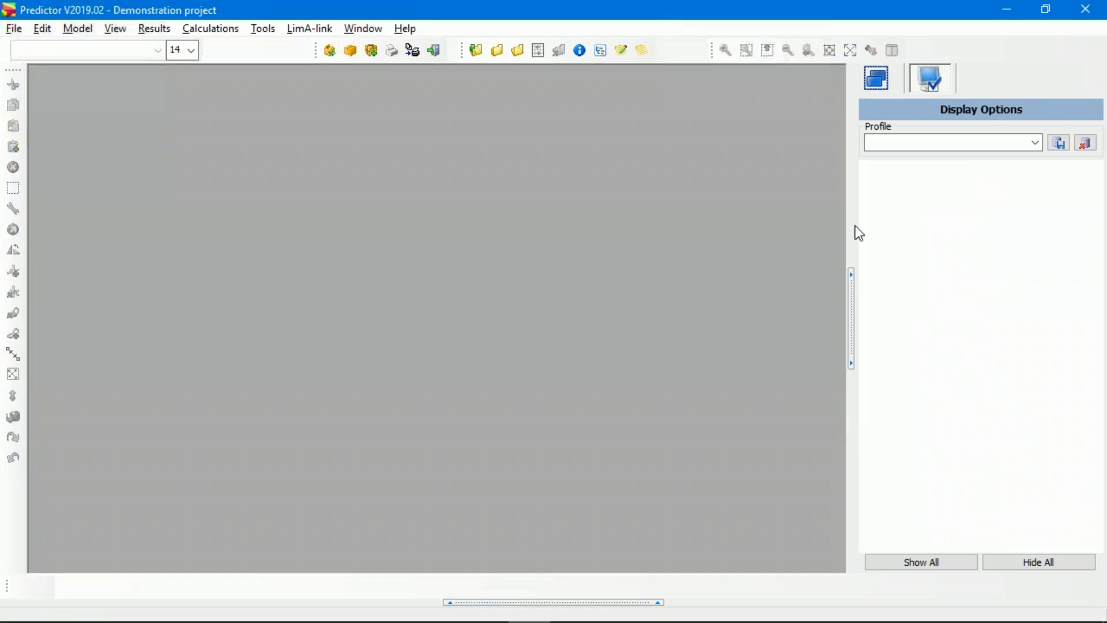
{"action": "left_click", "coordinate": [476, 51]}
{"action": "left_click", "coordinate": [508, 369]}
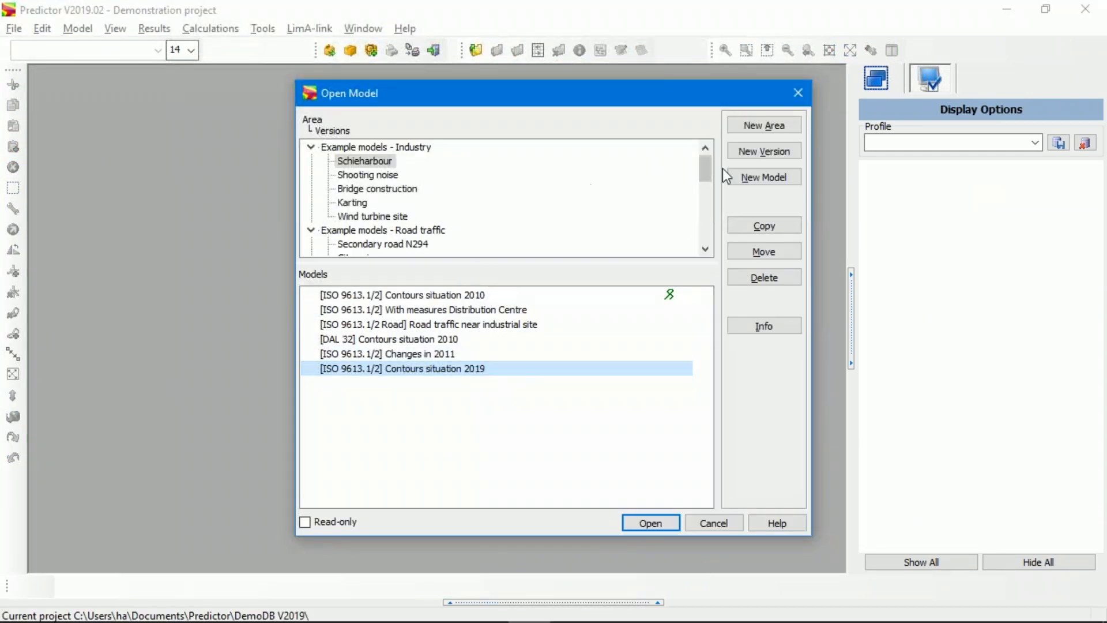
- View the models stored in the Schieharbour, Woerden and Fictivia versions of the Analyst models
{"action": "left_click_drag", "start_coordinate": [711, 164], "coordinate": [696, 226]}
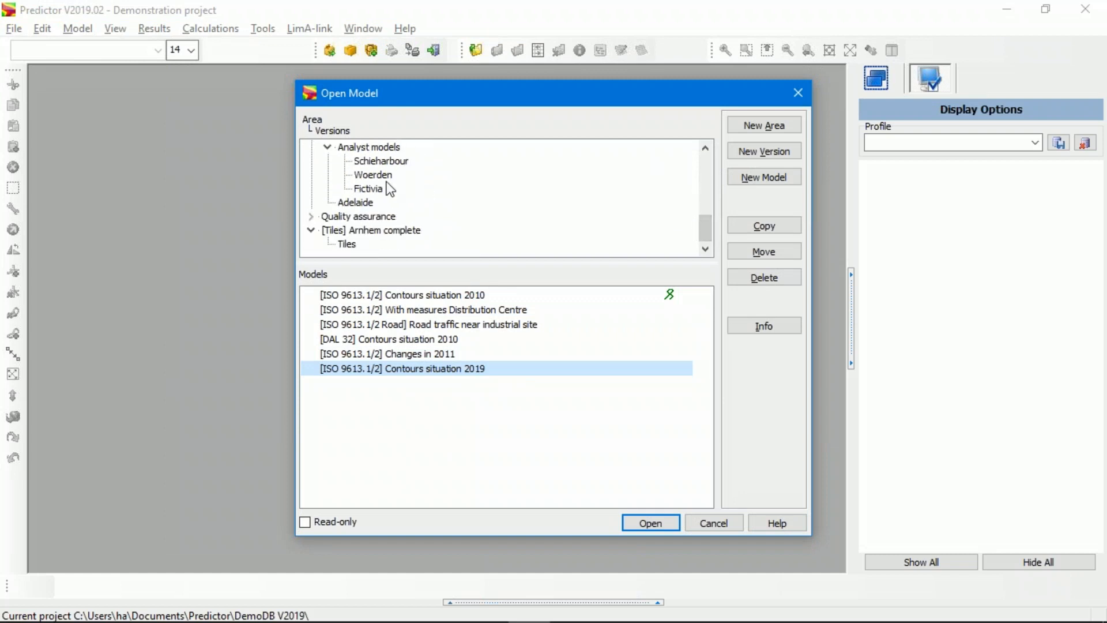
{"action": "left_click", "coordinate": [369, 148]}
{"action": "left_click", "coordinate": [397, 163]}
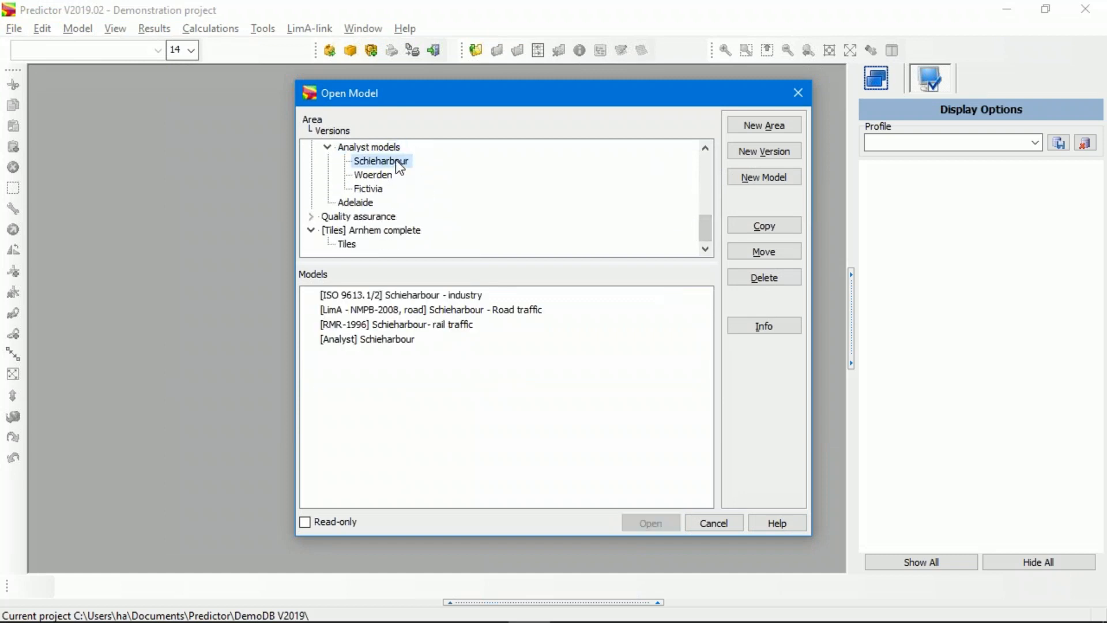
{"action": "left_click", "coordinate": [380, 174]}
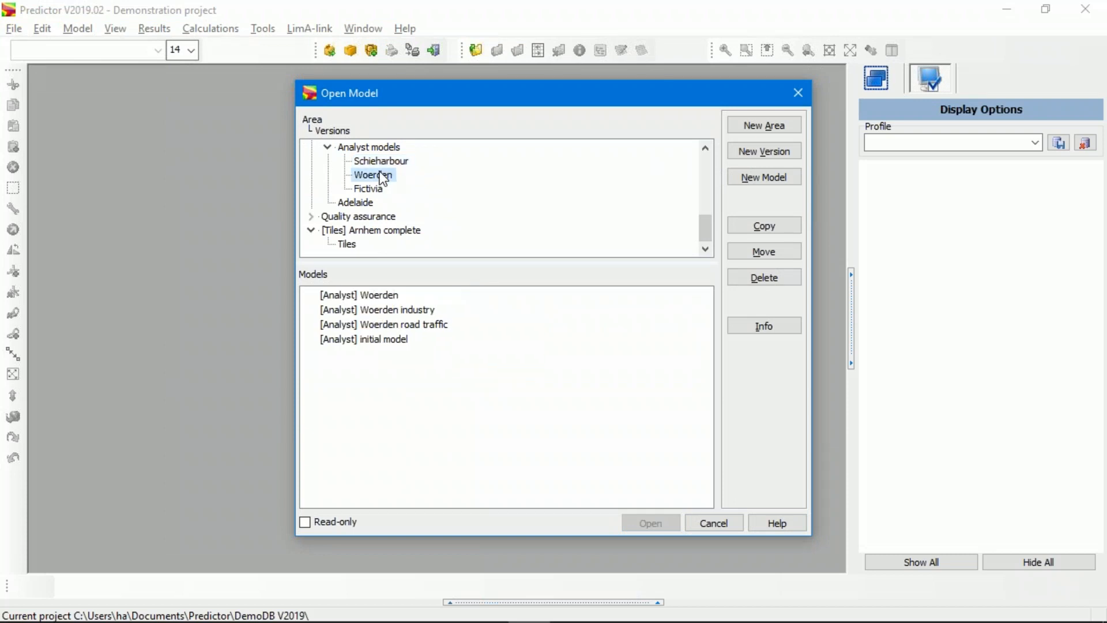
{"action": "left_click", "coordinate": [371, 189]}
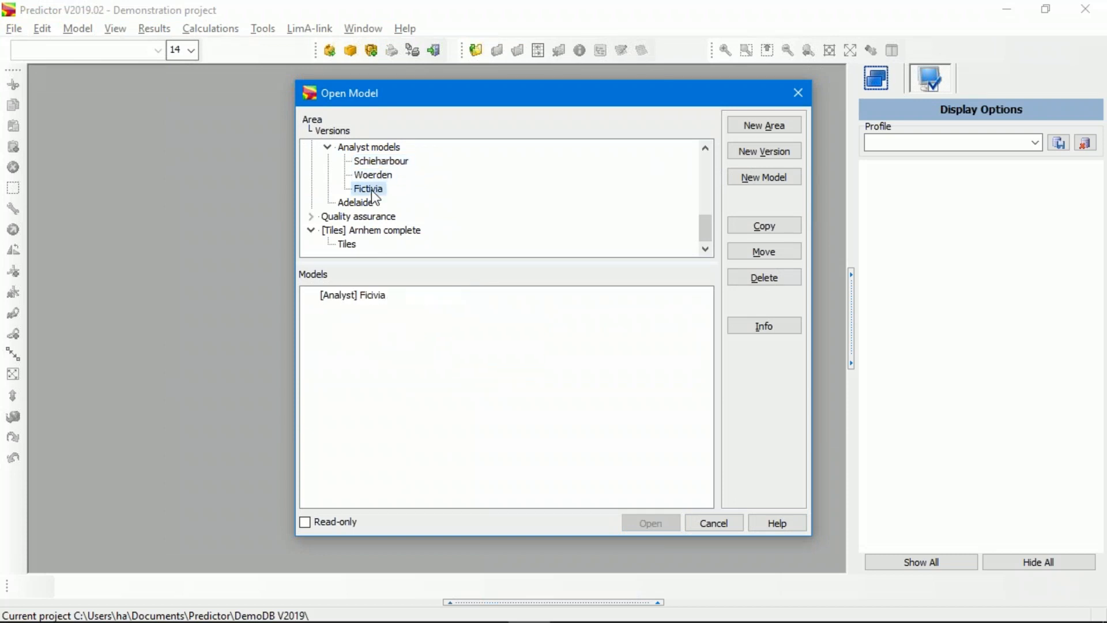
{"action": "left_click", "coordinate": [383, 176]}
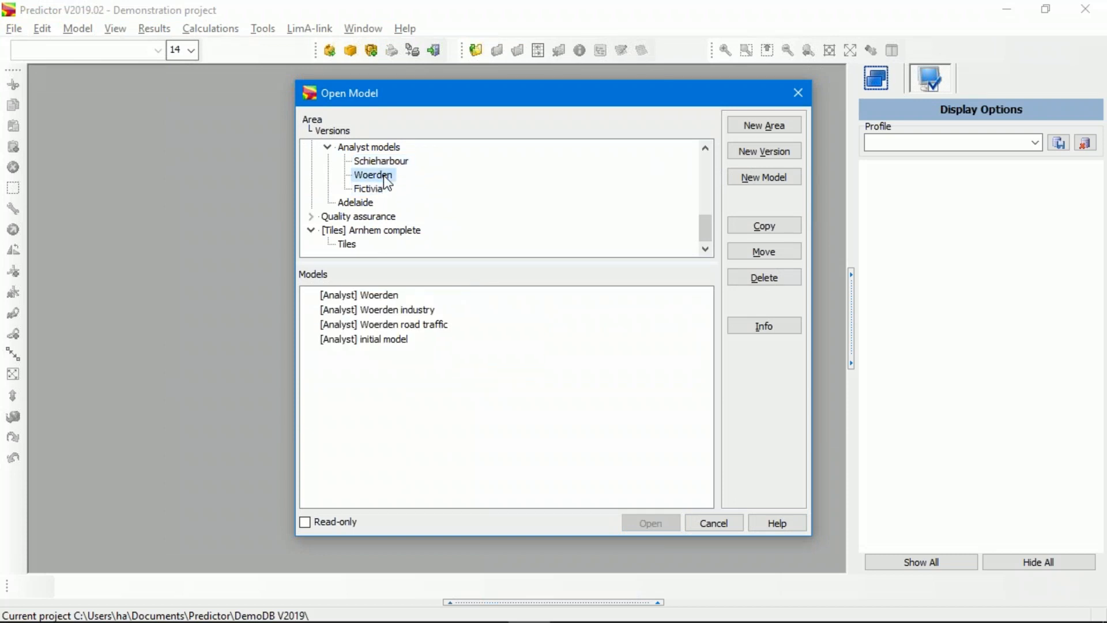
- Select the City noise map version under Example models - Rail traffic to list its models
{"action": "scroll", "coordinate": [611, 198], "scroll_direction": "up", "scroll_amount": 3}
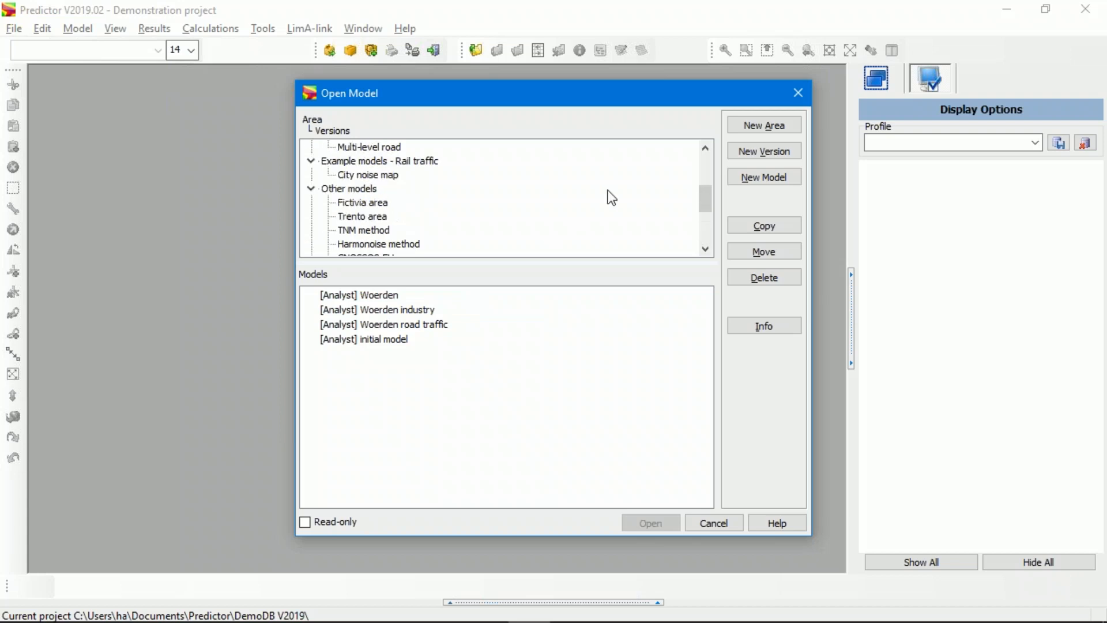
{"action": "scroll", "coordinate": [611, 198], "scroll_direction": "down", "scroll_amount": 3}
{"action": "scroll", "coordinate": [610, 209], "scroll_direction": "up", "scroll_amount": 3}
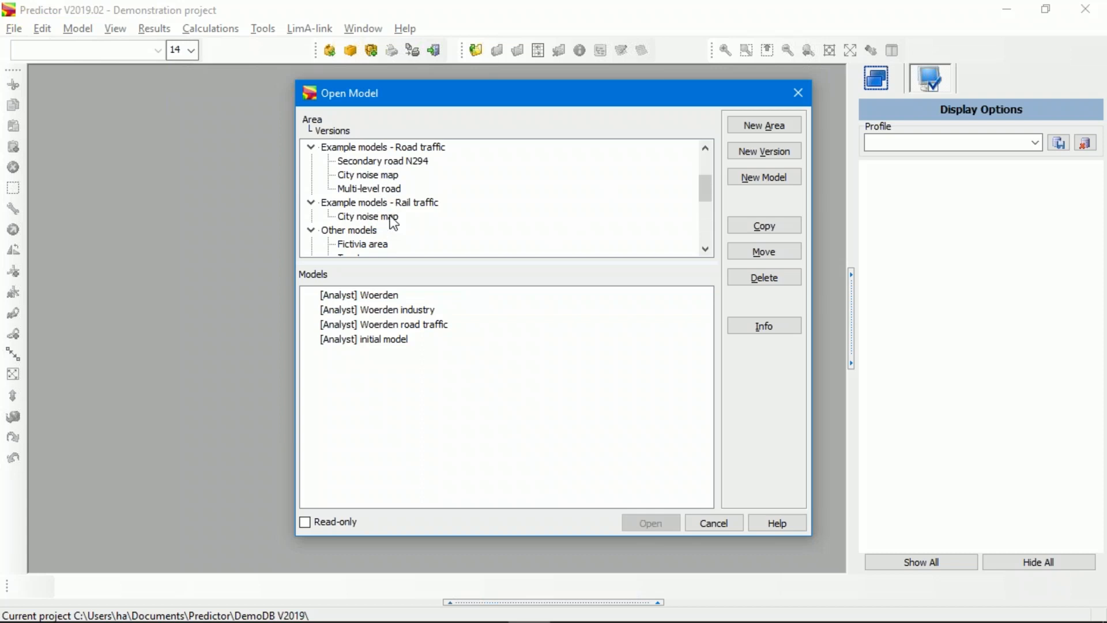
{"action": "scroll", "coordinate": [398, 216], "scroll_direction": "down", "scroll_amount": 2}
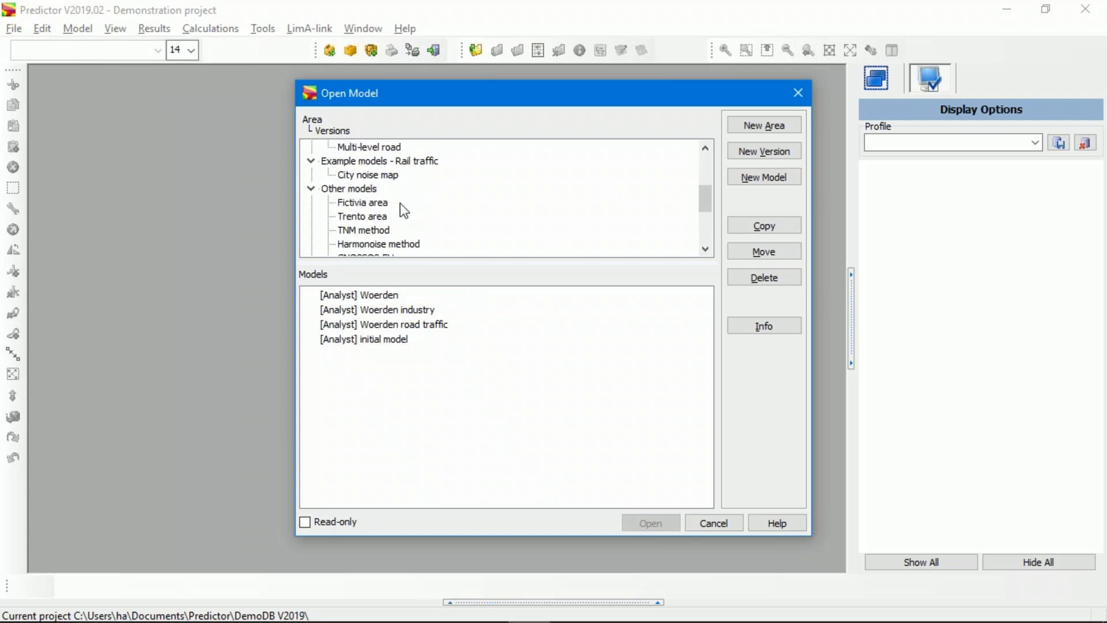
{"action": "scroll", "coordinate": [404, 210], "scroll_direction": "up", "scroll_amount": 1}
{"action": "left_click", "coordinate": [382, 176]}
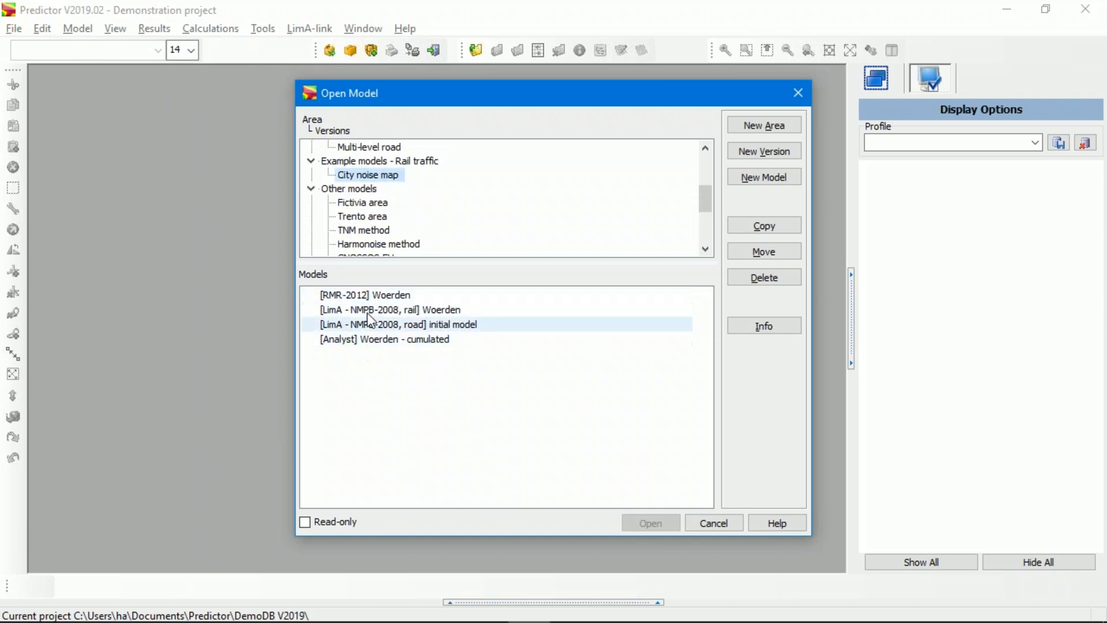
{"action": "left_click", "coordinate": [373, 411]}
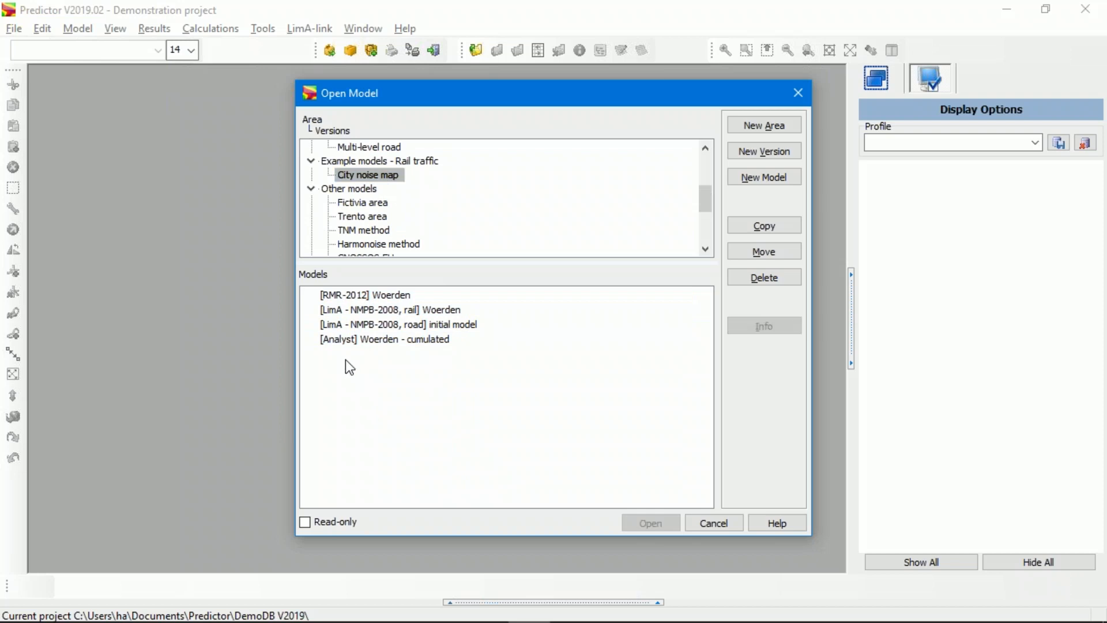
- Start a new model in the City noise map version with the General Analyst calculation method
{"action": "left_click", "coordinate": [760, 179]}
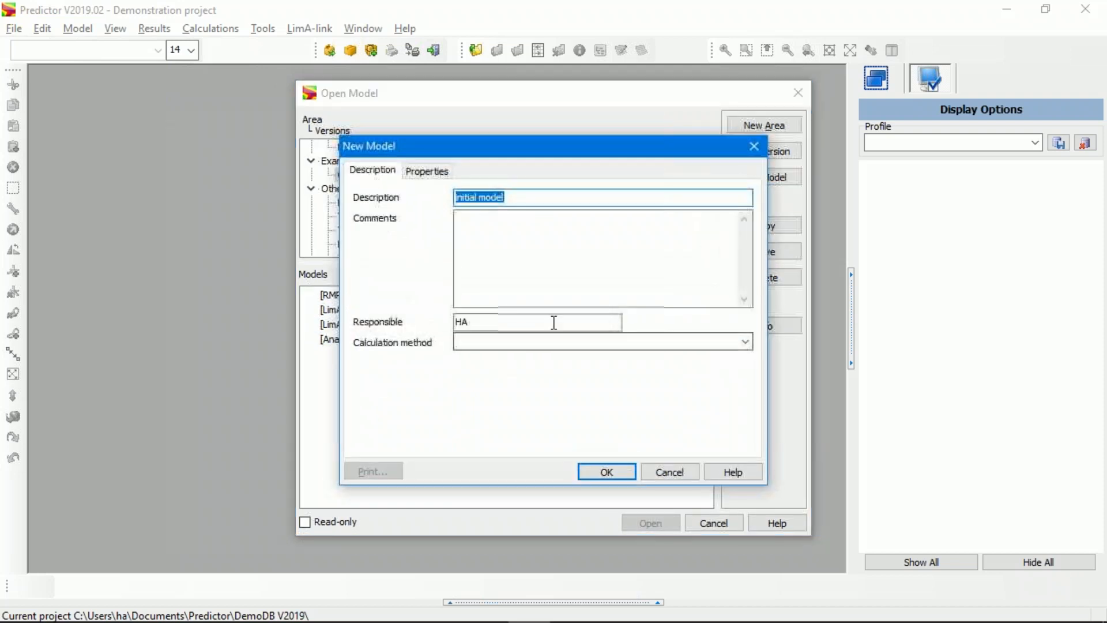
{"action": "left_click", "coordinate": [635, 346]}
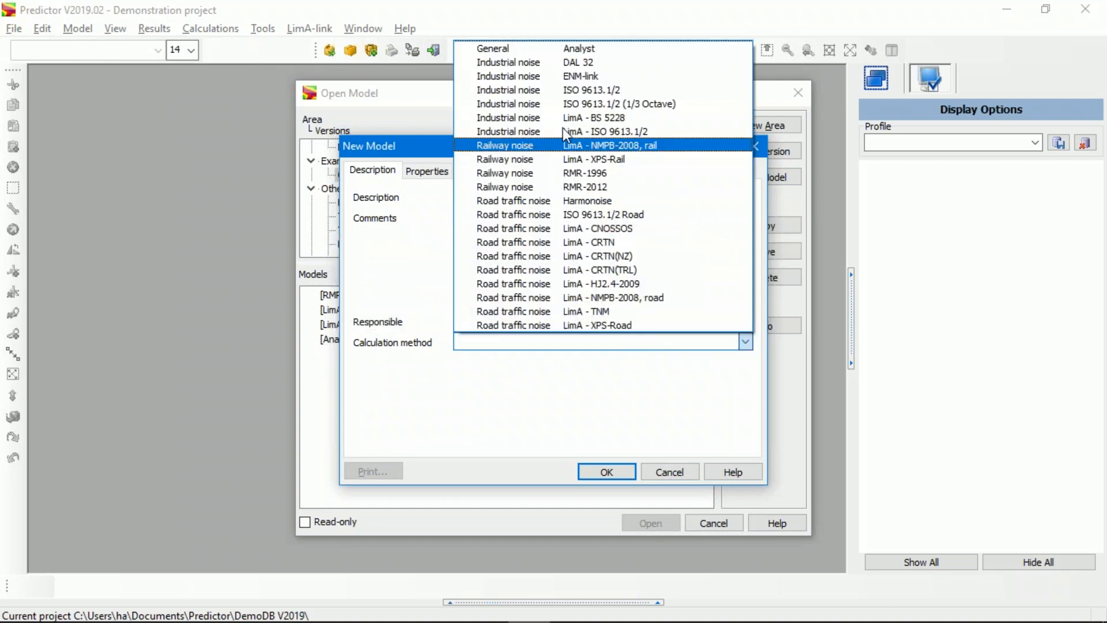
{"action": "left_click", "coordinate": [553, 48]}
- Set the new model's description to "Cumulated Road+Rail" and create the model
{"action": "left_click_drag", "start_coordinate": [519, 197], "coordinate": [425, 189]}
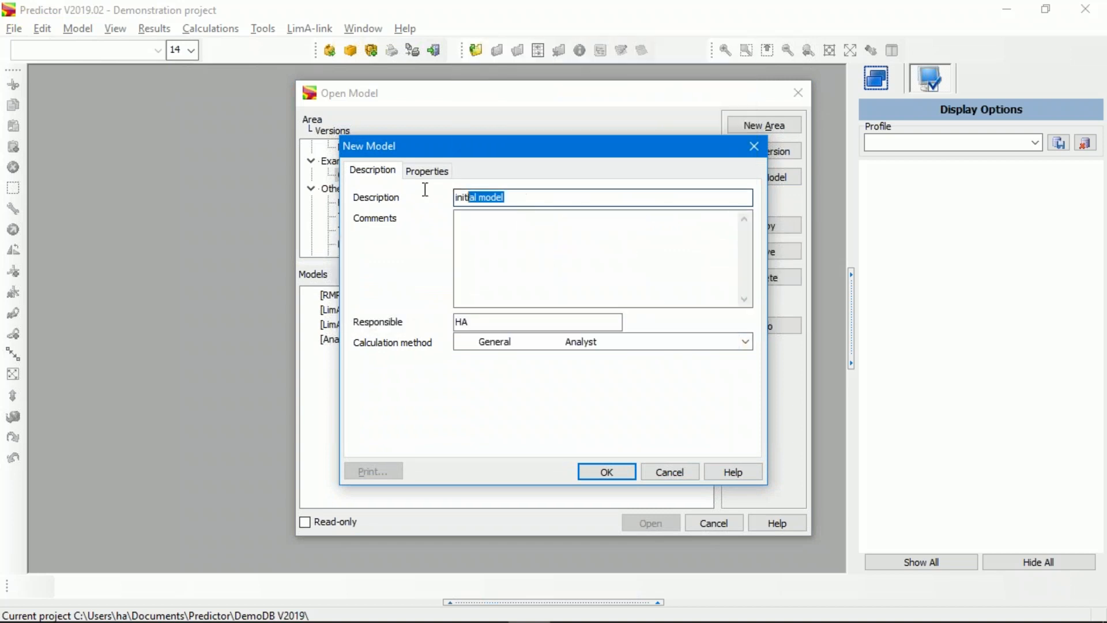
{"action": "type", "text": "cUMU"}
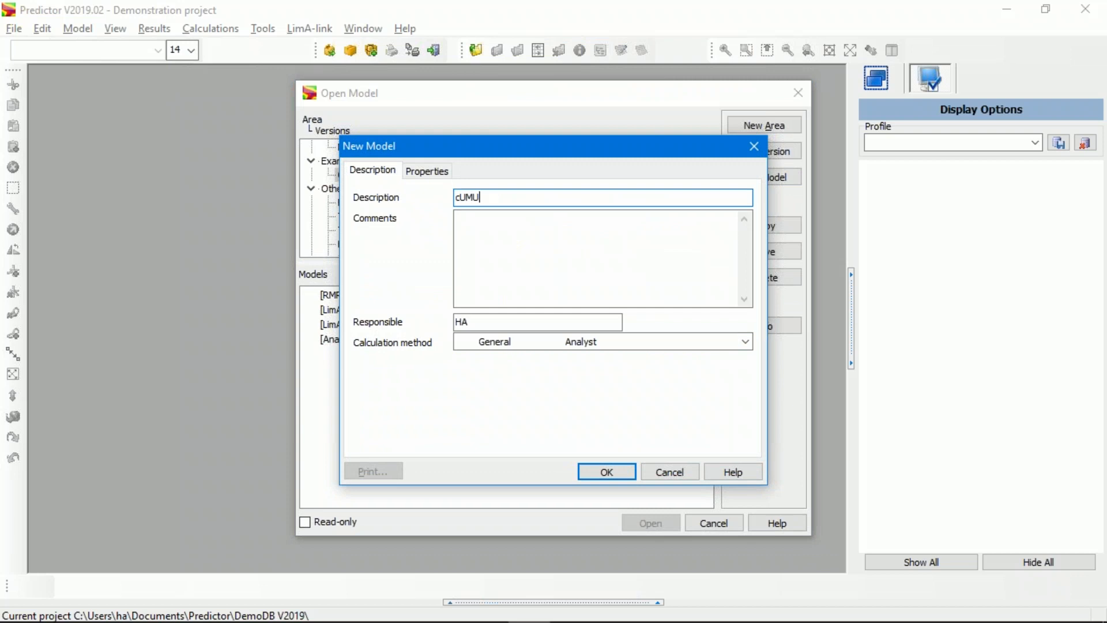
{"action": "type", "text": "LAYED RPAD +"}
{"action": "key", "text": "BackSpace"}
{"action": "key", "text": "BackSpace"}
{"action": "key", "text": "BackSpace"}
{"action": "key", "text": "BackSpace"}
{"action": "key", "text": "BackSpace"}
{"action": "key", "text": "BackSpace"}
{"action": "key", "text": "BackSpace"}
{"action": "key", "text": "BackSpace"}
{"action": "key", "text": "BackSpace"}
{"action": "key", "text": "BackSpace"}
{"action": "key", "text": "BackSpace"}
{"action": "key", "text": "BackSpace"}
{"action": "key", "text": "BackSpace"}
{"action": "key", "text": "BackSpace"}
{"action": "key", "text": "BackSpace"}
{"action": "key", "text": "BackSpace"}
{"action": "type", "text": "Cumulated R"}
{"action": "left_click", "coordinate": [618, 476]}
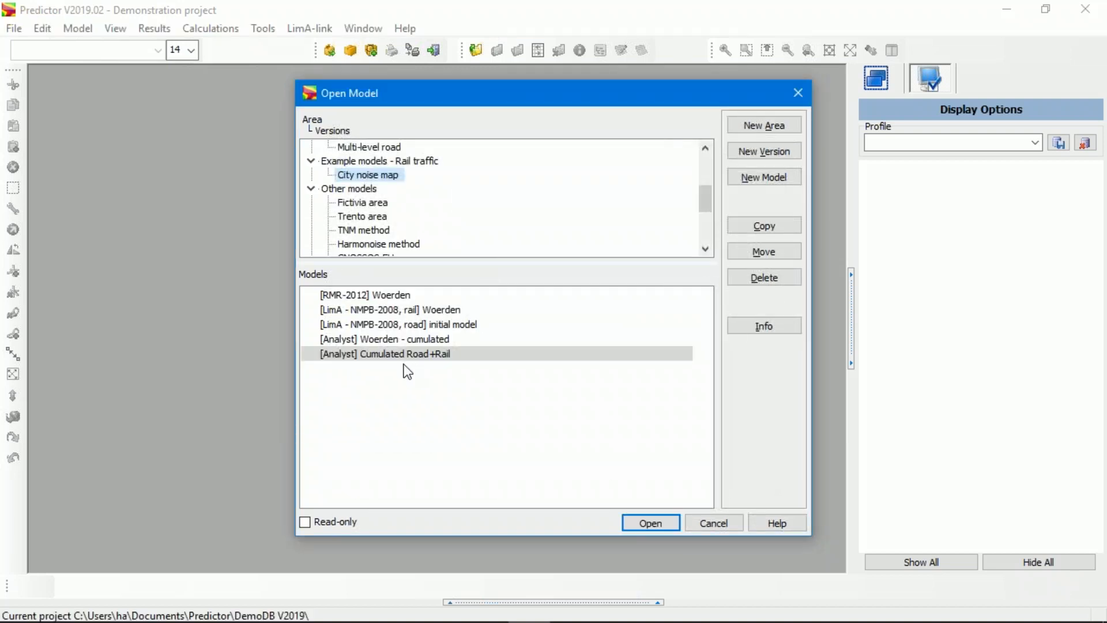
- Open the LimA - NMPB-2008 rail model Woerden together with the LimA - NMPB-2008 road initial model
{"action": "left_click", "coordinate": [437, 311]}
{"action": "left_click", "coordinate": [454, 329]}
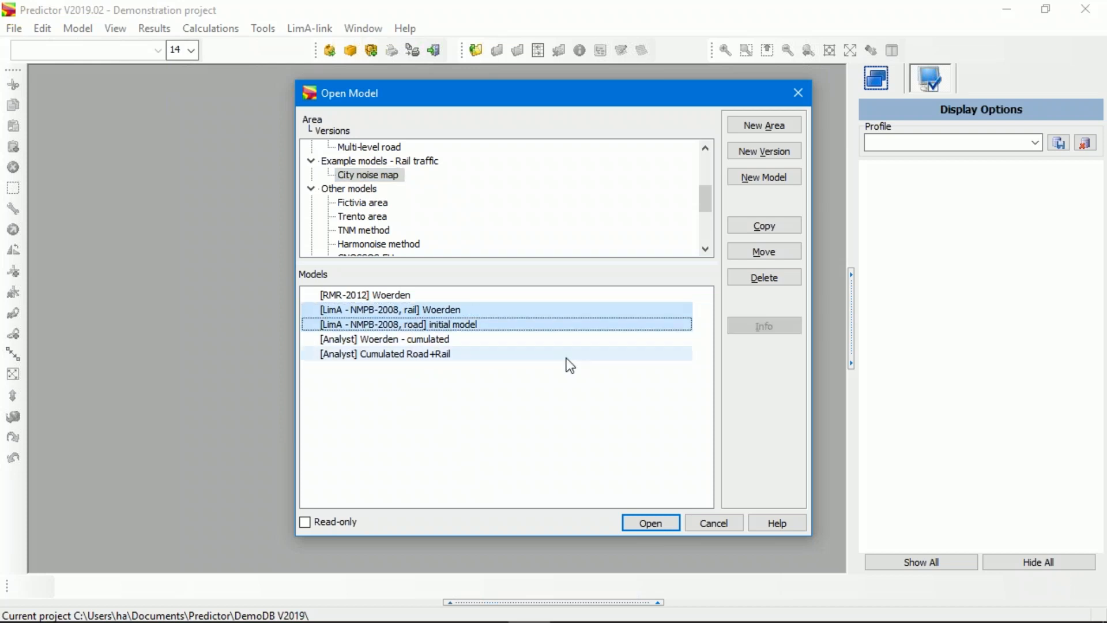
{"action": "left_click", "coordinate": [648, 526]}
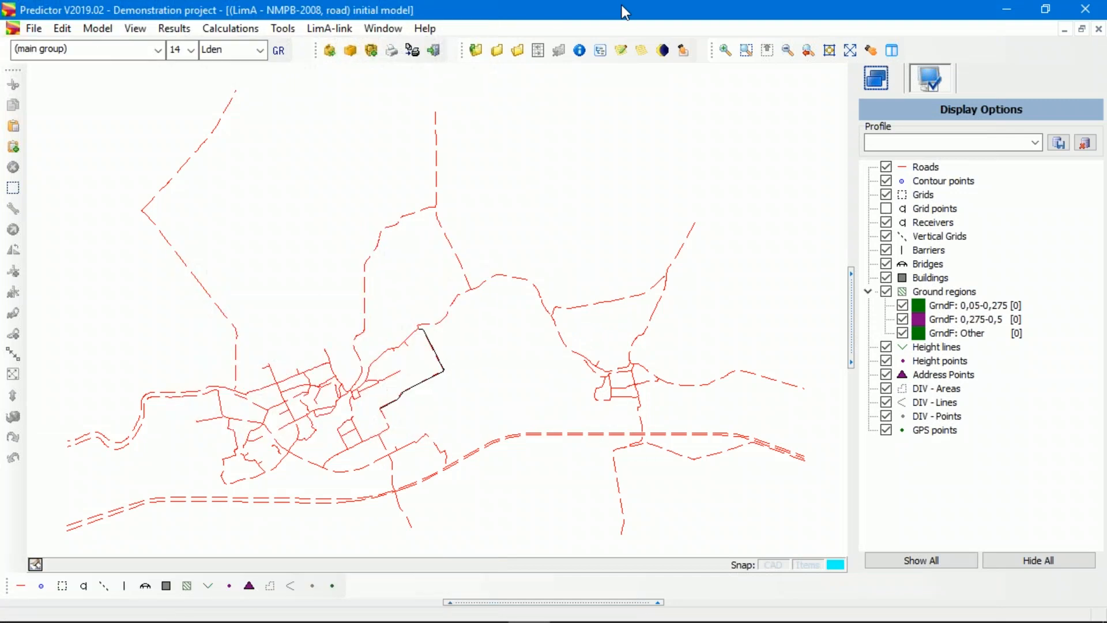
- Tile the road initial model and rail Woerden model windows horizontally
{"action": "left_click", "coordinate": [382, 28]}
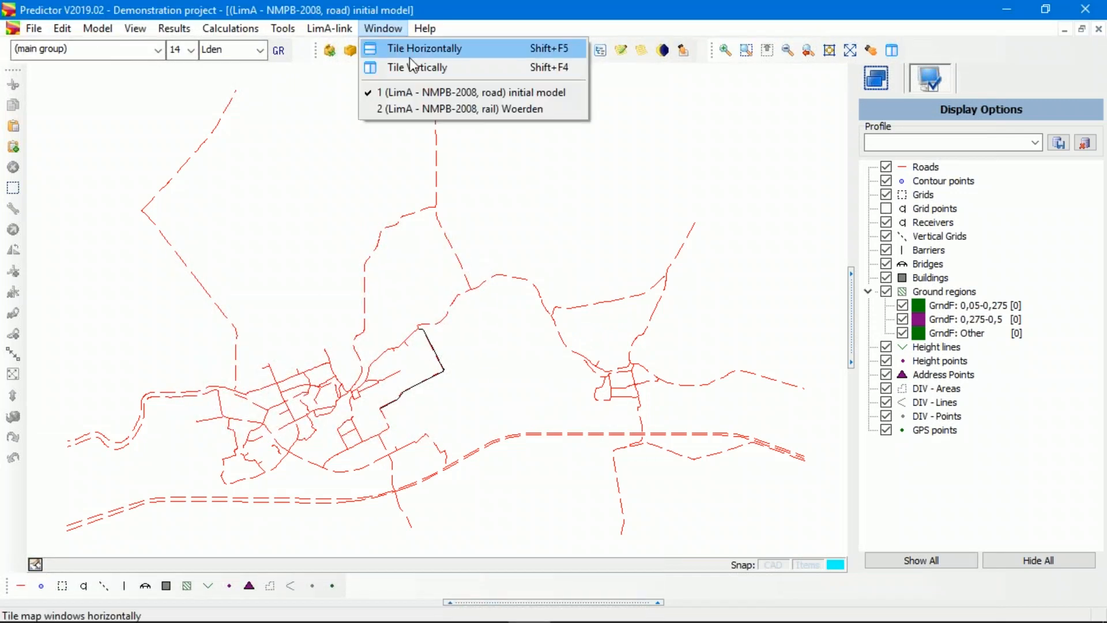
{"action": "left_click", "coordinate": [410, 55]}
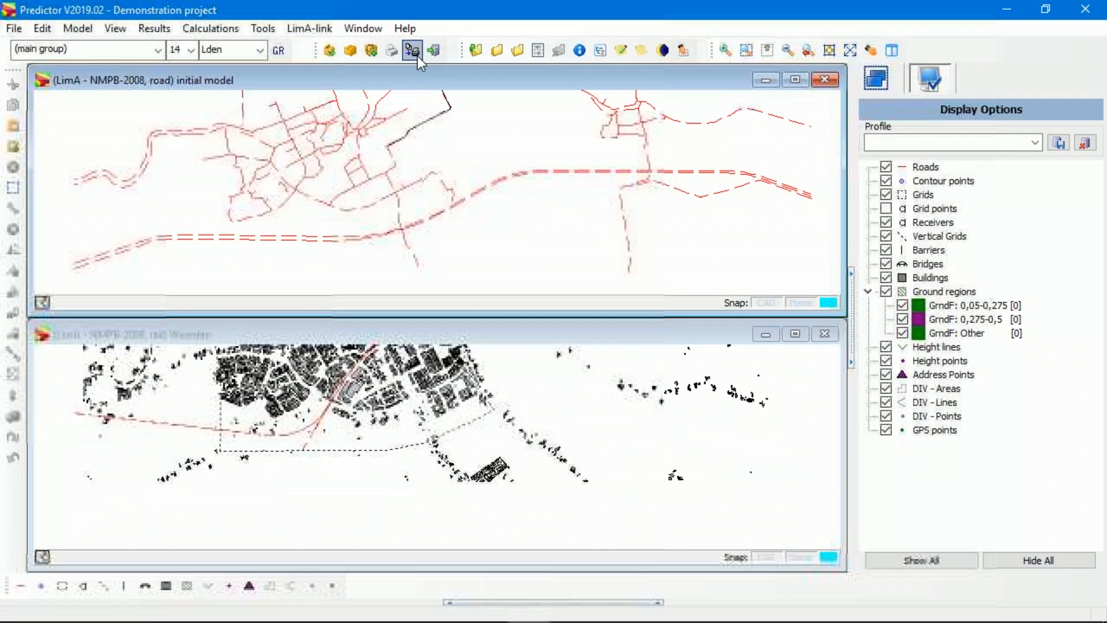
{"action": "left_click", "coordinate": [407, 28]}
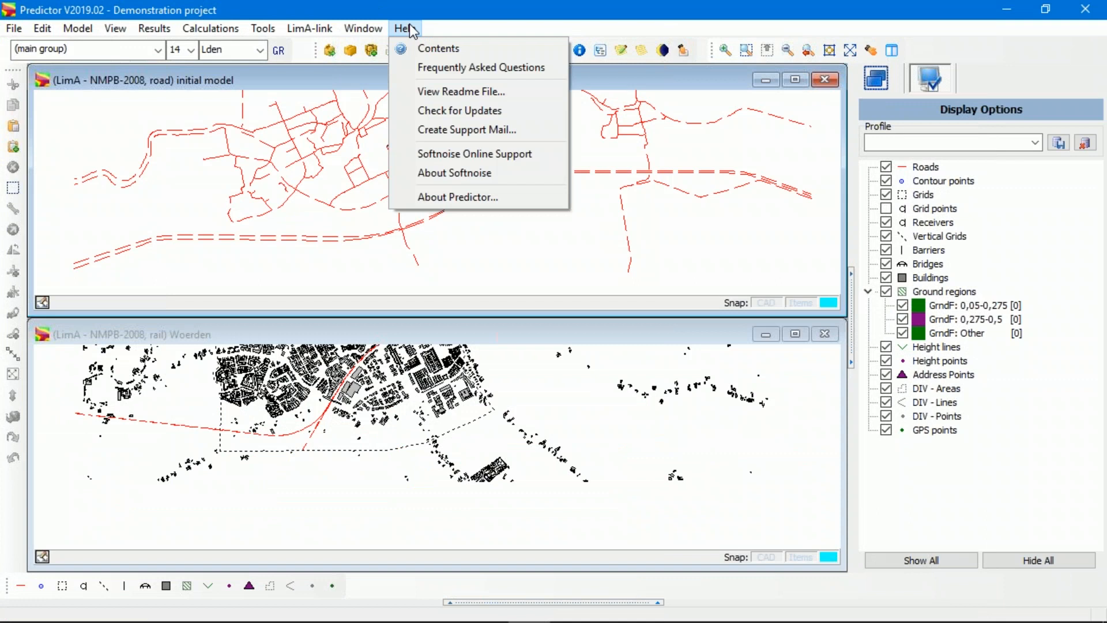
{"action": "left_click", "coordinate": [327, 229]}
{"action": "left_click", "coordinate": [154, 28]}
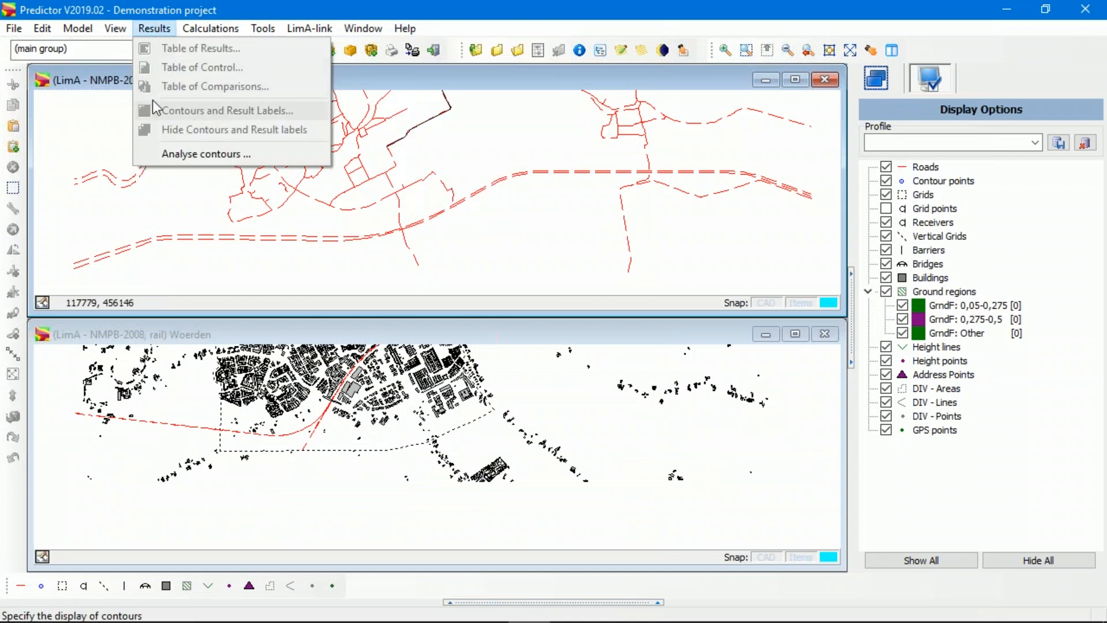
{"action": "left_click", "coordinate": [160, 29]}
{"action": "left_click", "coordinate": [166, 30]}
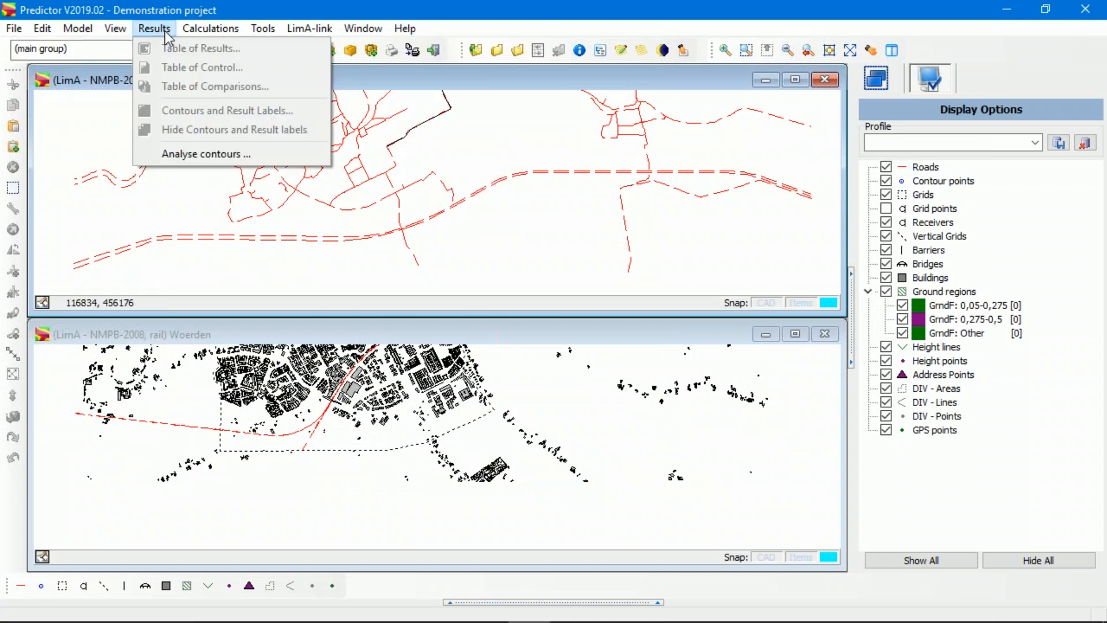
{"action": "left_click", "coordinate": [113, 137]}
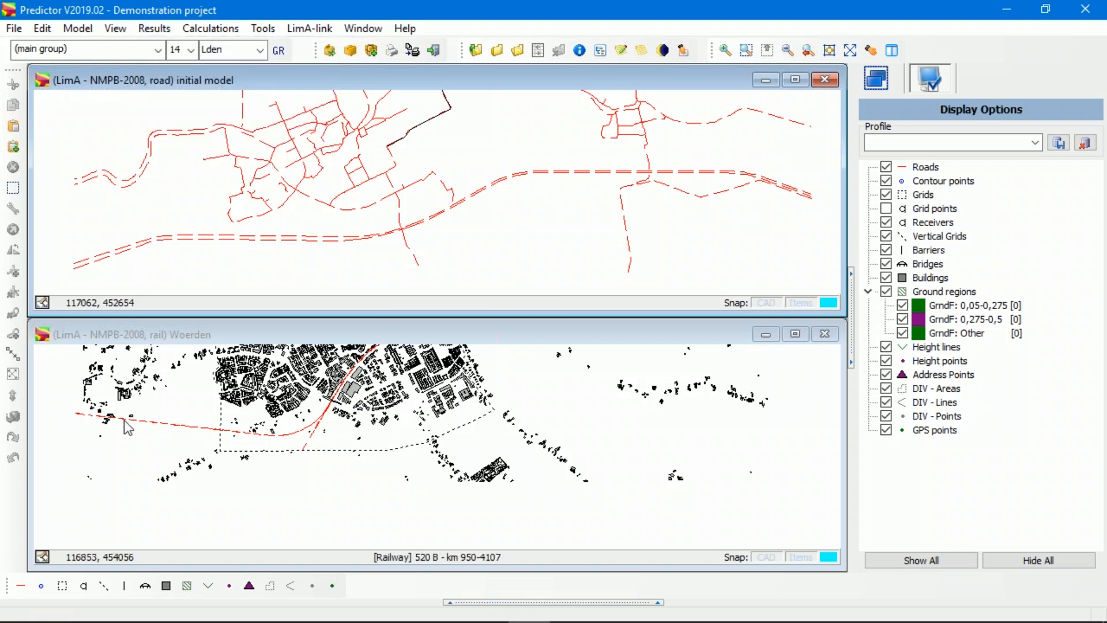
- Display the noise contours of the LimA - NMPB-2008 rail Woerden model and close the road initial model
{"action": "left_click", "coordinate": [133, 472]}
{"action": "left_click", "coordinate": [167, 29]}
{"action": "mouse_move", "coordinate": [211, 29]}
{"action": "mouse_move", "coordinate": [156, 28]}
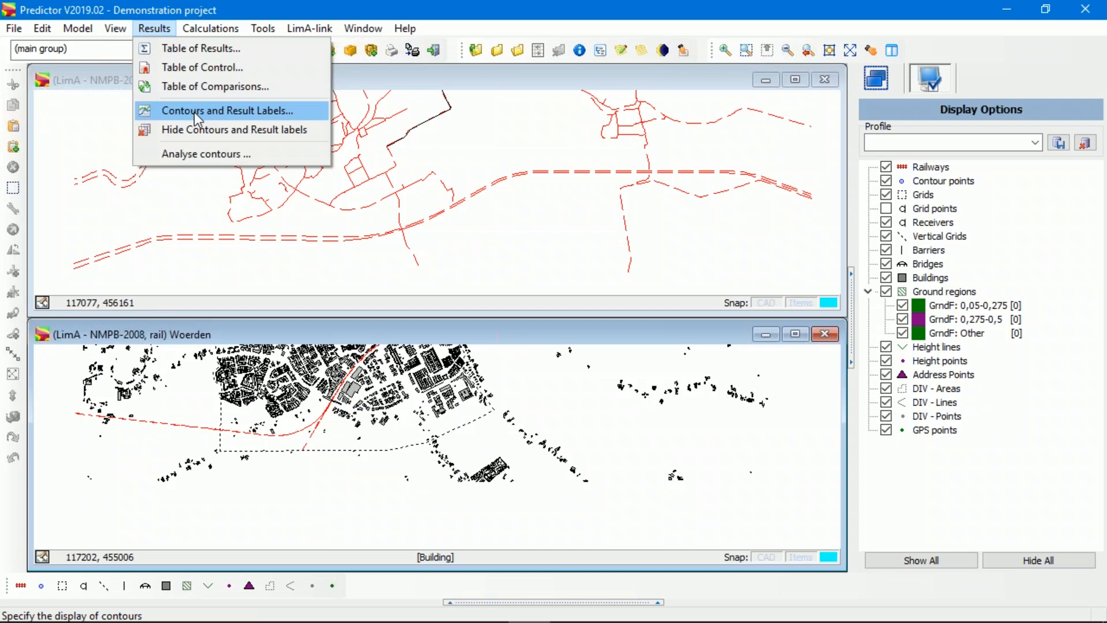
{"action": "left_click", "coordinate": [198, 108]}
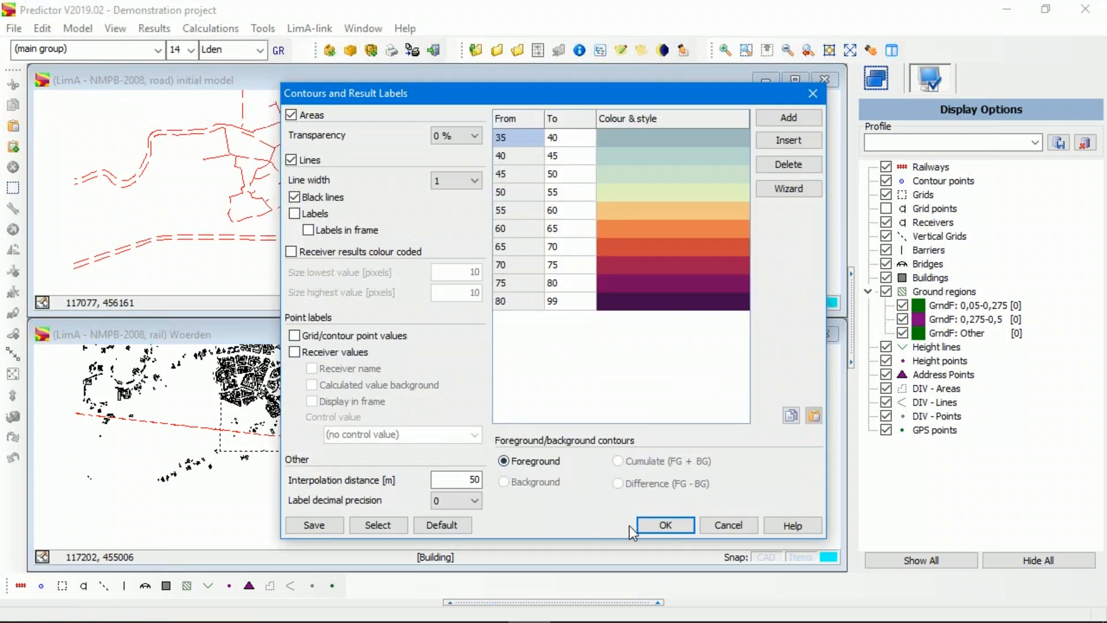
{"action": "left_click", "coordinate": [666, 525]}
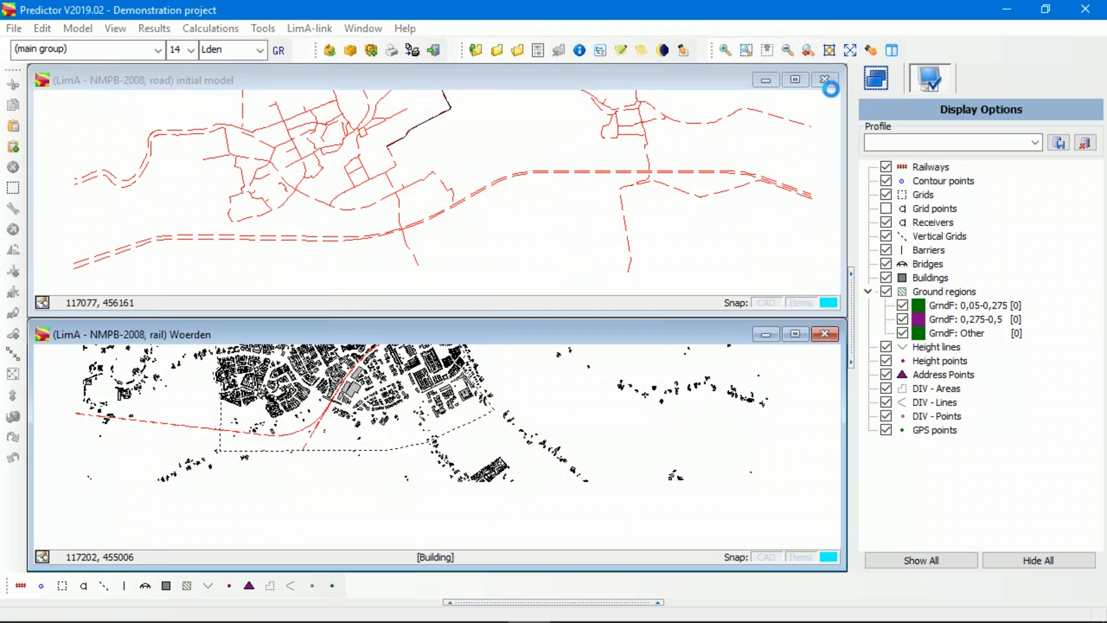
{"action": "left_click", "coordinate": [824, 79]}
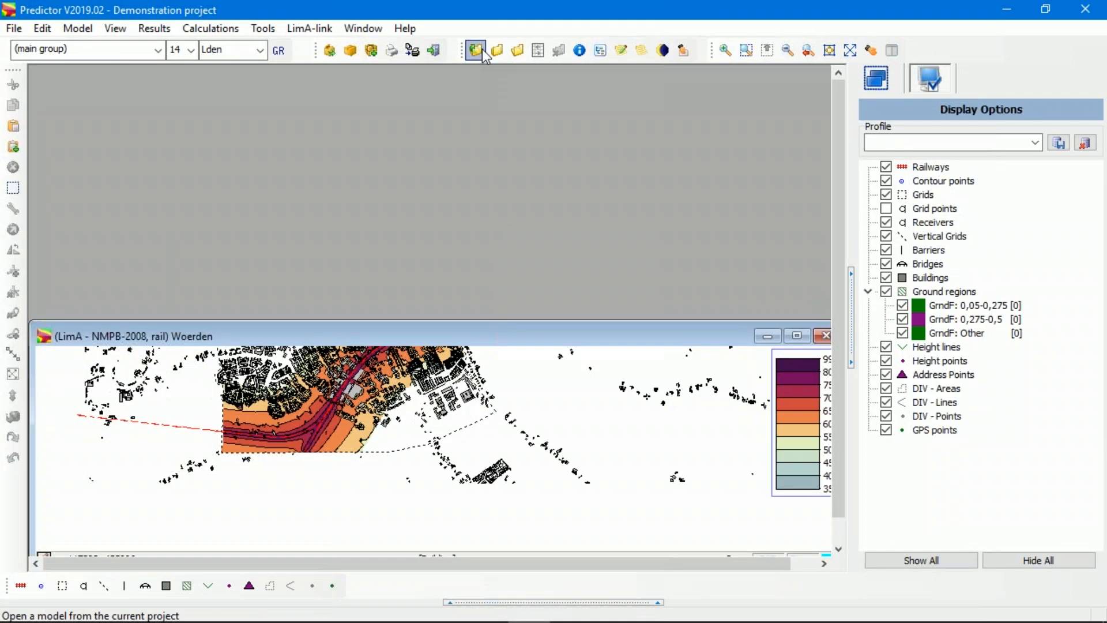
- Open the RMR-2012 Woerden model and tile it horizontally with the LimA rail Woerden model
{"action": "left_click", "coordinate": [479, 50]}
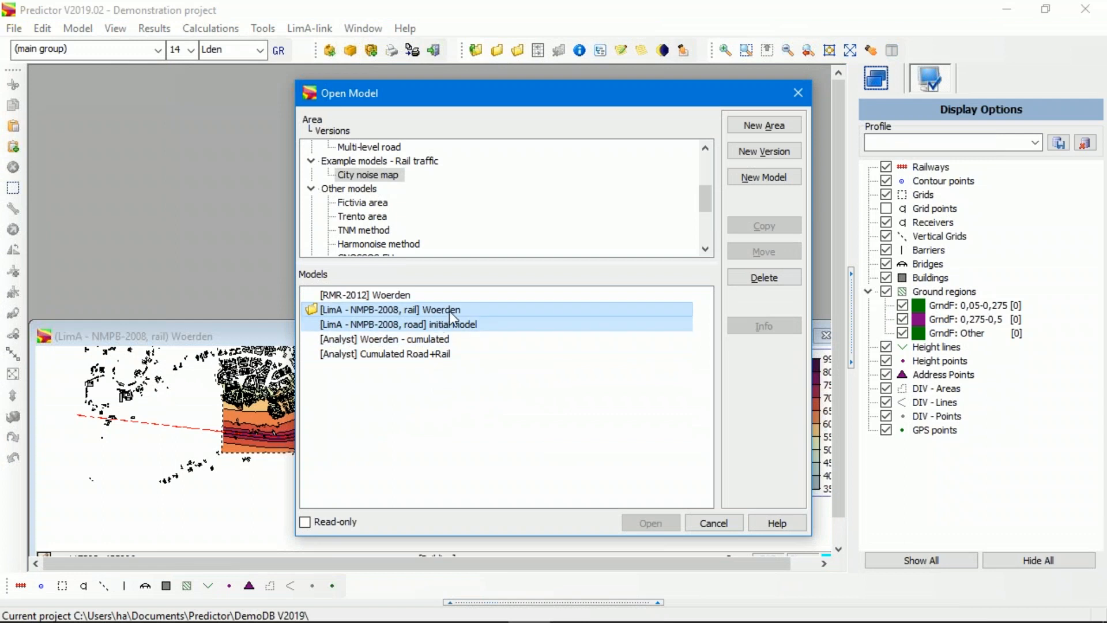
{"action": "left_click", "coordinate": [405, 294]}
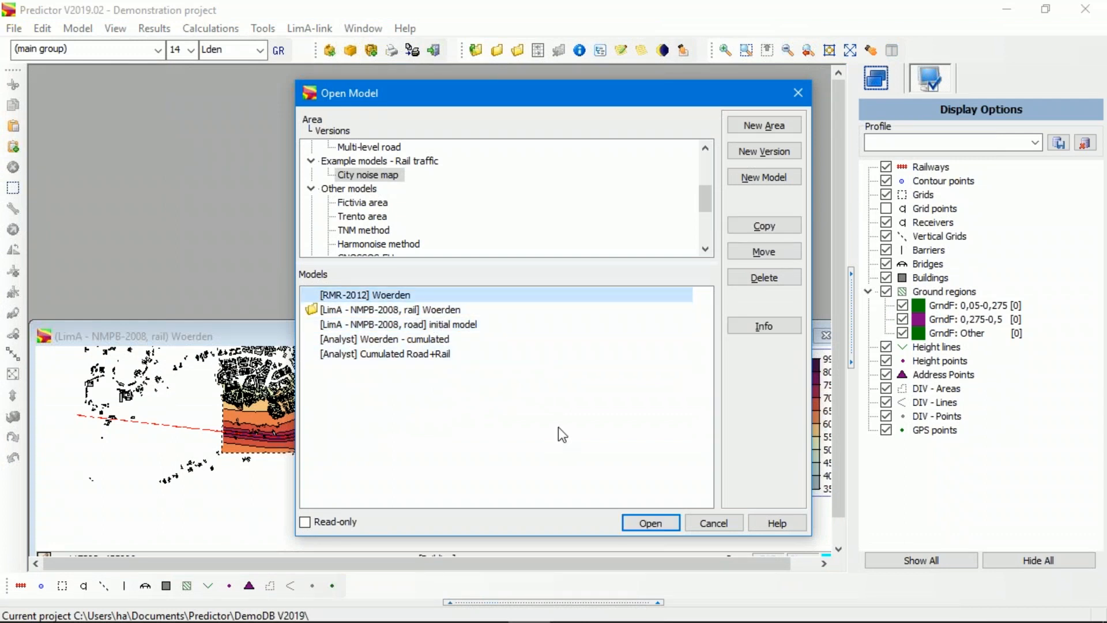
{"action": "left_click", "coordinate": [645, 520]}
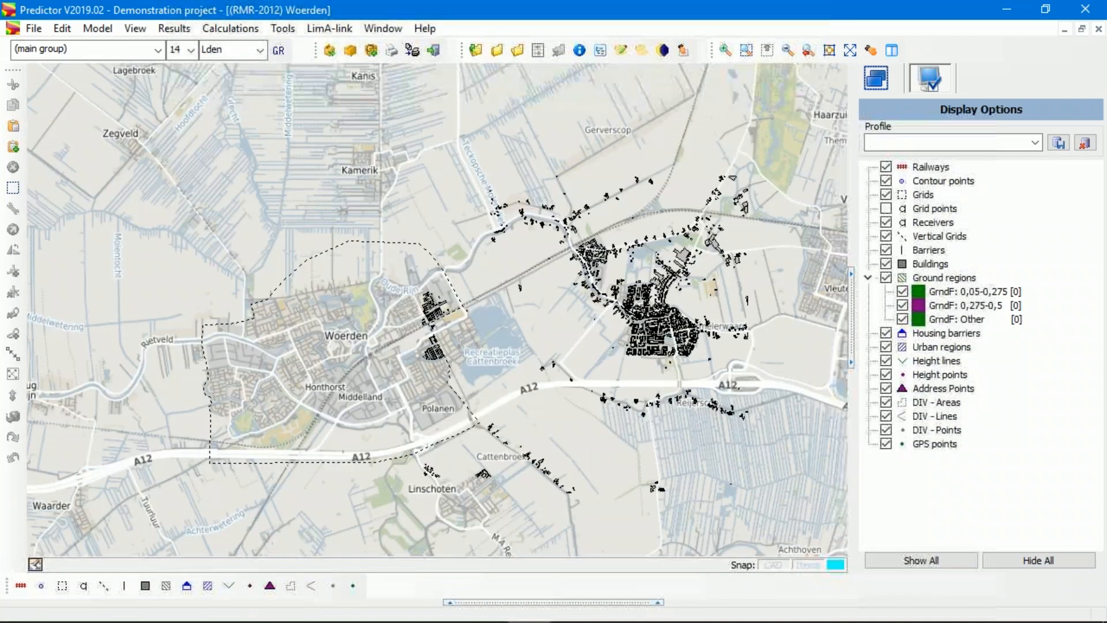
{"action": "left_click", "coordinate": [383, 29]}
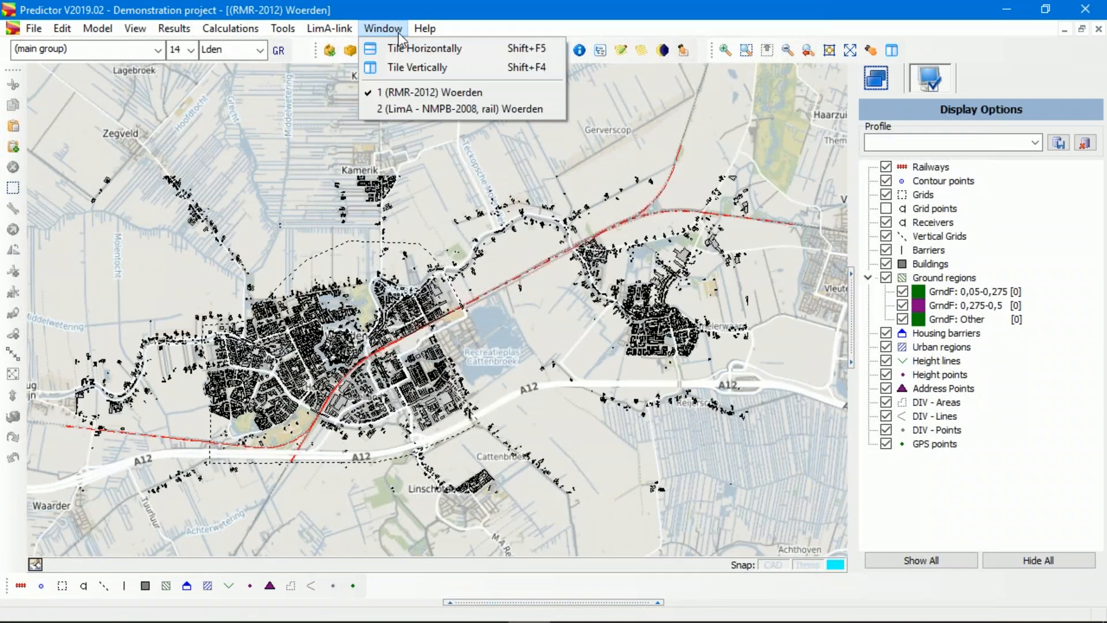
{"action": "left_click", "coordinate": [407, 47]}
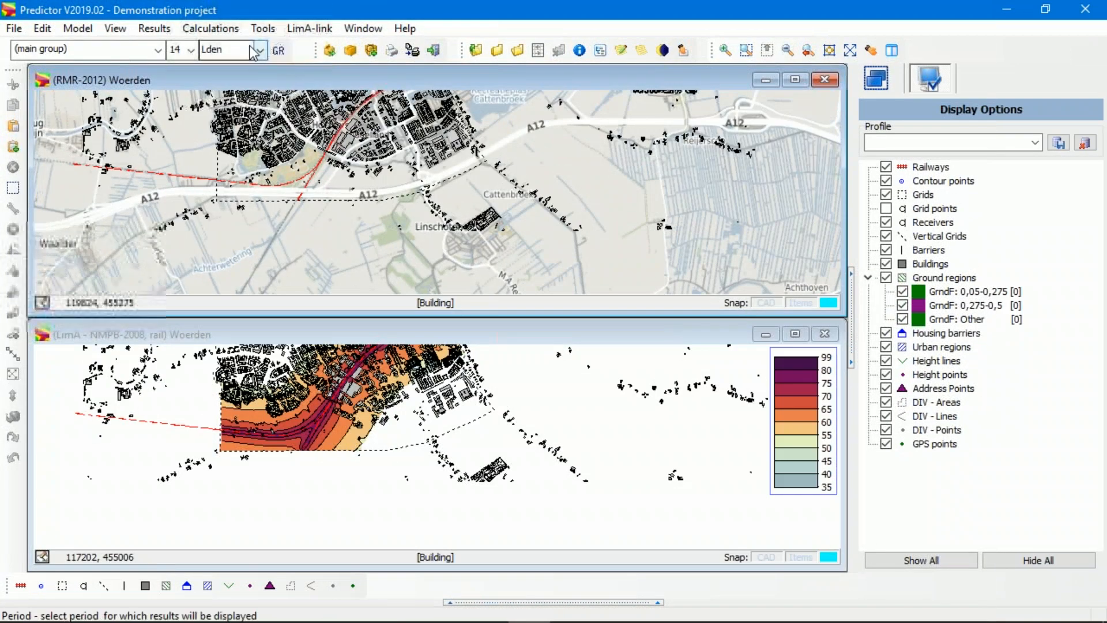
- Display the noise contours of the RMR-2012 Woerden model with the existing colour classes
{"action": "left_click", "coordinate": [154, 28]}
{"action": "left_click", "coordinate": [219, 110]}
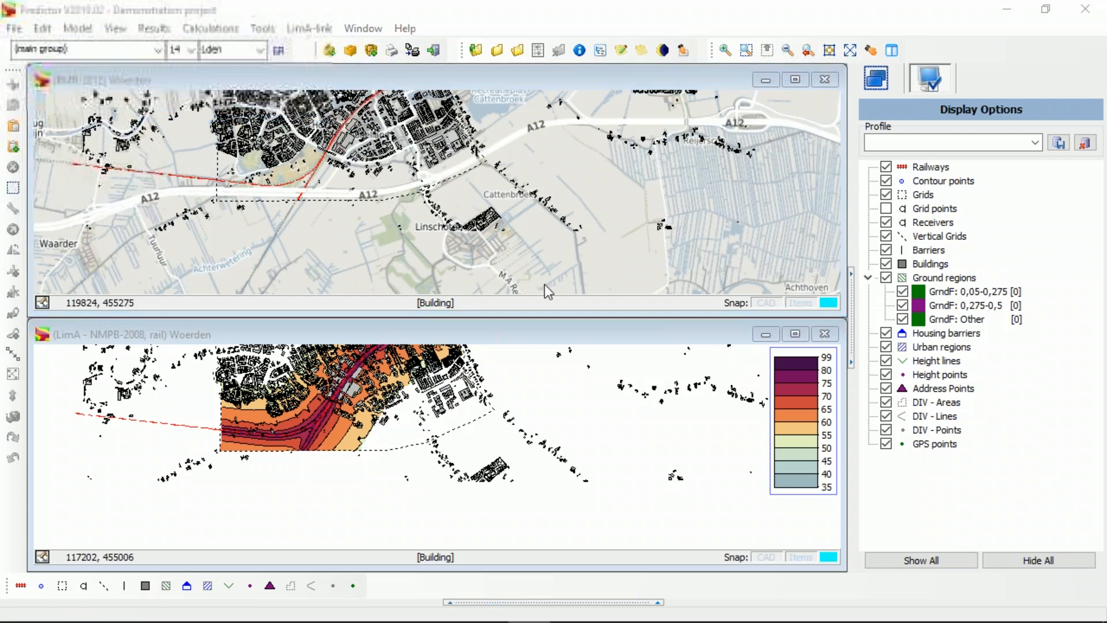
{"action": "left_click", "coordinate": [665, 531]}
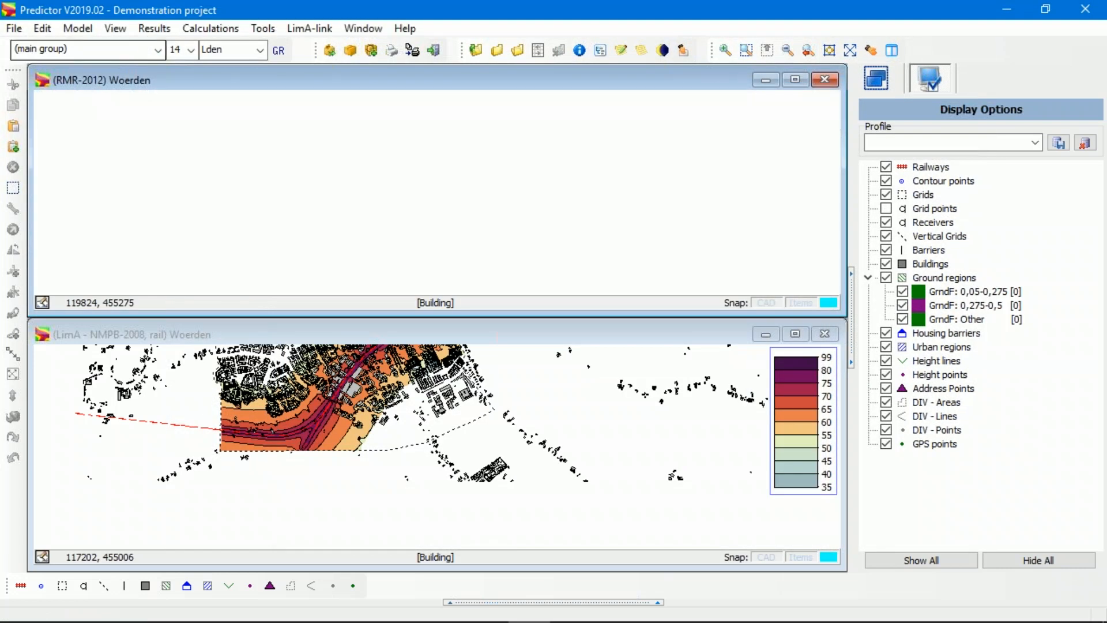
- Turn off the Openbasiskaart background map in the RMR-2012 Woerden model, then close that model
{"action": "left_click", "coordinate": [116, 29]}
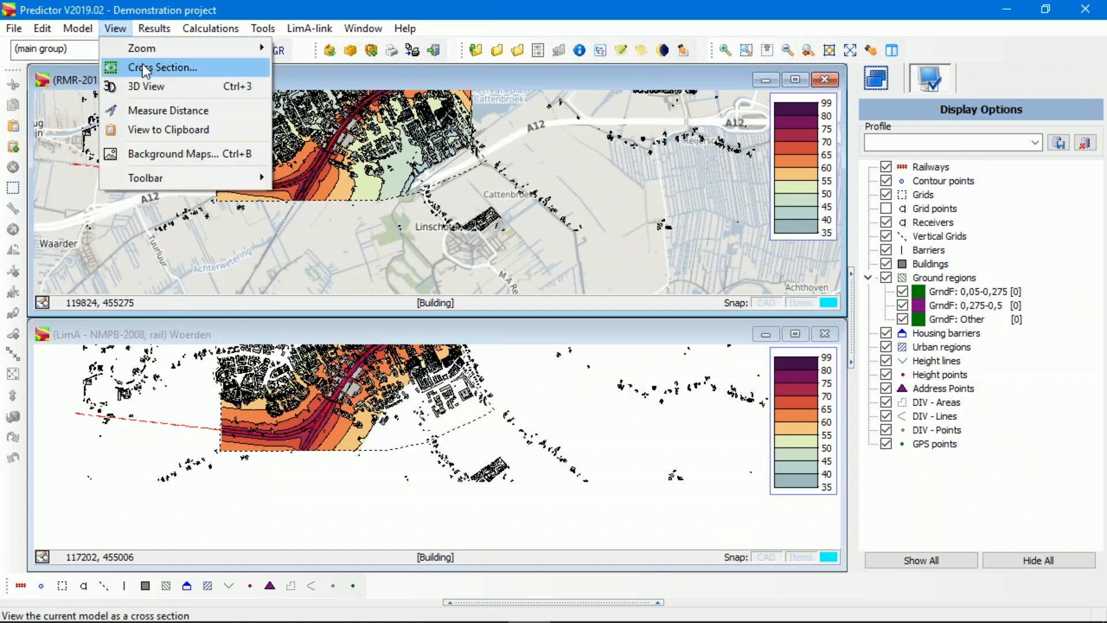
{"action": "left_click", "coordinate": [167, 154]}
{"action": "left_click", "coordinate": [278, 53]}
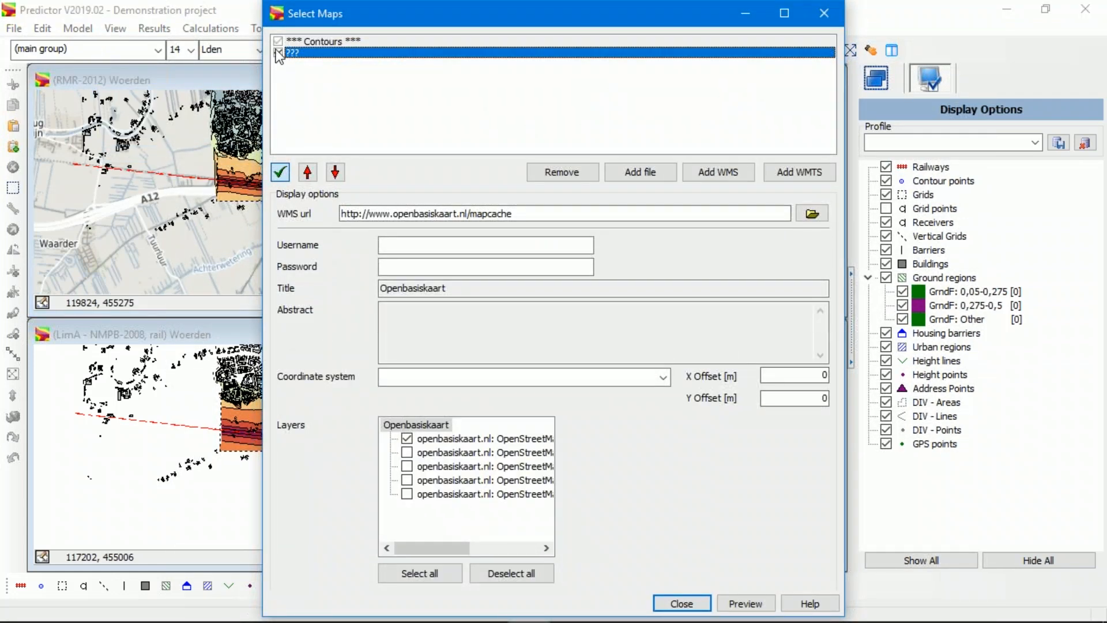
{"action": "left_click", "coordinate": [699, 605]}
{"action": "left_click_drag", "start_coordinate": [372, 140], "coordinate": [383, 213]}
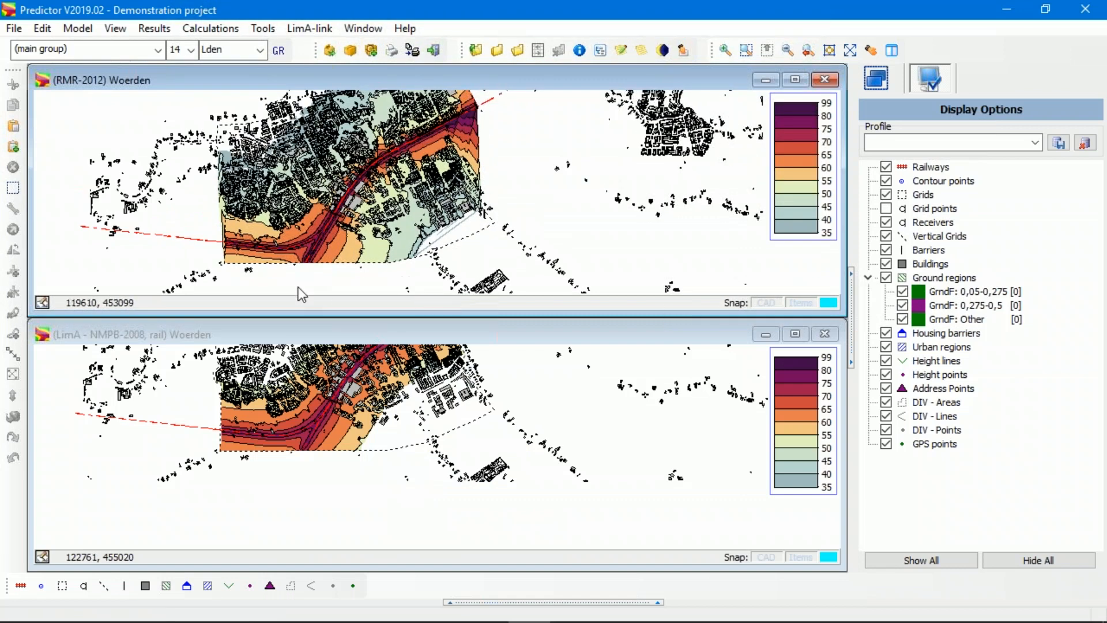
{"action": "left_click", "coordinate": [825, 79]}
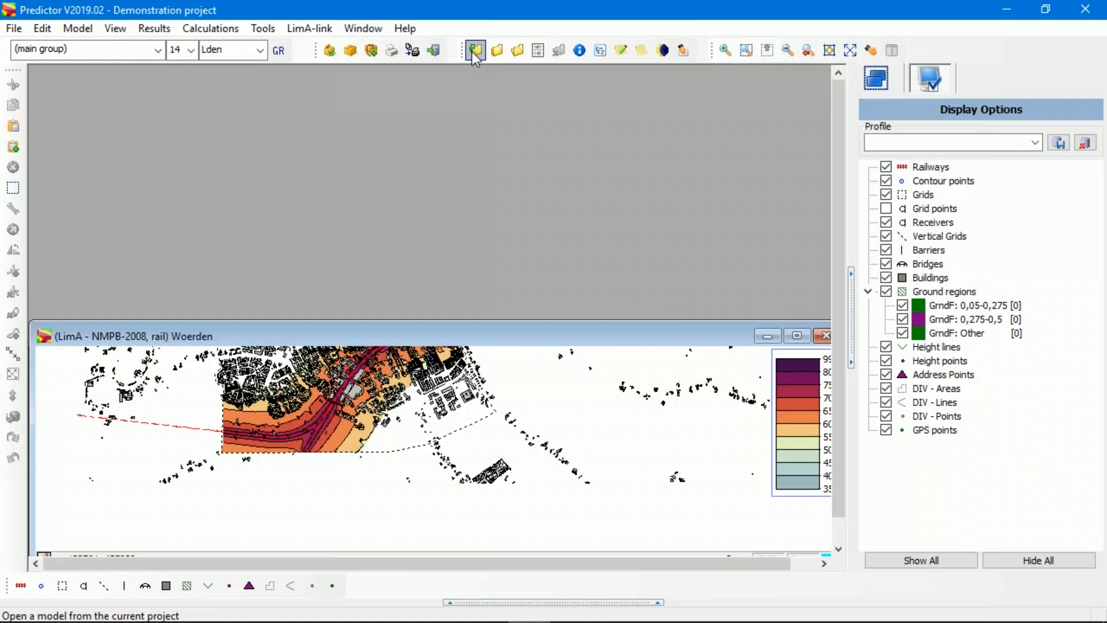
- Open the LimA - NMPB-2008 road Woerden model from the road traffic City noise map version and tile the windows horizontally
{"action": "left_click", "coordinate": [473, 51]}
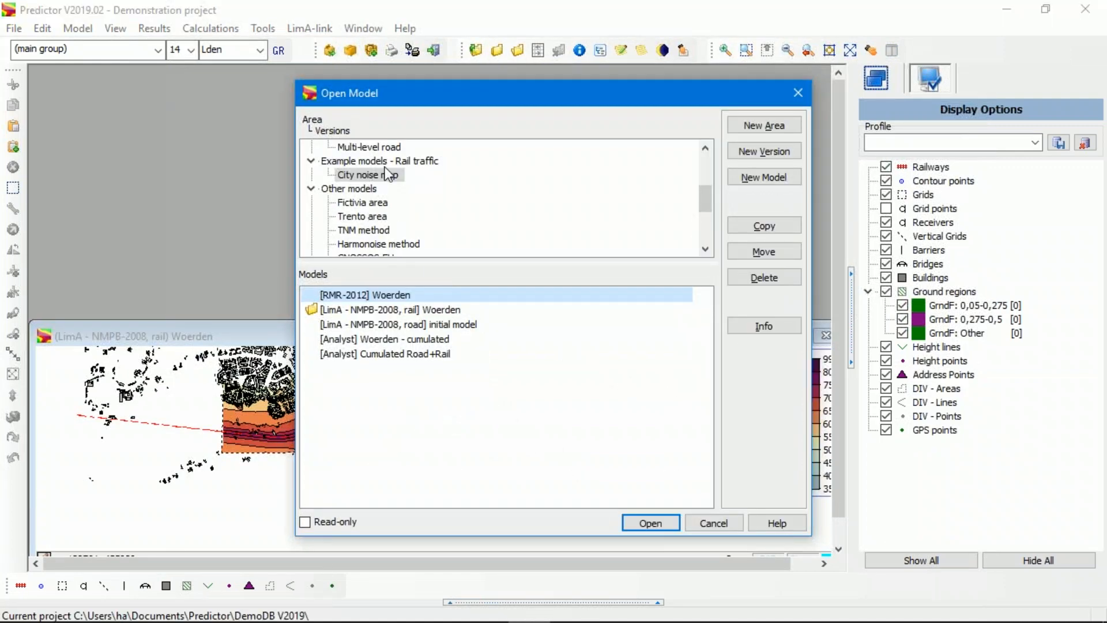
{"action": "scroll", "coordinate": [423, 183], "scroll_direction": "up", "scroll_amount": 1}
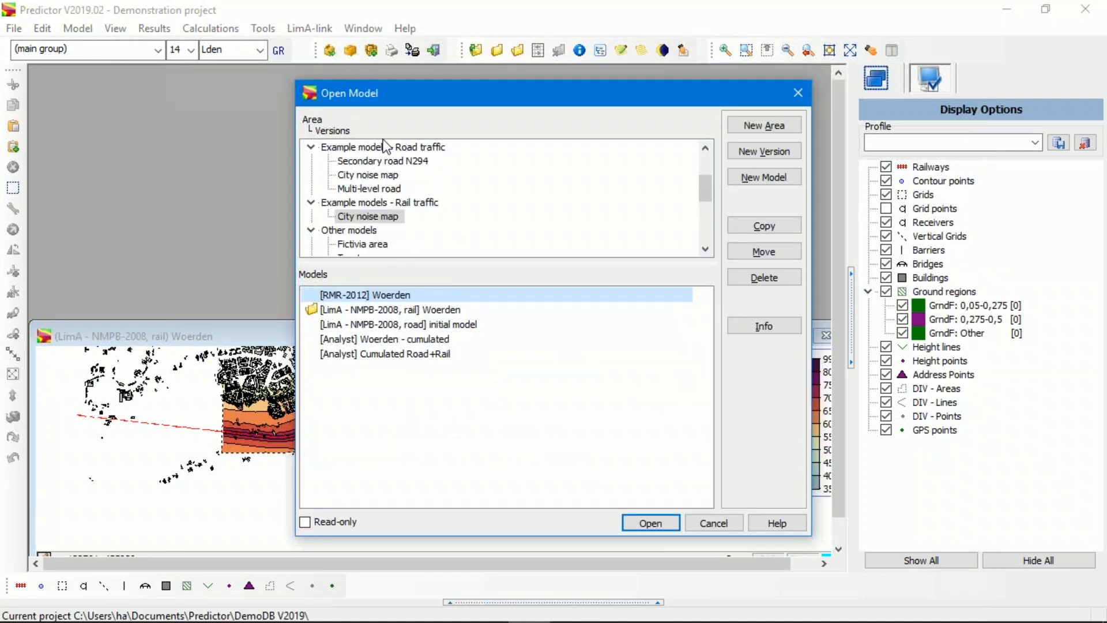
{"action": "left_click", "coordinate": [383, 176]}
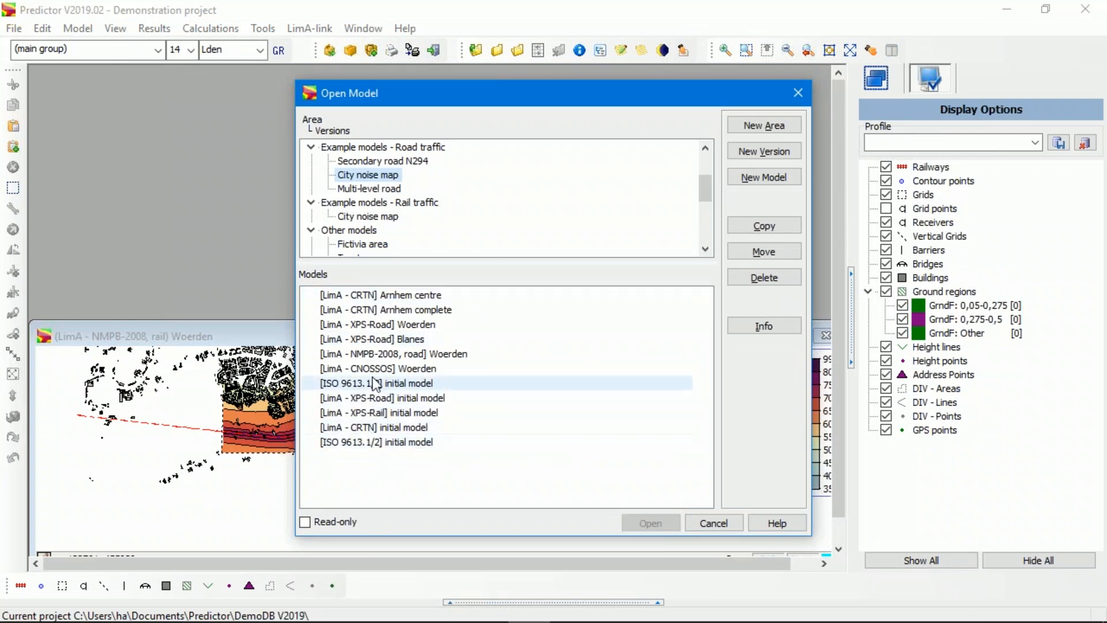
{"action": "left_click", "coordinate": [397, 354]}
{"action": "left_click", "coordinate": [648, 523]}
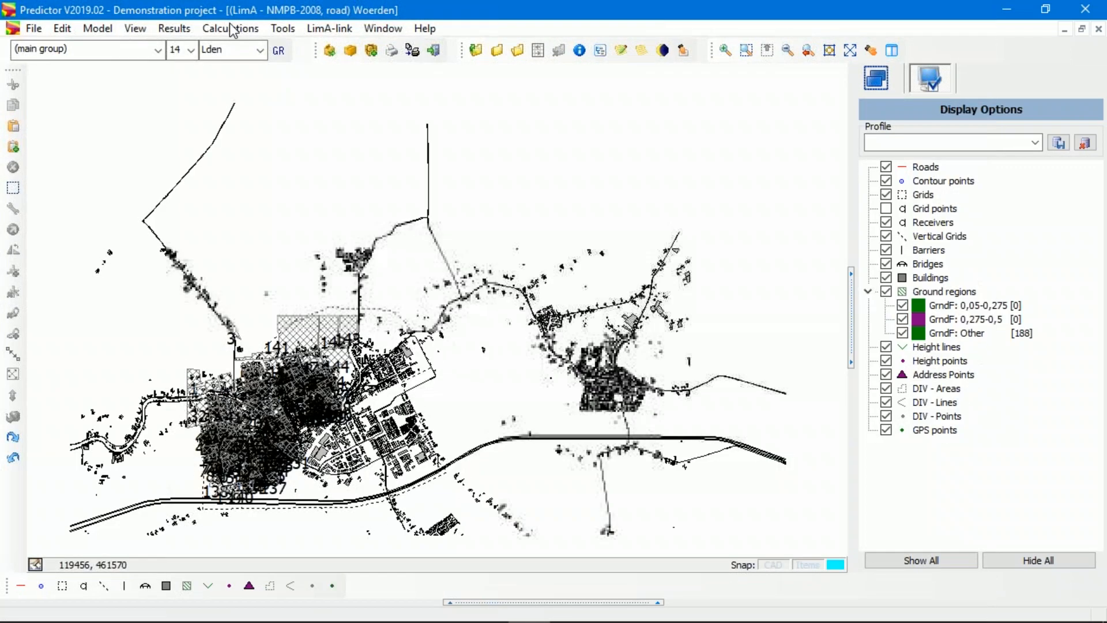
{"action": "left_click", "coordinate": [369, 29]}
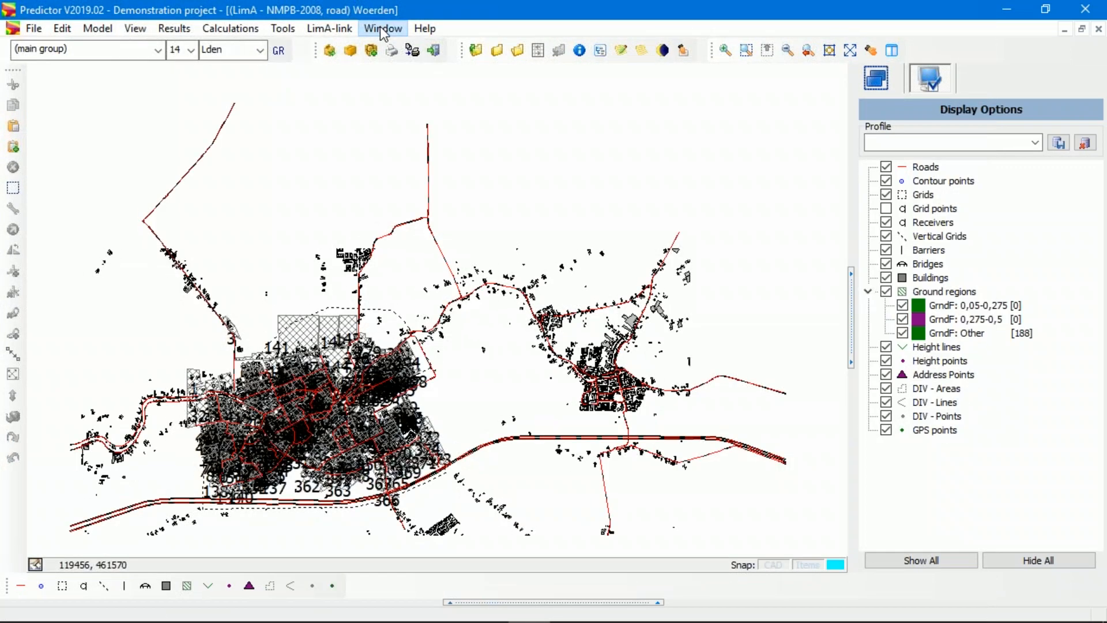
{"action": "left_click", "coordinate": [404, 49]}
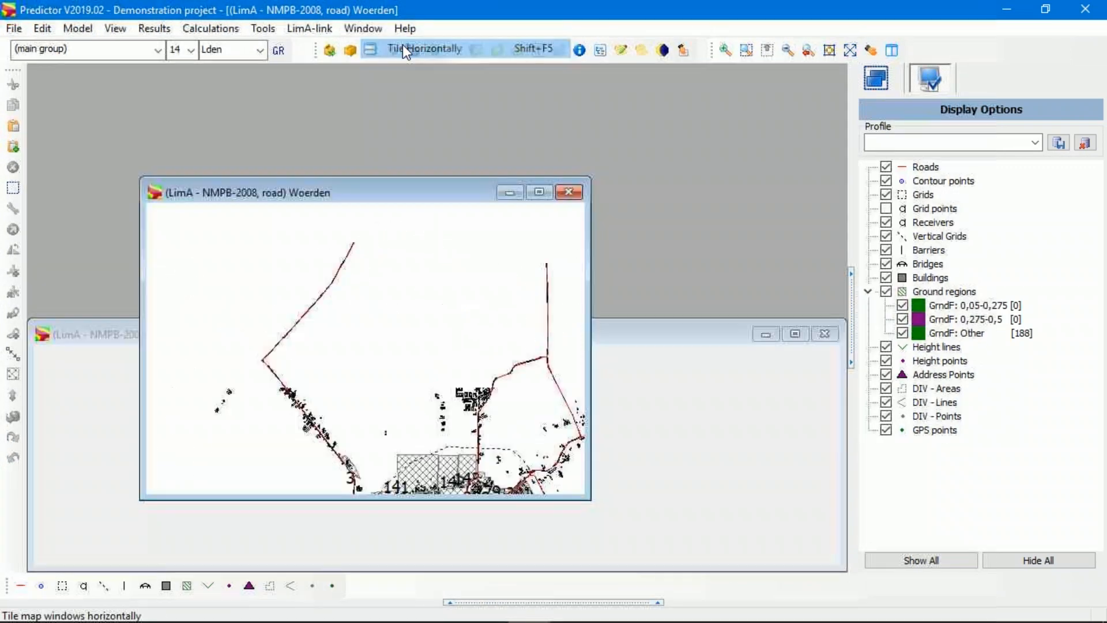
- Display the noise contours of the LimA - NMPB-2008 road Woerden model with the existing colour classes
{"action": "left_click", "coordinate": [147, 30]}
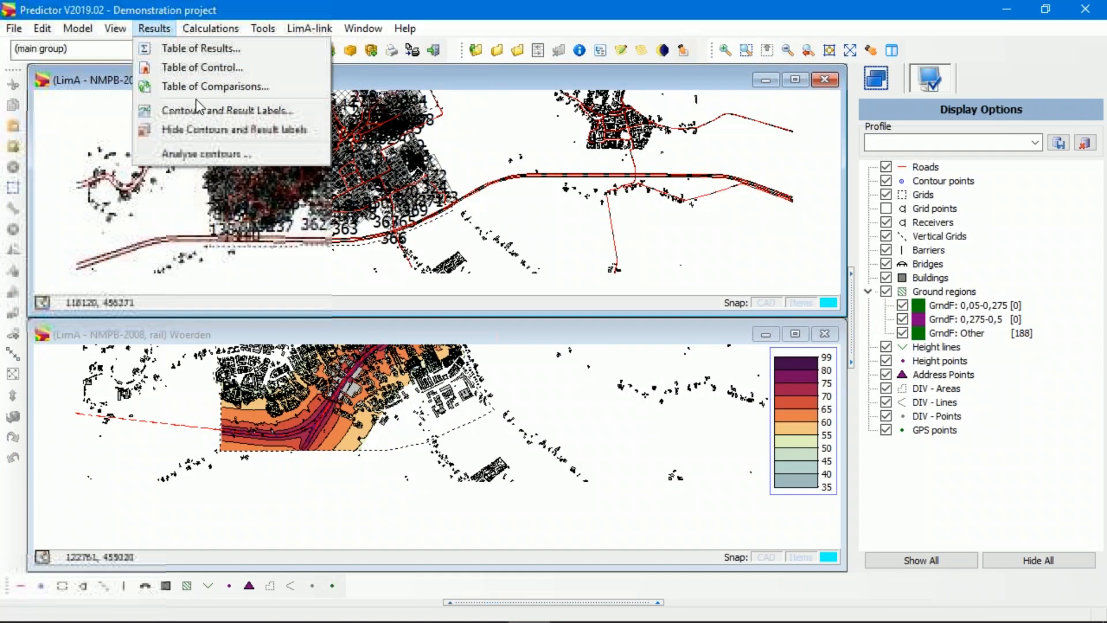
{"action": "left_click", "coordinate": [199, 111]}
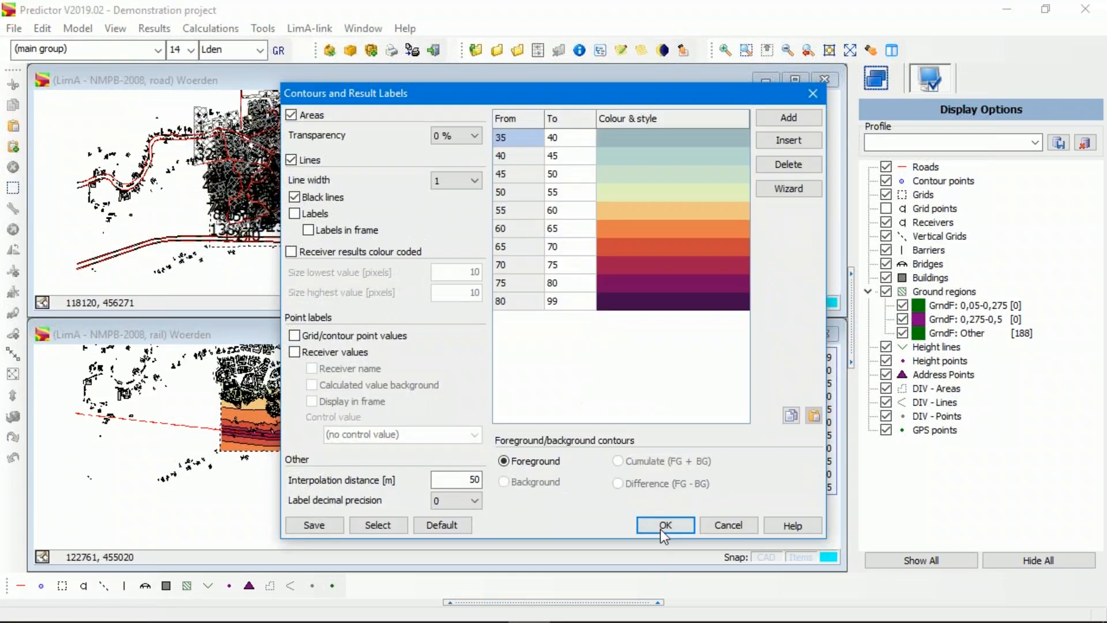
{"action": "left_click", "coordinate": [665, 524]}
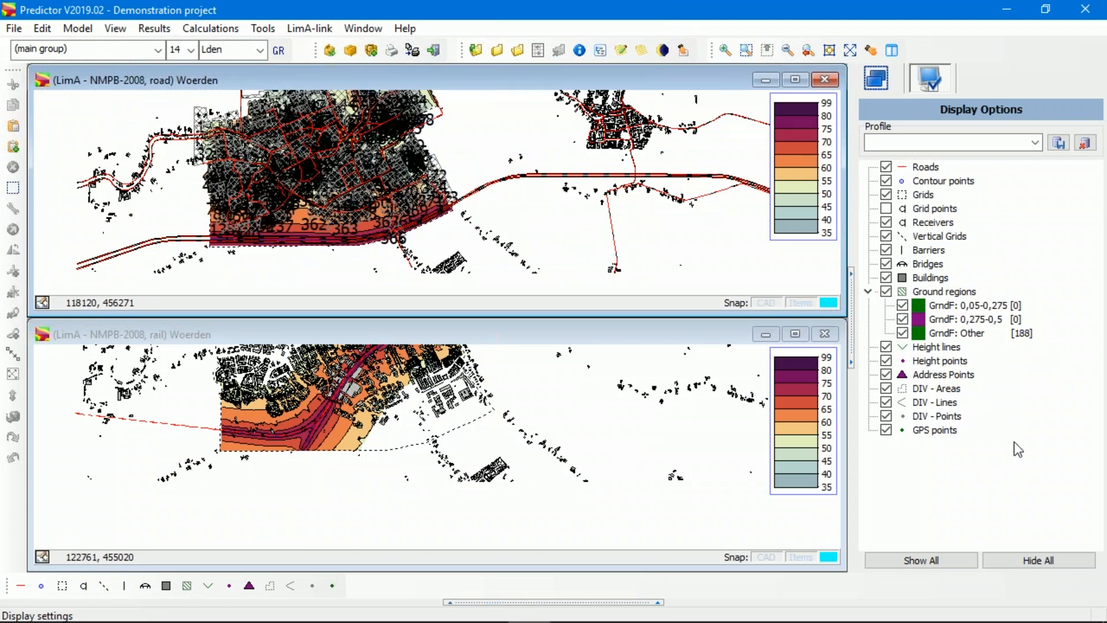
- Apply the Default display profile to the road Woerden model and hide its grid points
{"action": "left_click", "coordinate": [1035, 141]}
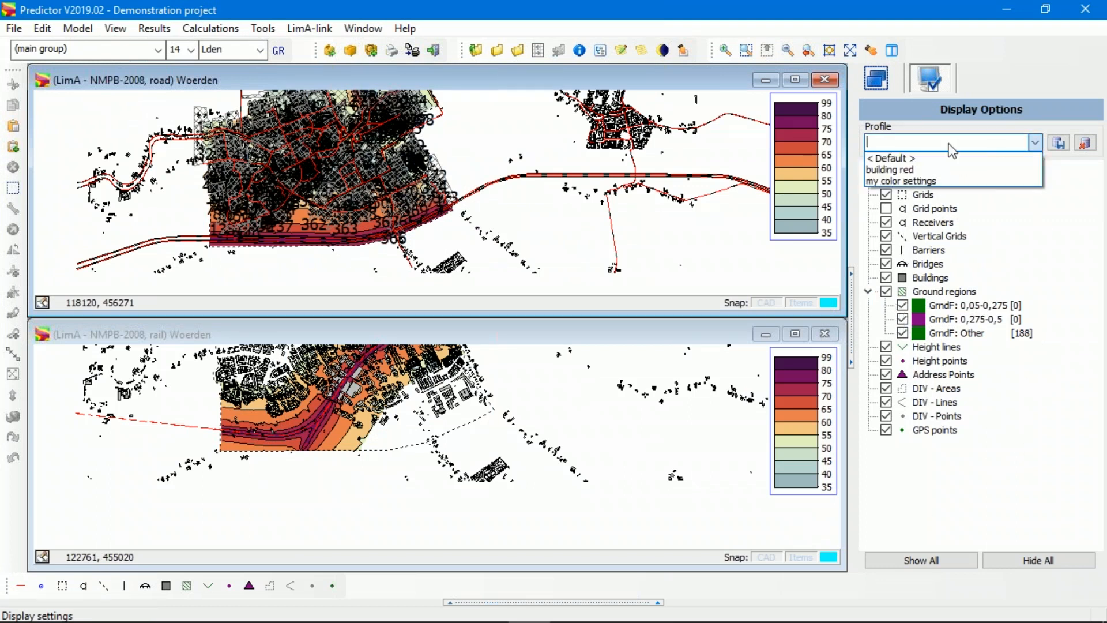
{"action": "left_click", "coordinate": [935, 155]}
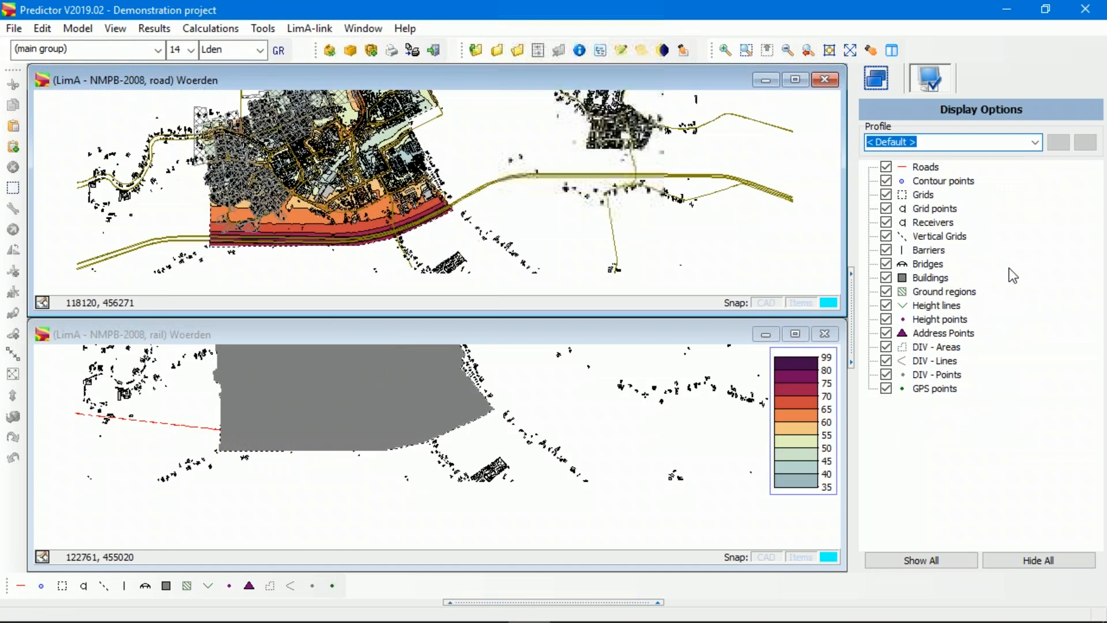
{"action": "left_click", "coordinate": [886, 208]}
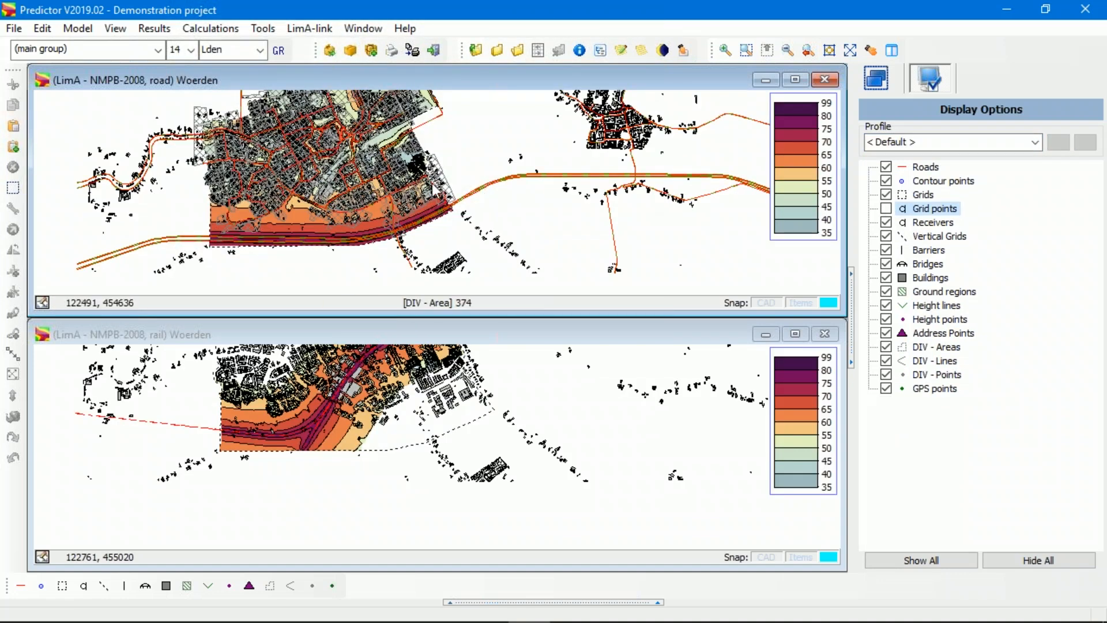
{"action": "scroll", "coordinate": [346, 224], "scroll_direction": "up", "scroll_amount": 3}
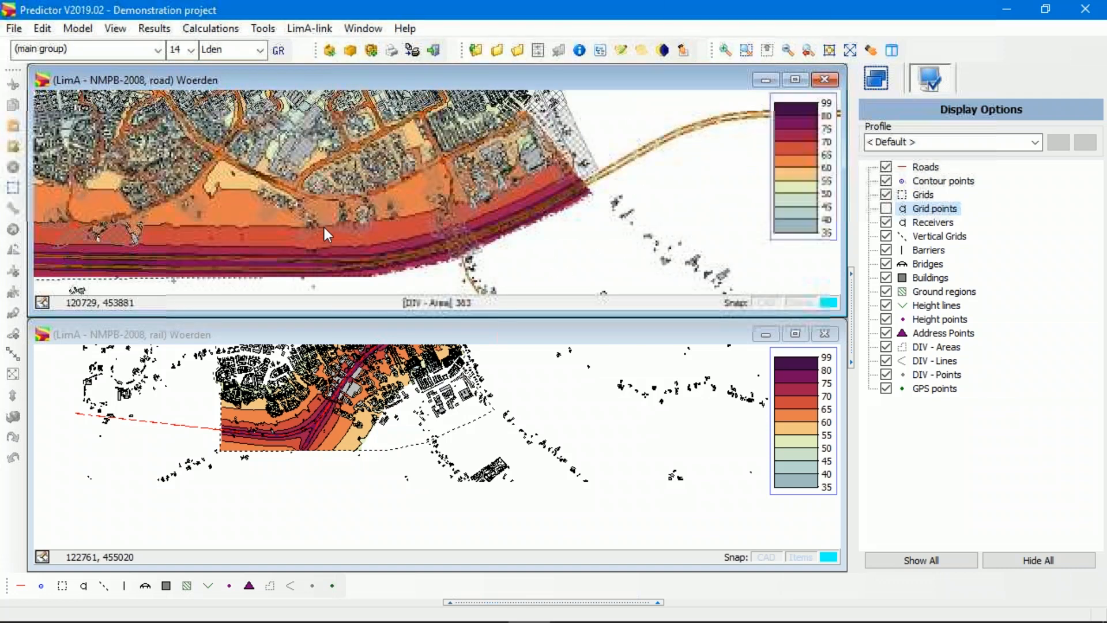
{"action": "scroll", "coordinate": [326, 233], "scroll_direction": "down", "scroll_amount": 2}
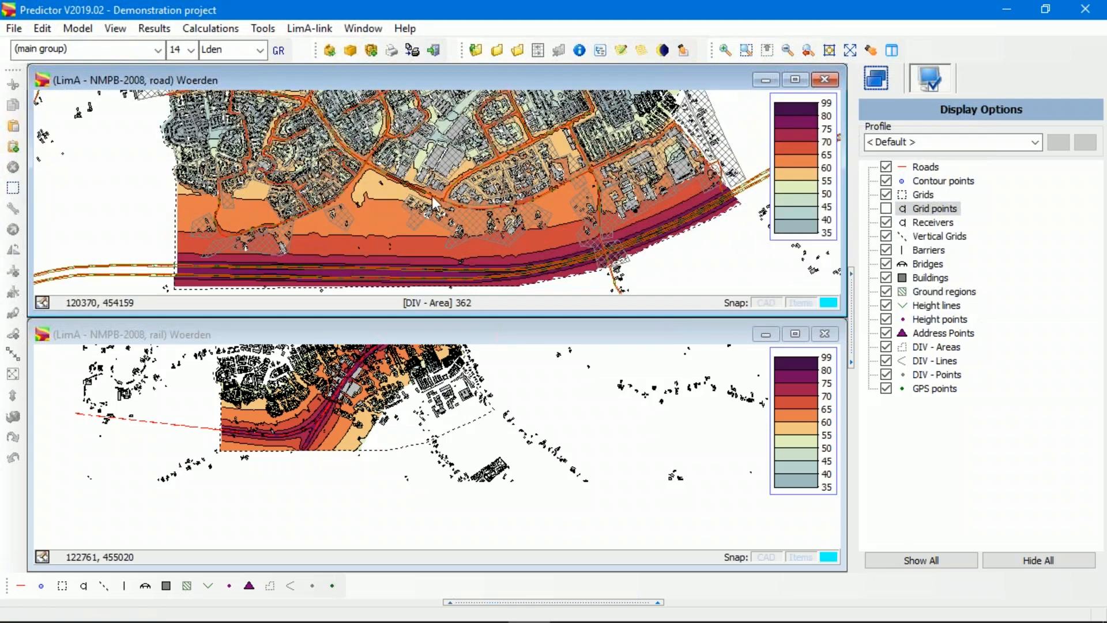
- Open the Analyst model Cumulated Road+Rail
{"action": "scroll", "coordinate": [382, 479], "scroll_direction": "up", "scroll_amount": 3}
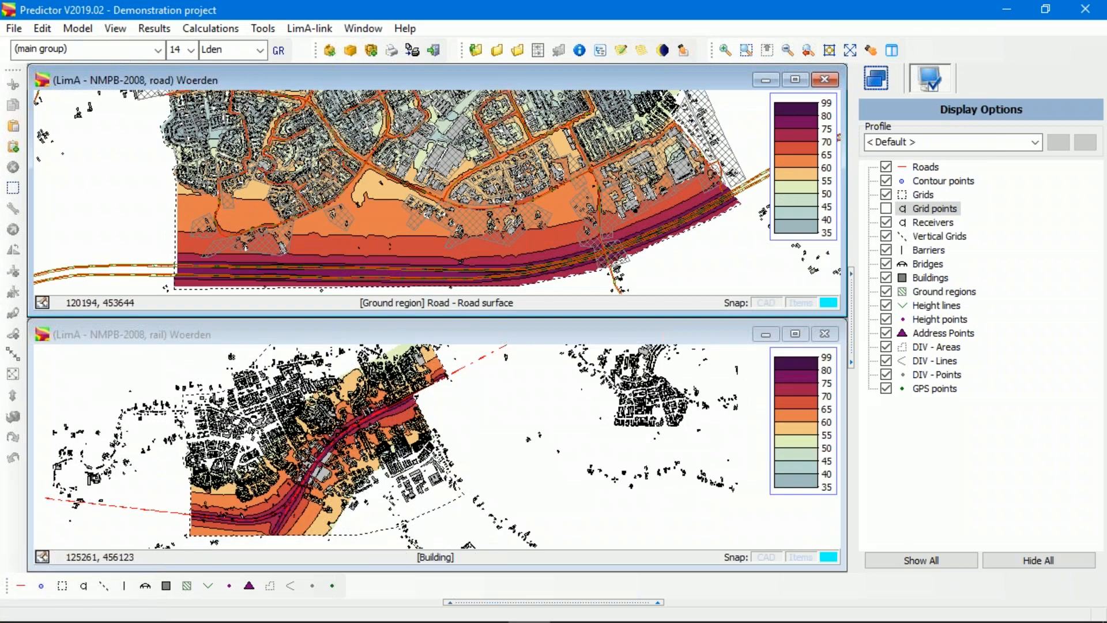
{"action": "left_click", "coordinate": [476, 50]}
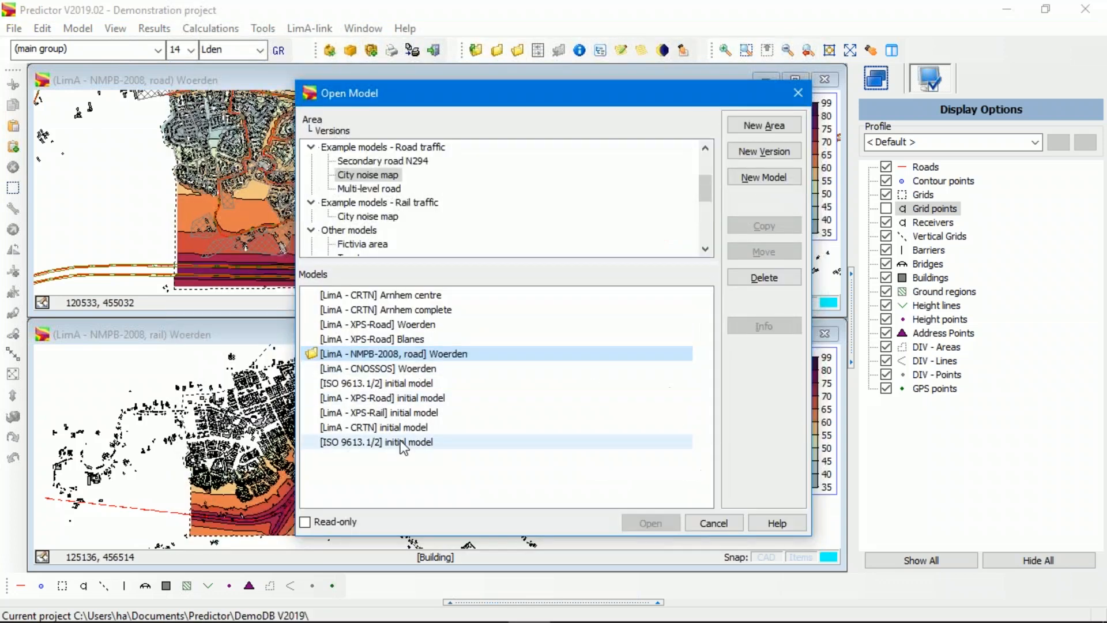
{"action": "left_click", "coordinate": [386, 216]}
{"action": "left_click", "coordinate": [387, 354]}
{"action": "left_click", "coordinate": [650, 522]}
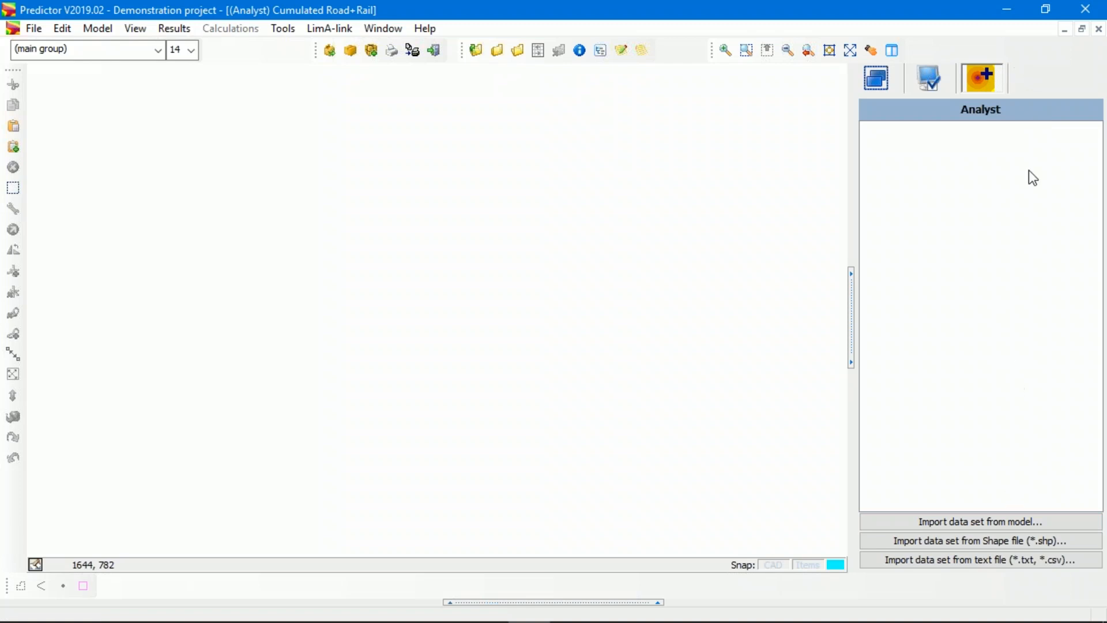
- Examine the Cumulated Road+Rail model's selection information, display options and Analyst data set overview
{"action": "left_click", "coordinate": [878, 74]}
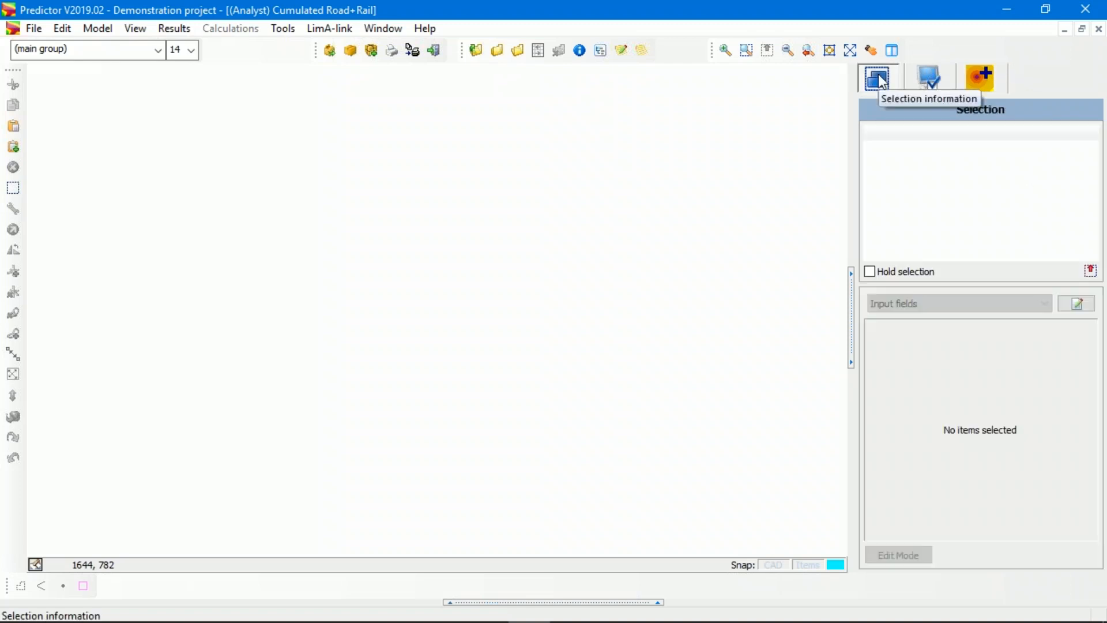
{"action": "left_click", "coordinate": [928, 77]}
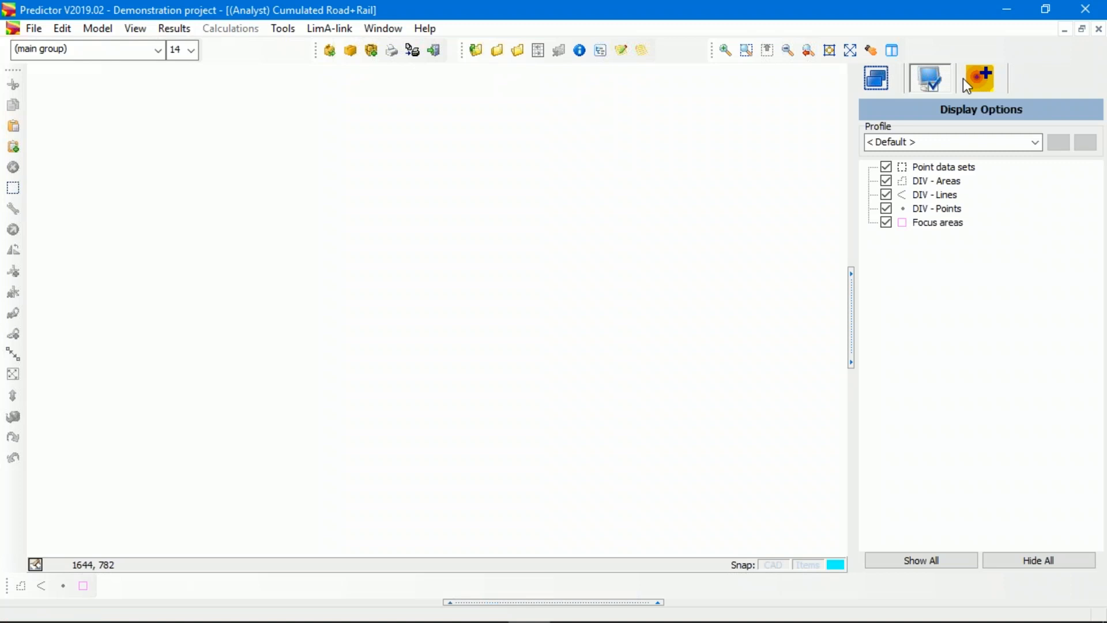
{"action": "left_click", "coordinate": [987, 89]}
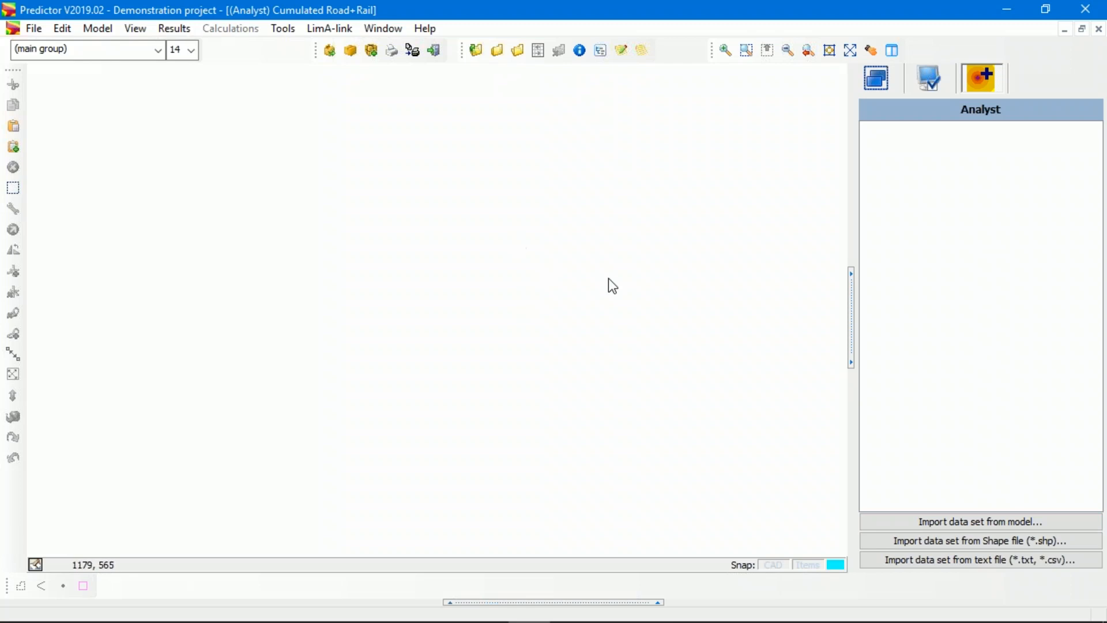
- Import the day, evening and night contour point and grid results from the road traffic model LimA - NMPB-2008, road Woerden
{"action": "left_click", "coordinate": [988, 520]}
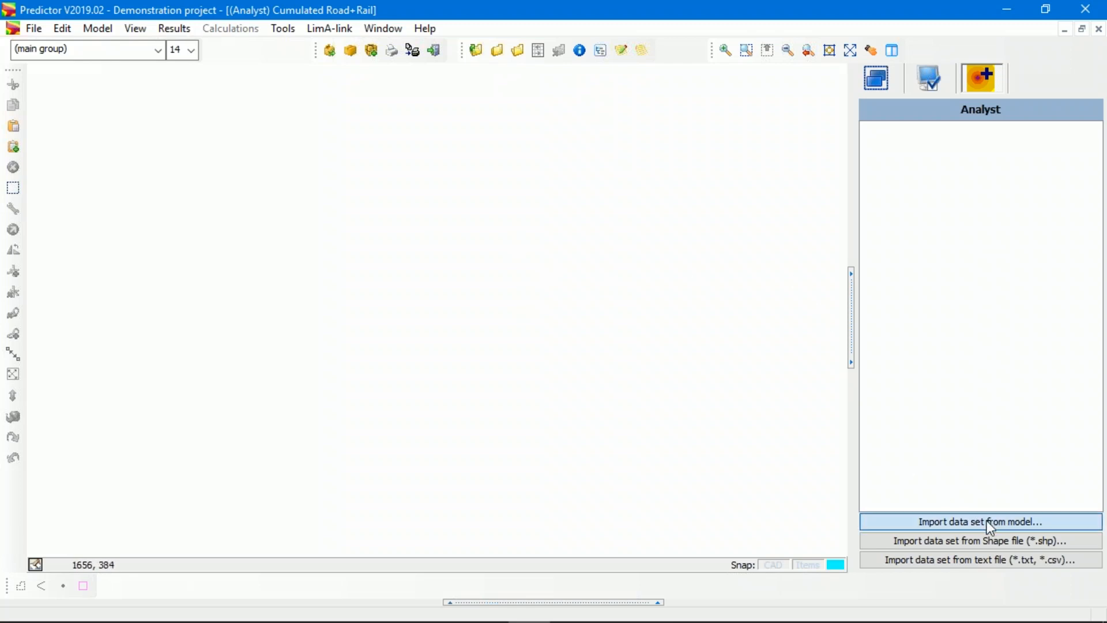
{"action": "left_click", "coordinate": [963, 521]}
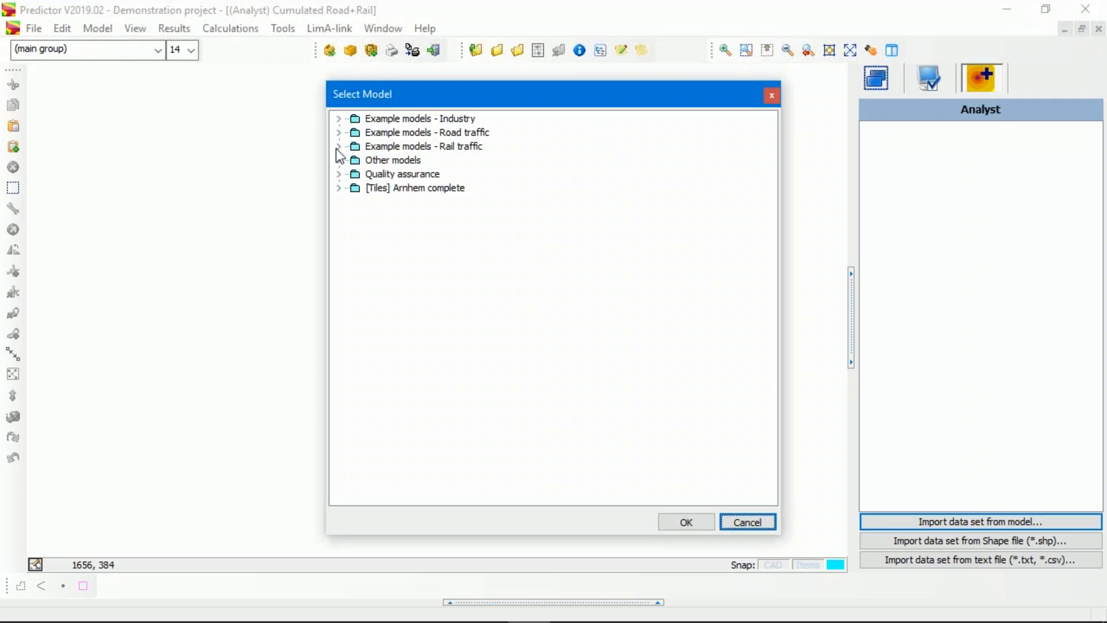
{"action": "left_click", "coordinate": [338, 132]}
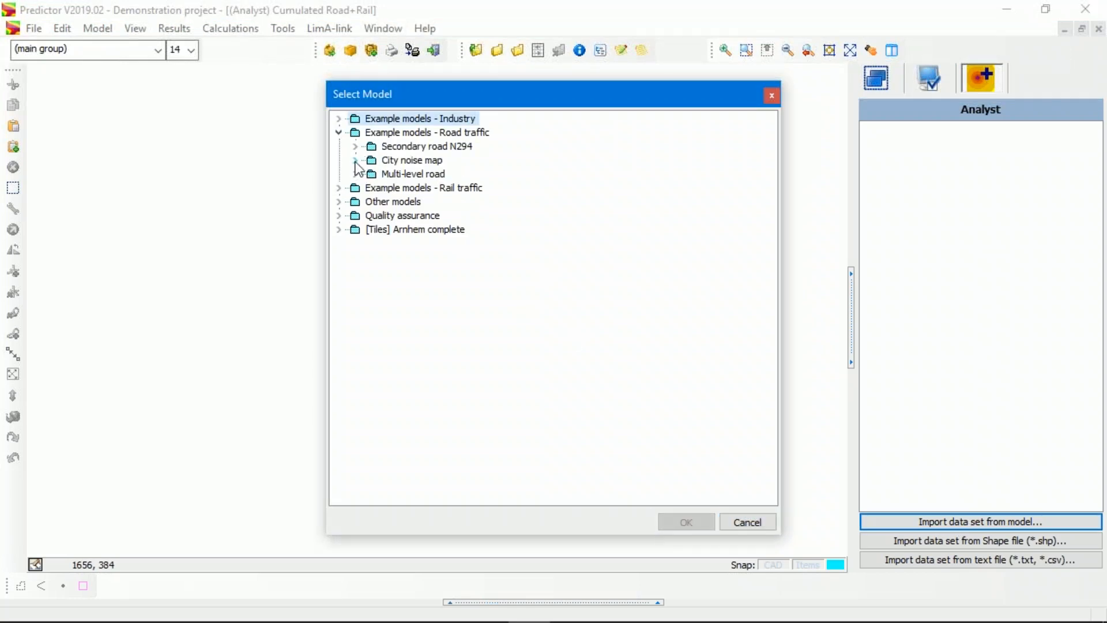
{"action": "left_click", "coordinate": [356, 161]}
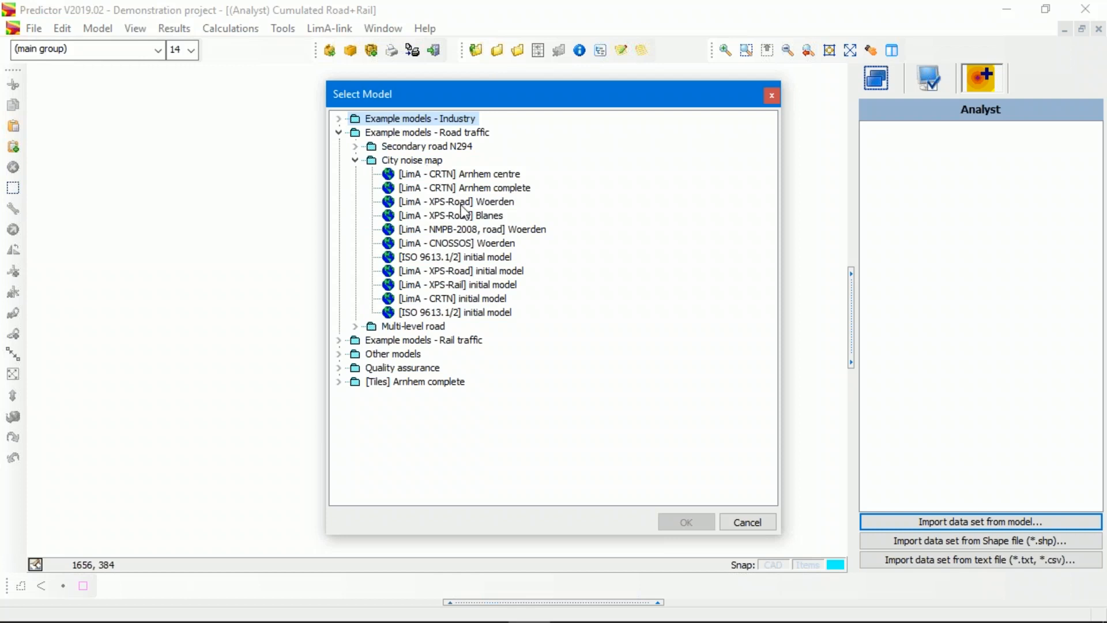
{"action": "left_click", "coordinate": [512, 230]}
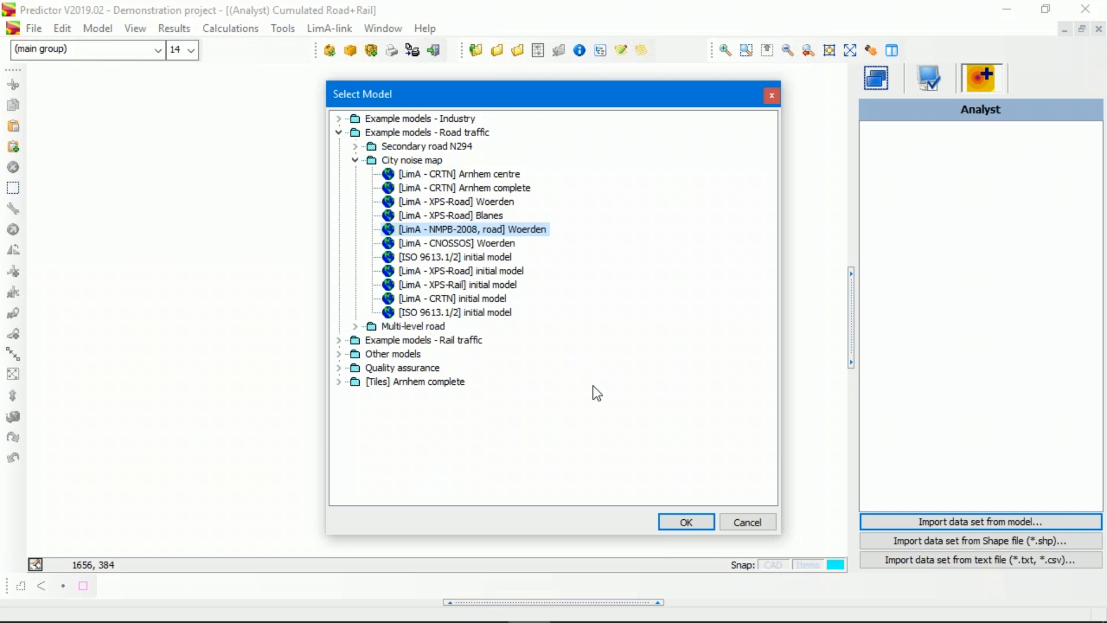
{"action": "left_click", "coordinate": [681, 523]}
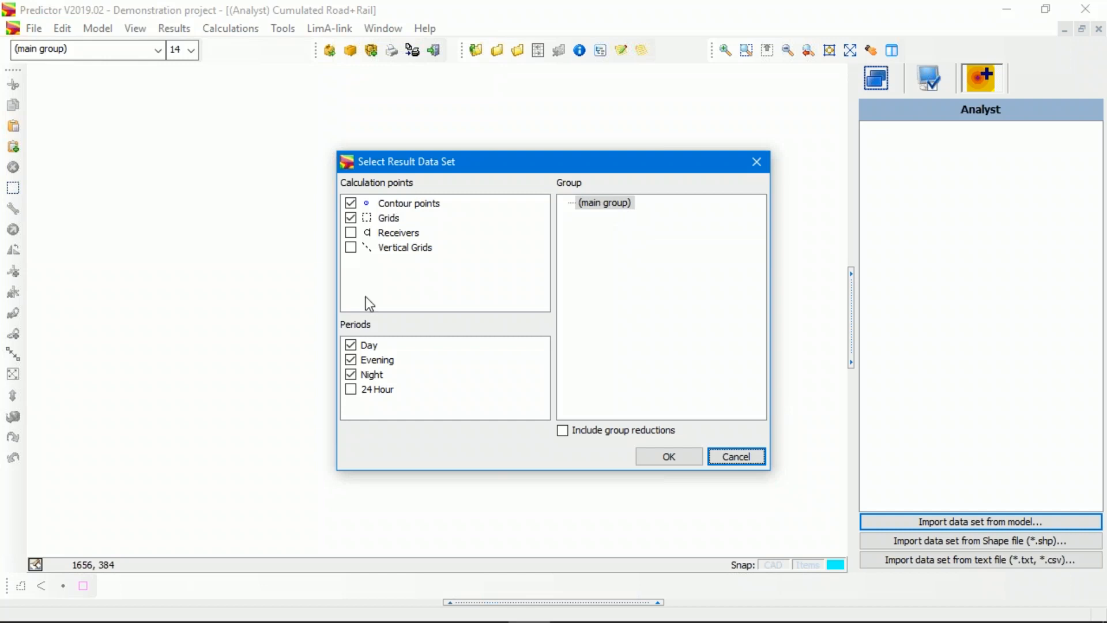
{"action": "left_click", "coordinate": [684, 462]}
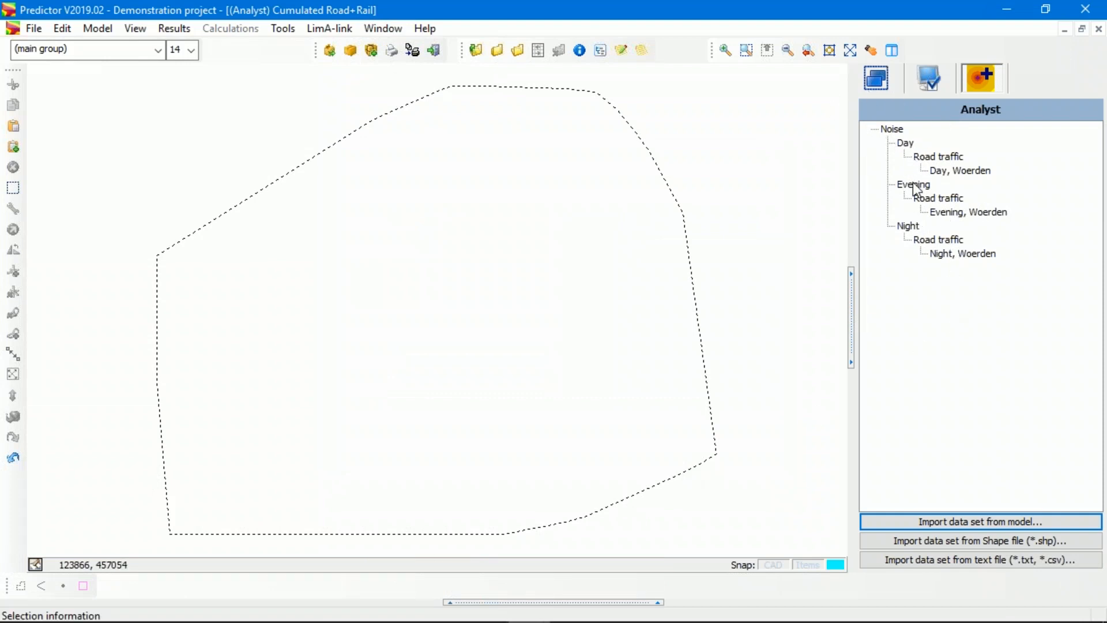
- Import the day, evening and night contour point and grid results from the rail traffic model LimA - NMPB-2008, rail Woerden
{"action": "left_click", "coordinate": [978, 520]}
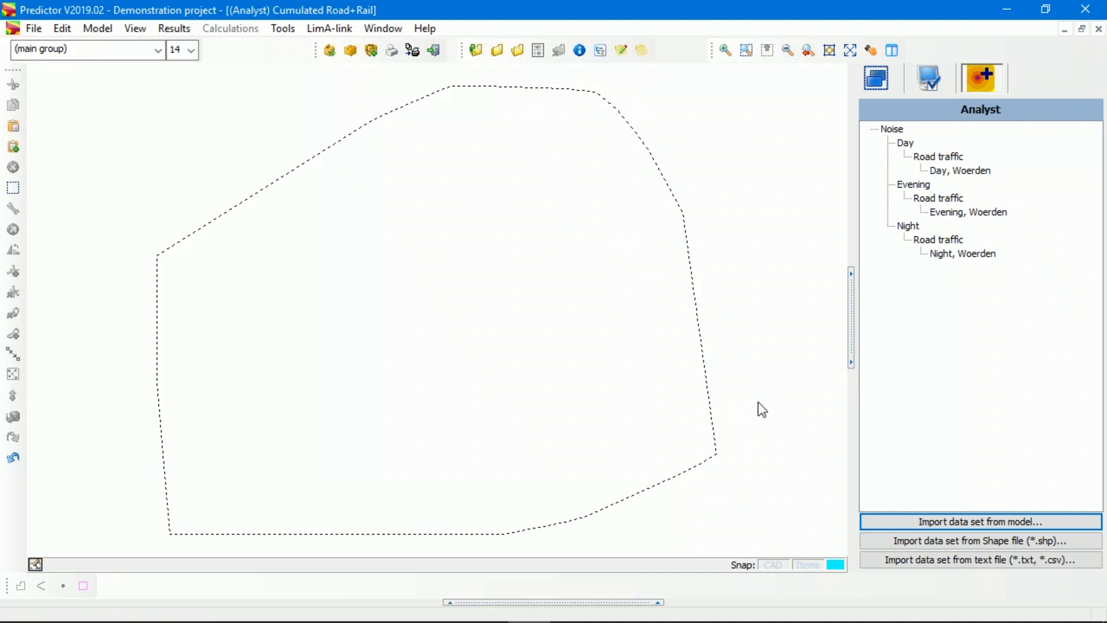
{"action": "left_click", "coordinate": [987, 520]}
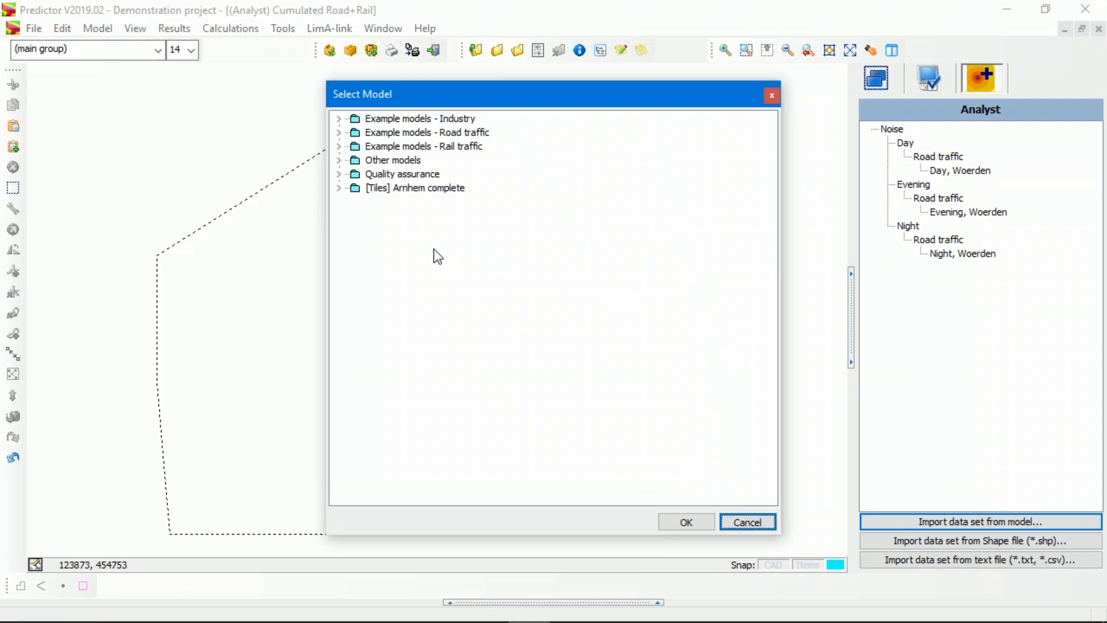
{"action": "left_click", "coordinate": [339, 147]}
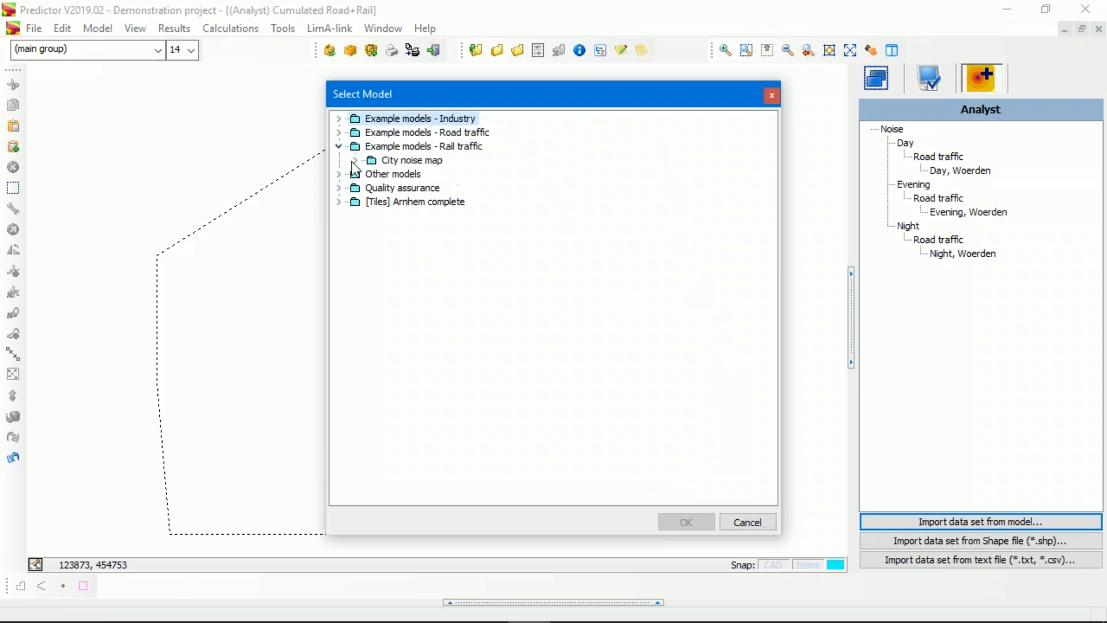
{"action": "left_click", "coordinate": [355, 161]}
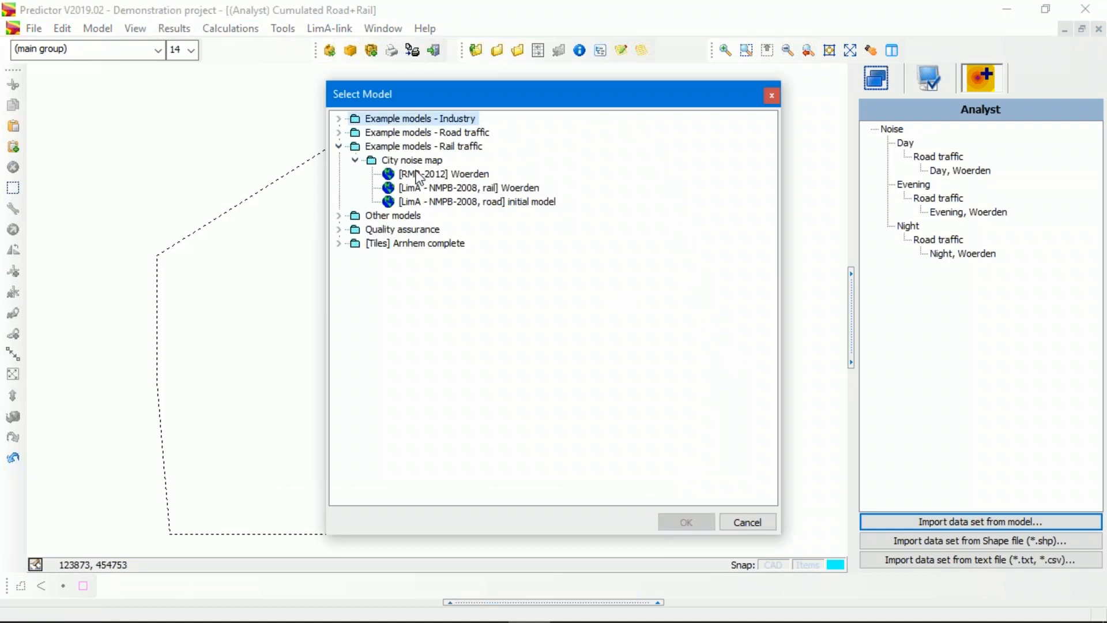
{"action": "left_click", "coordinate": [507, 188]}
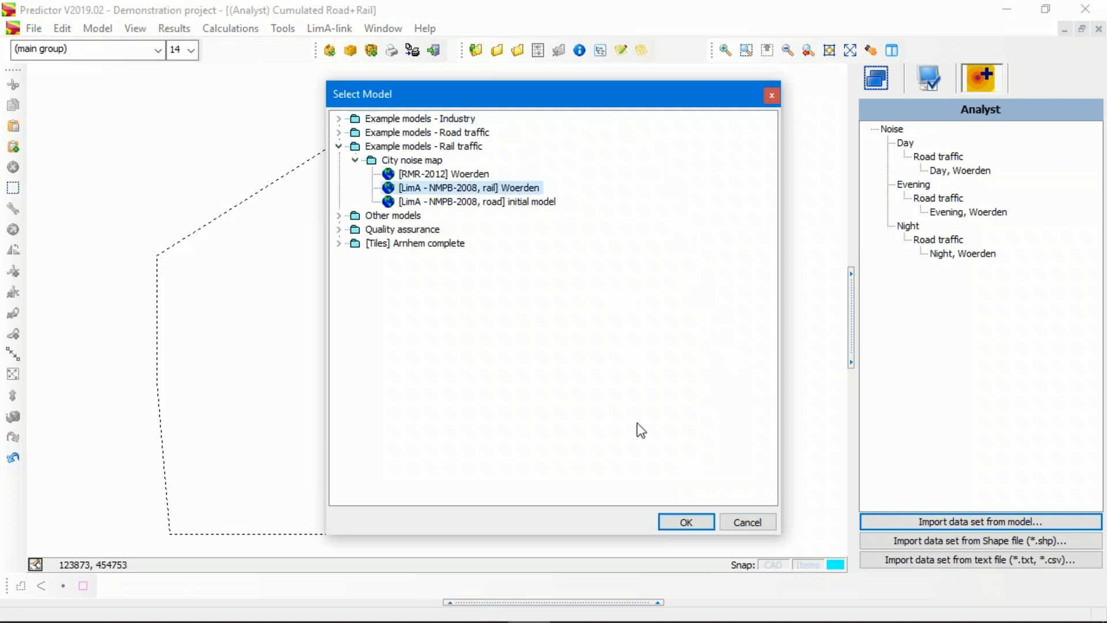
{"action": "left_click", "coordinate": [698, 525]}
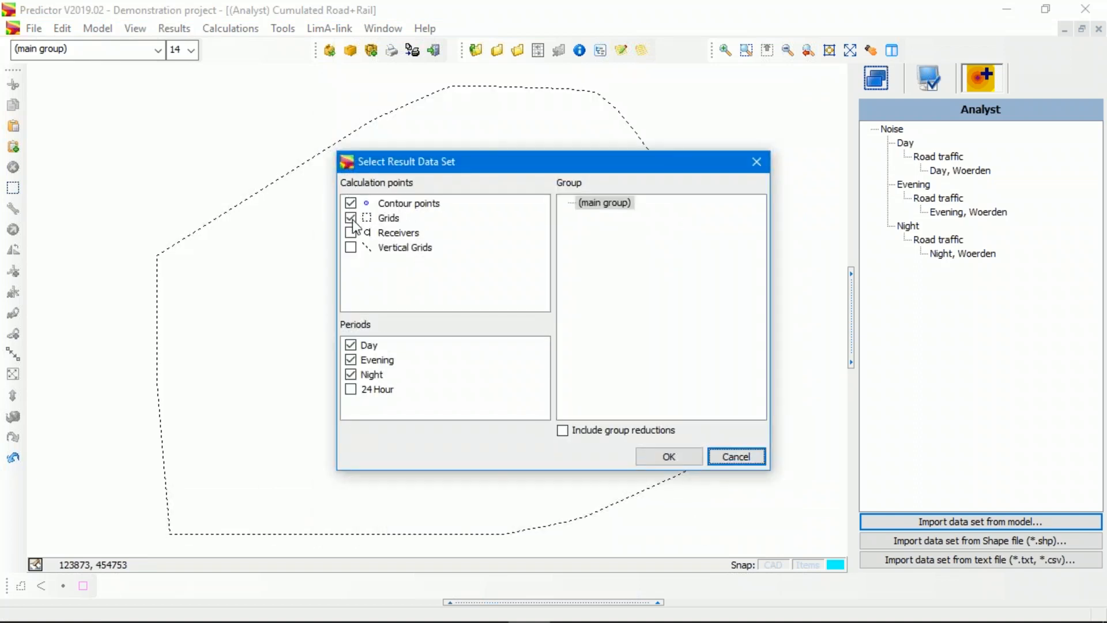
{"action": "left_click", "coordinate": [683, 459]}
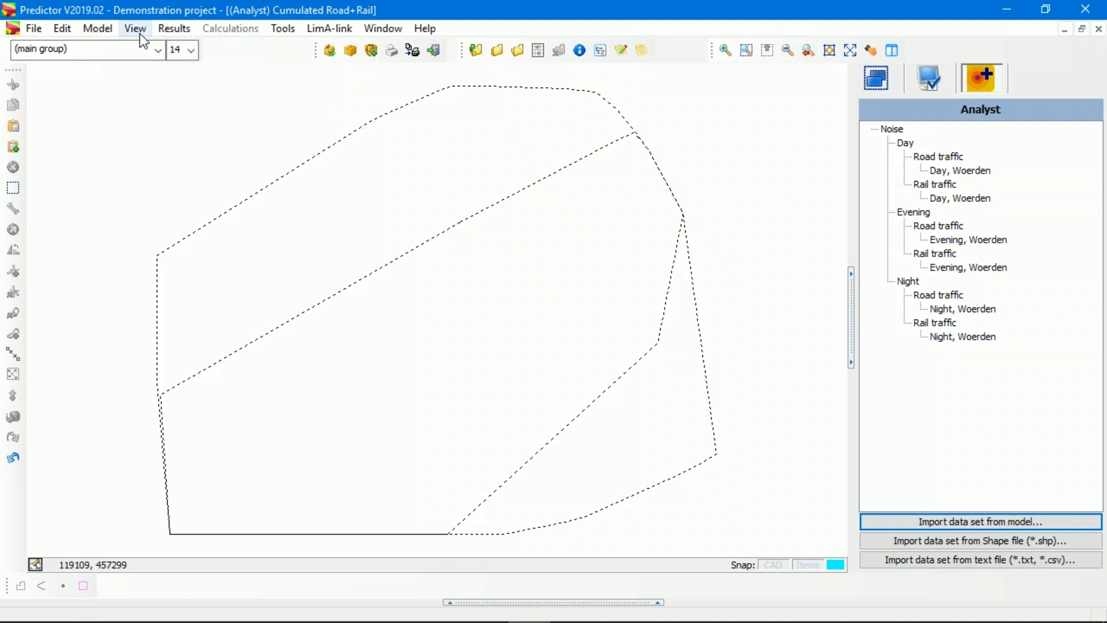
{"action": "left_click", "coordinate": [164, 31]}
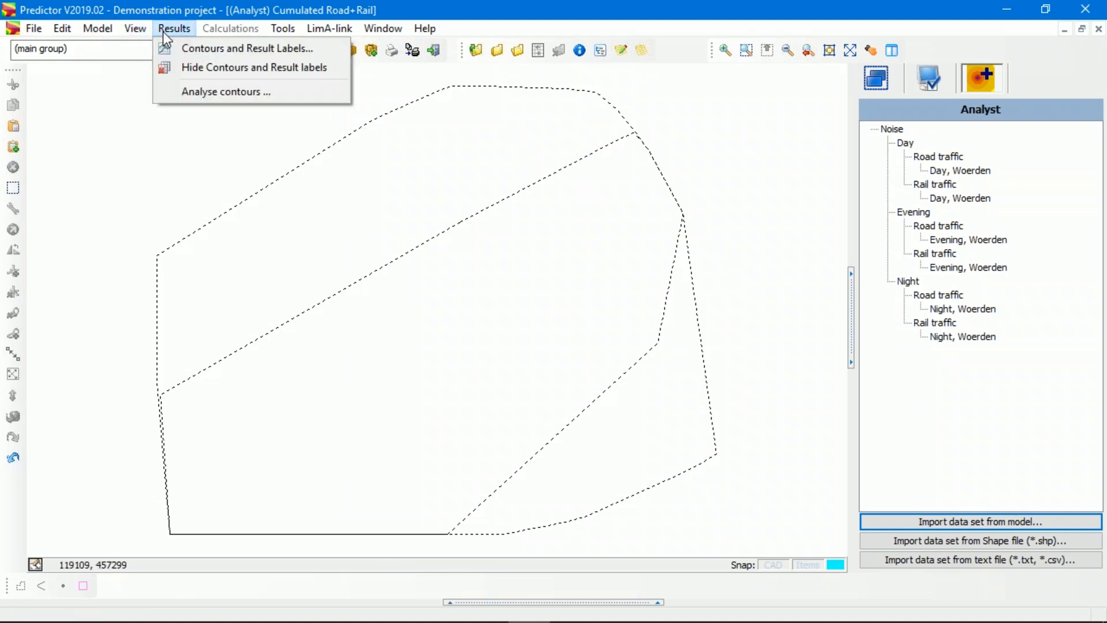
{"action": "left_click", "coordinate": [215, 90]}
{"action": "left_click", "coordinate": [675, 344]}
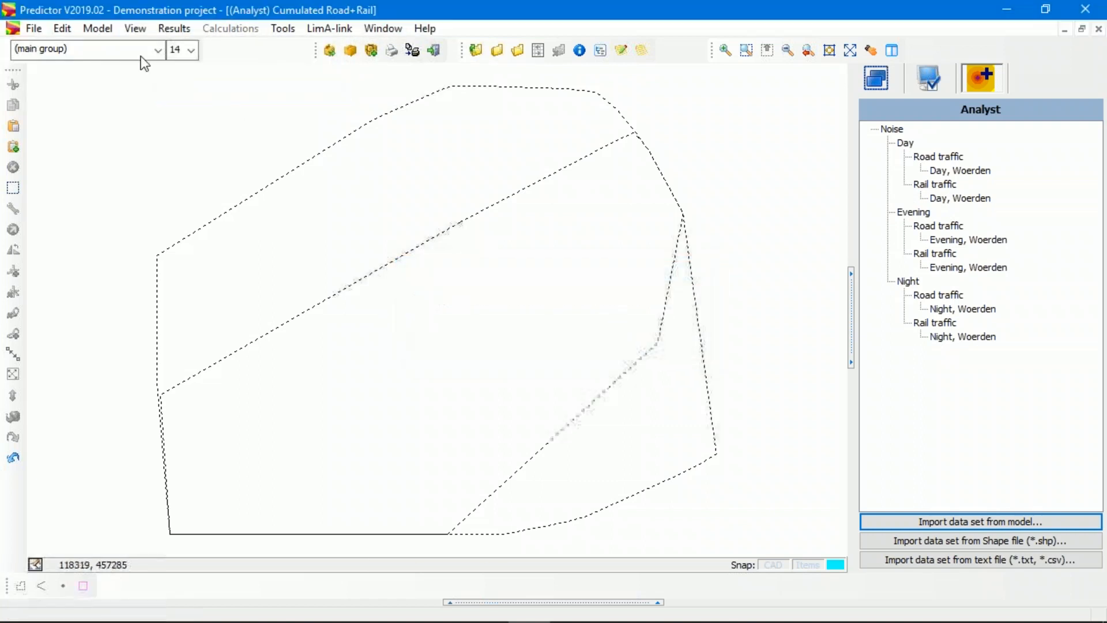
- Cumulate the noise data sets with the Lden (24 hour average) method and display the resulting contours for the whole Noise group
{"action": "left_click", "coordinate": [171, 25]}
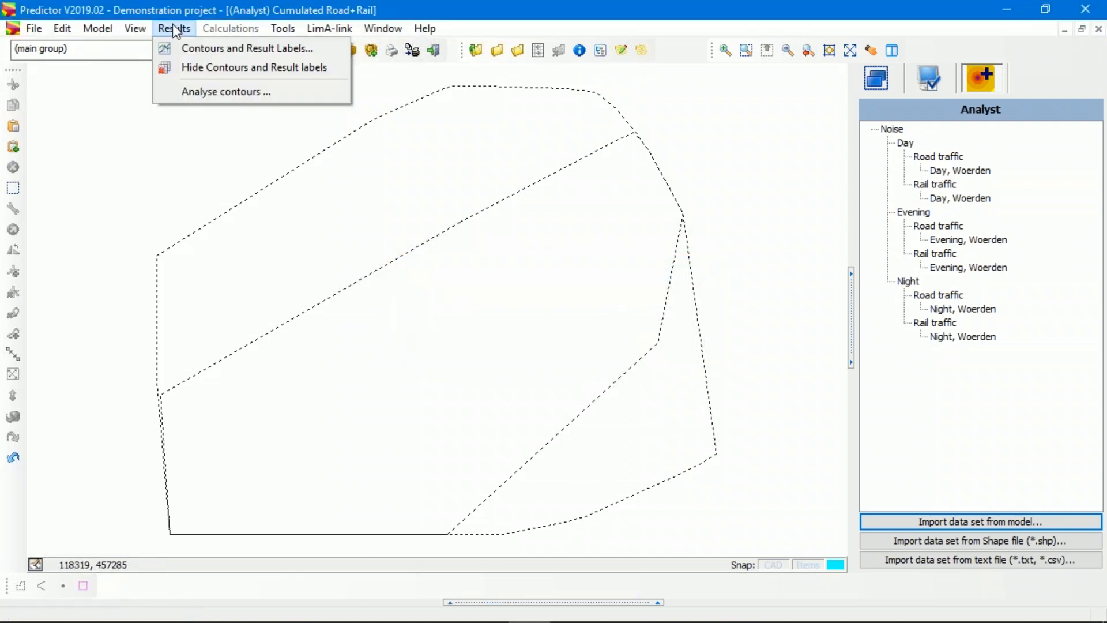
{"action": "left_click", "coordinate": [276, 50]}
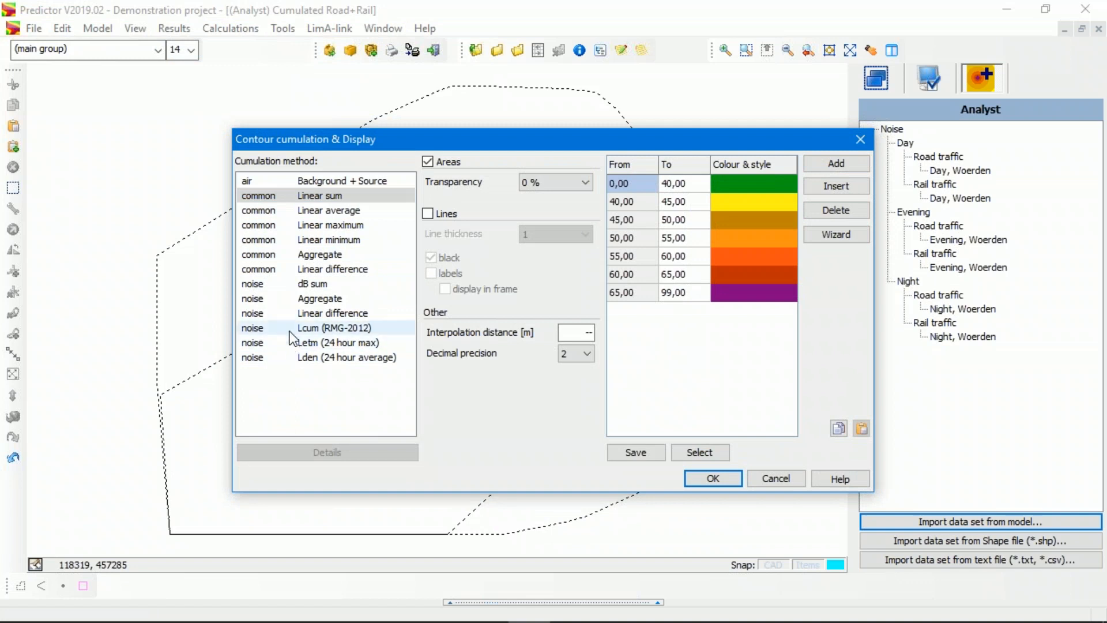
{"action": "left_click", "coordinate": [286, 359]}
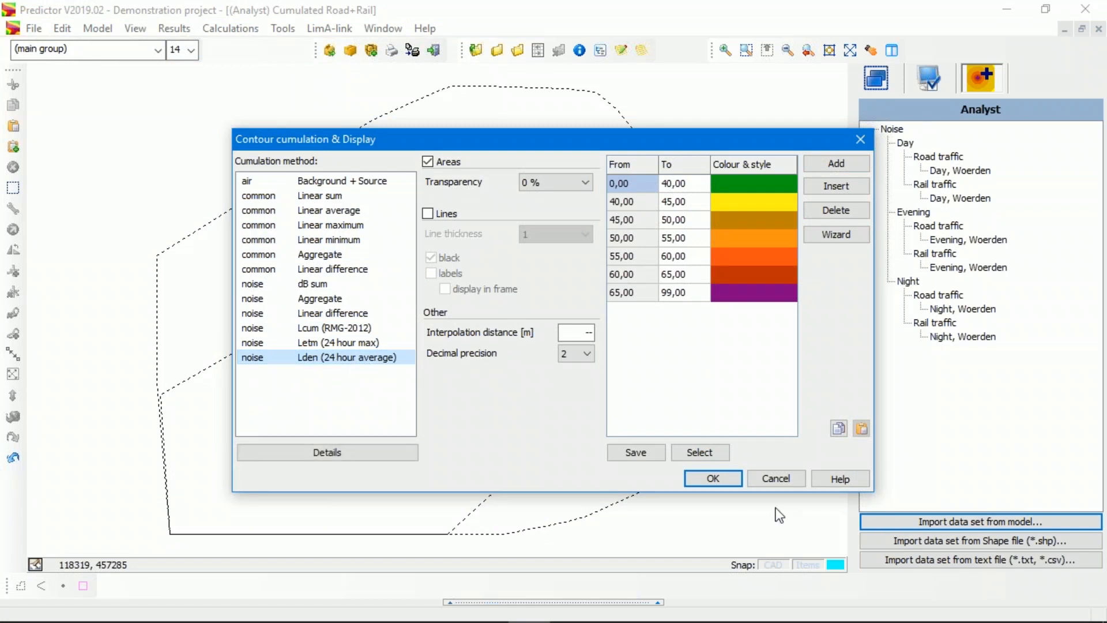
{"action": "left_click", "coordinate": [728, 480]}
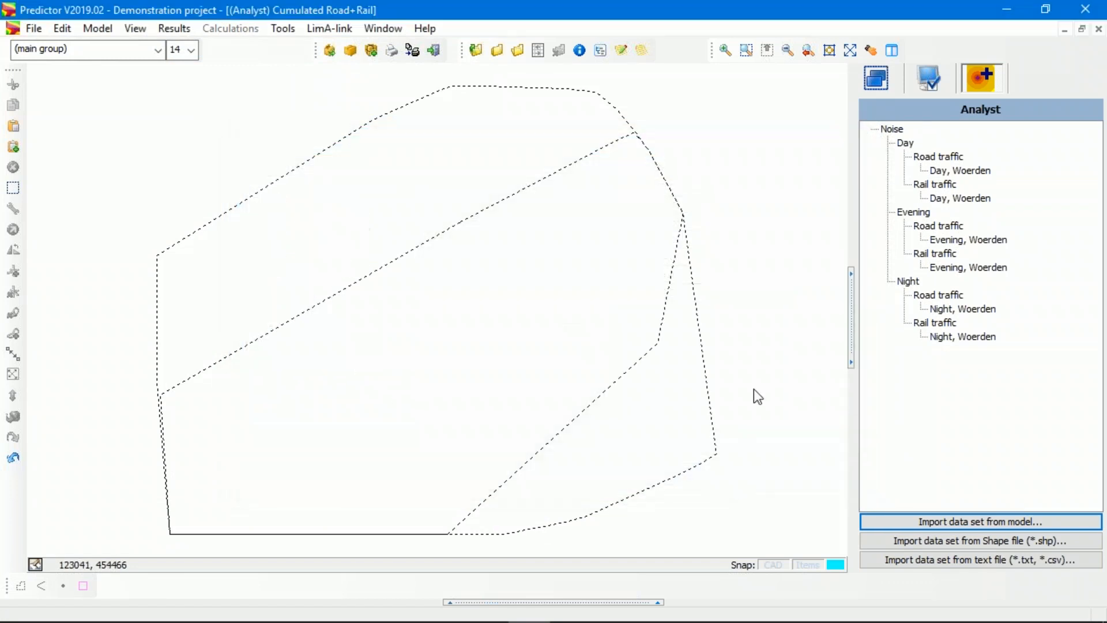
{"action": "left_click", "coordinate": [897, 128]}
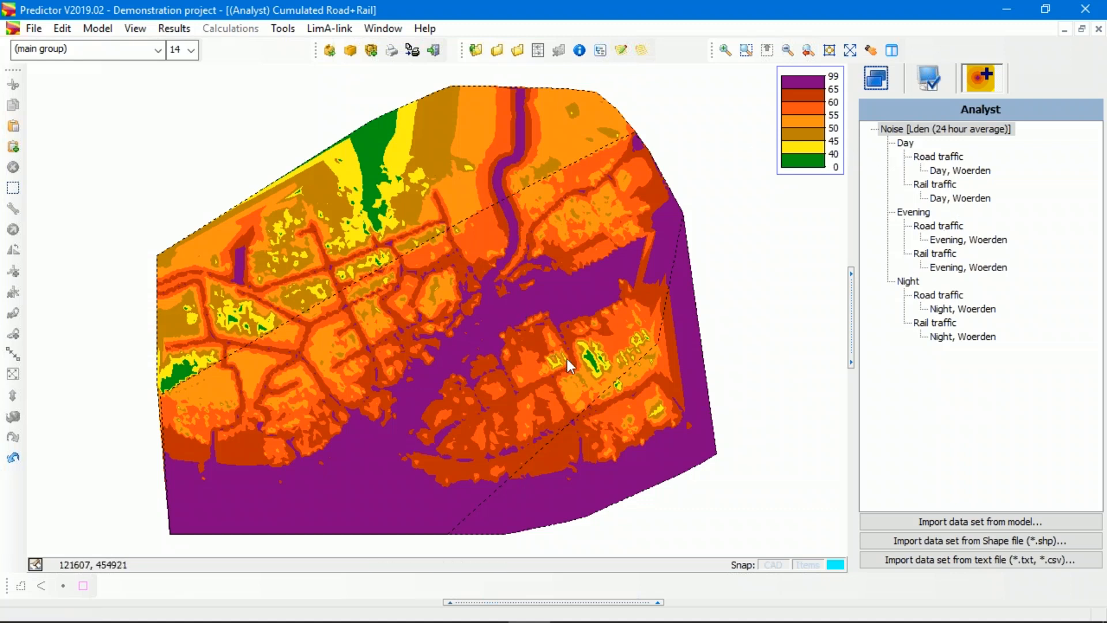
{"action": "scroll", "coordinate": [529, 306], "scroll_direction": "up", "scroll_amount": 2}
{"action": "scroll", "coordinate": [529, 305], "scroll_direction": "down", "scroll_amount": 3}
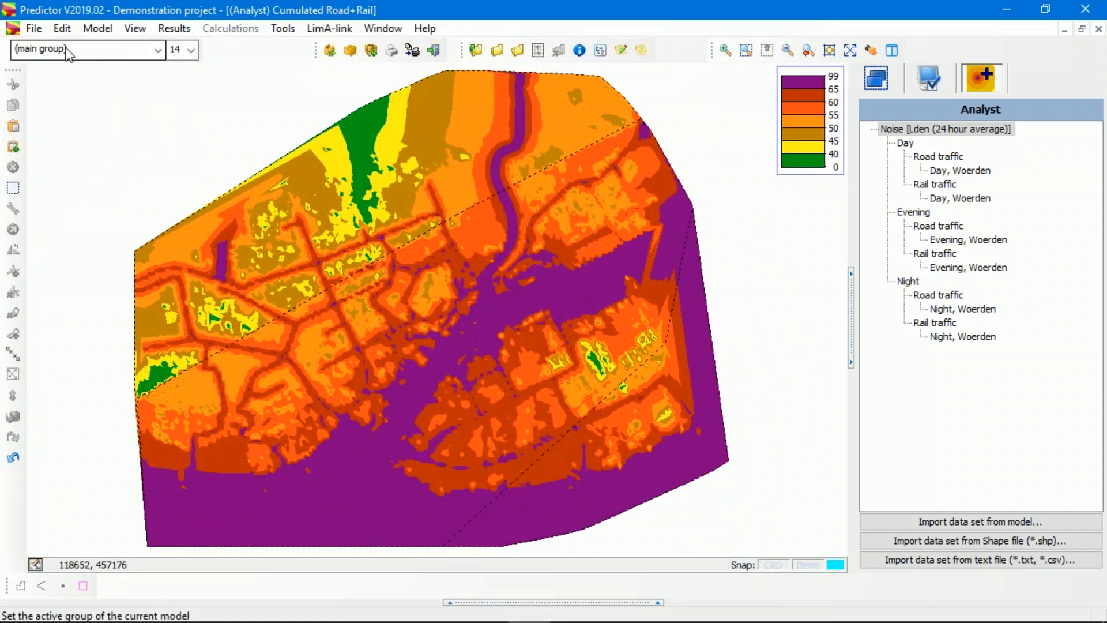
- Start importing an ESRI shape file into the Cumulated Road+Rail model
{"action": "left_click", "coordinate": [33, 28]}
{"action": "mouse_move", "coordinate": [75, 134]}
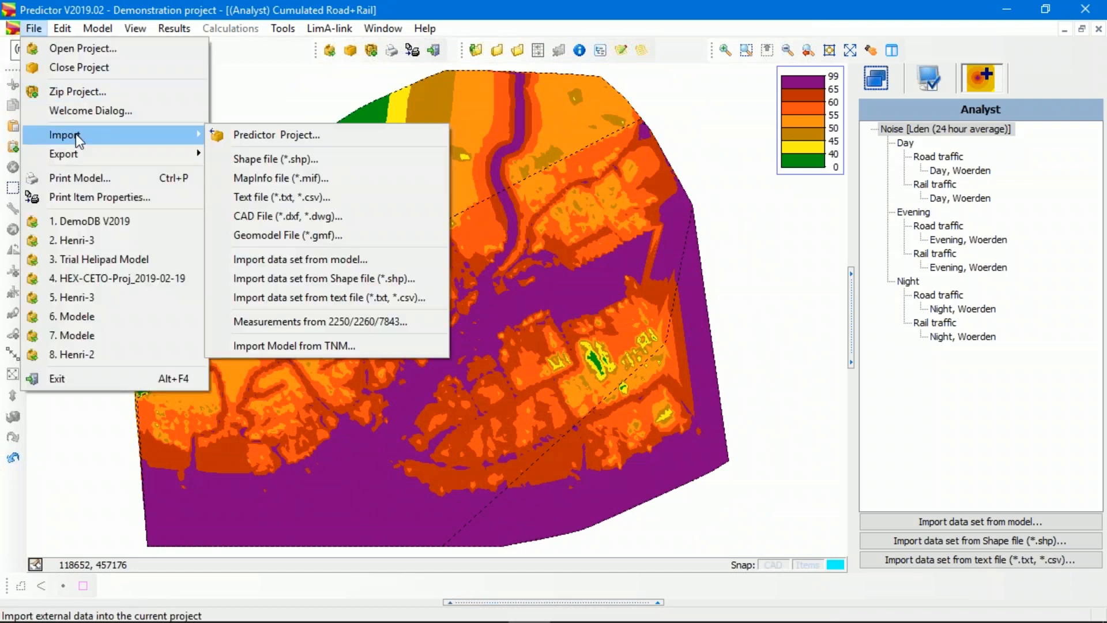
{"action": "left_click", "coordinate": [297, 161]}
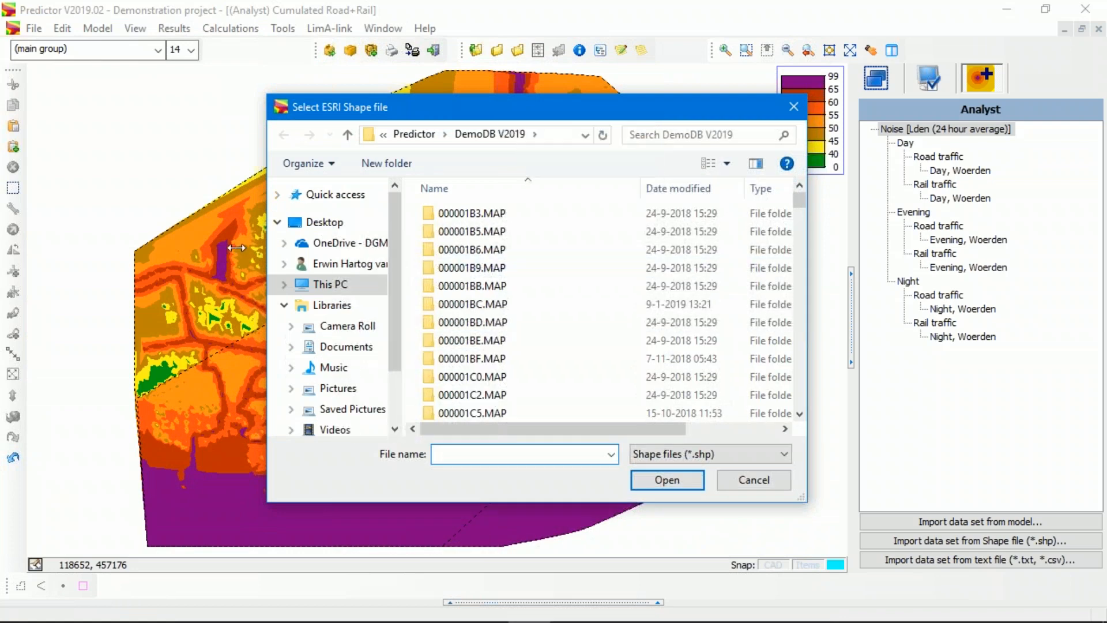
{"action": "left_click", "coordinate": [283, 285]}
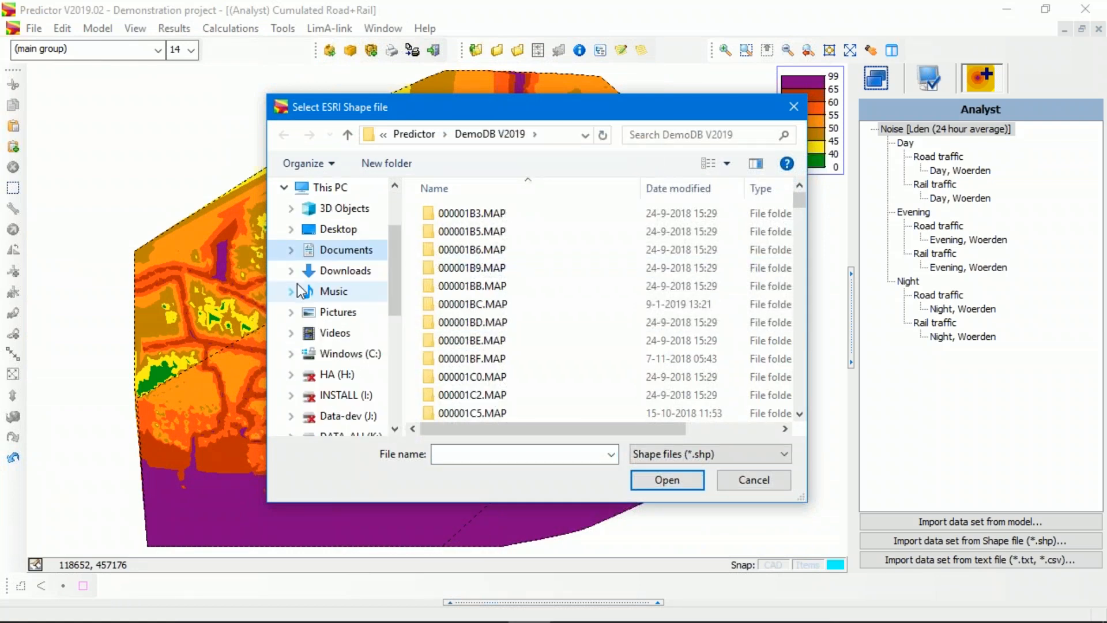
{"action": "left_click", "coordinate": [346, 354]}
{"action": "double_click", "coordinate": [452, 231]}
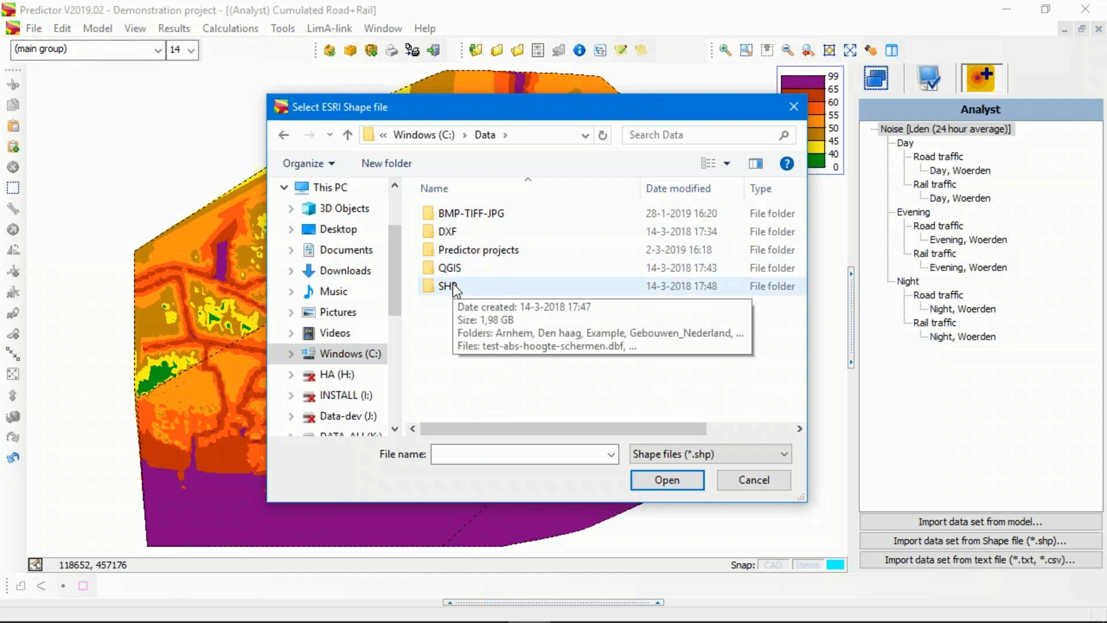
{"action": "double_click", "coordinate": [452, 285]}
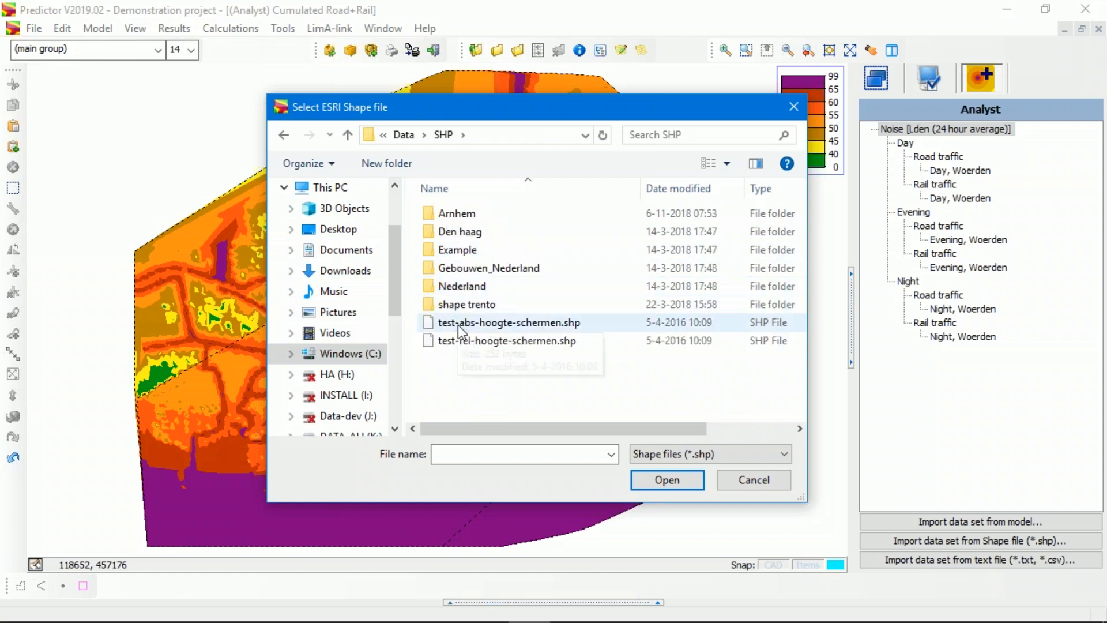
{"action": "double_click", "coordinate": [461, 250]}
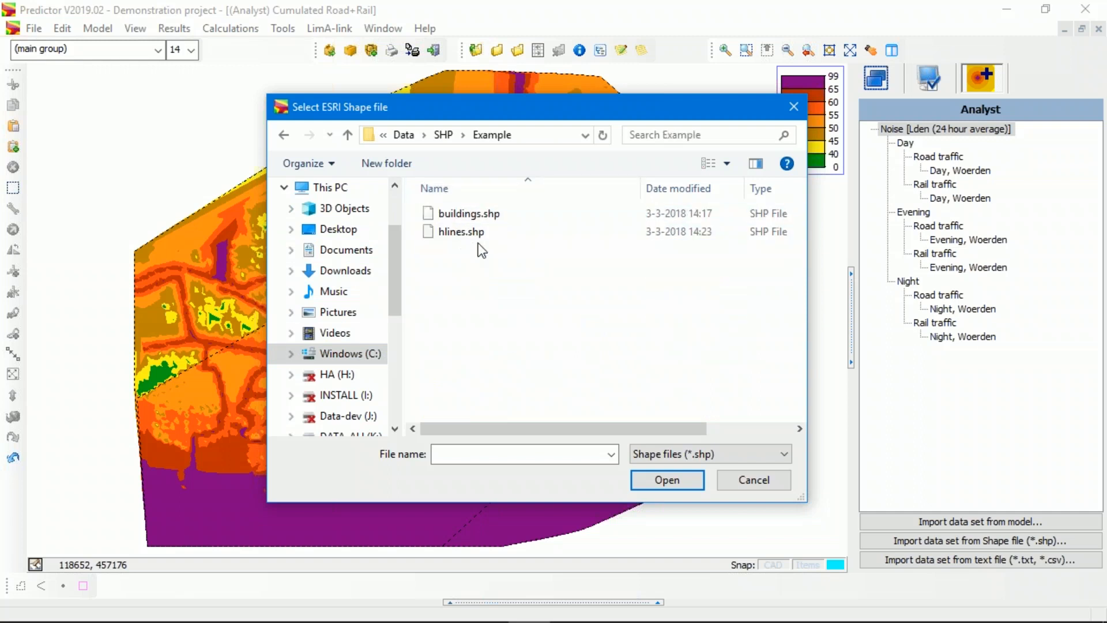
{"action": "left_click", "coordinate": [293, 355]}
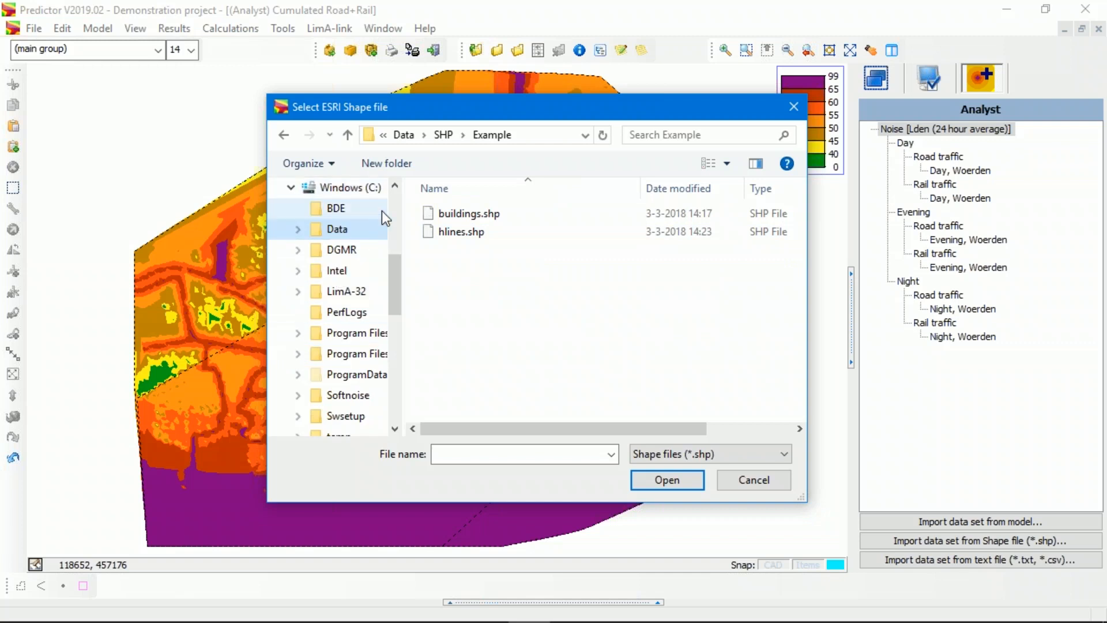
{"action": "left_click", "coordinate": [297, 229]}
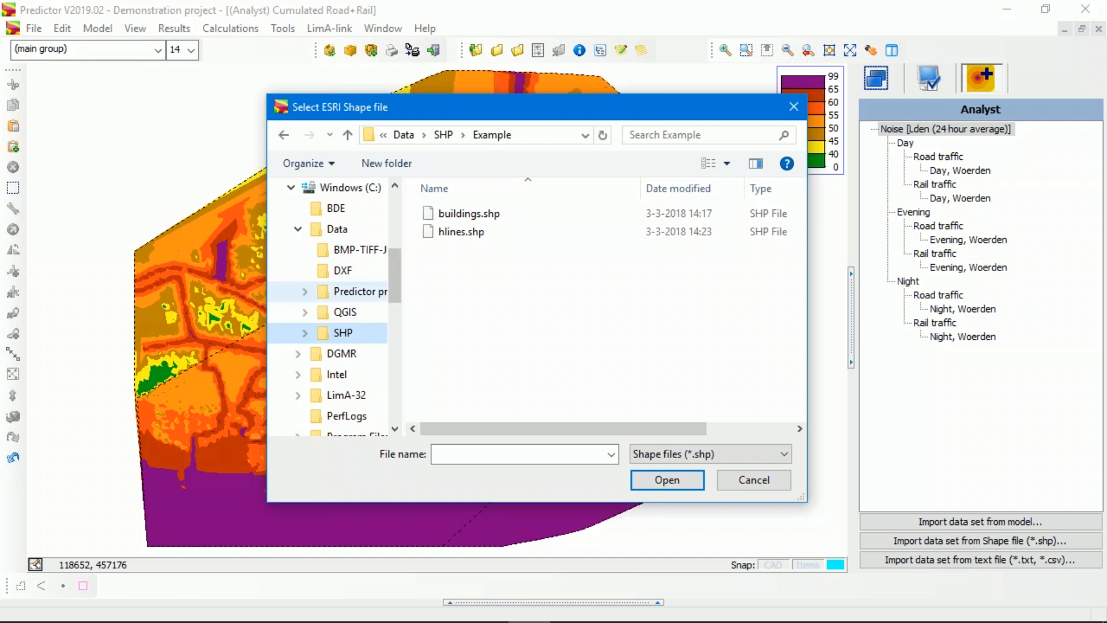
{"action": "scroll", "coordinate": [381, 230], "scroll_direction": "up", "scroll_amount": 4}
{"action": "scroll", "coordinate": [376, 223], "scroll_direction": "down", "scroll_amount": 2}
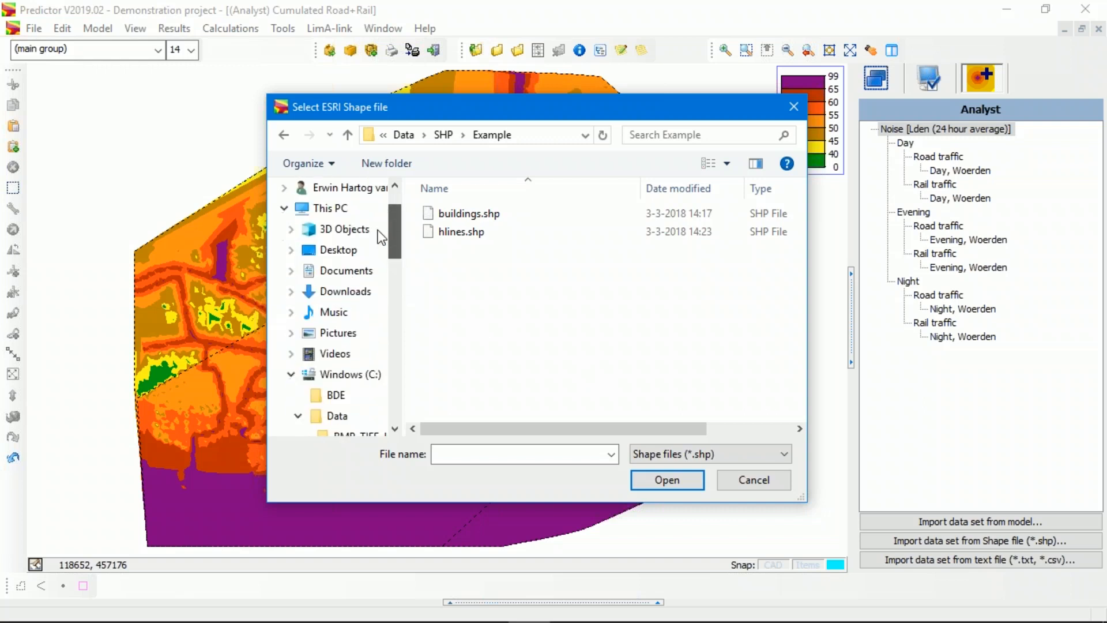
- Browse to the Analyst example data folder inside Documents, Predictor, DemoDB V2019
{"action": "left_click", "coordinate": [346, 271]}
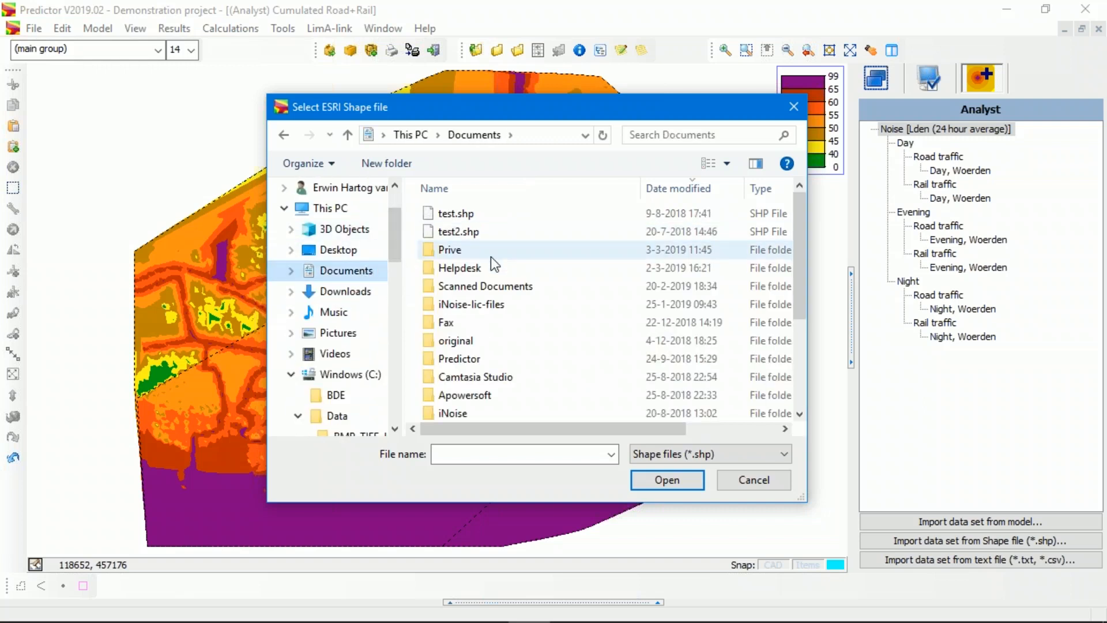
{"action": "double_click", "coordinate": [478, 356]}
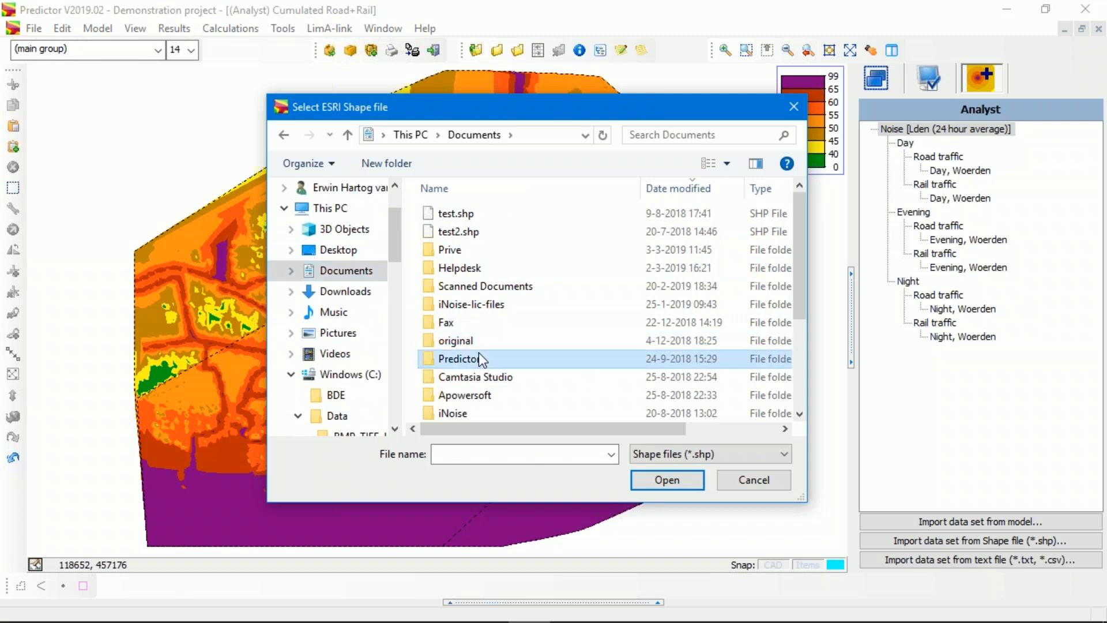
{"action": "scroll", "coordinate": [499, 245], "scroll_direction": "down", "scroll_amount": 1}
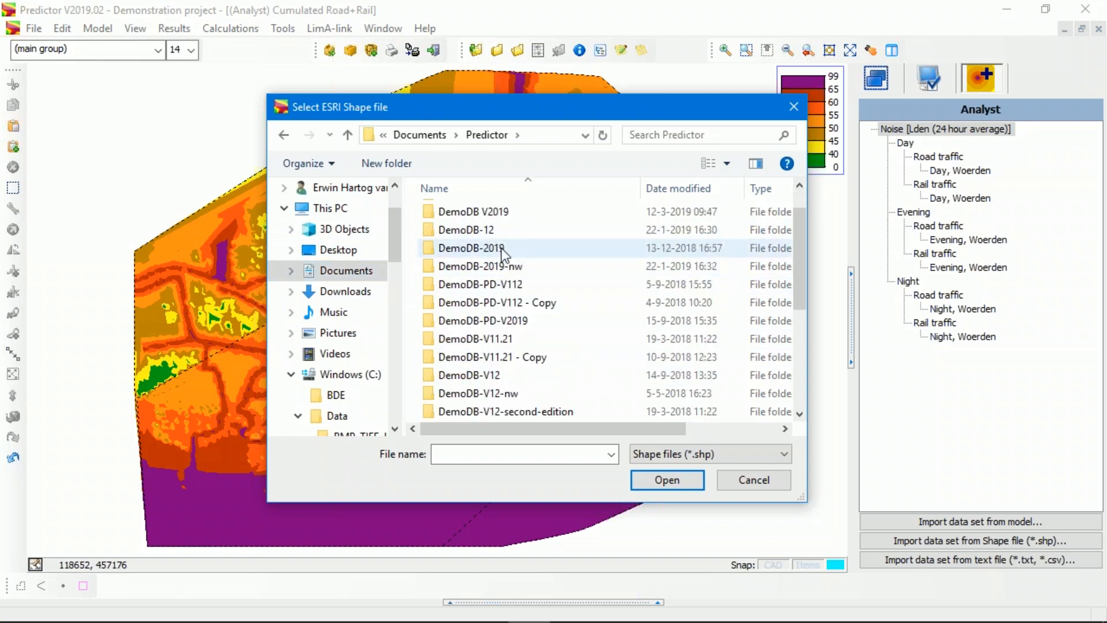
{"action": "double_click", "coordinate": [484, 211]}
{"action": "scroll", "coordinate": [531, 278], "scroll_direction": "down", "scroll_amount": 10}
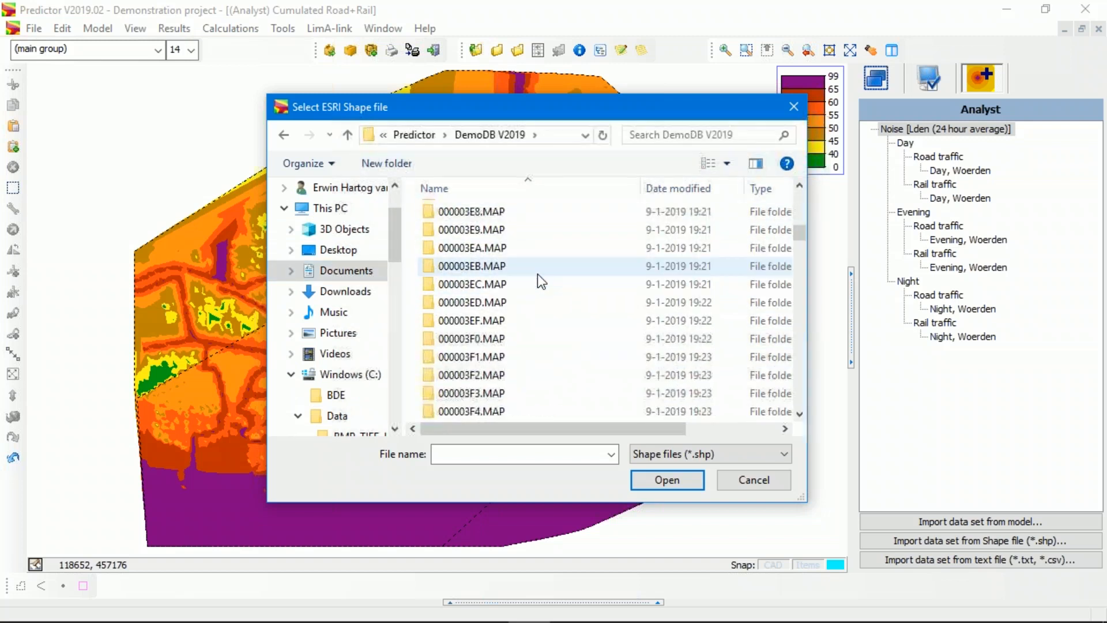
{"action": "scroll", "coordinate": [544, 250], "scroll_direction": "down", "scroll_amount": 10}
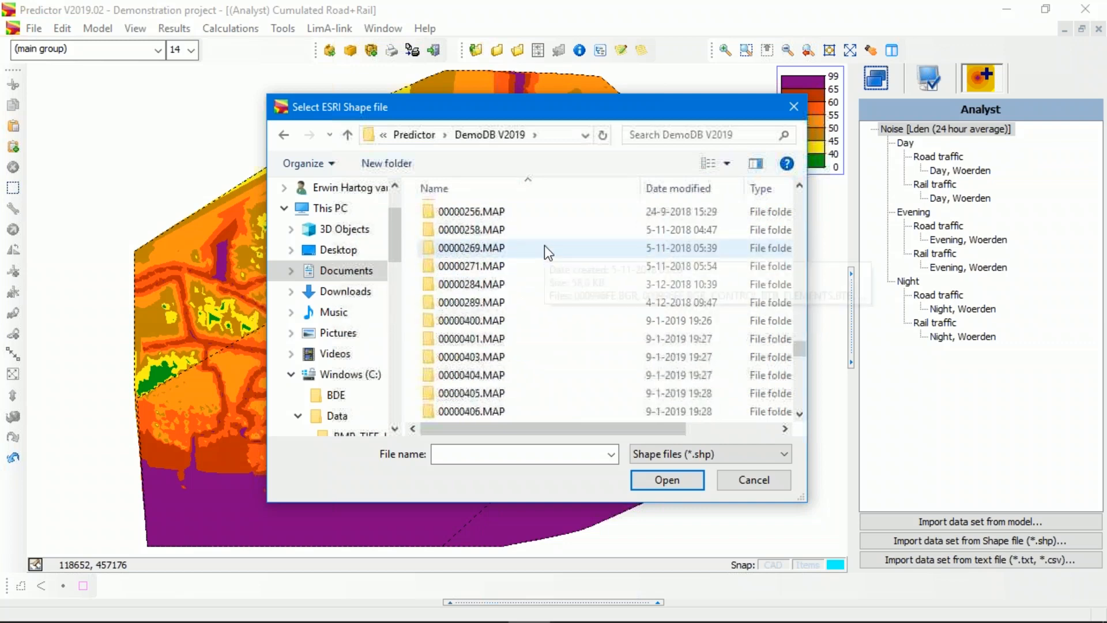
{"action": "double_click", "coordinate": [516, 376]}
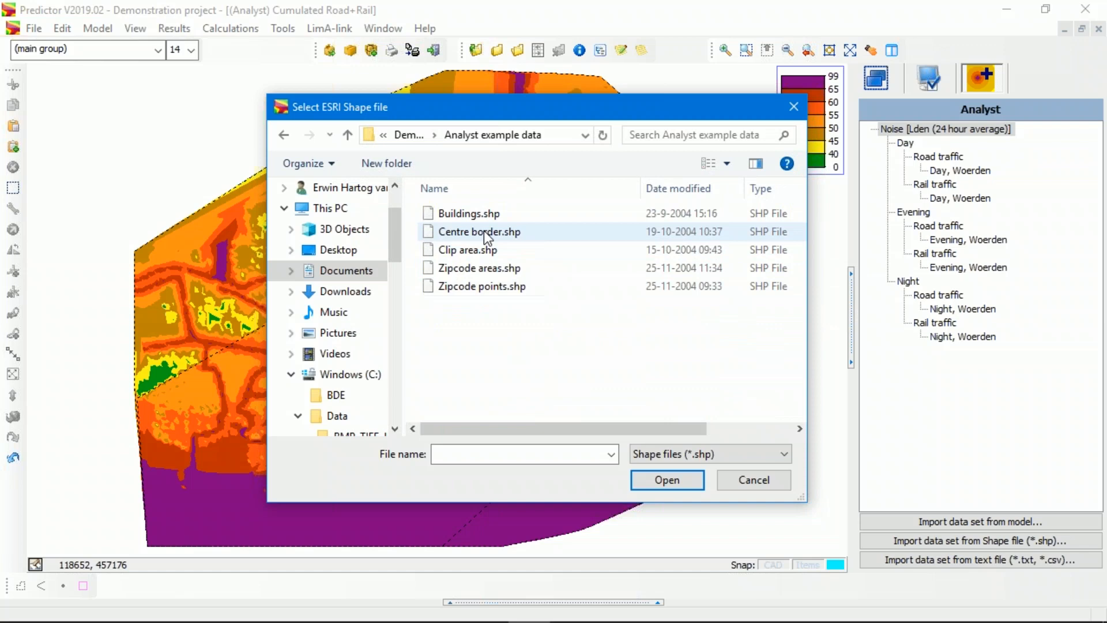
- Import Centre border.shp as item type Focus areas, linking the IDENT and DESCR fields
{"action": "left_click", "coordinate": [483, 230]}
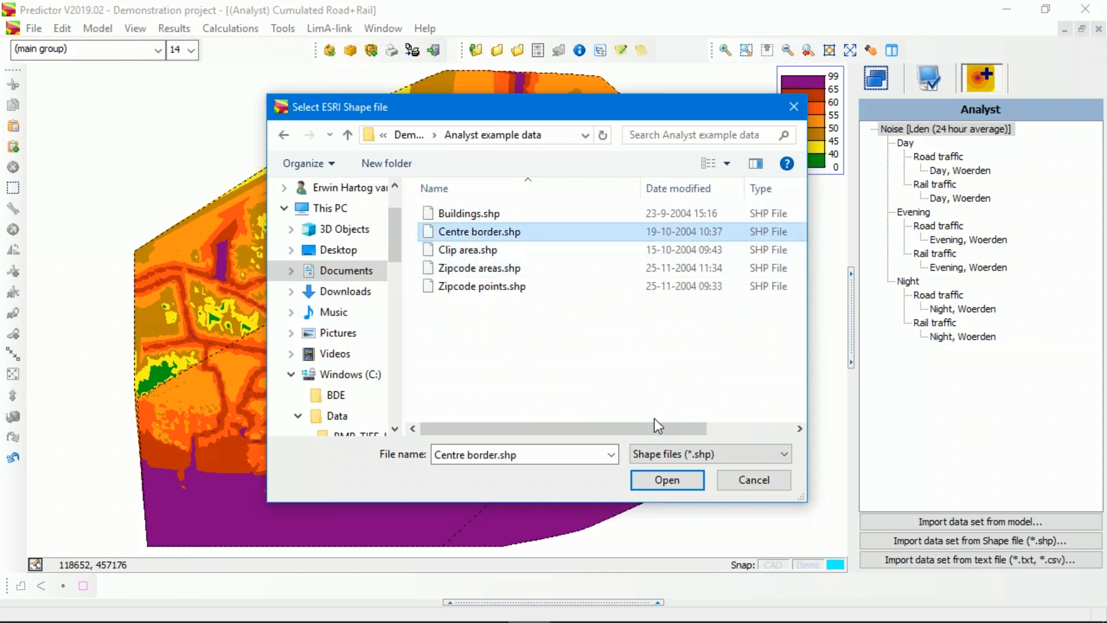
{"action": "left_click", "coordinate": [671, 481]}
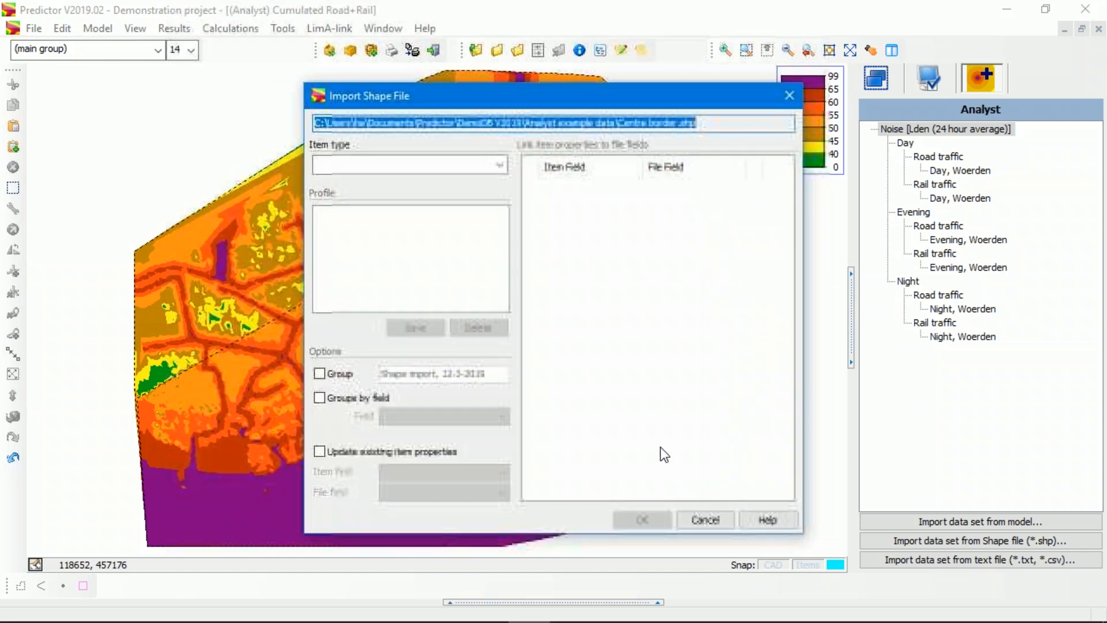
{"action": "left_click", "coordinate": [483, 166]}
{"action": "left_click", "coordinate": [365, 227]}
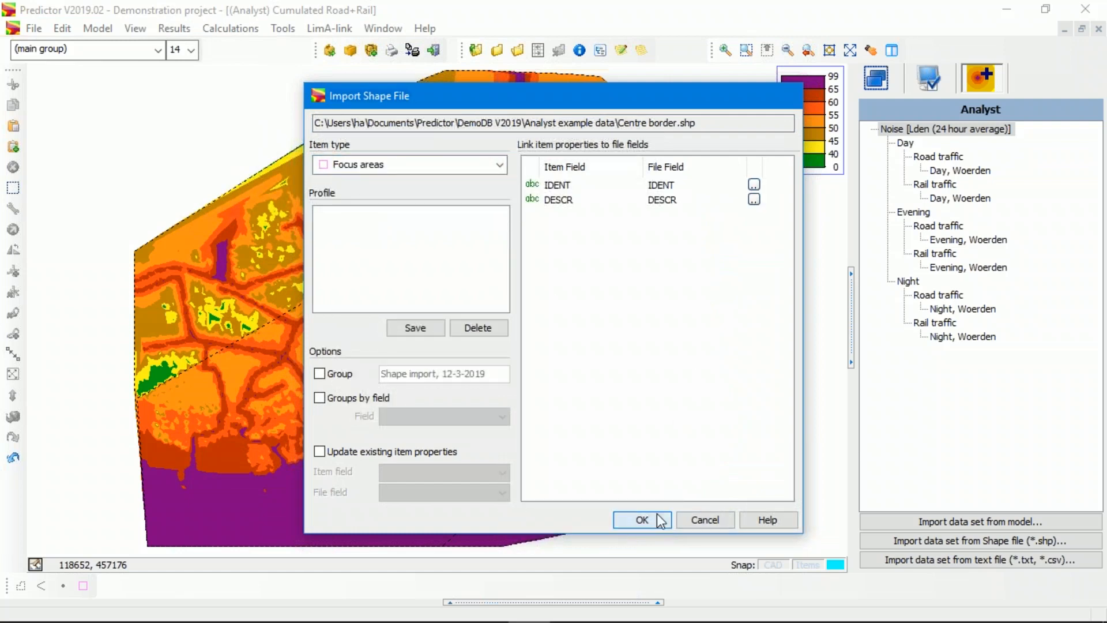
{"action": "left_click", "coordinate": [657, 517]}
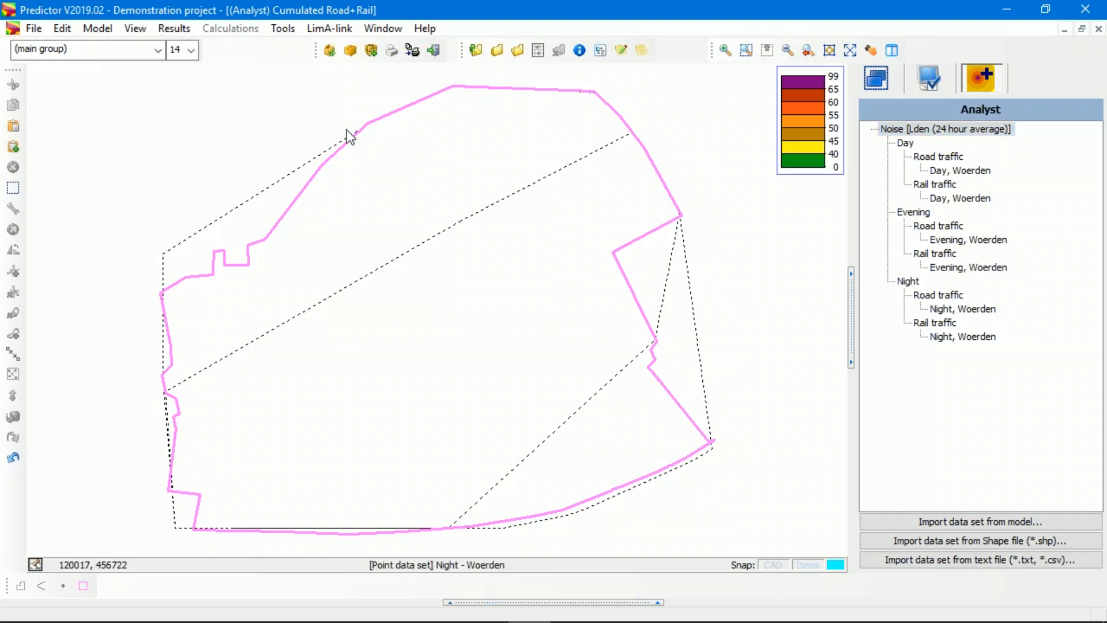
- Recalculate the Lden (24 hour average) contours for the focus area and hide the point data sets
{"action": "left_click", "coordinate": [172, 29]}
{"action": "left_click", "coordinate": [196, 48]}
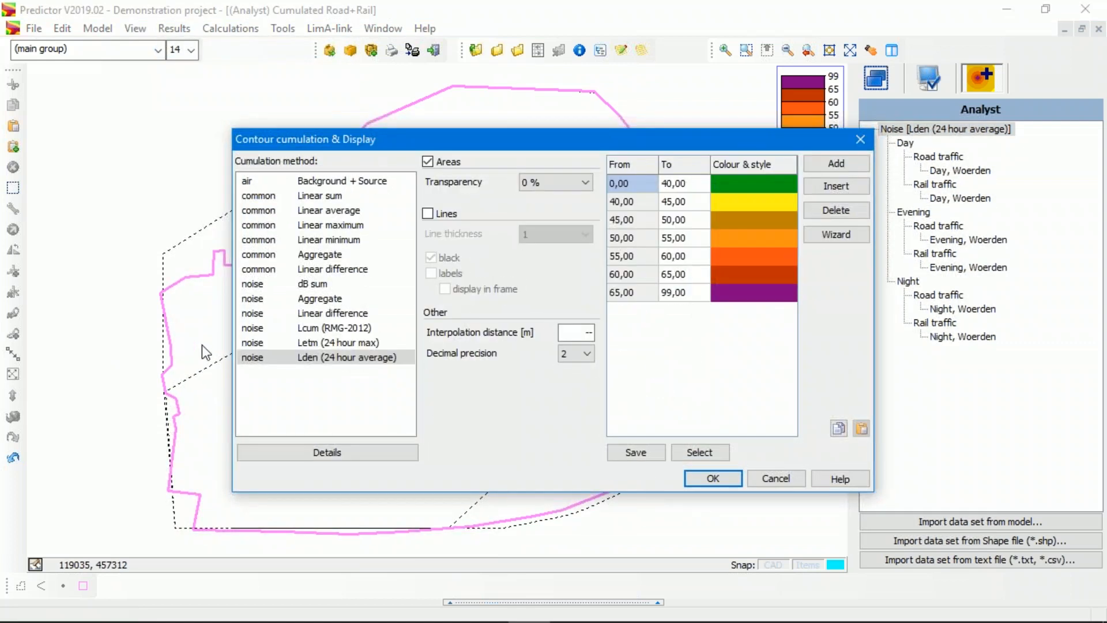
{"action": "left_click", "coordinate": [714, 478]}
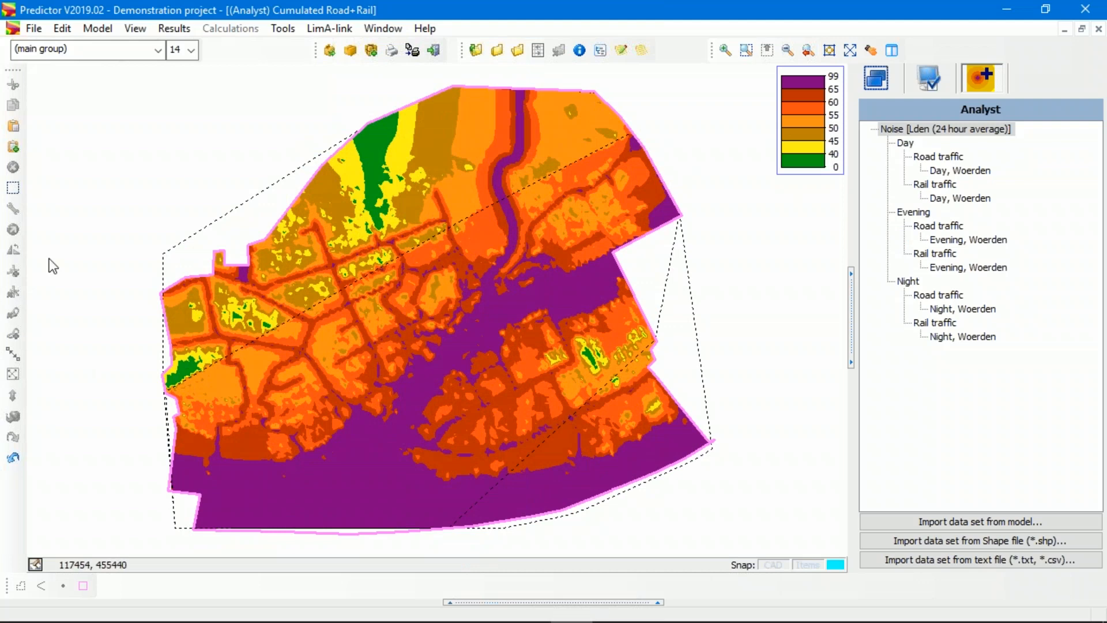
{"action": "left_click", "coordinate": [925, 81]}
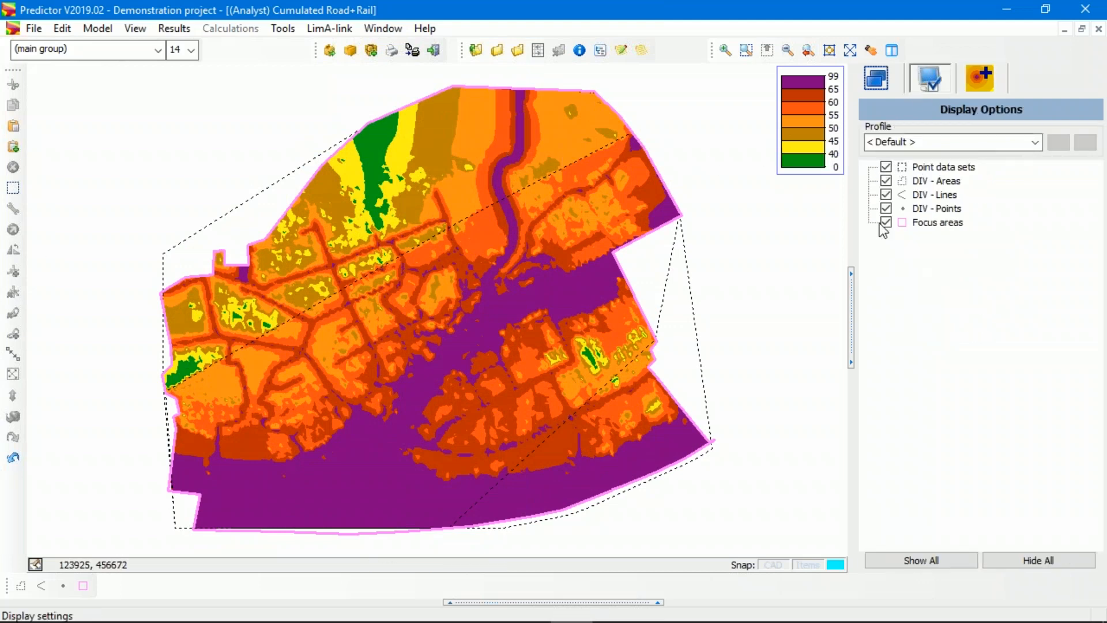
{"action": "left_click", "coordinate": [886, 167]}
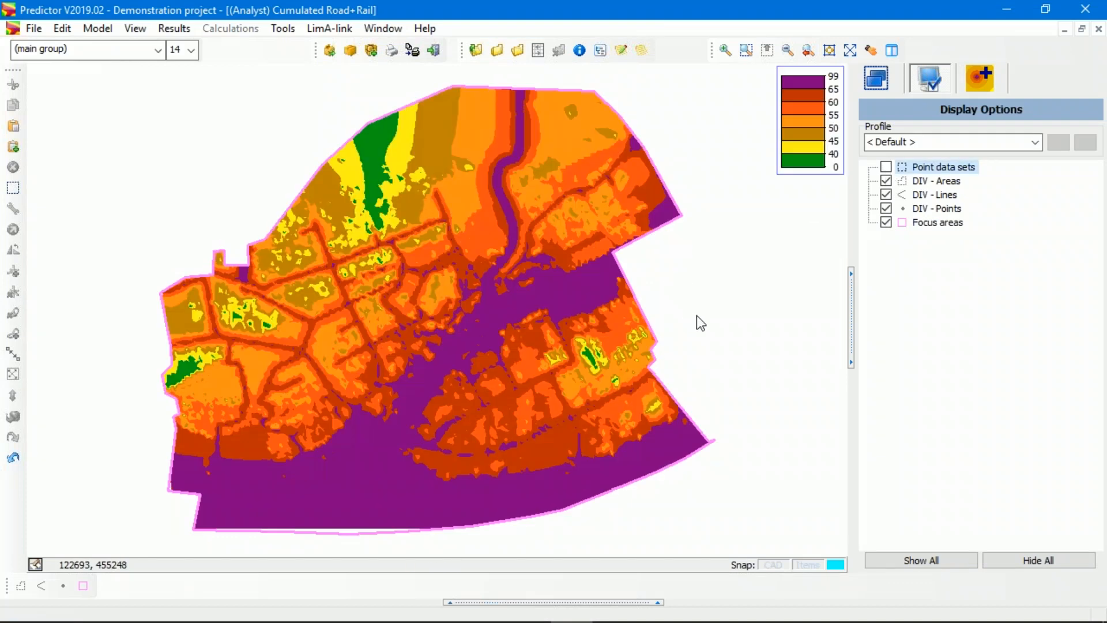
- Add Zipcode points.shp as a background map and place it above the contours in the map order
{"action": "left_click", "coordinate": [134, 29]}
{"action": "left_click", "coordinate": [184, 153]}
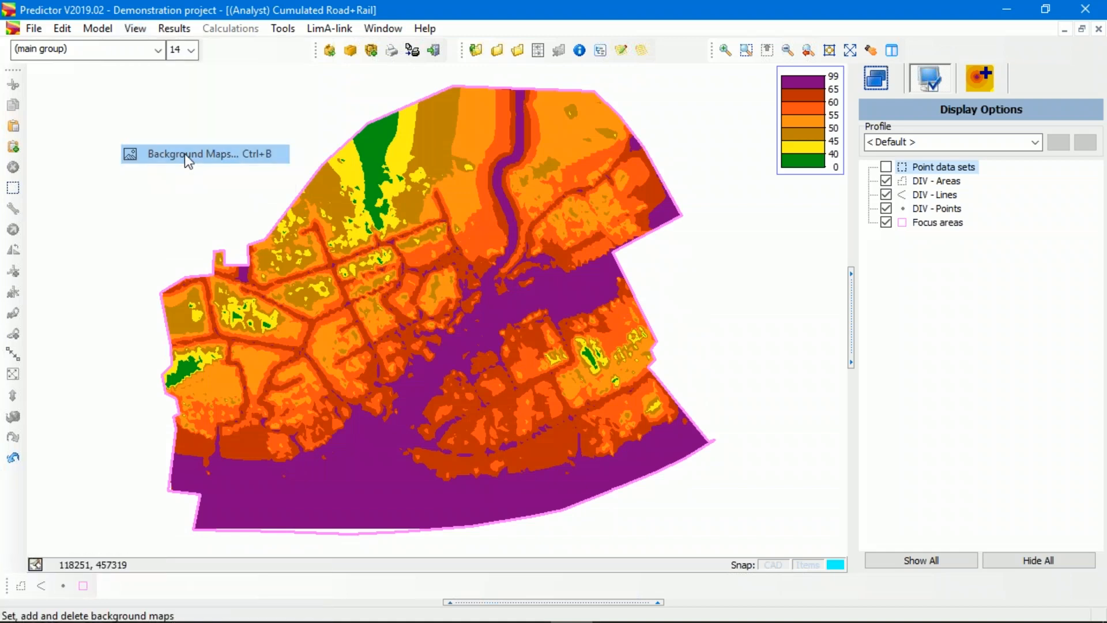
{"action": "left_click", "coordinate": [613, 174]}
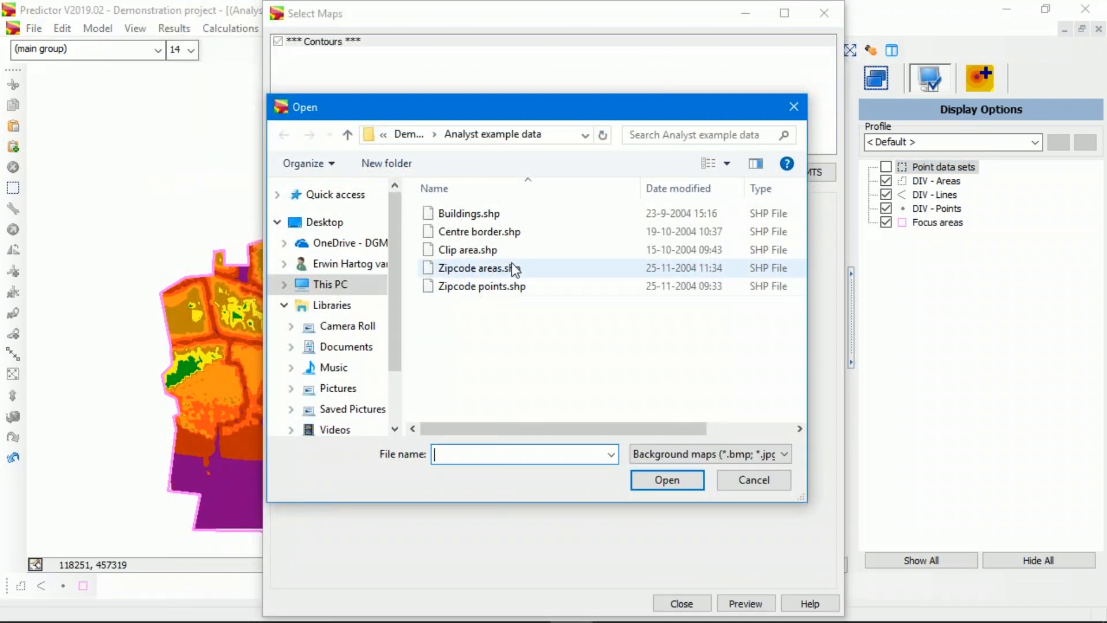
{"action": "left_click", "coordinate": [487, 285]}
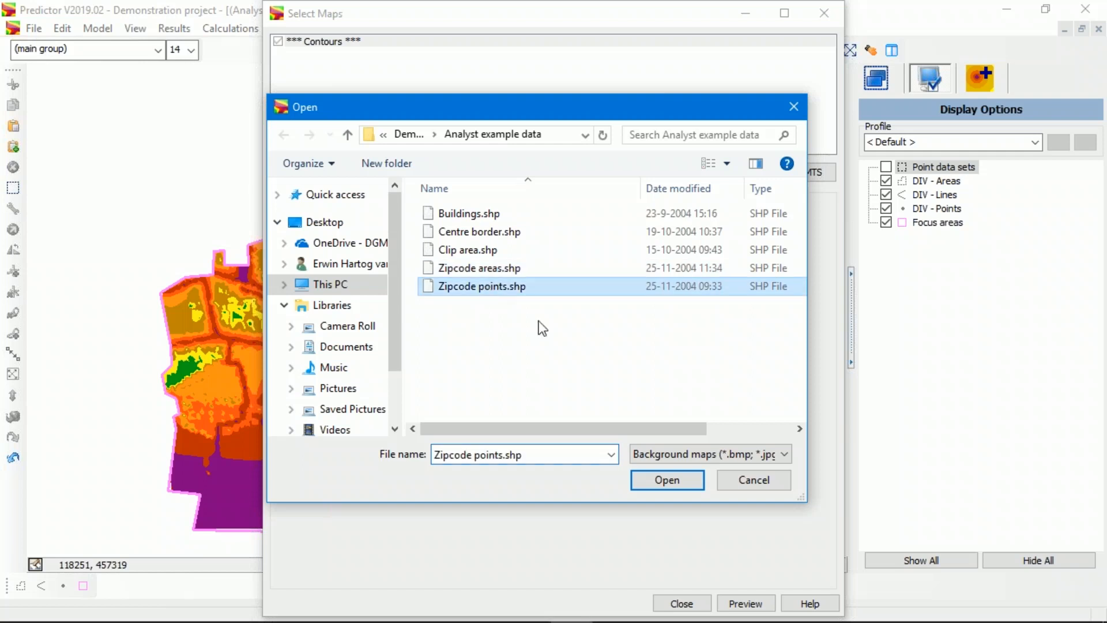
{"action": "left_click", "coordinate": [683, 480]}
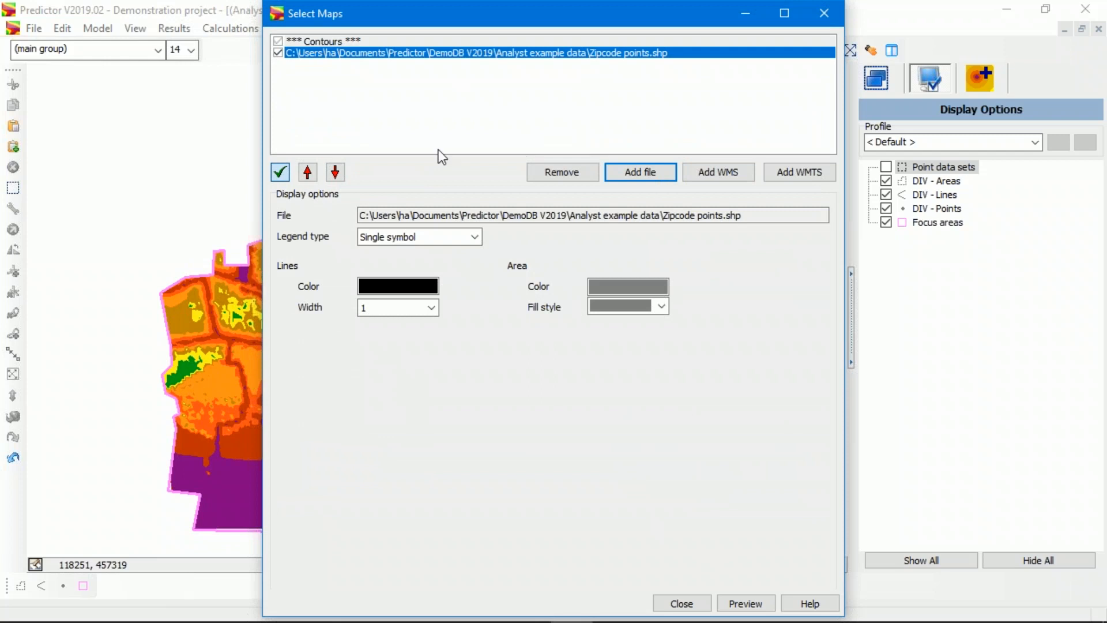
{"action": "left_click", "coordinate": [306, 172]}
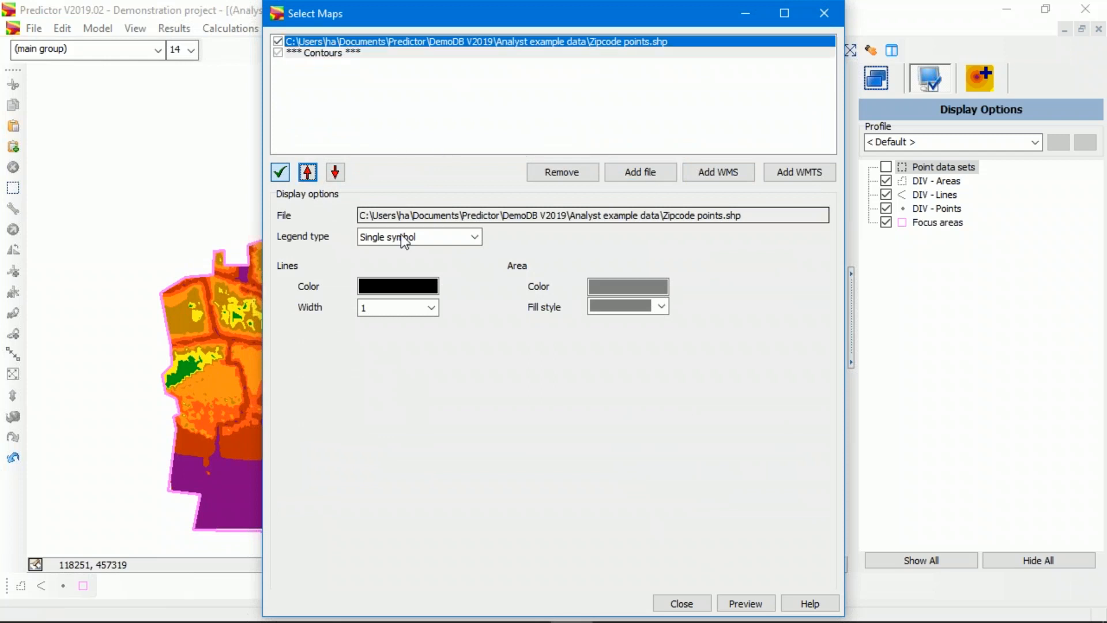
{"action": "left_click", "coordinate": [675, 603]}
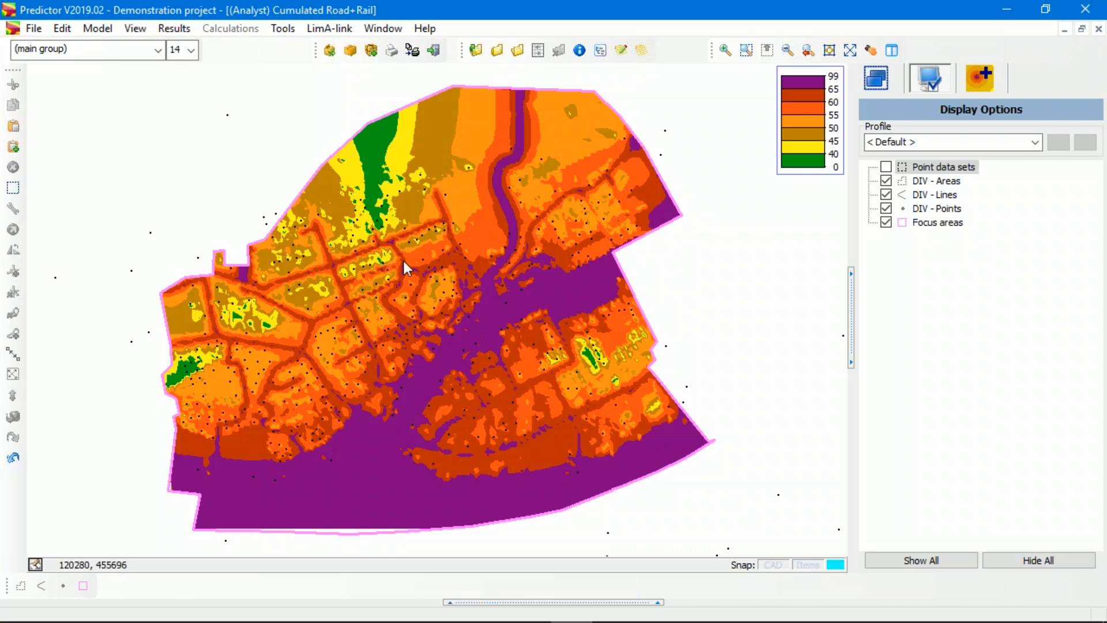
- Open the contour analysis and enable both clipping the contours by field and confronting the clipped contours
{"action": "left_click", "coordinate": [183, 29]}
{"action": "left_click", "coordinate": [211, 94]}
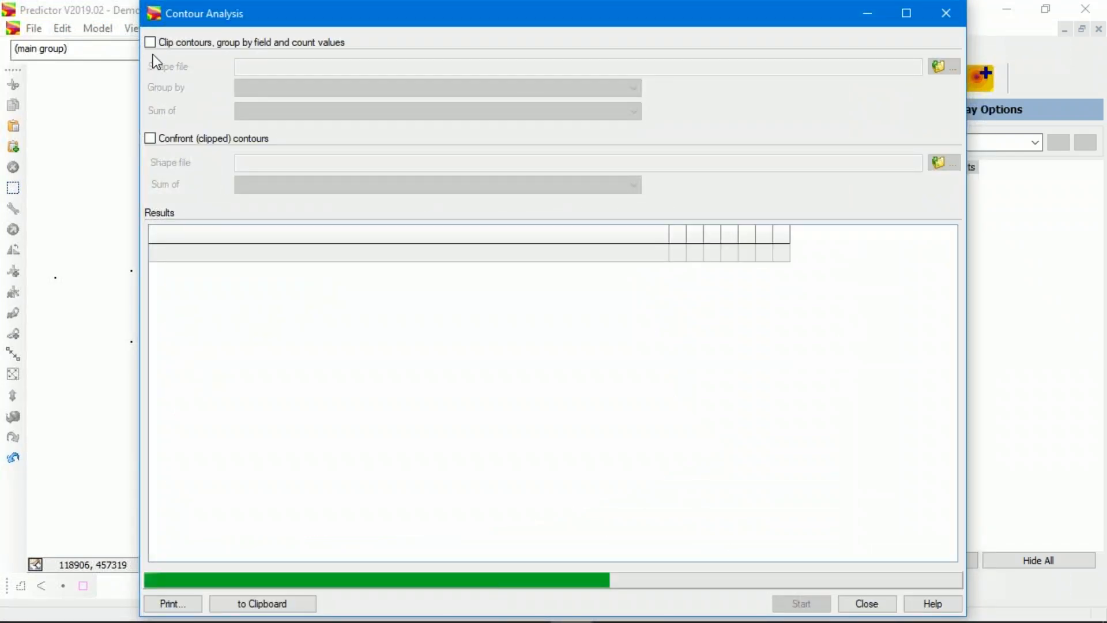
{"action": "left_click", "coordinate": [151, 43]}
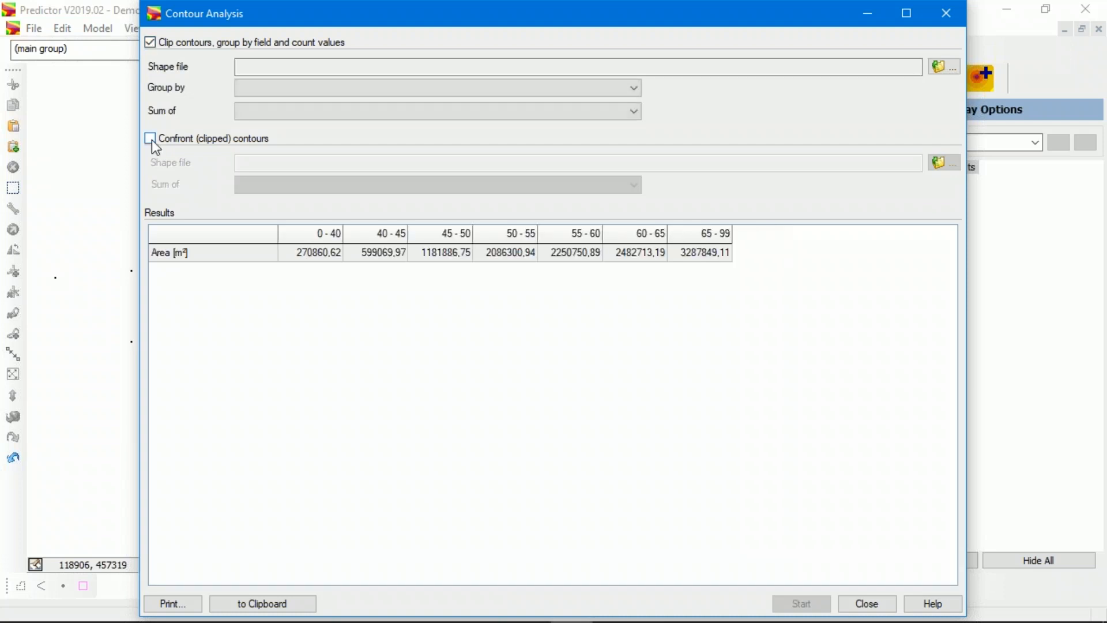
{"action": "left_click", "coordinate": [151, 139]}
- Set the contour confrontation to use Zipcode points.shp with the sum of DWELLINGS
{"action": "left_click", "coordinate": [940, 163]}
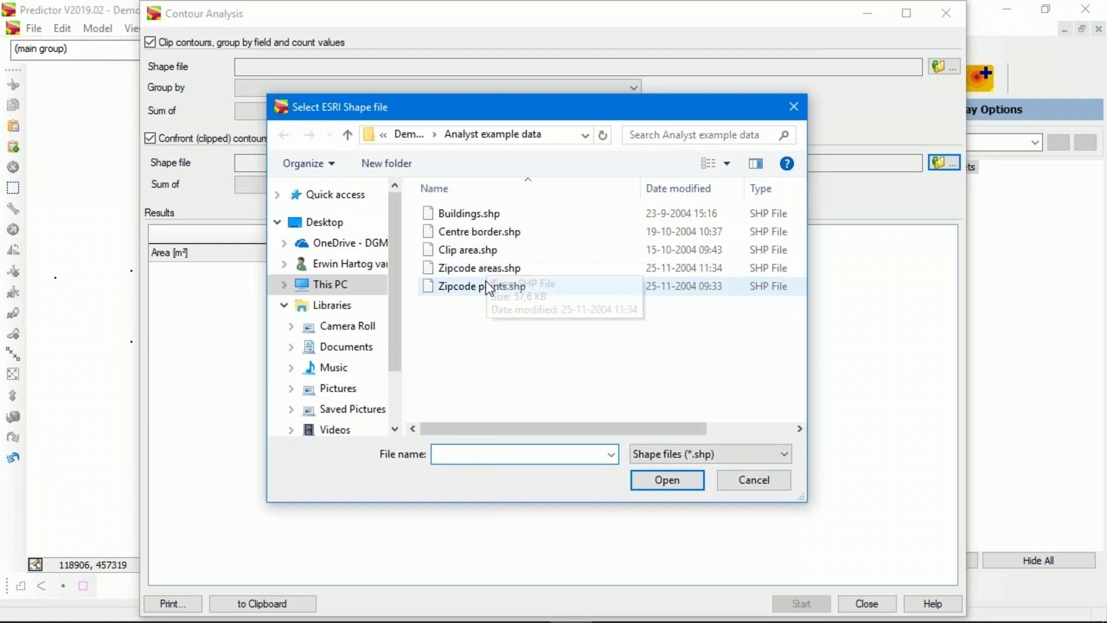
{"action": "left_click", "coordinate": [486, 281]}
{"action": "left_click", "coordinate": [690, 482]}
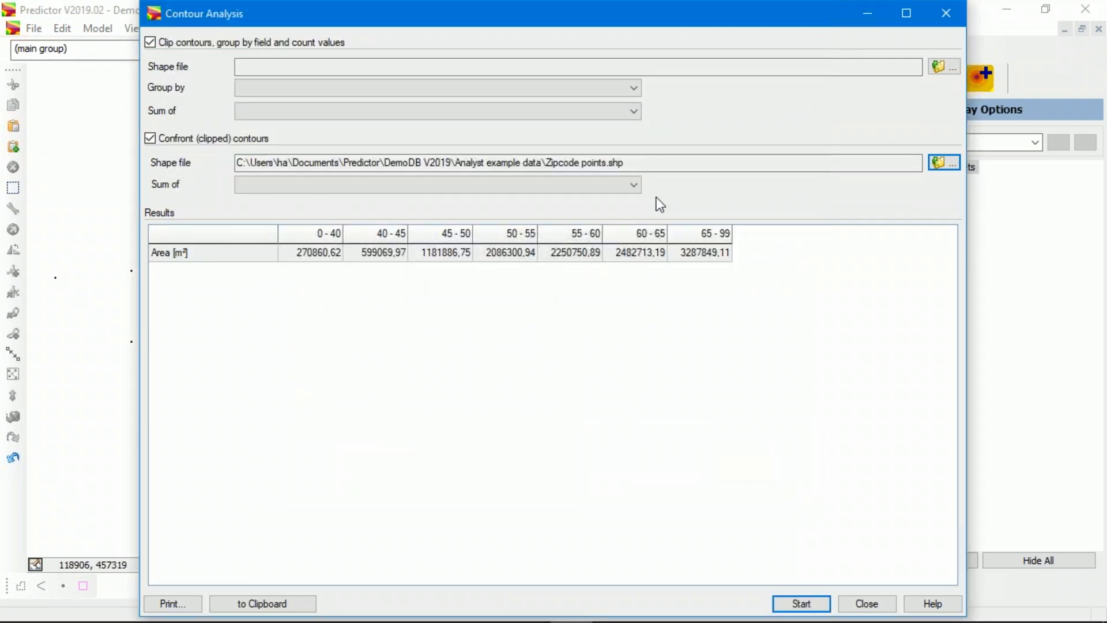
{"action": "left_click", "coordinate": [632, 183]}
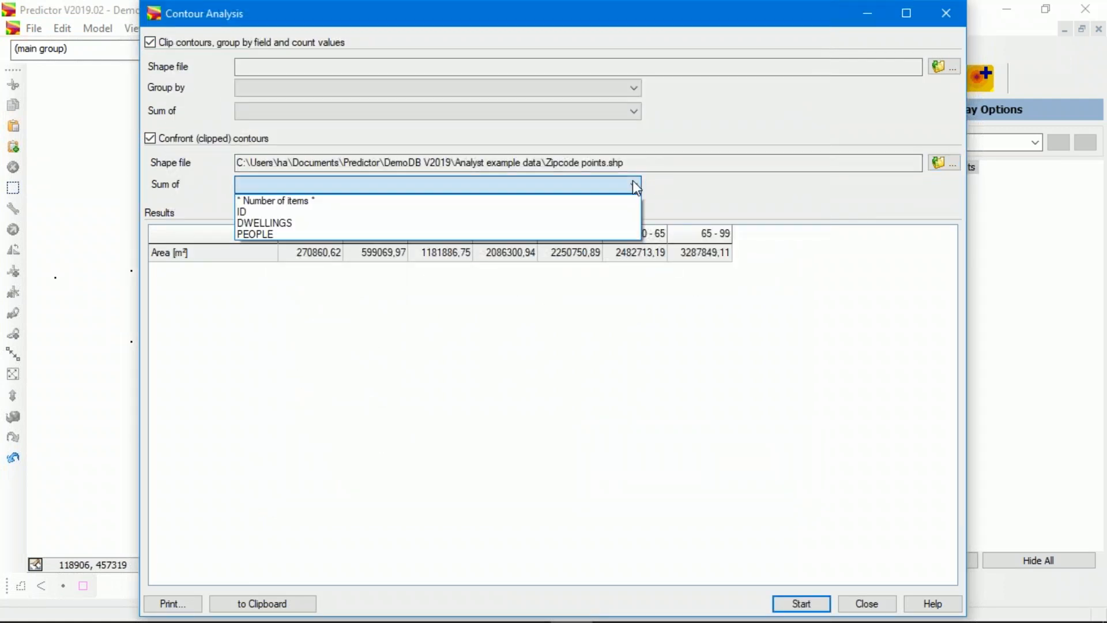
{"action": "left_click", "coordinate": [425, 224]}
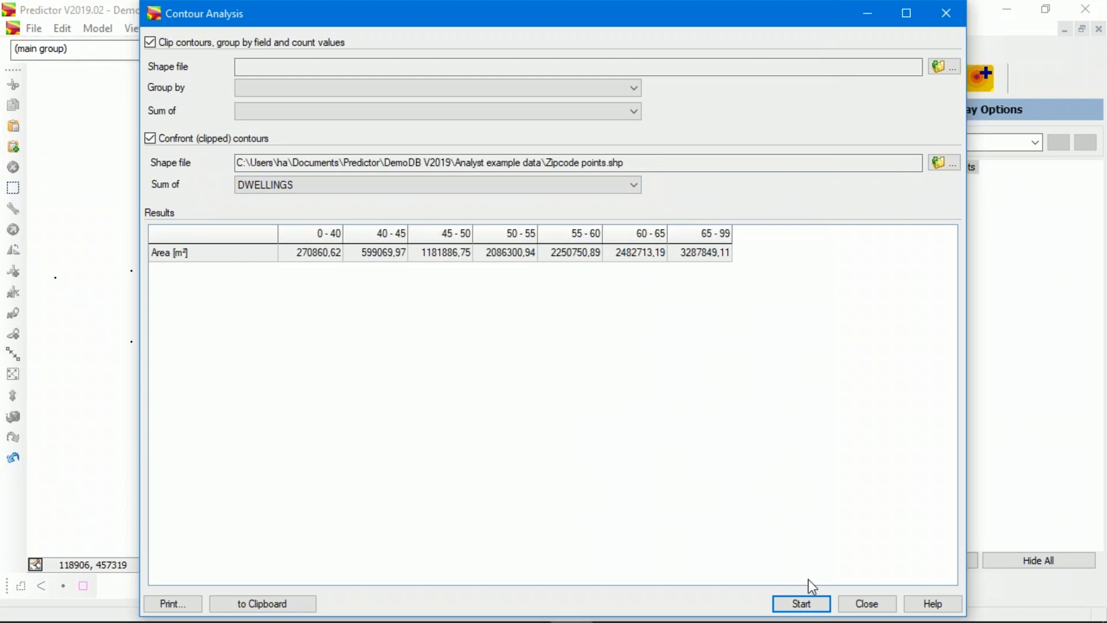
- Run the contour analysis for the sum of DWELLINGS and uncover the contour map briefly to compare it with the results
{"action": "left_click", "coordinate": [810, 603]}
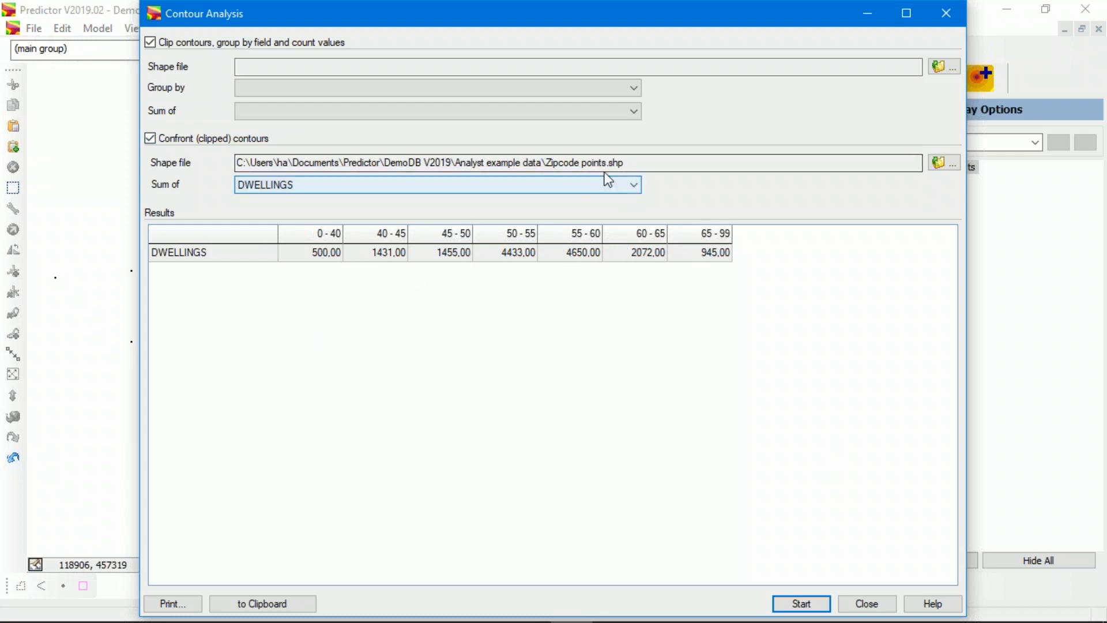
{"action": "left_click_drag", "start_coordinate": [496, 19], "coordinate": [981, 275]}
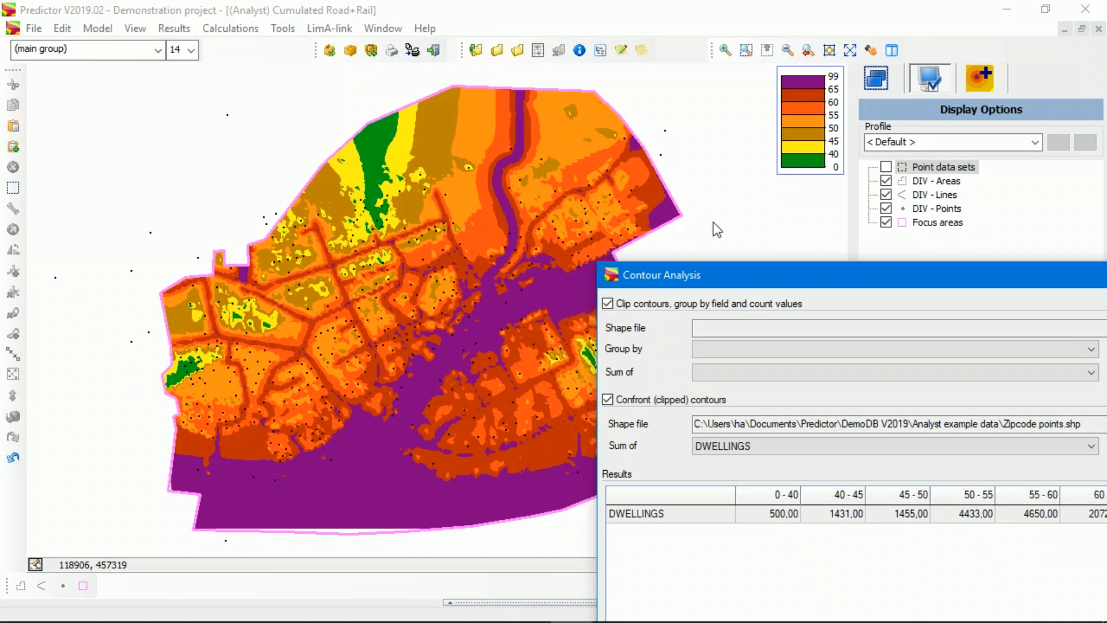
{"action": "left_click_drag", "start_coordinate": [816, 278], "coordinate": [428, 122]}
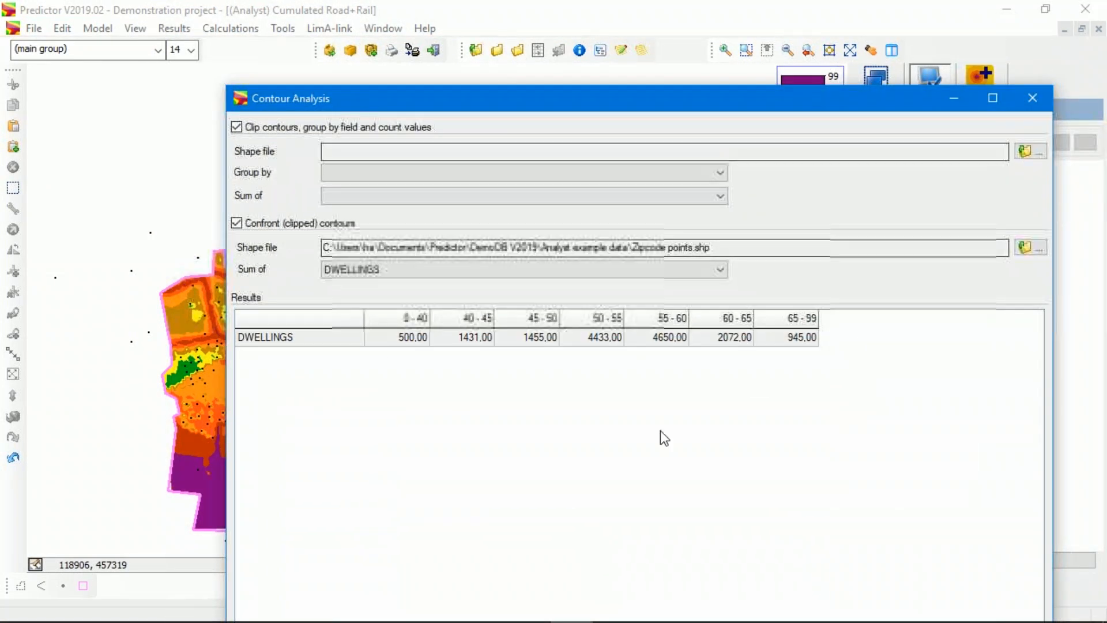
- Rerun the contour confrontation with the sum of PEOPLE from Zipcode points.shp, and close the contour analysis
{"action": "left_click", "coordinate": [690, 262]}
{"action": "left_click", "coordinate": [403, 314]}
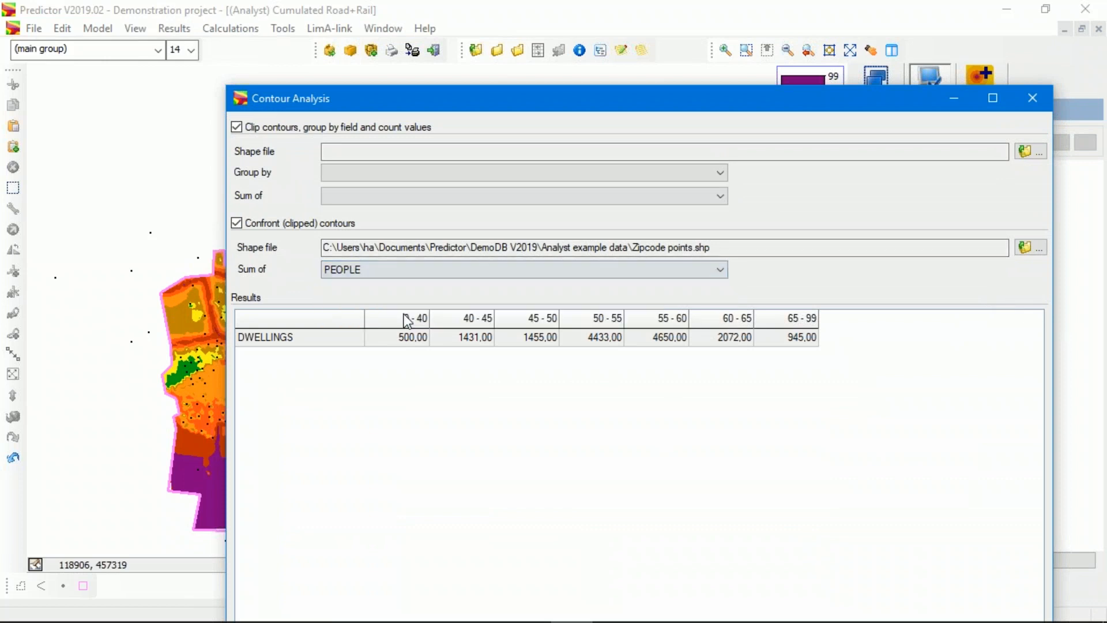
{"action": "left_click_drag", "start_coordinate": [673, 90], "coordinate": [621, 18]}
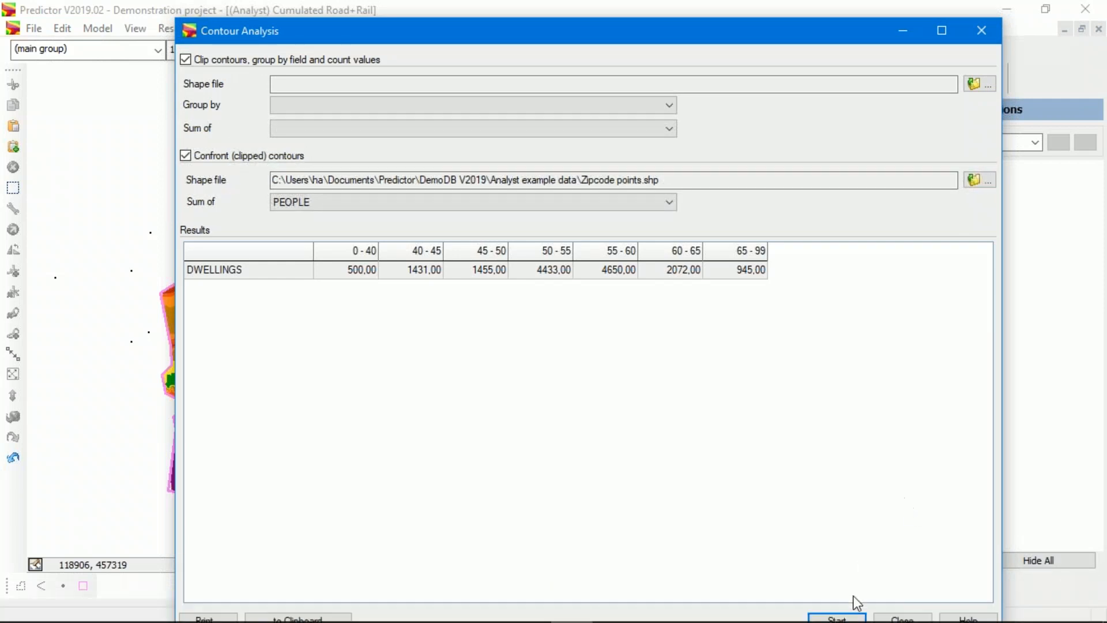
{"action": "left_click", "coordinate": [841, 617]}
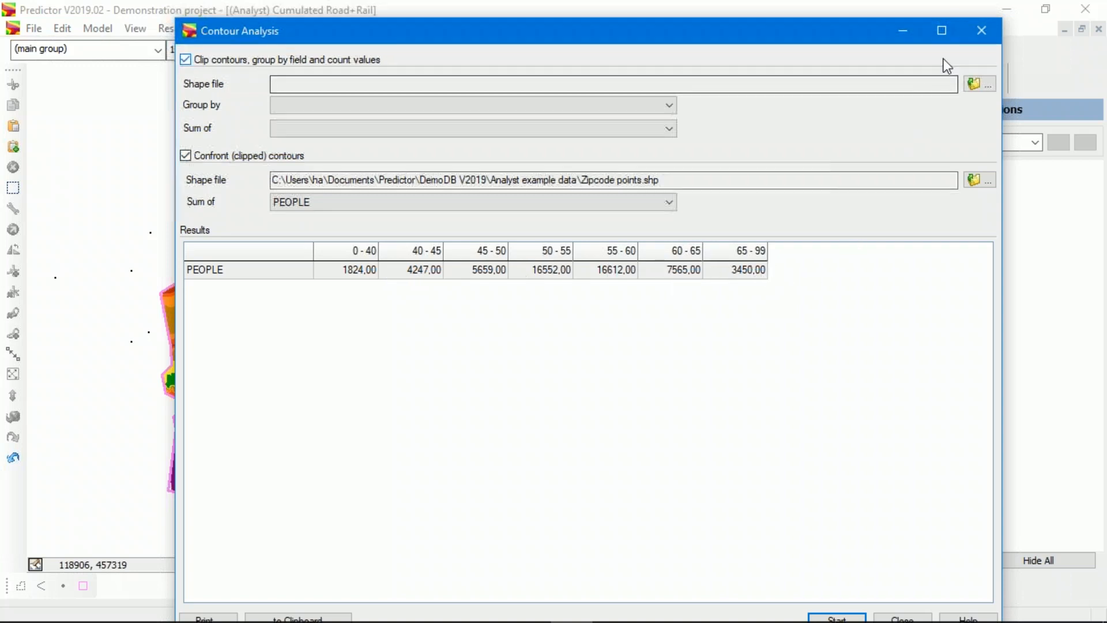
{"action": "left_click", "coordinate": [981, 32]}
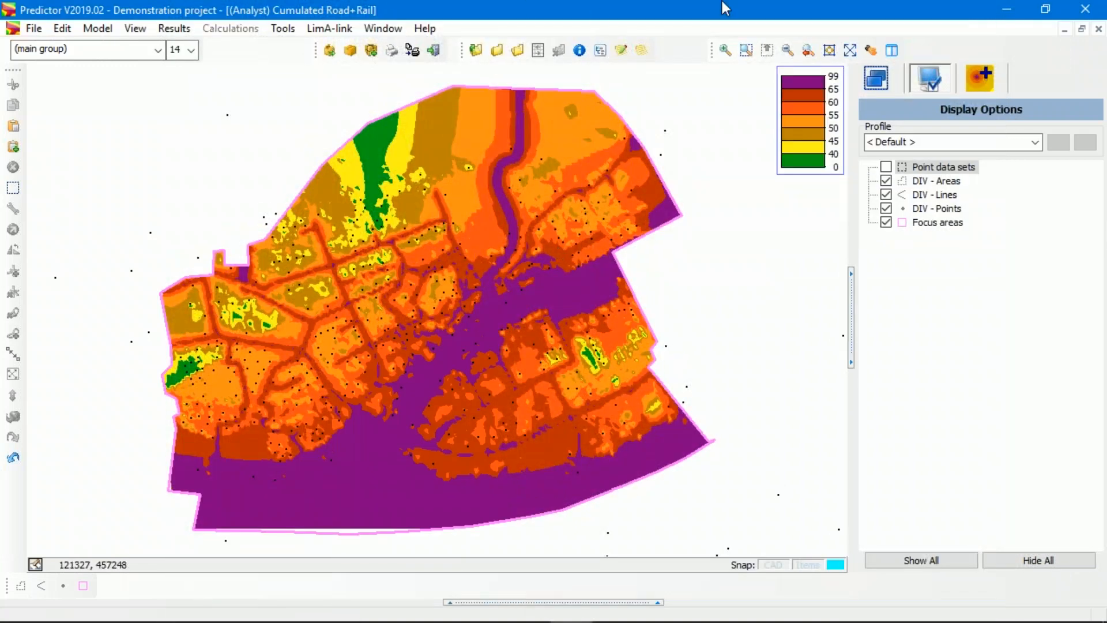
{"action": "left_click", "coordinate": [808, 16]}
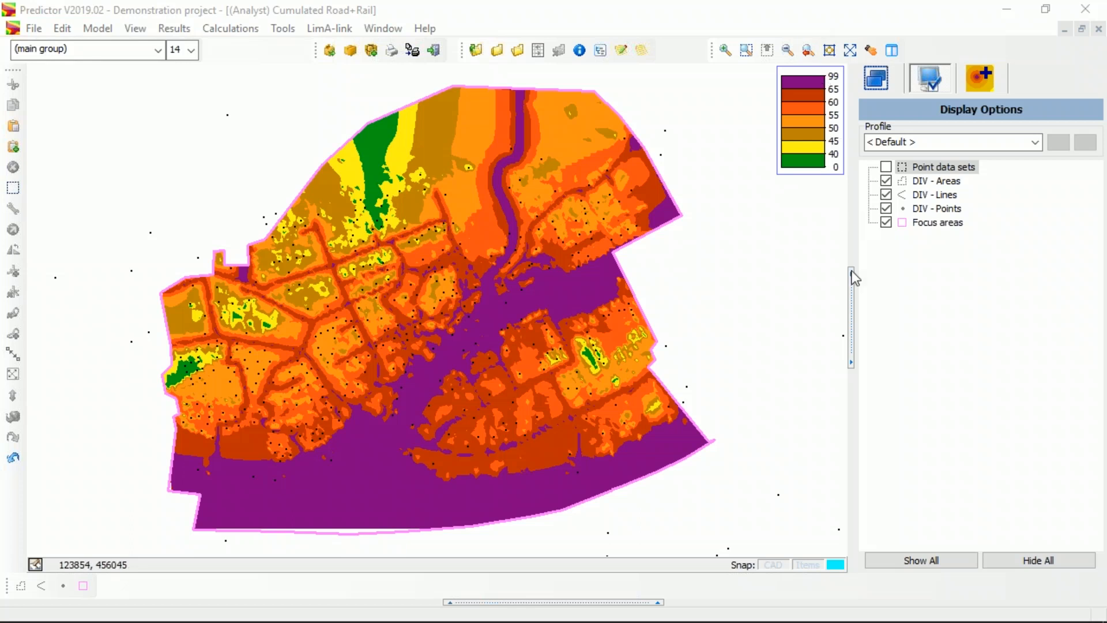